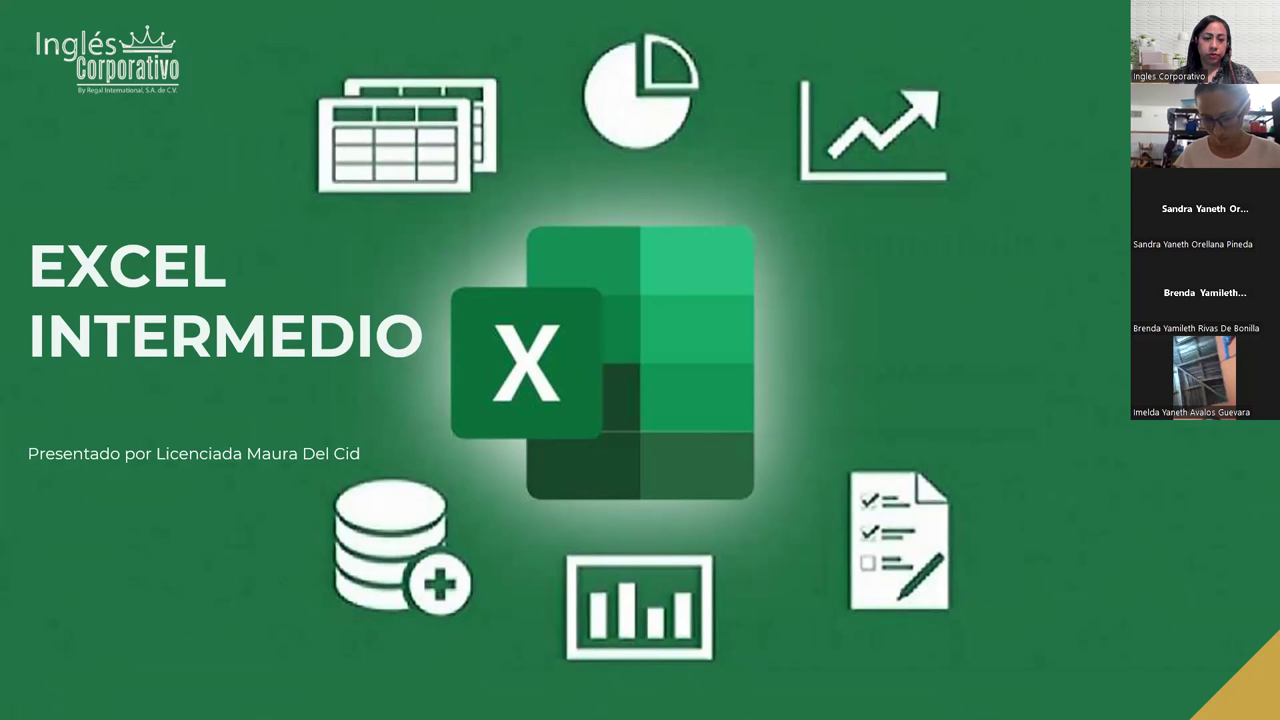
Advance the slideshow from the EXCEL INTERMEDIO title slide through SESIÓN 20
key("Right")
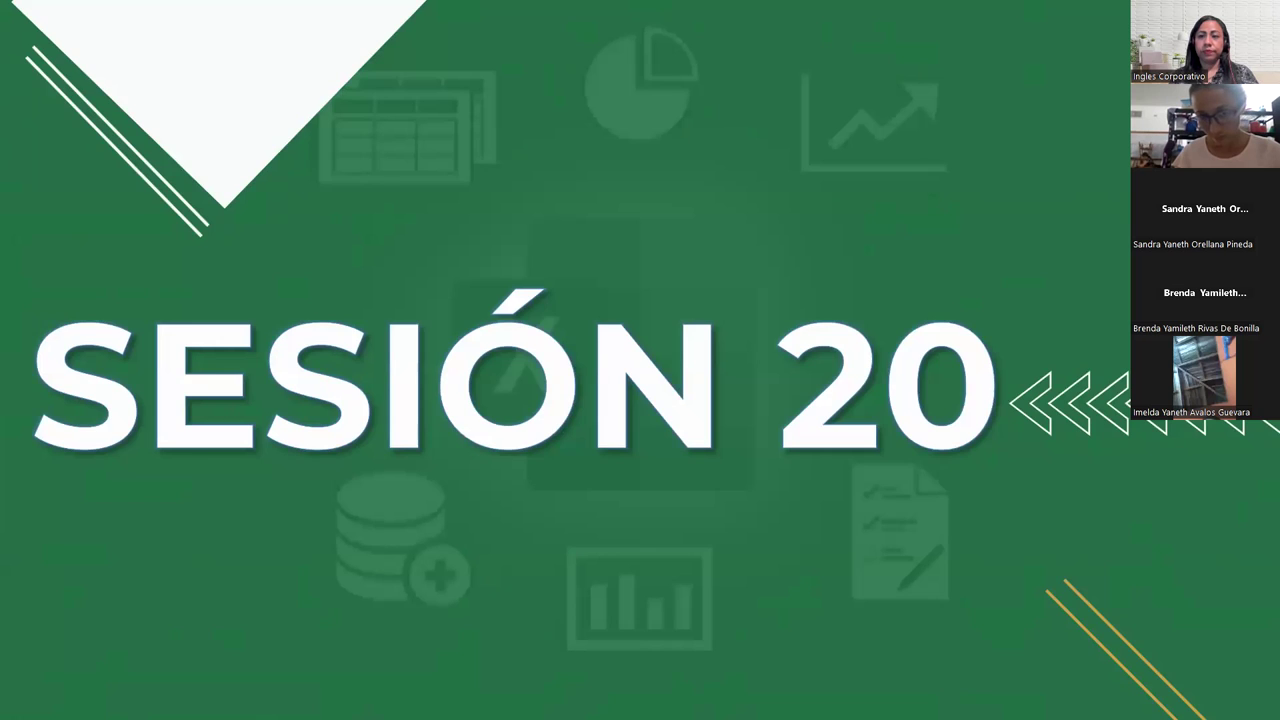
key("Right")
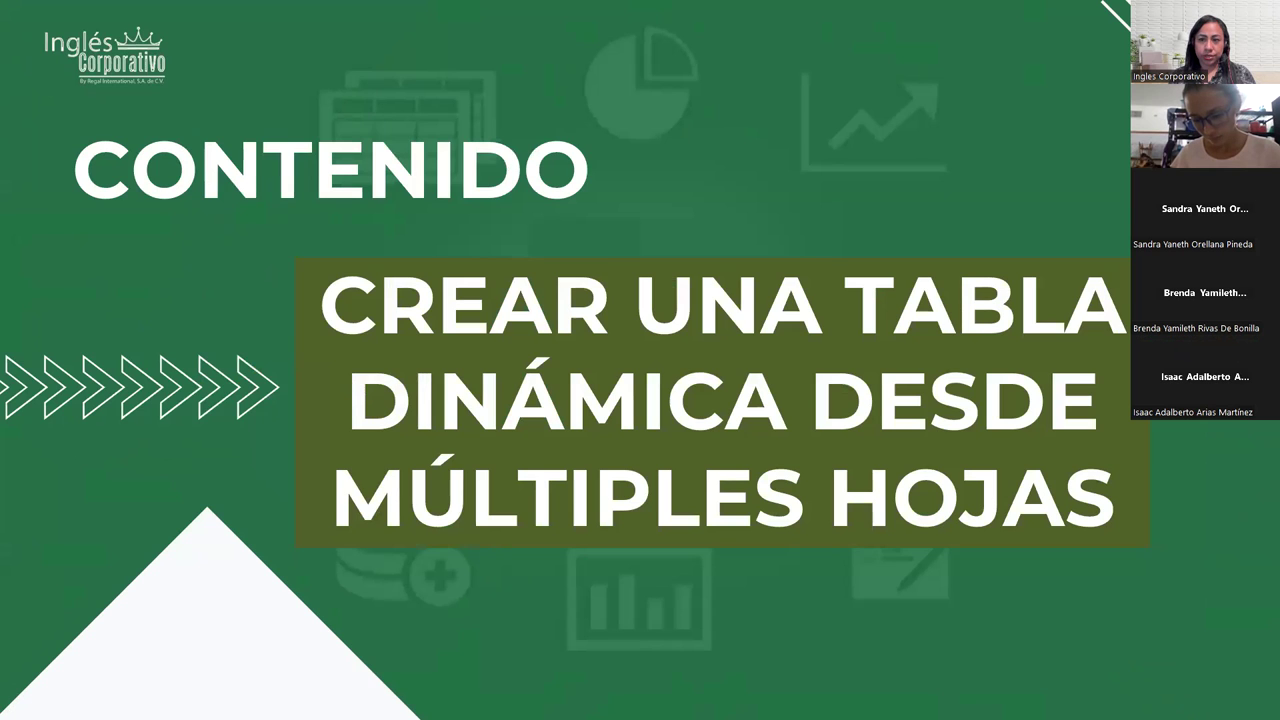
Advance past the OBJETIVO slide to the TD DESDE MULTIPLES HOJAS slide
key("Right")
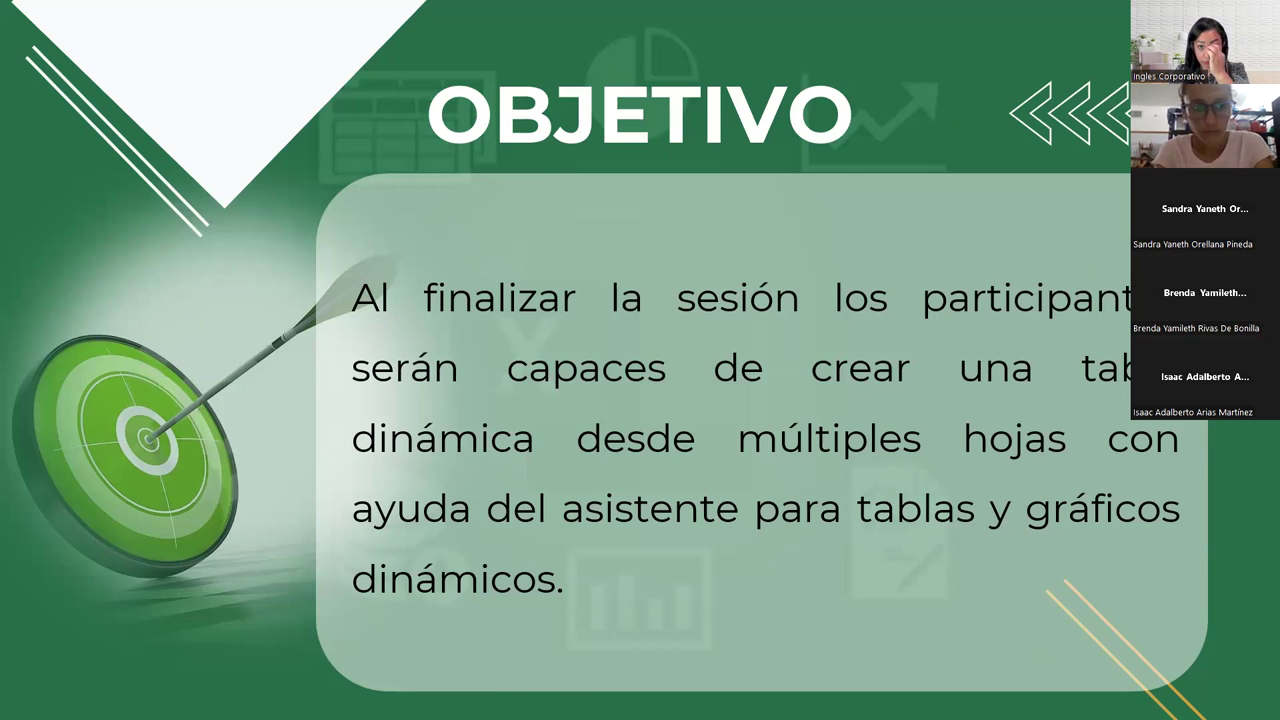
key("Right")
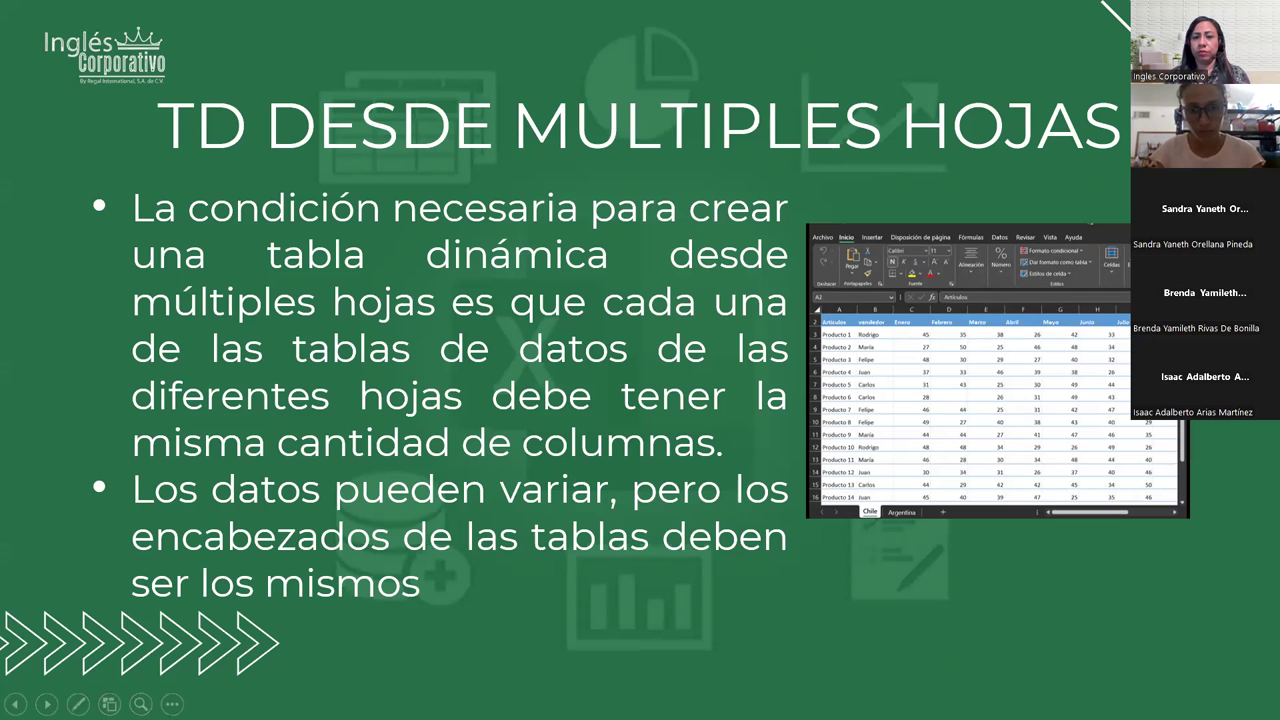
Move to the slide listing the ALT+T+B wizard shortcut and single page field option
key("Right")
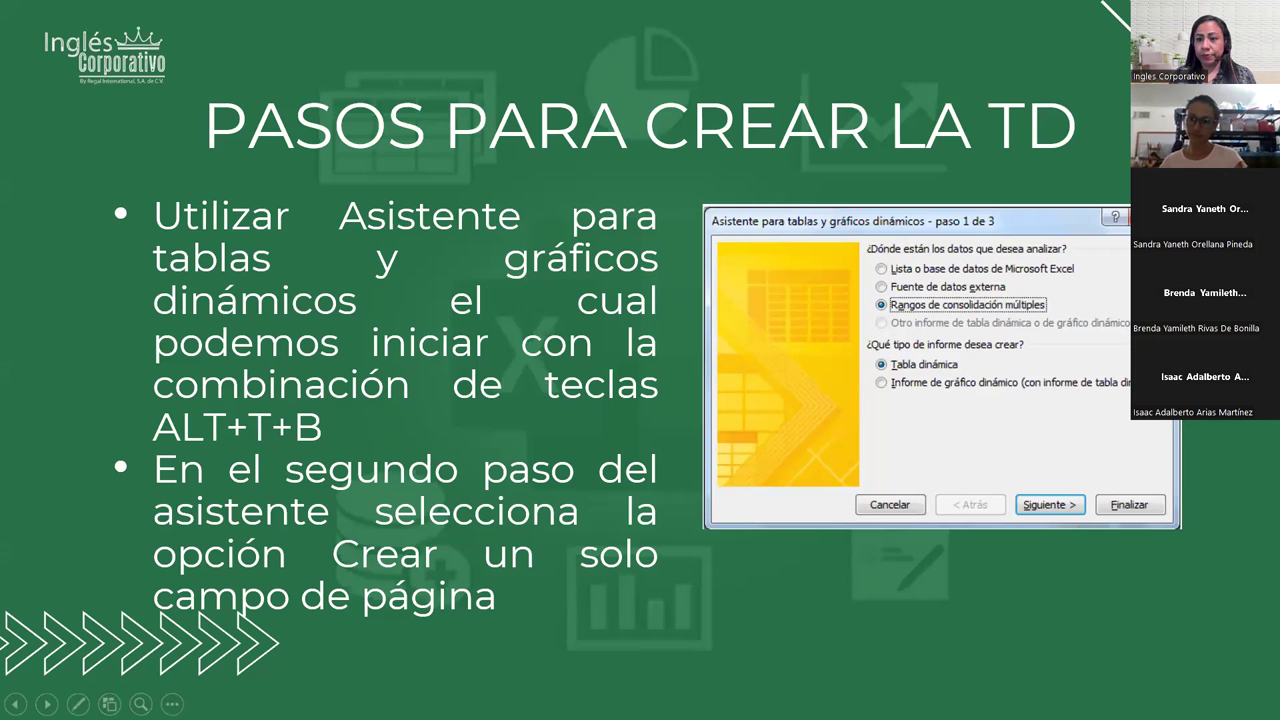
Advance past the remaining steps slide to the DESARROLLO slide
key("Right")
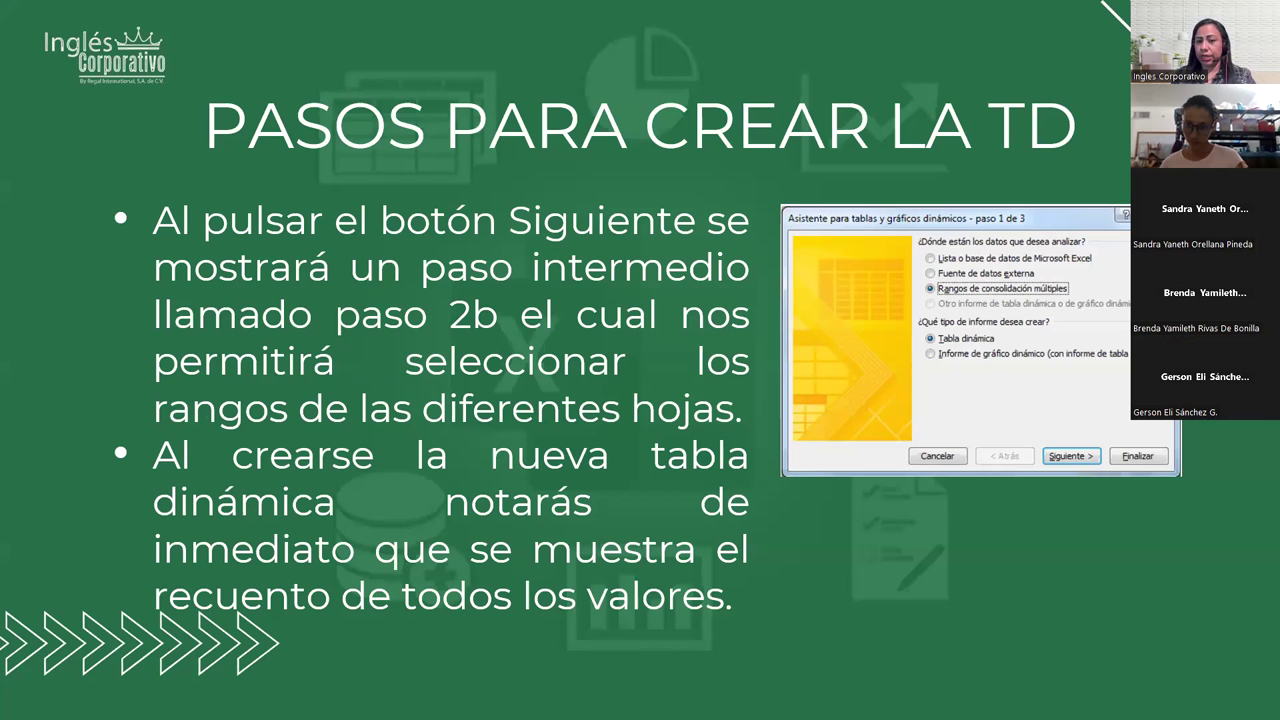
key("Right")
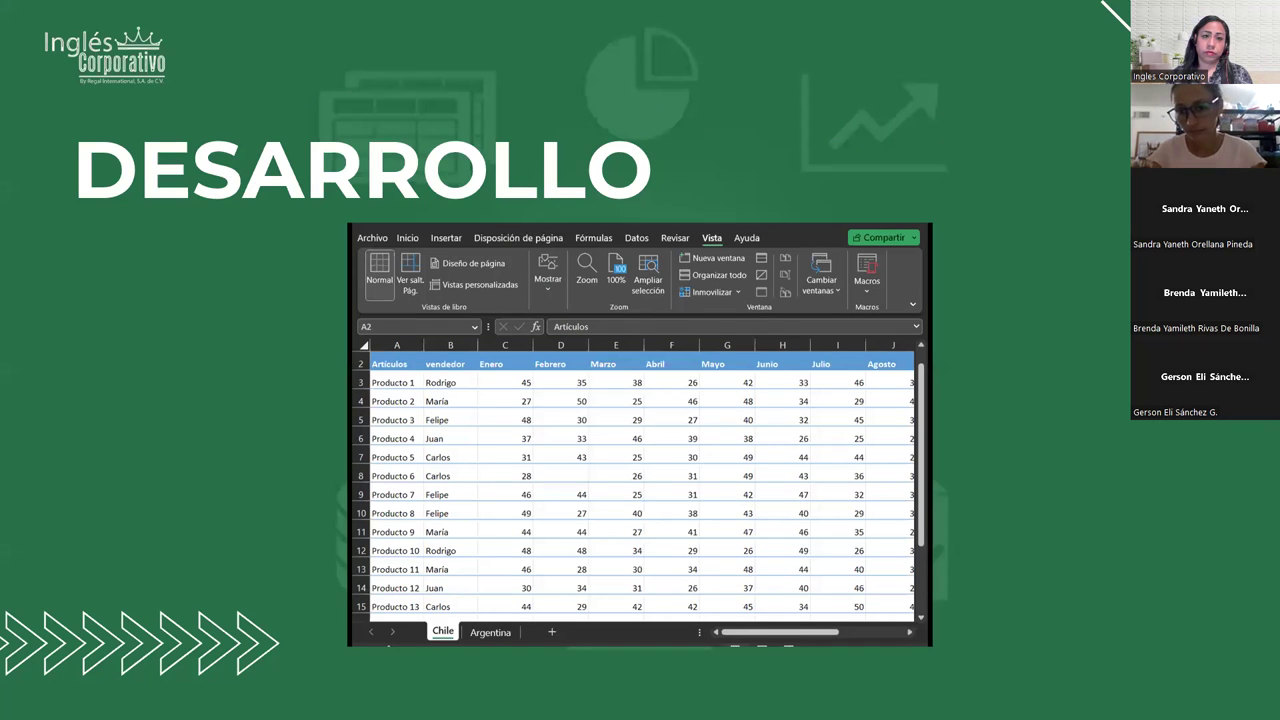
key("alt+Tab")
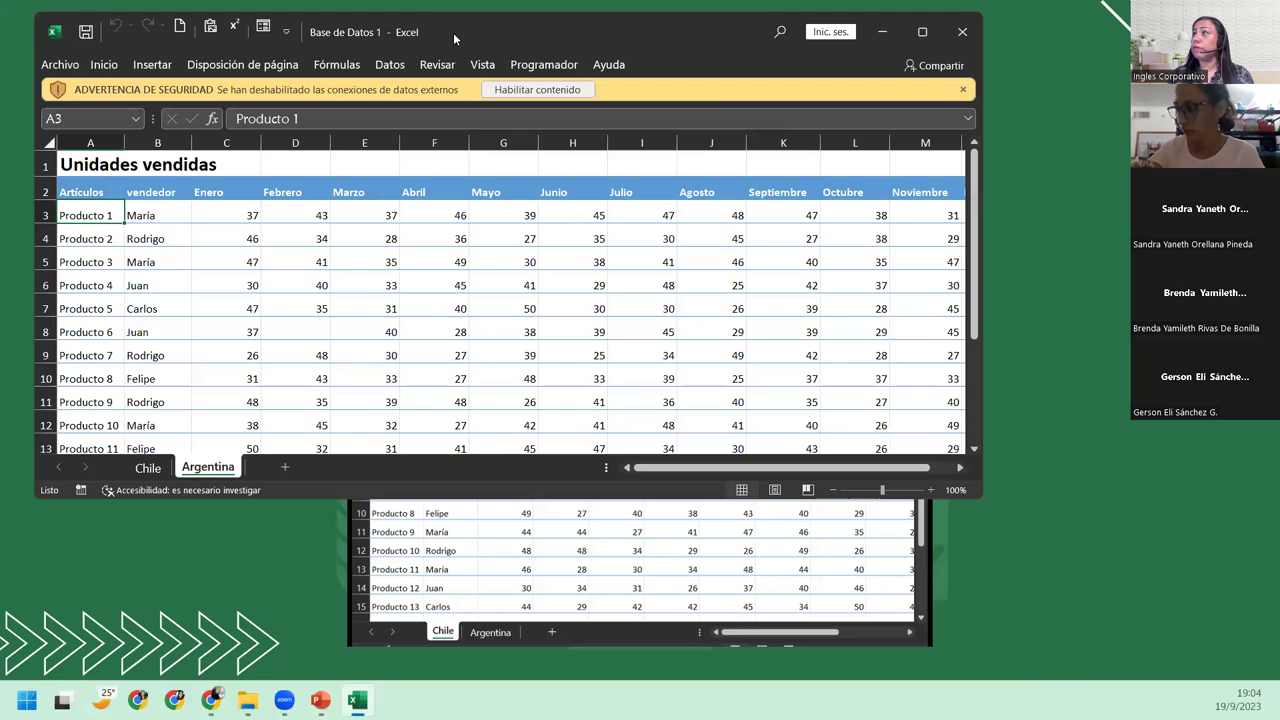
double_click(453, 32)
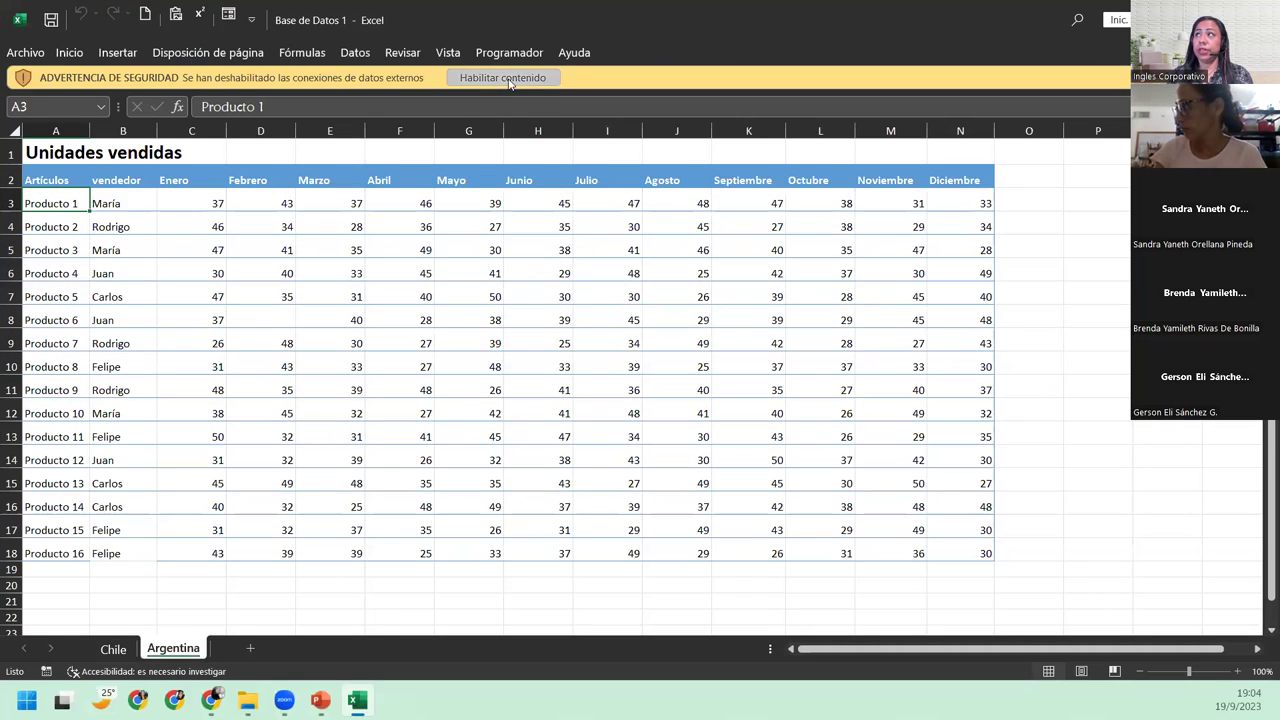
left_click(510, 78)
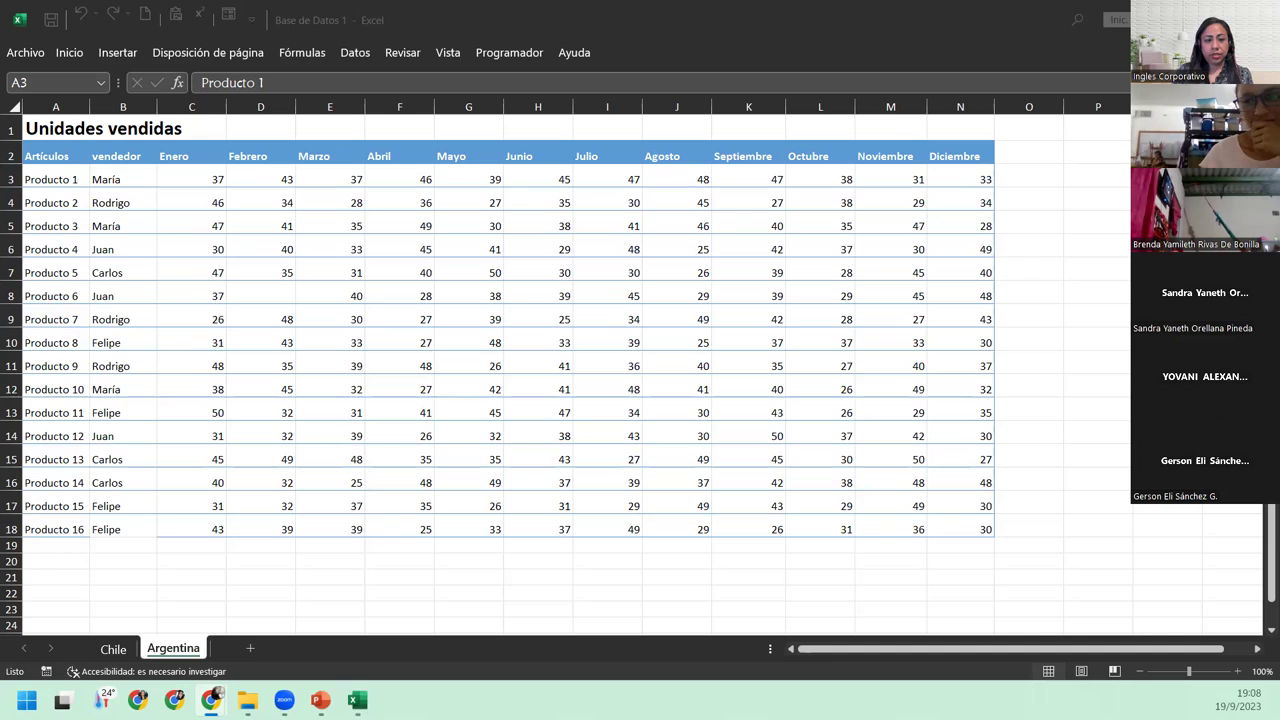
key("alt+Tab")
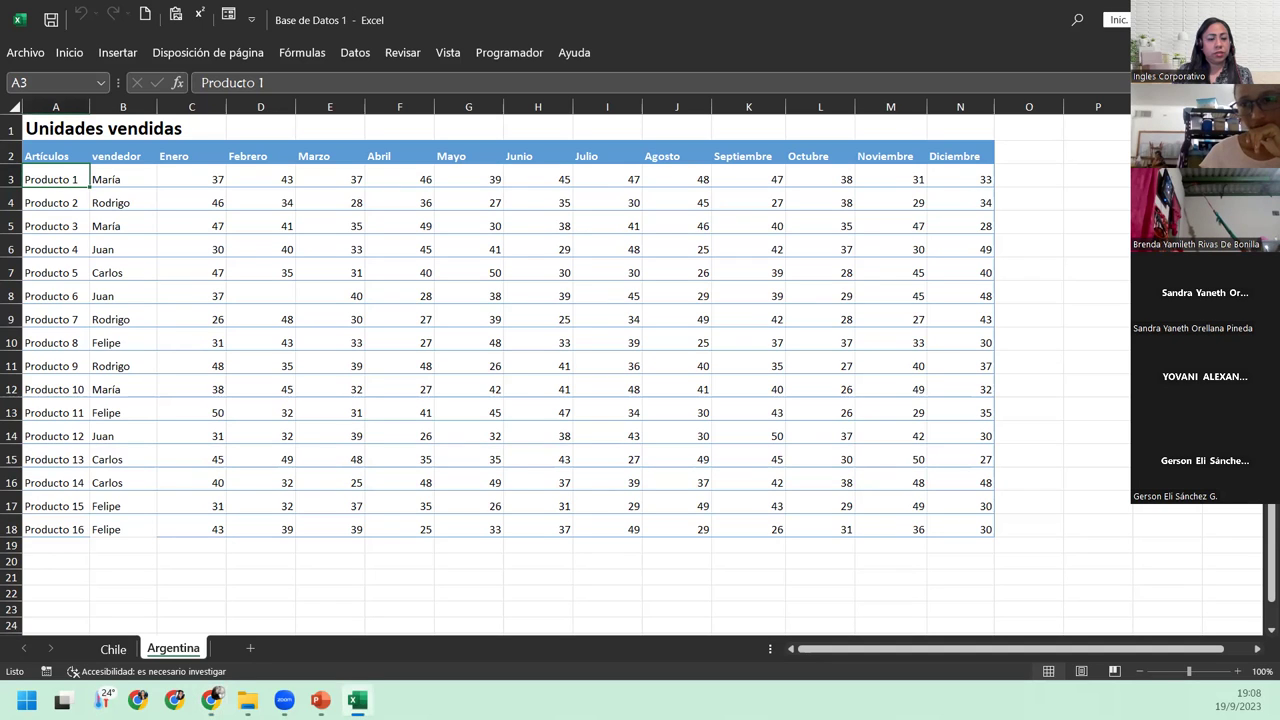
key("super")
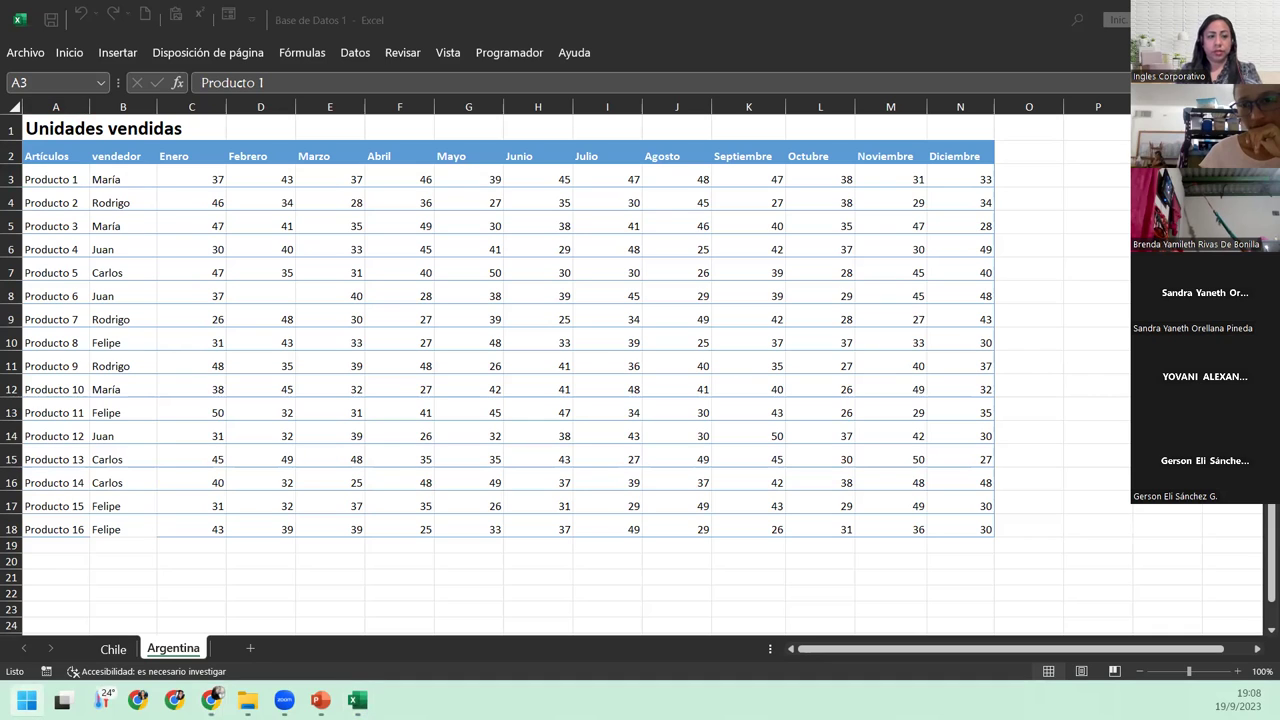
key("Return")
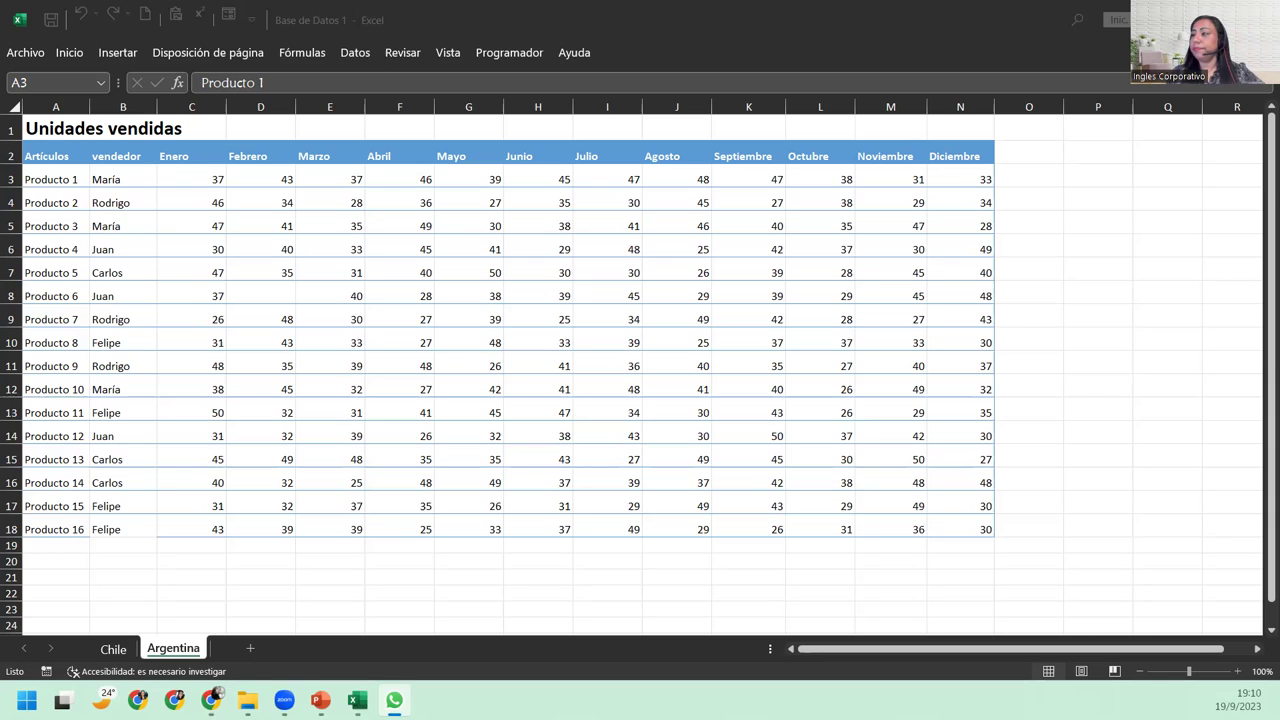
Show the Insertar ribbon, then open the Customize Quick Access Toolbar dropdown
left_click(118, 54)
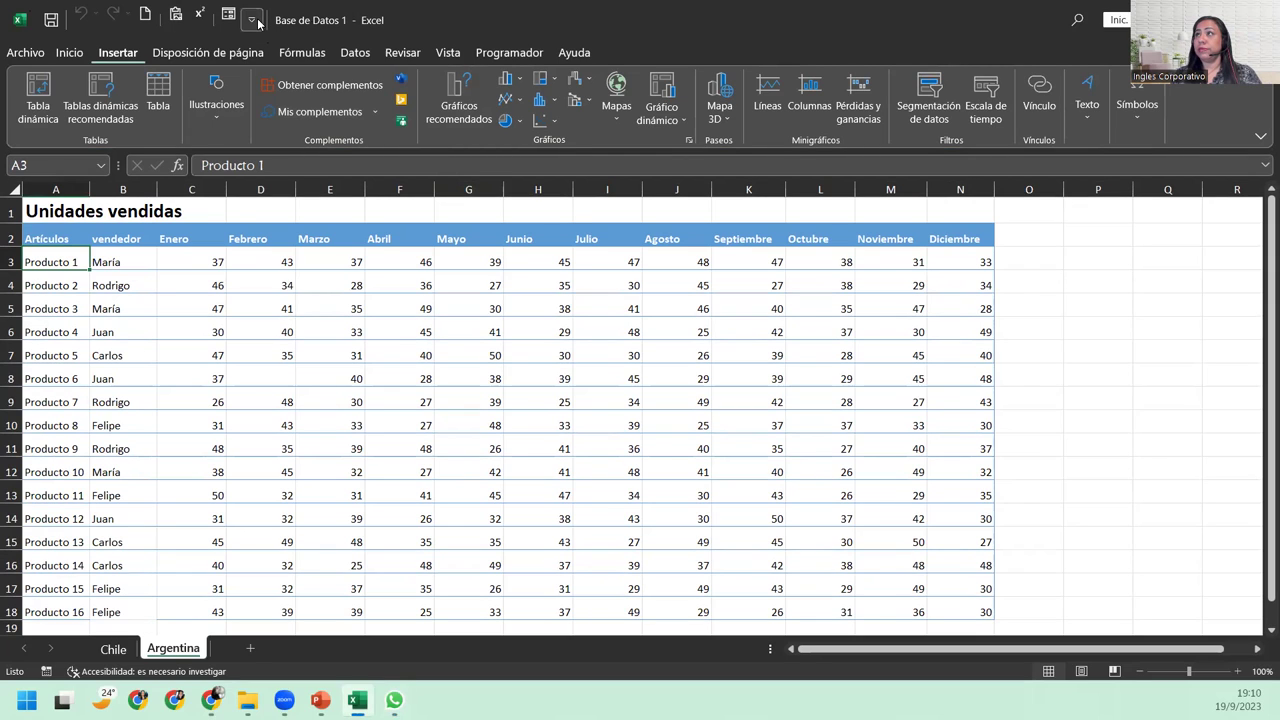
left_click(253, 20)
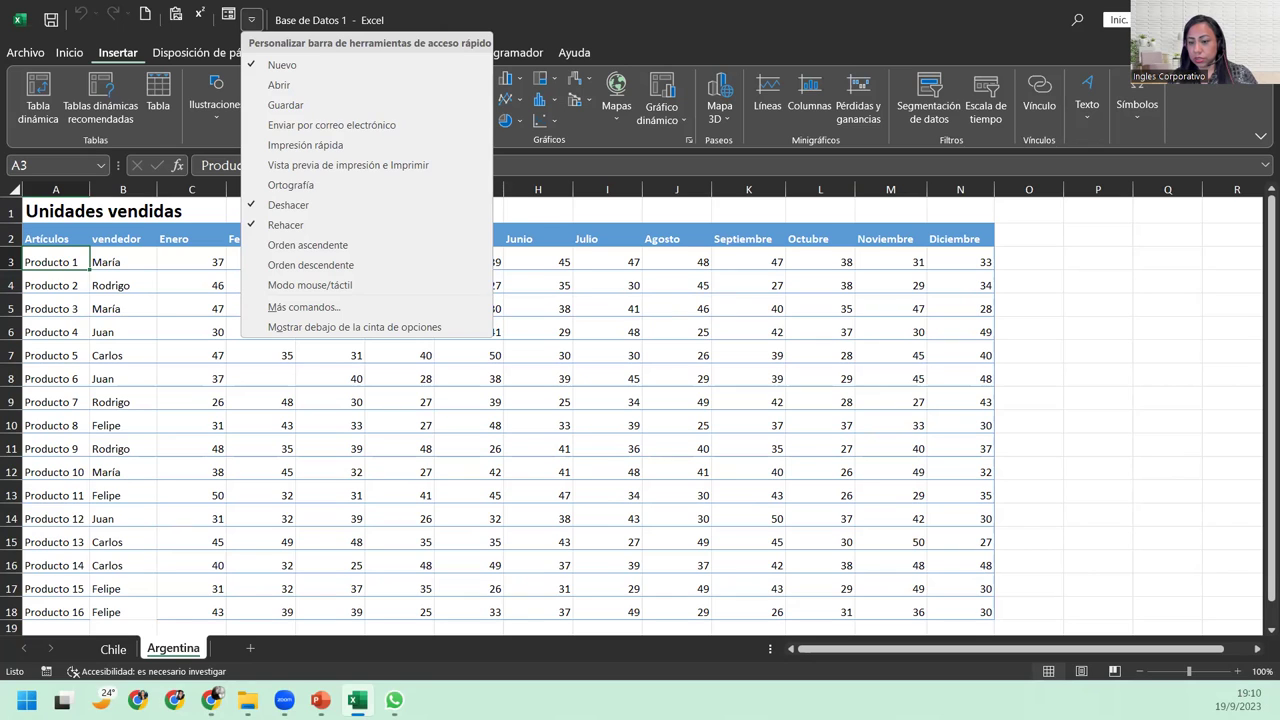
key("Escape")
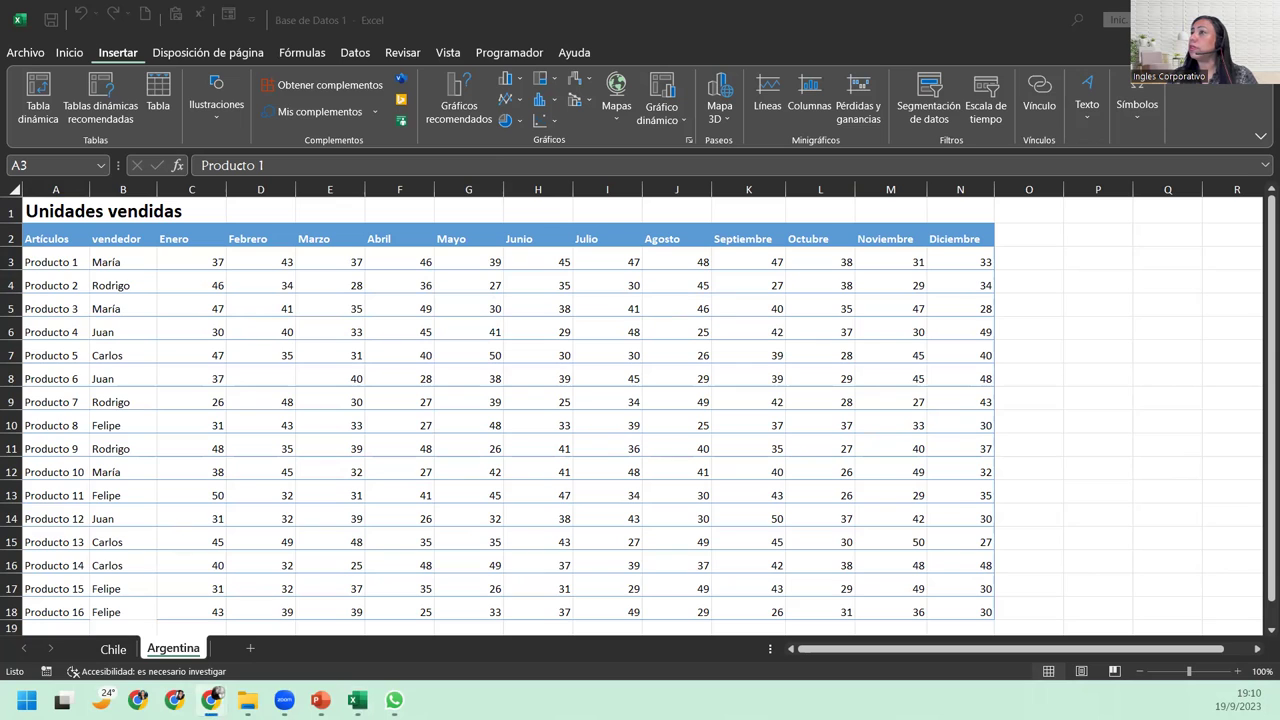
left_click(257, 30)
left_click(251, 19)
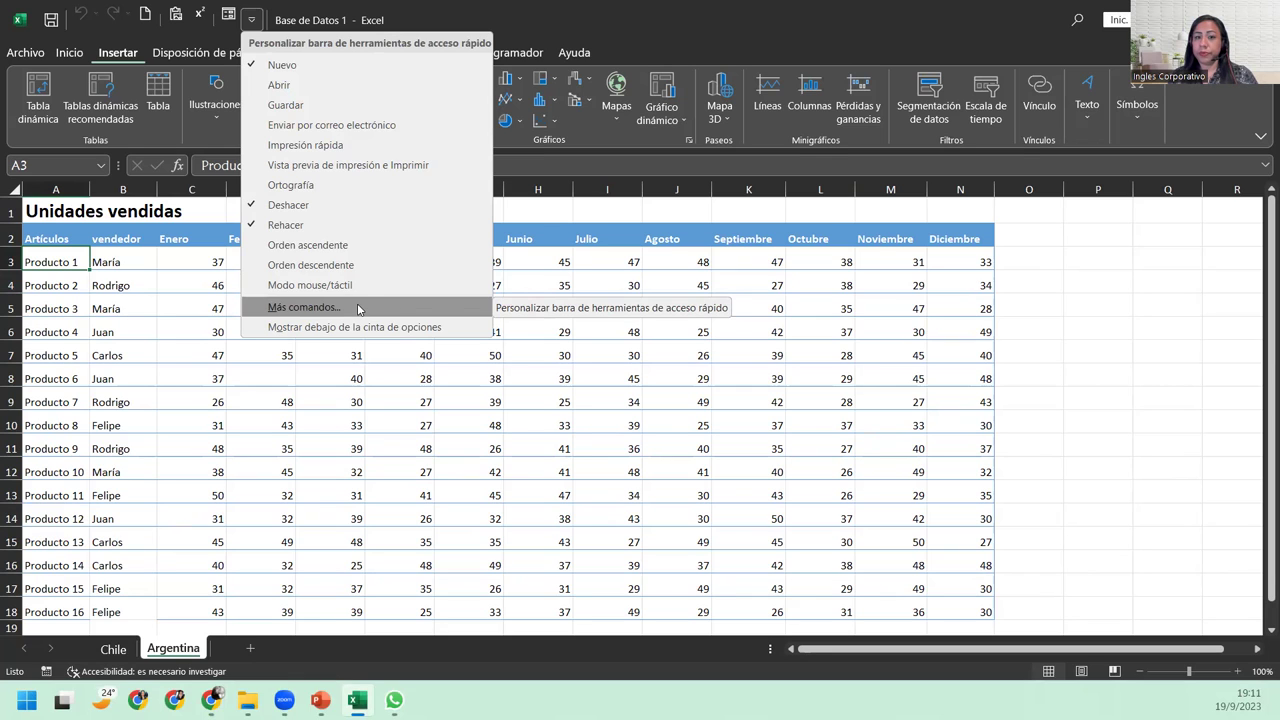
left_click(358, 308)
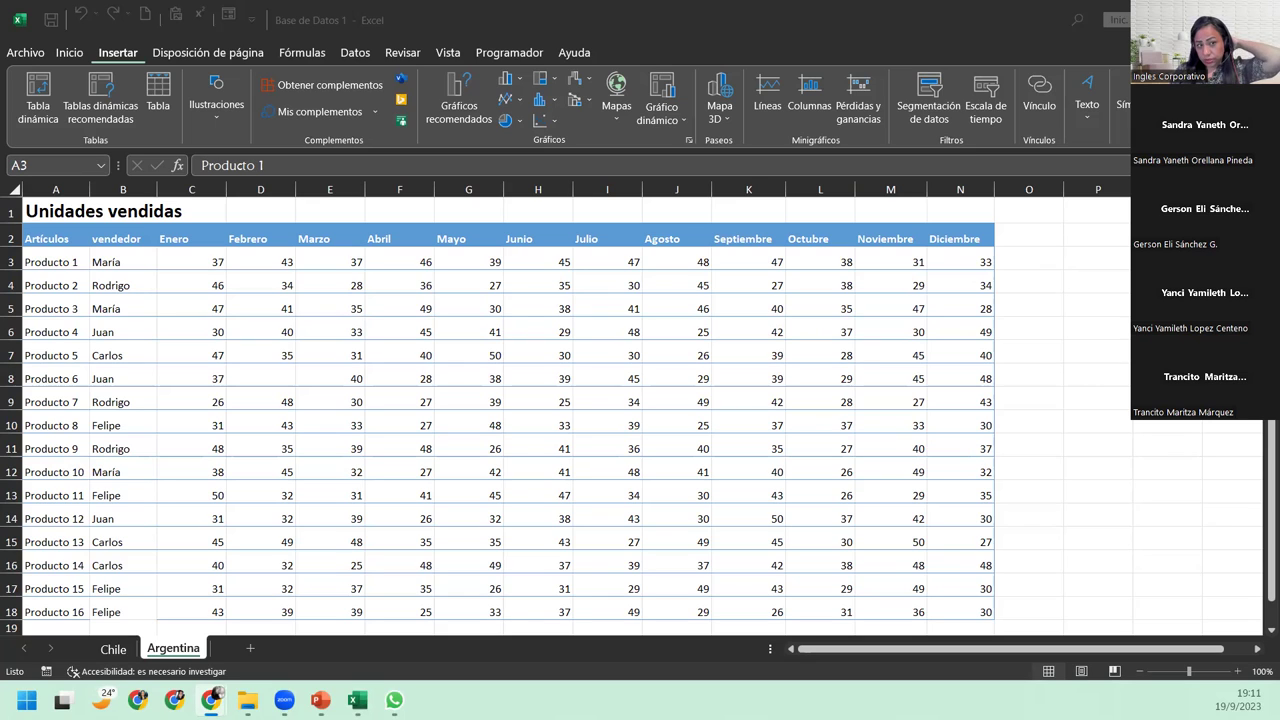
key("alt+Tab")
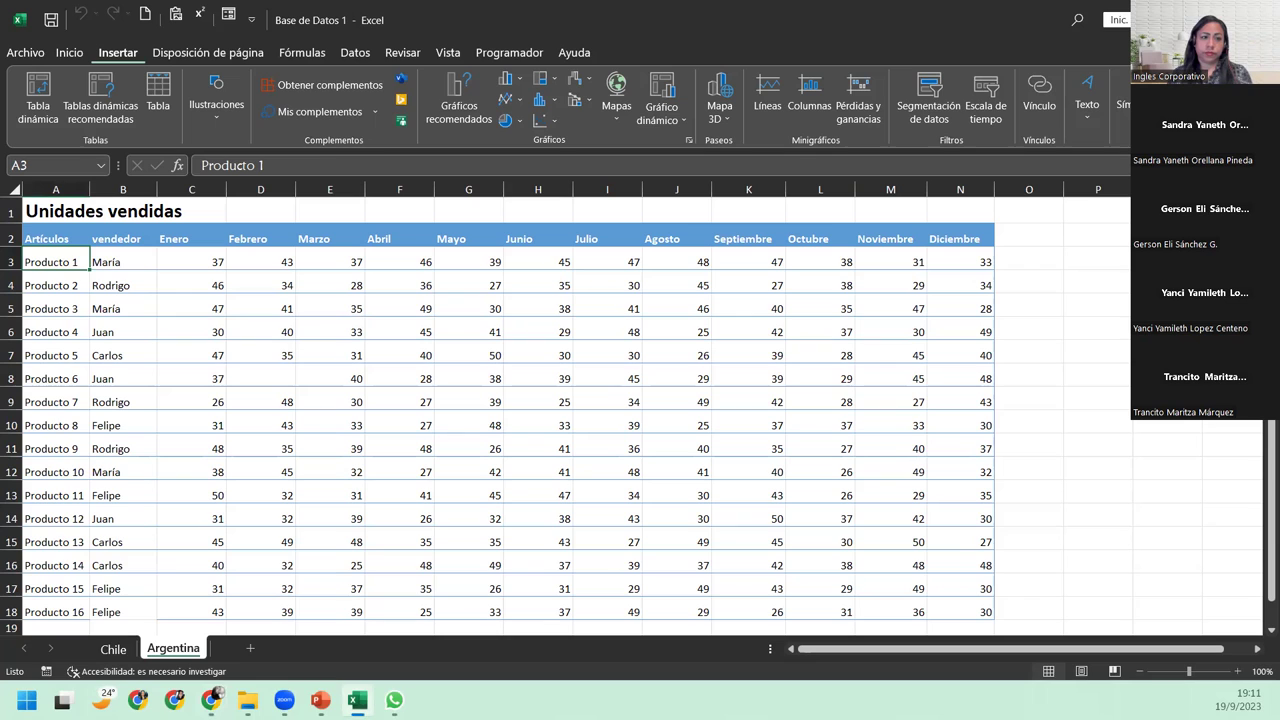
left_click(254, 15)
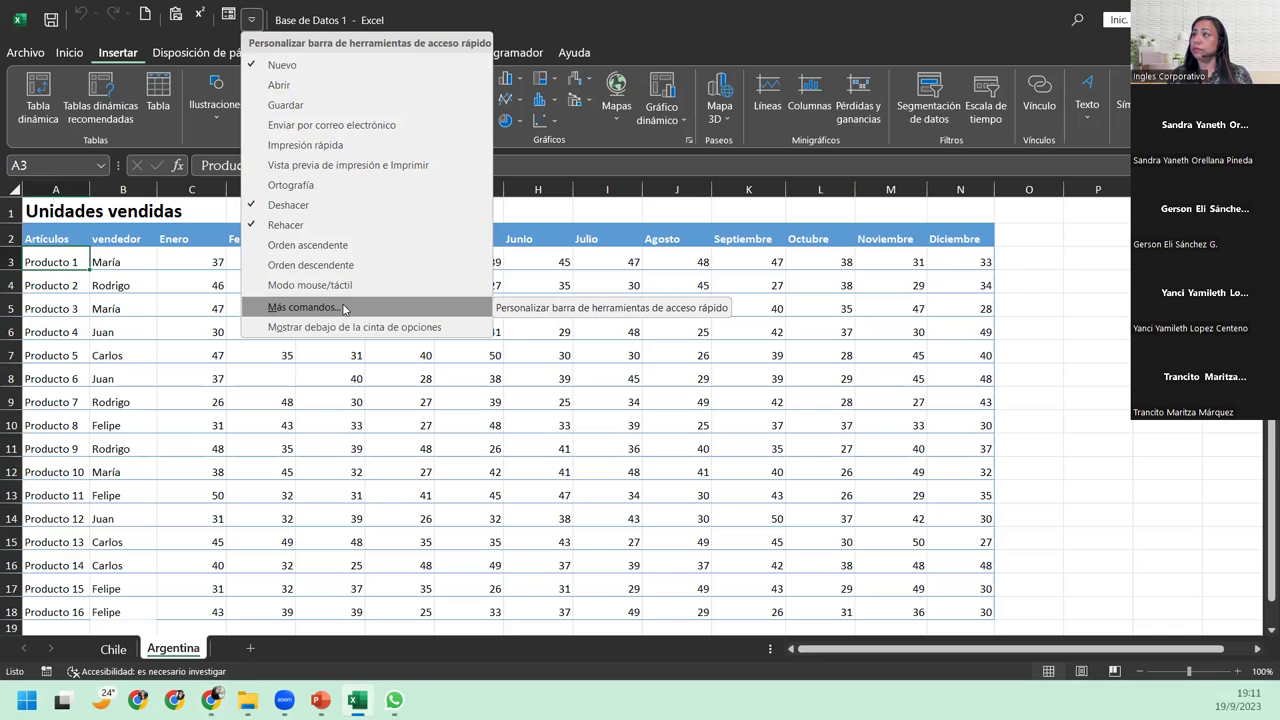
Set the Quick Access Toolbar command source to Todos los comandos and scroll toward the pivot wizard
left_click(344, 309)
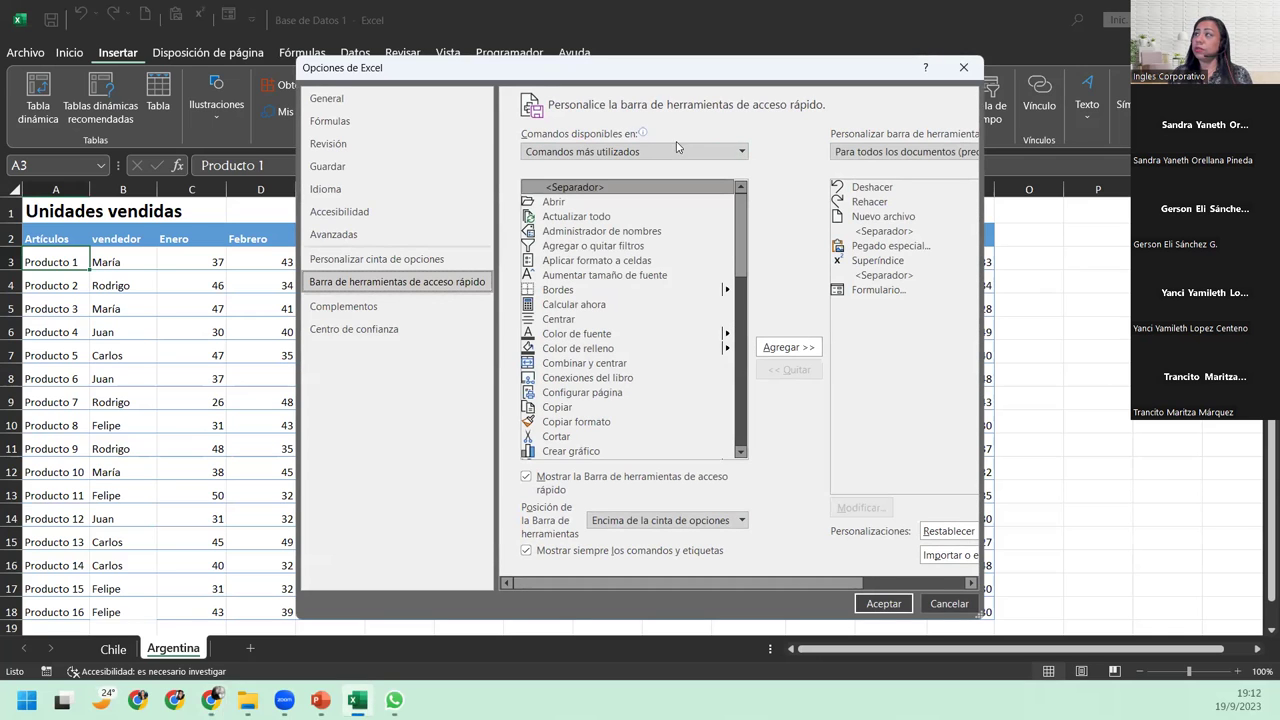
left_click(742, 155)
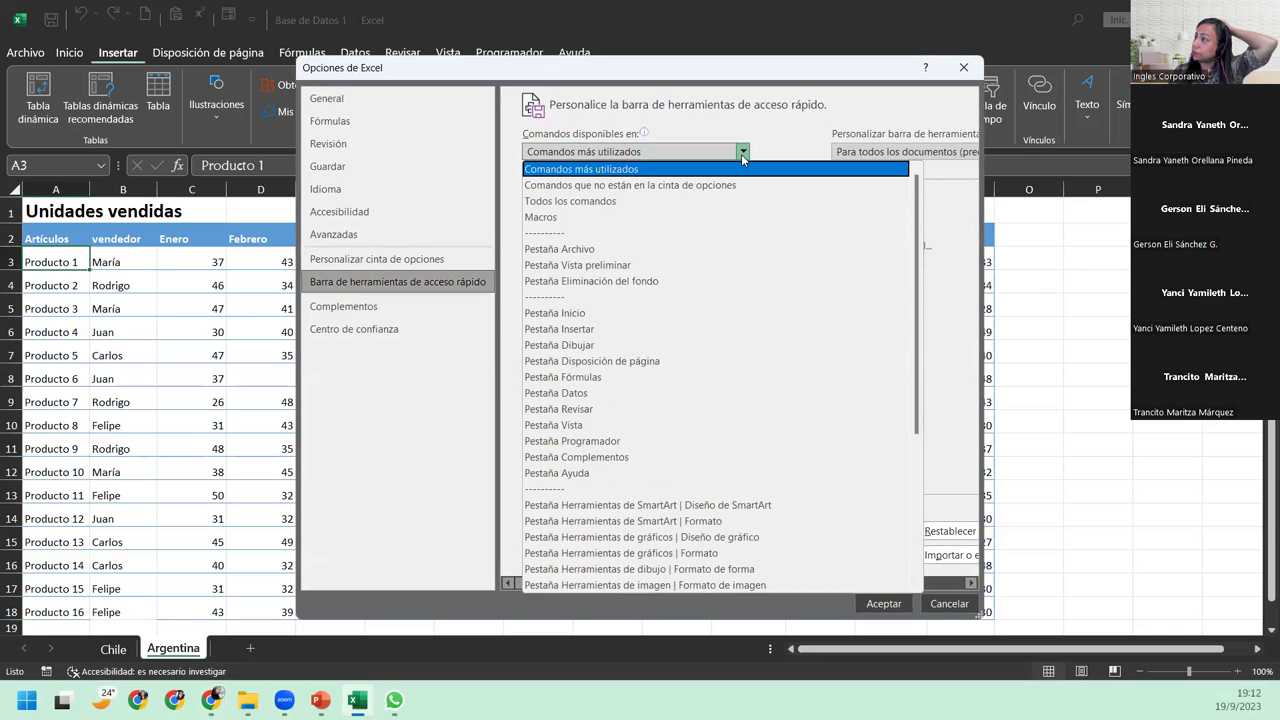
left_click(625, 204)
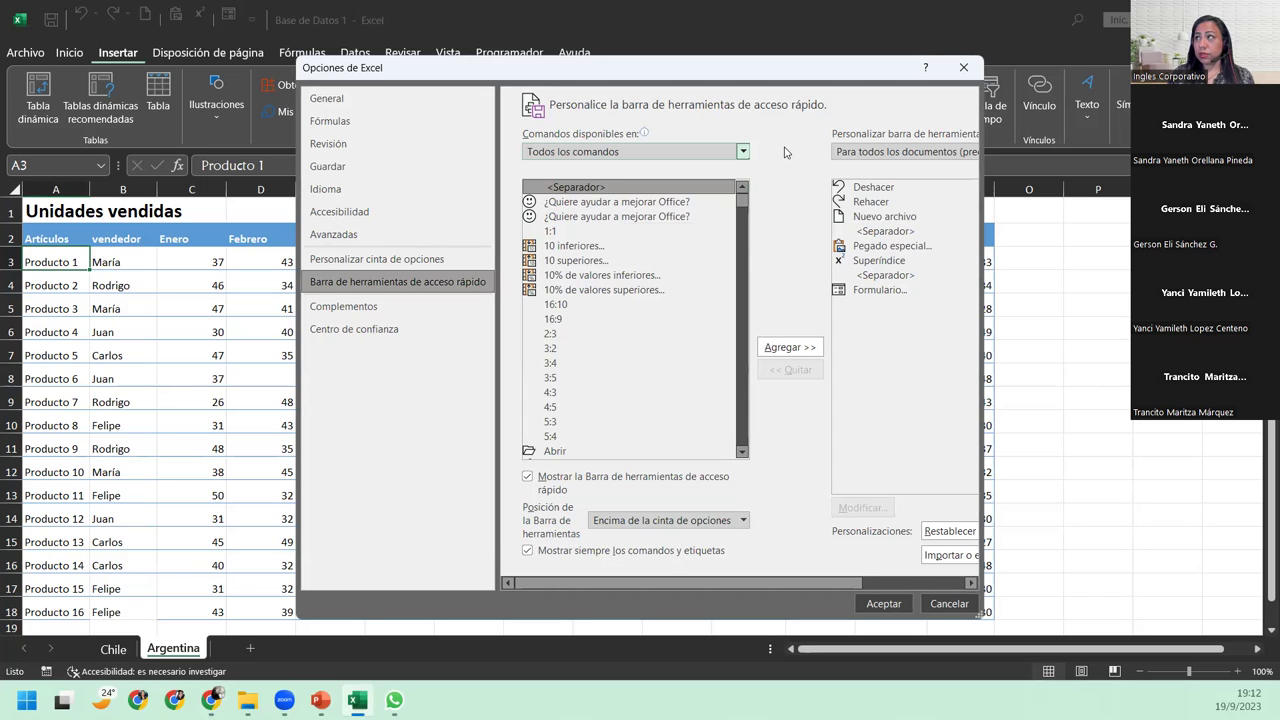
left_click(743, 151)
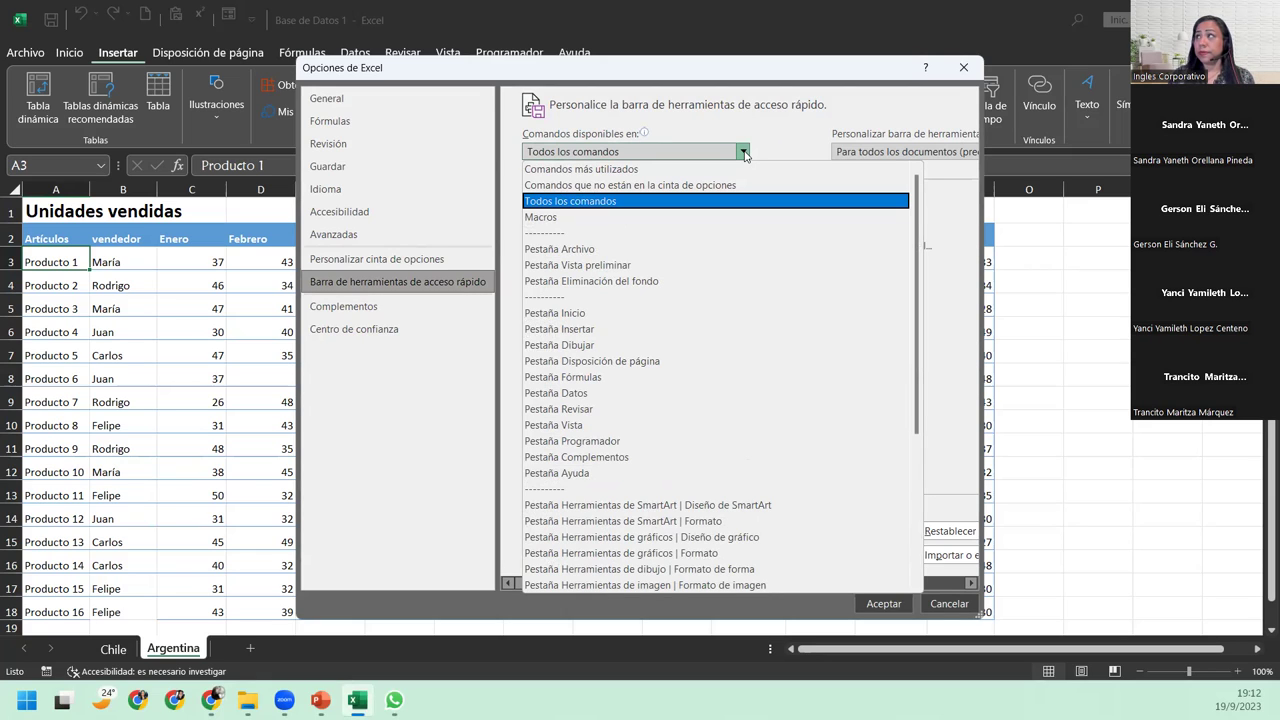
left_click(743, 151)
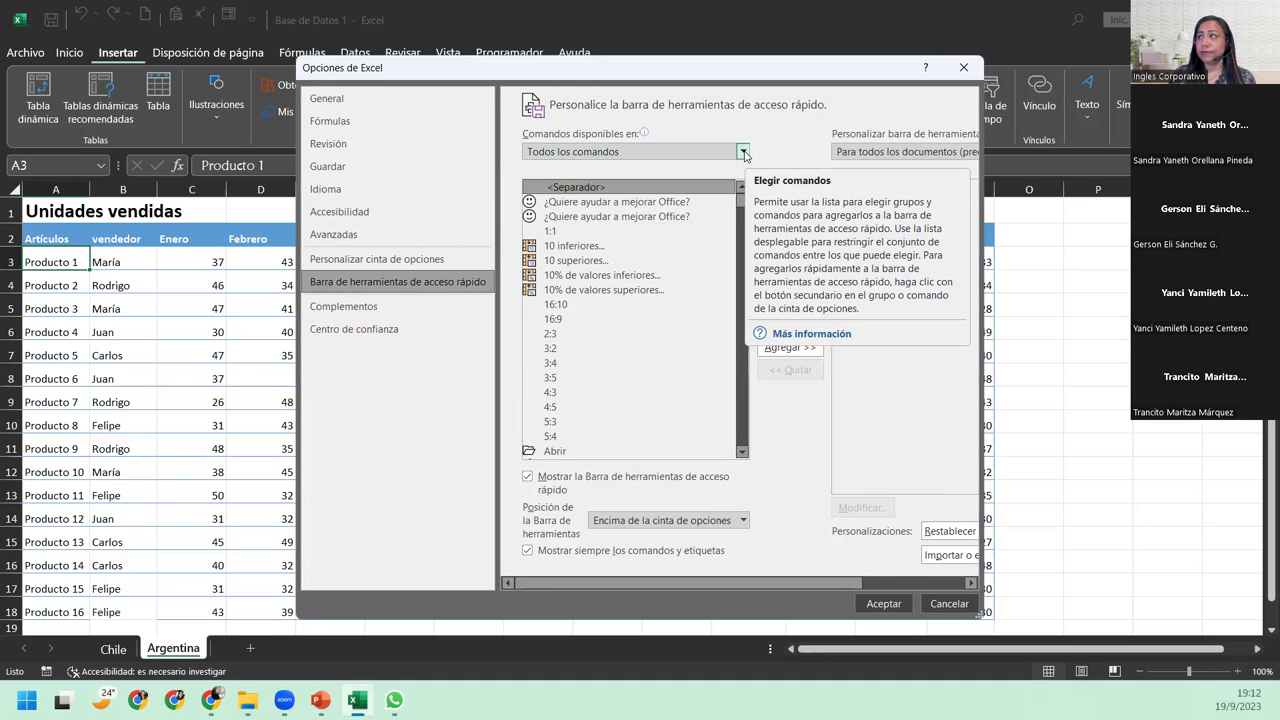
left_click(743, 452)
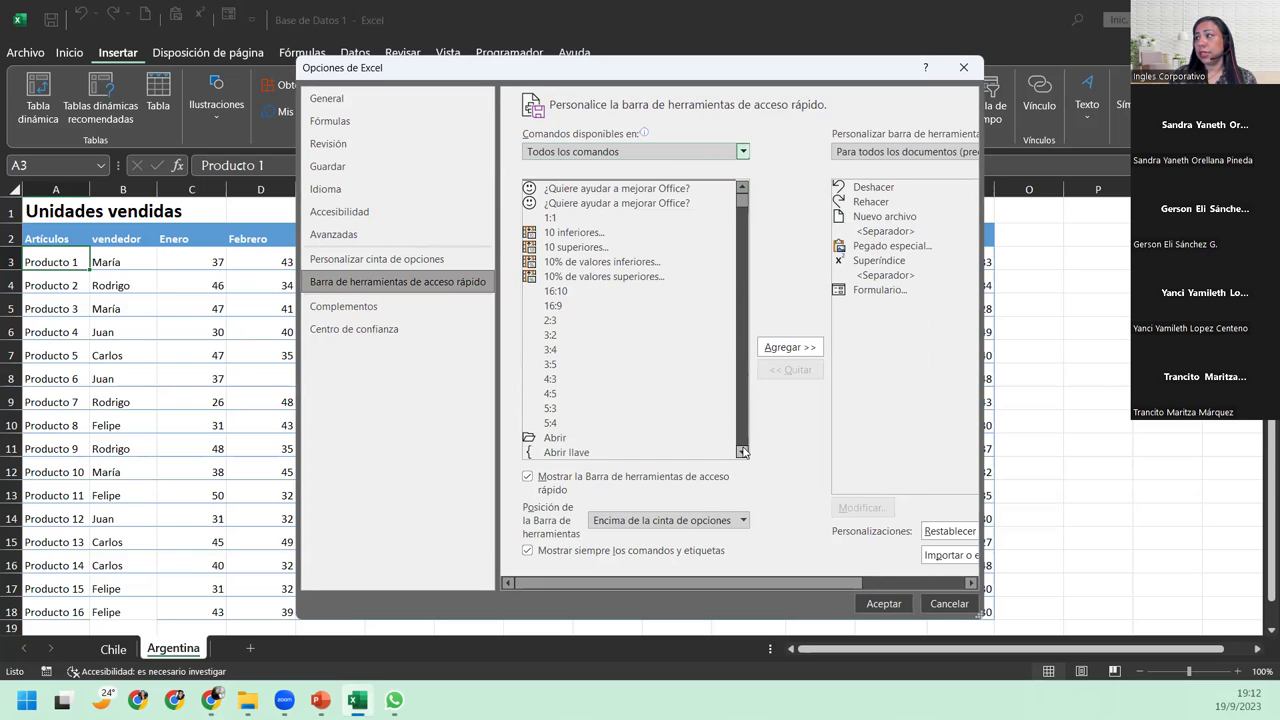
left_click_drag(743, 452, 743, 452)
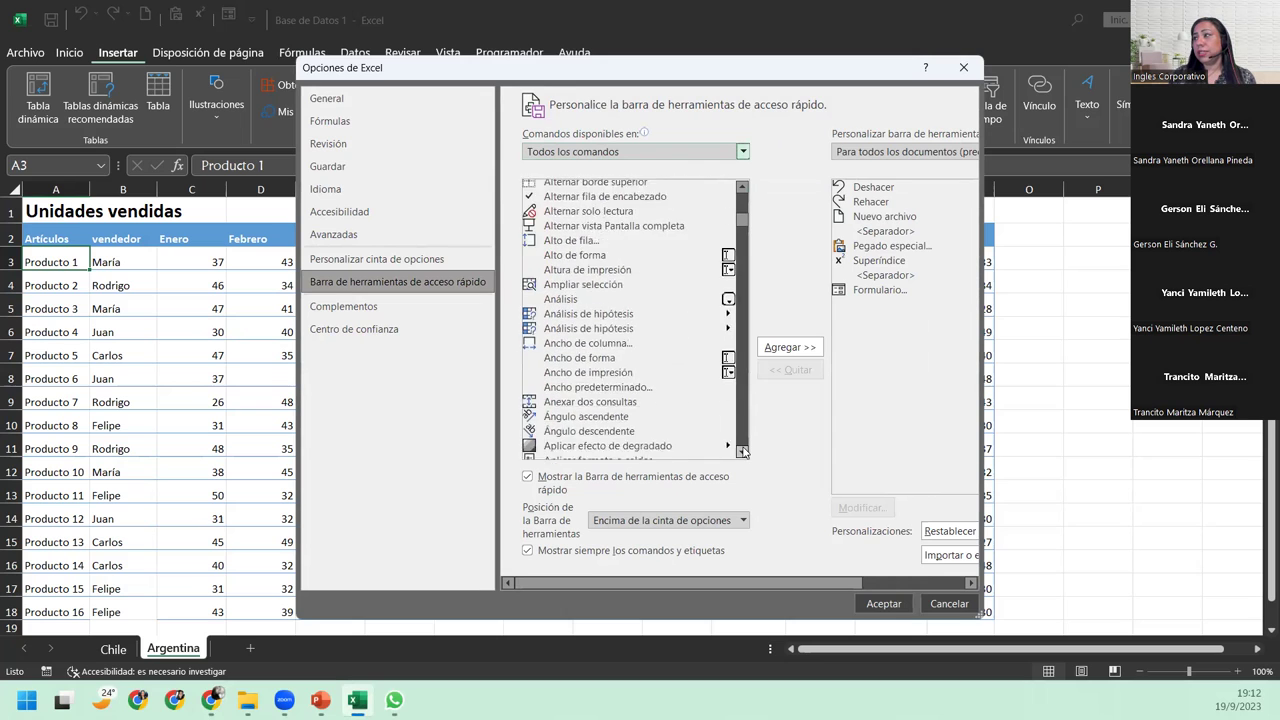
left_click_drag(743, 452, 733, 429)
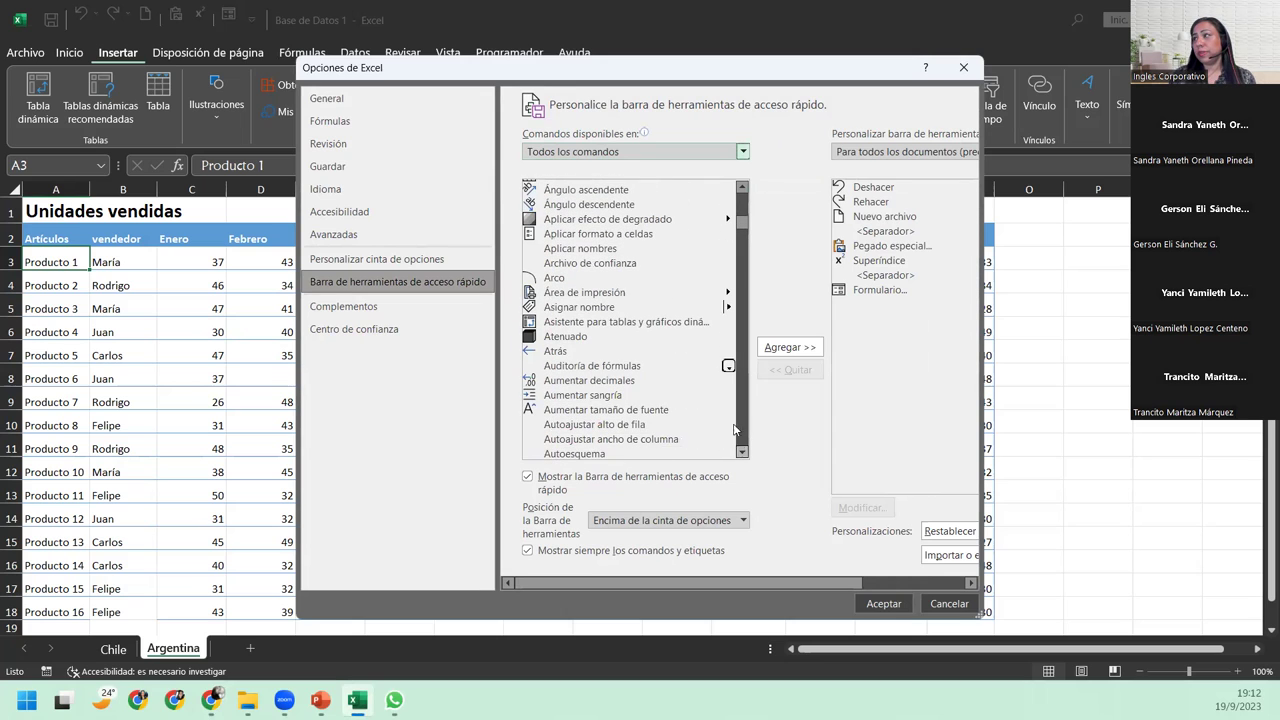
Add Asistente para tablas y gráficos dinámicos to the Quick Access Toolbar list
left_click(631, 324)
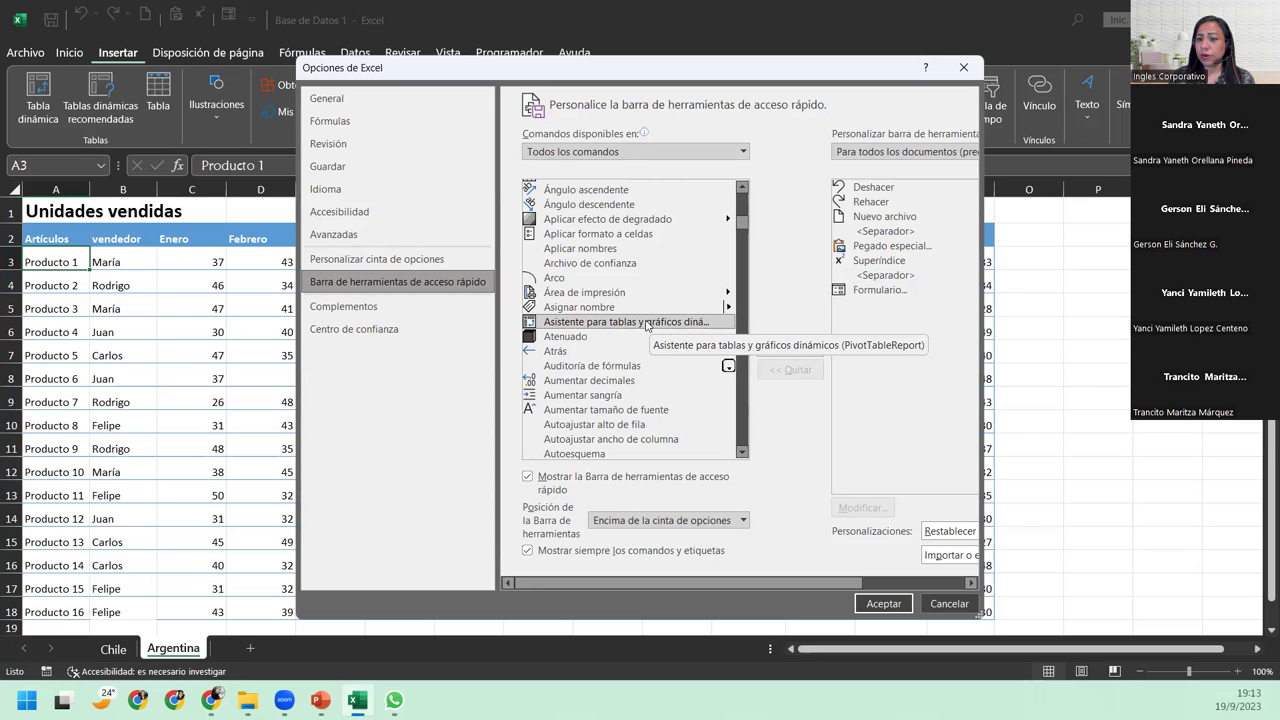
left_click(678, 152)
left_click(580, 203)
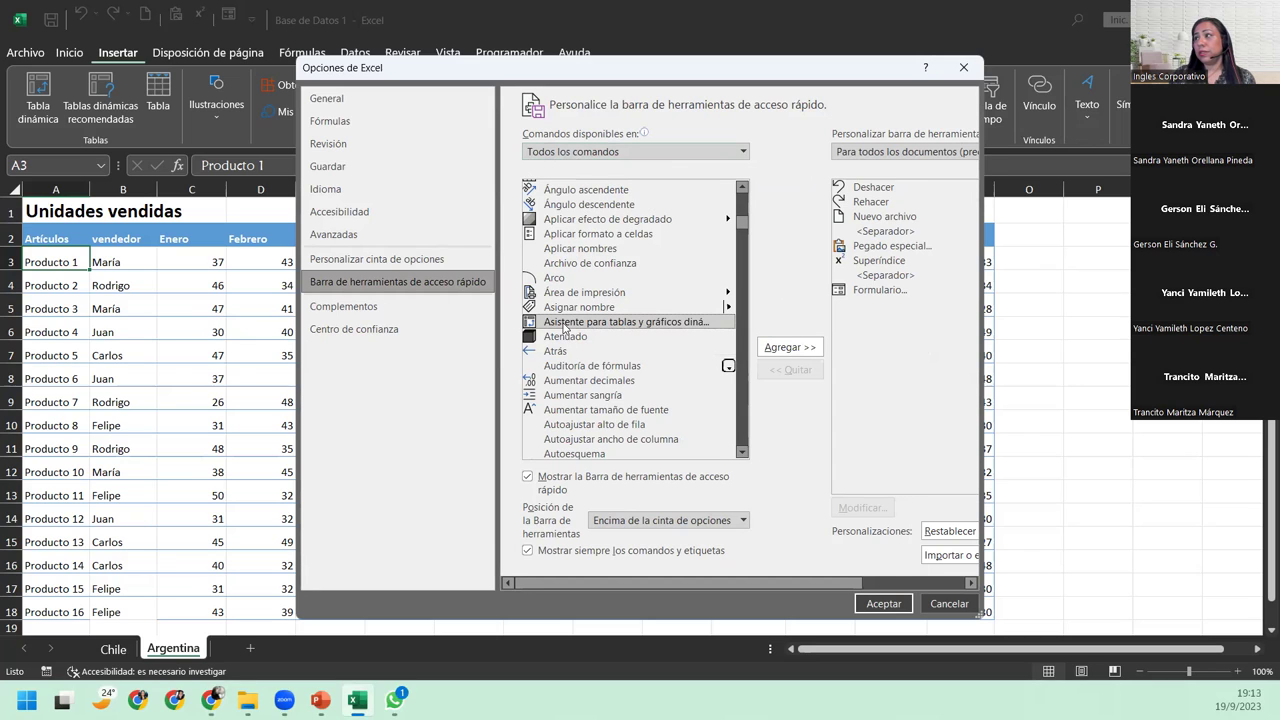
left_click(805, 349)
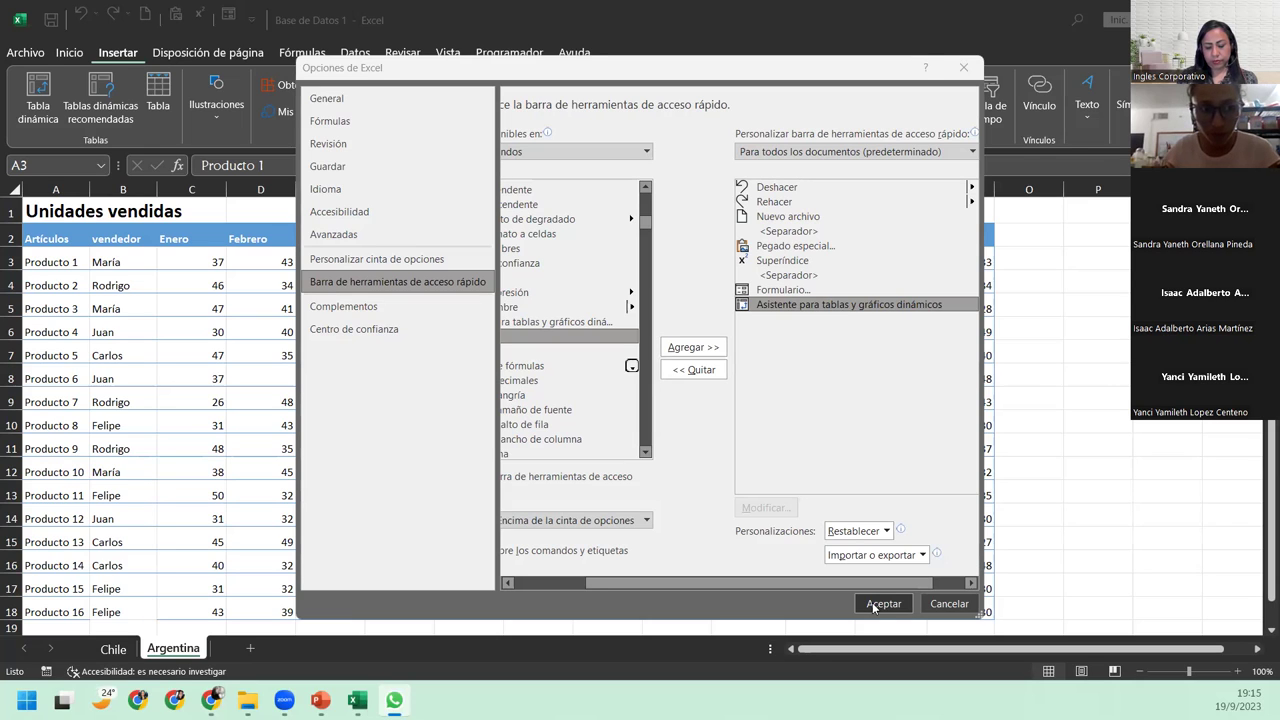
Confirm Excel Options with Aceptar and launch the new pivot wizard toolbar button
left_click(873, 604)
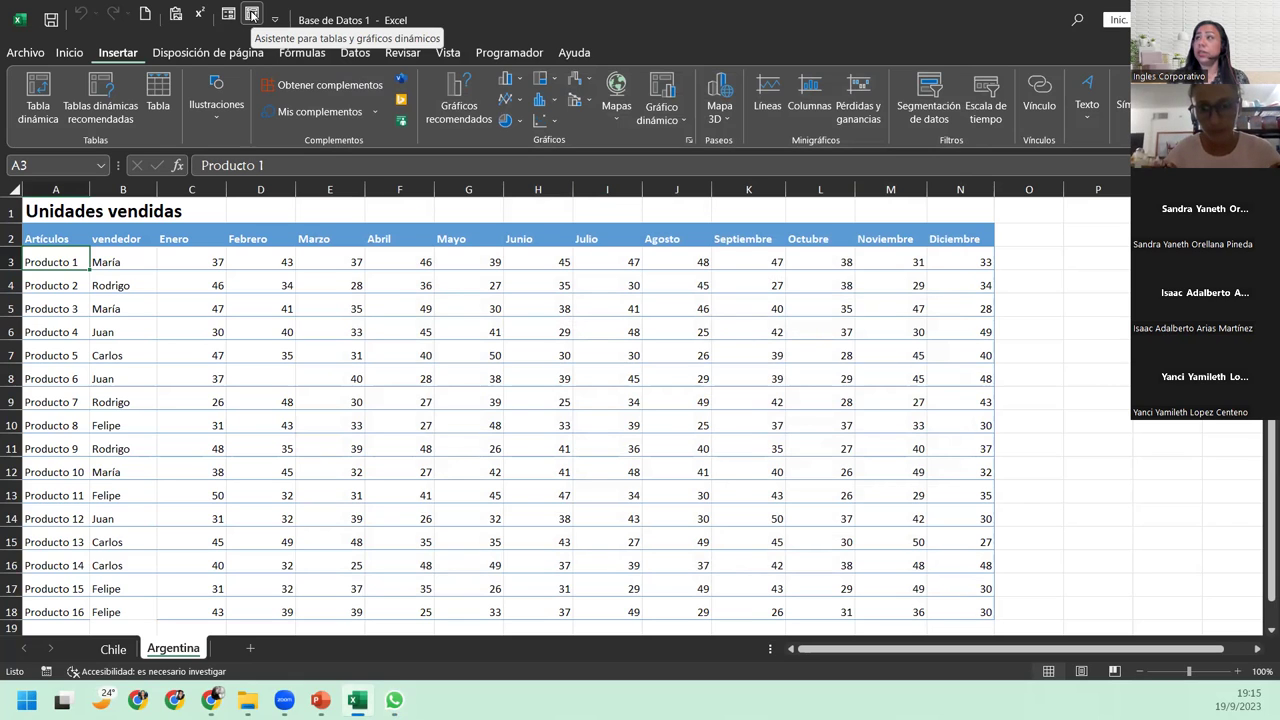
left_click(253, 17)
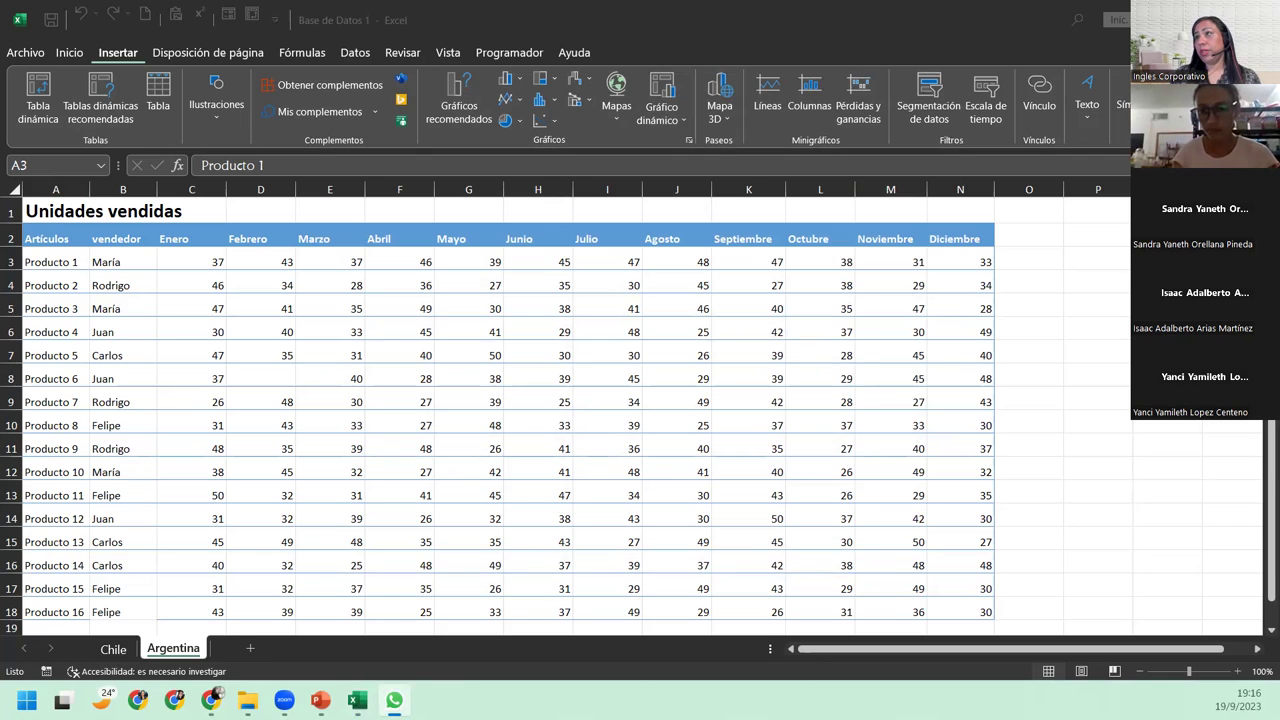
Return to the workbook and browse the Chile and Argentina sales sheets
key("alt+Tab")
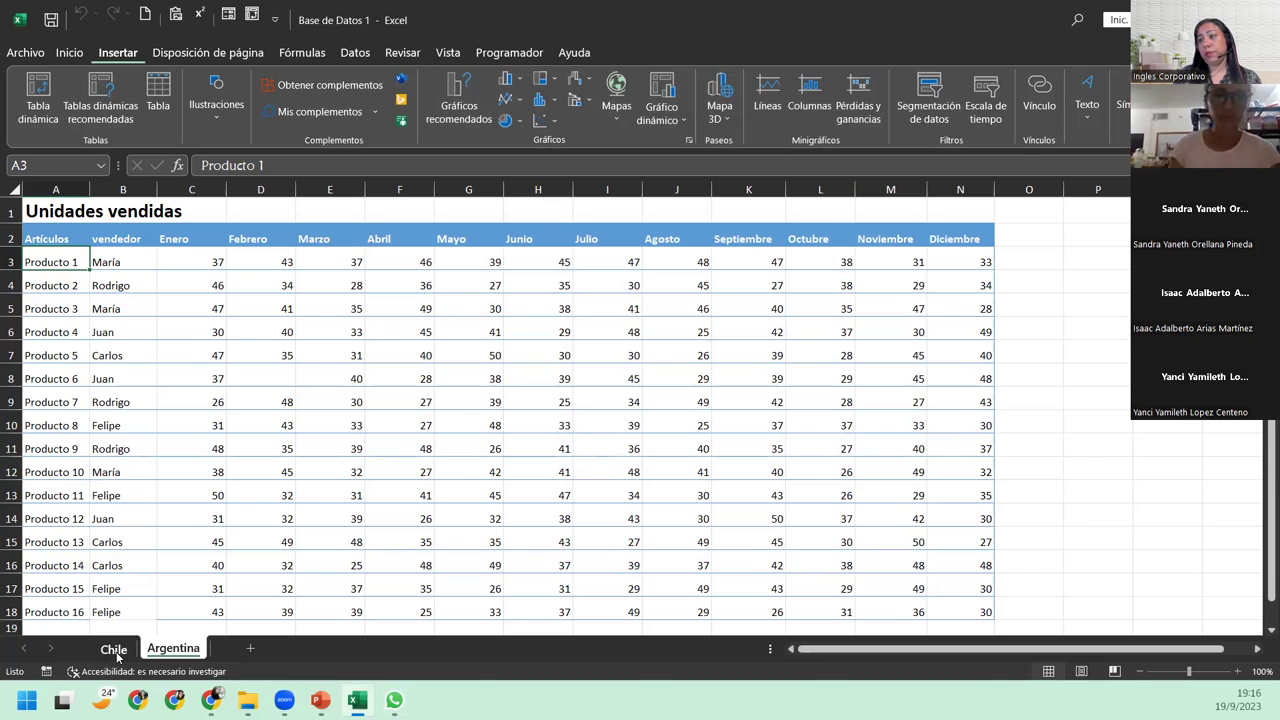
left_click(113, 649)
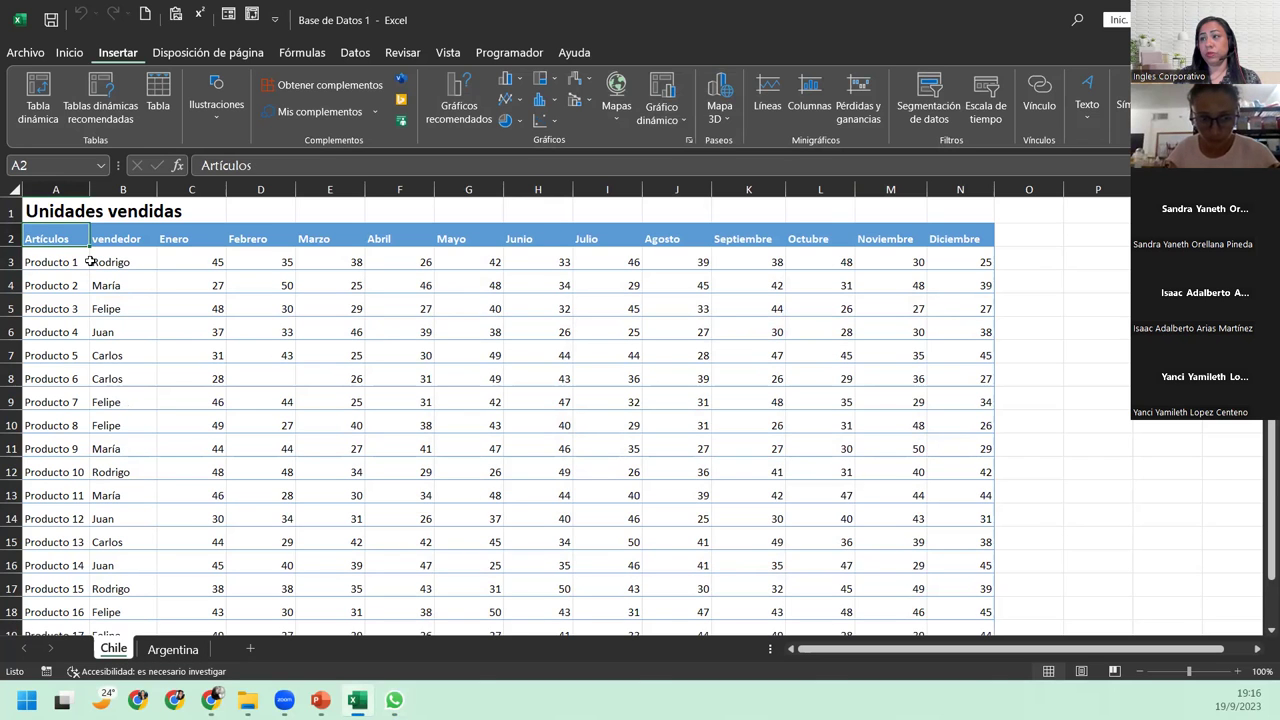
scroll(90, 261, "down", 1)
scroll(90, 261, "down", 3)
scroll(90, 261, "up", 3)
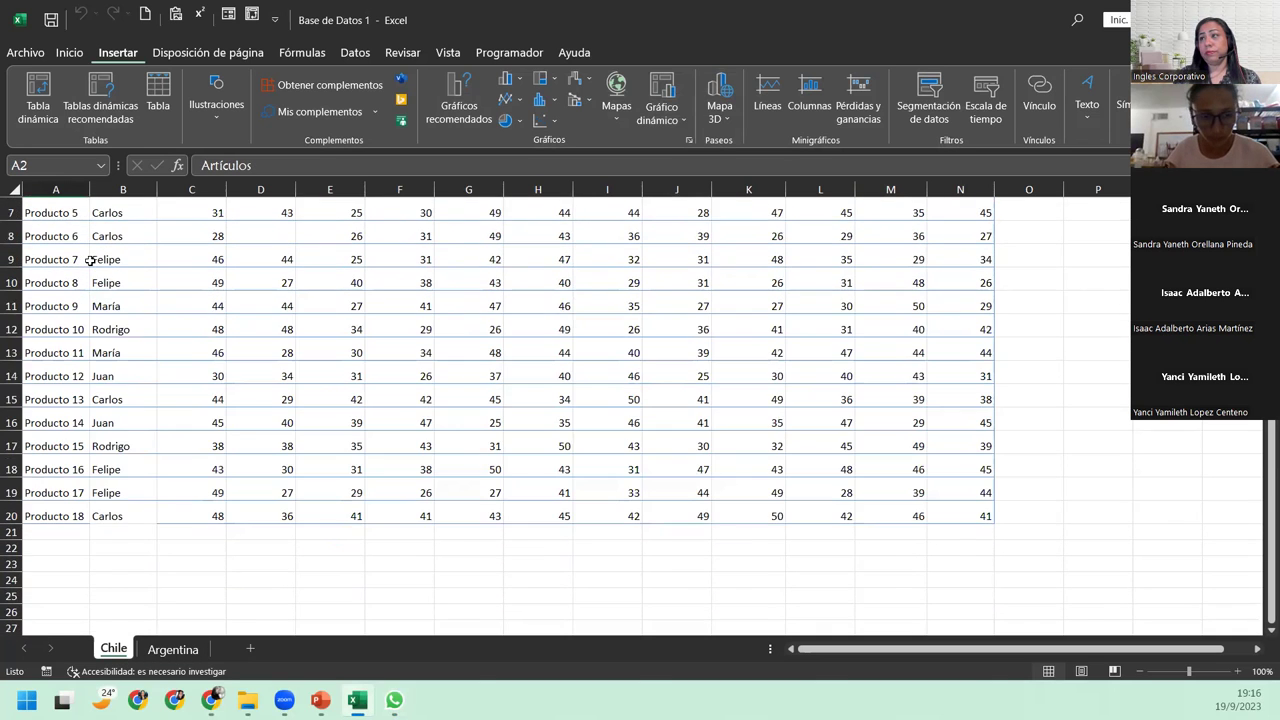
scroll(90, 261, "up", 2)
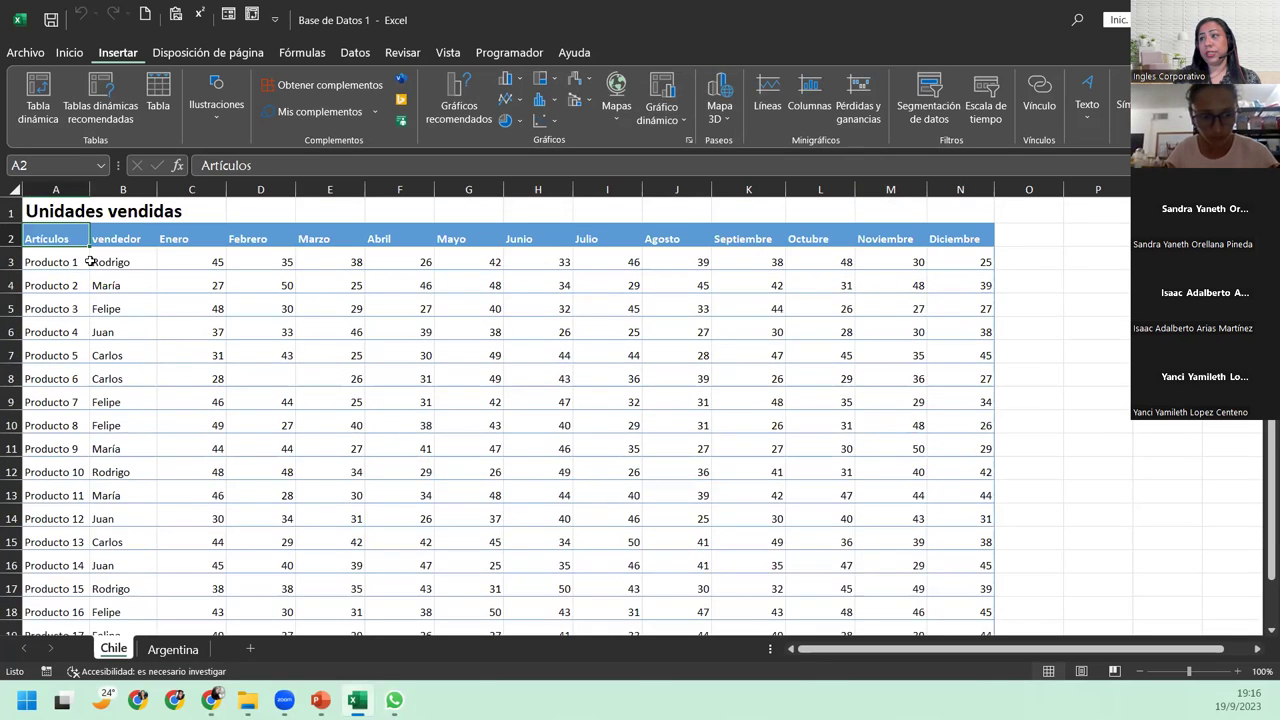
left_click(187, 655)
scroll(170, 586, "down", 4)
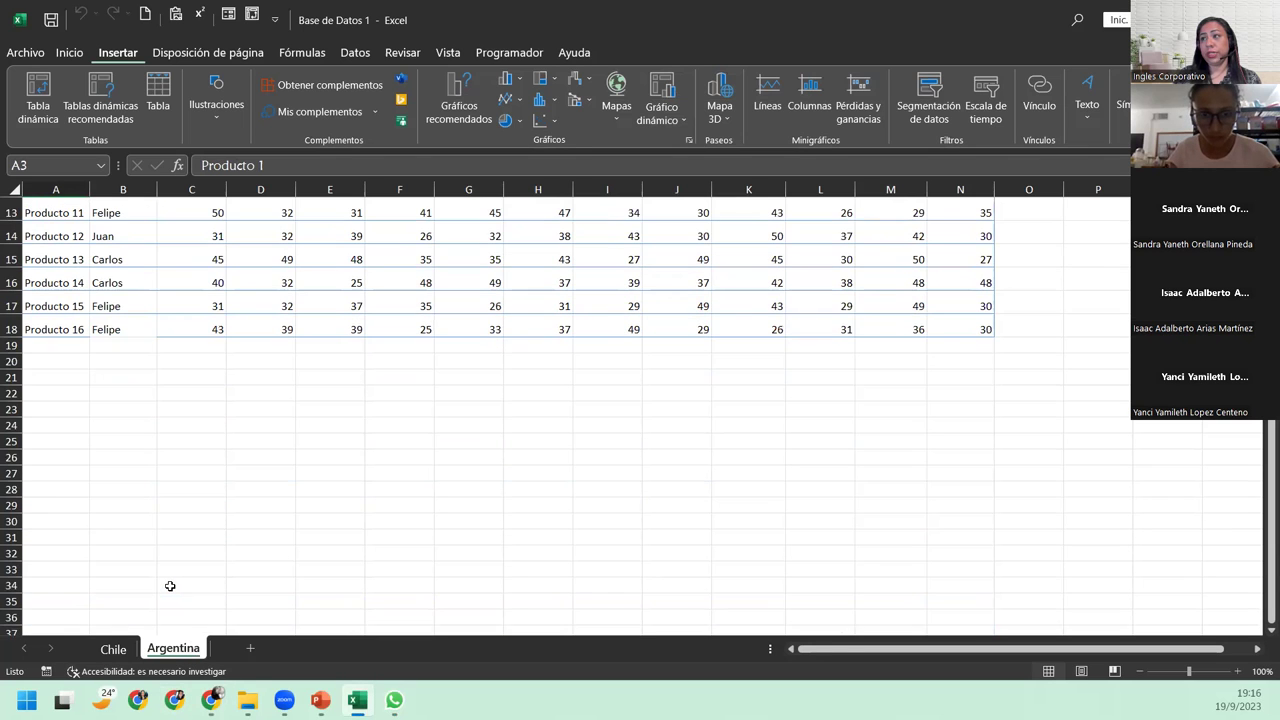
scroll(170, 586, "up", 4)
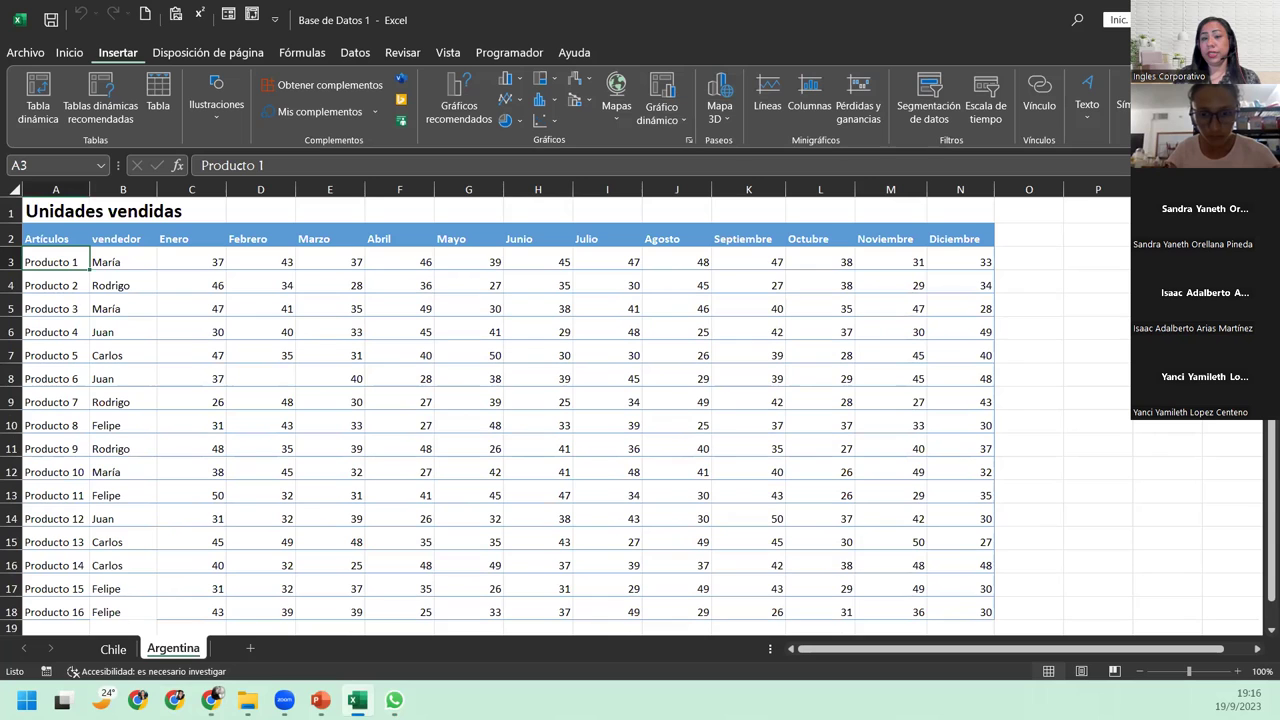
Review Argentina's product, vendedor and month columns C:N, then go back to Chile
left_click(67, 189)
left_click(123, 189)
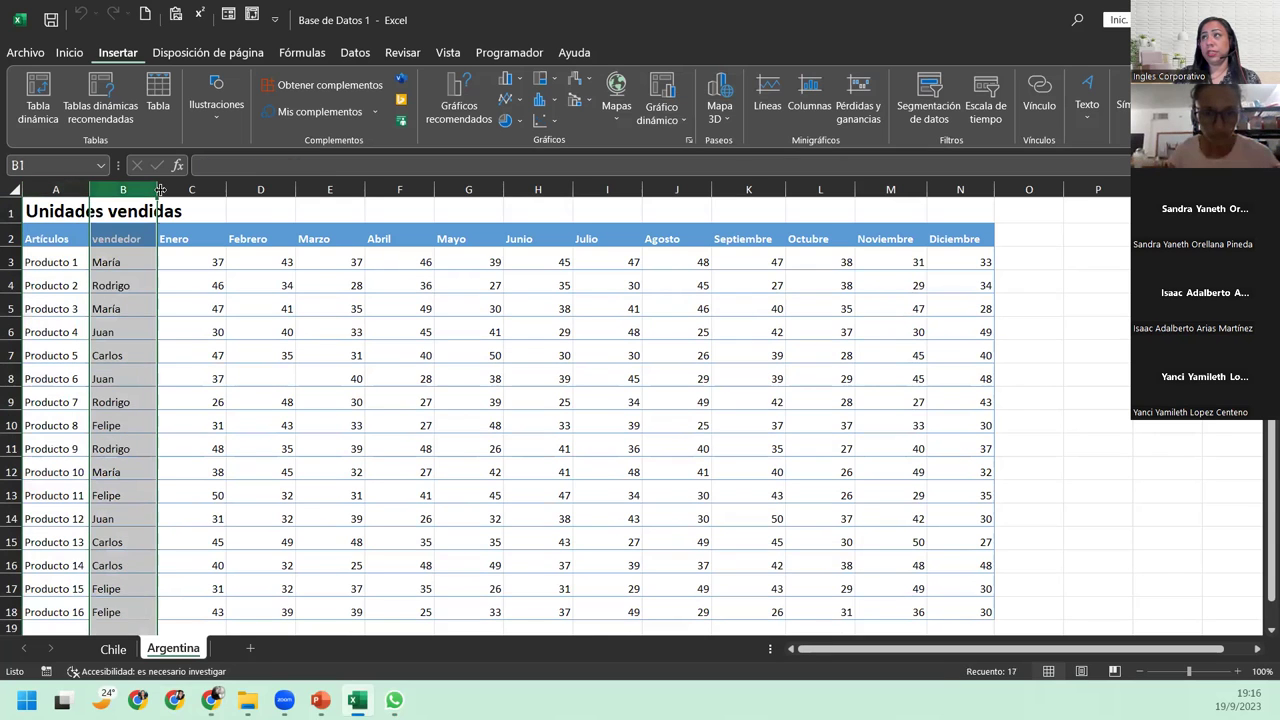
left_click_drag(172, 189, 955, 190)
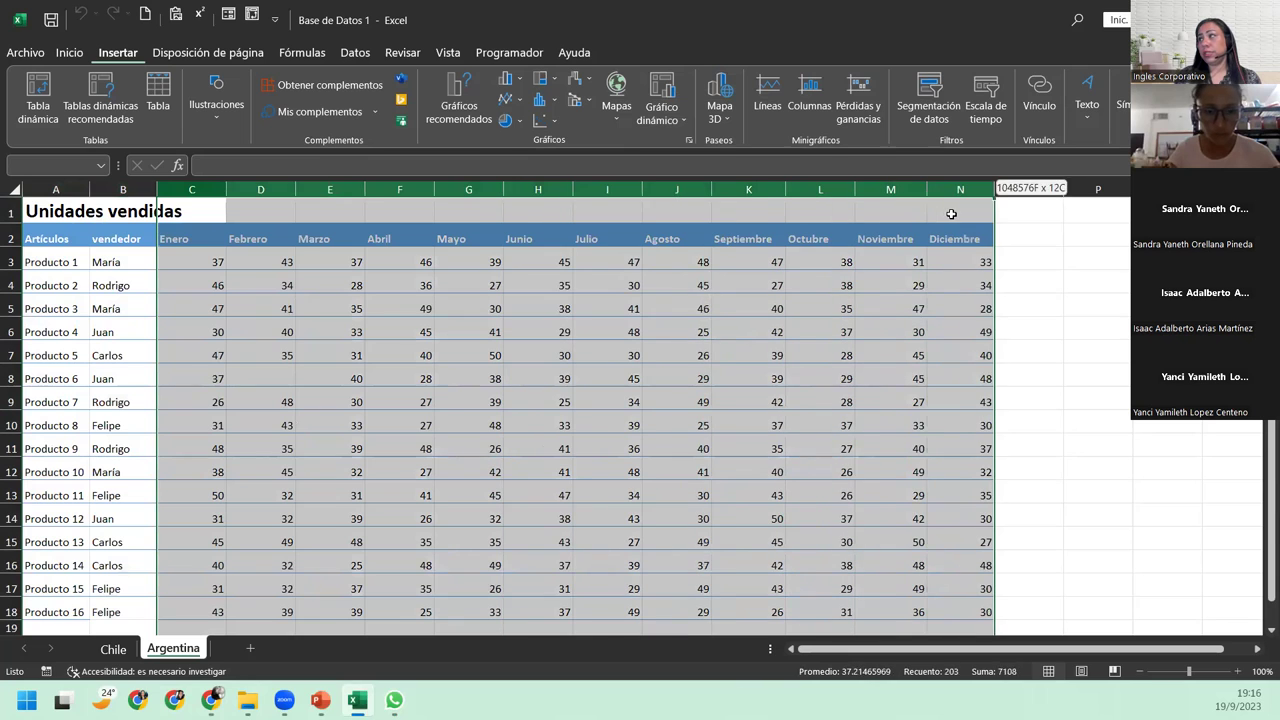
left_click(312, 370)
left_click(118, 301)
left_click(60, 254)
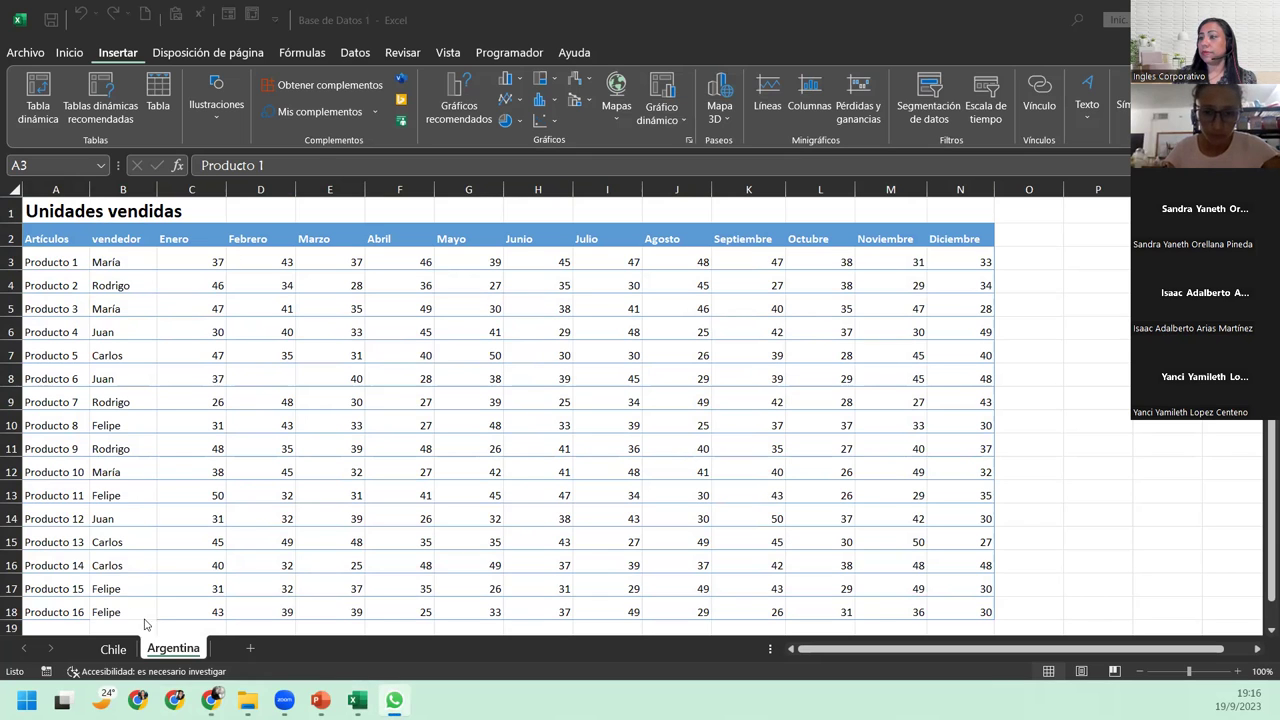
left_click(113, 649)
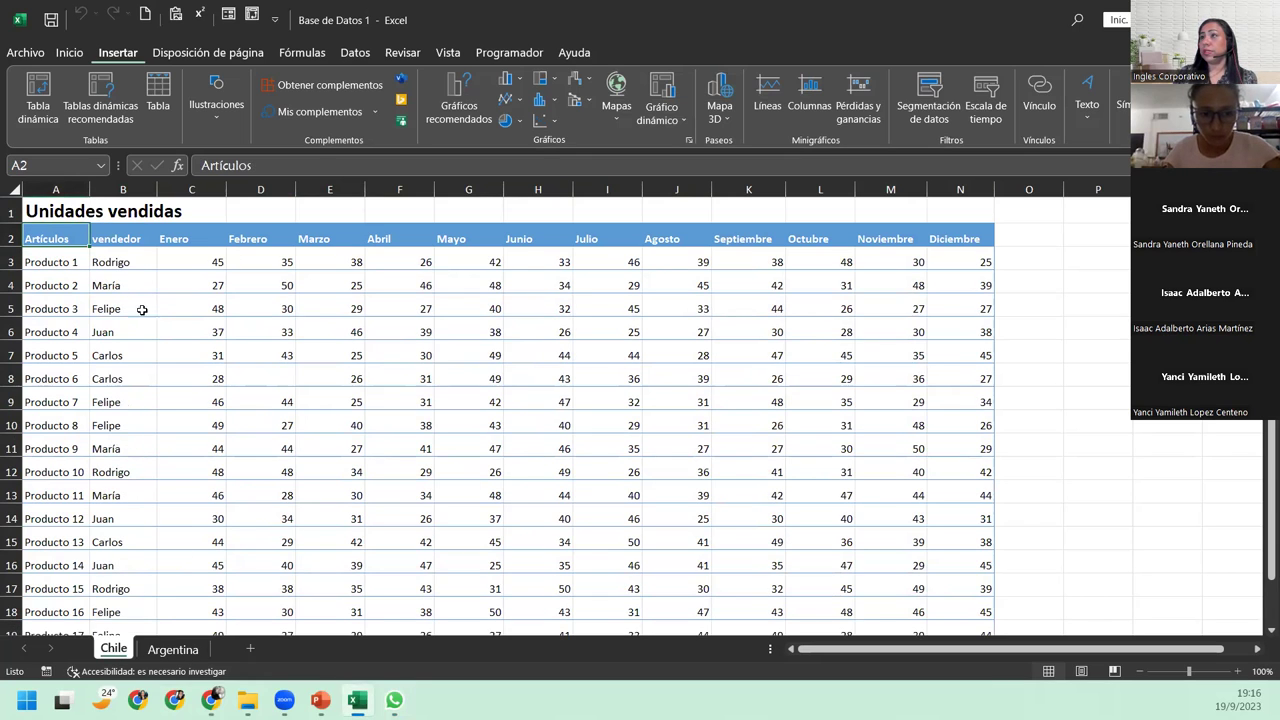
Start the wizard with multiple consolidation ranges, try Finalizar, and dismiss the missing-range error
left_click(252, 14)
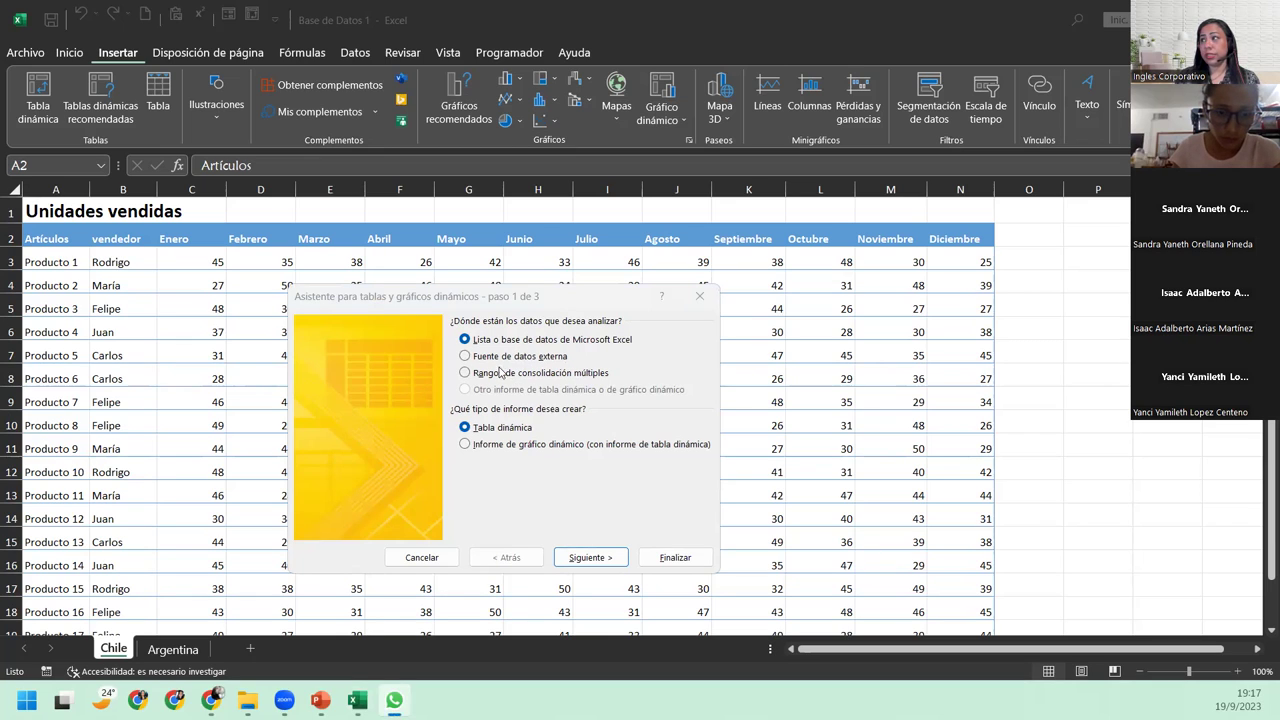
left_click(460, 375)
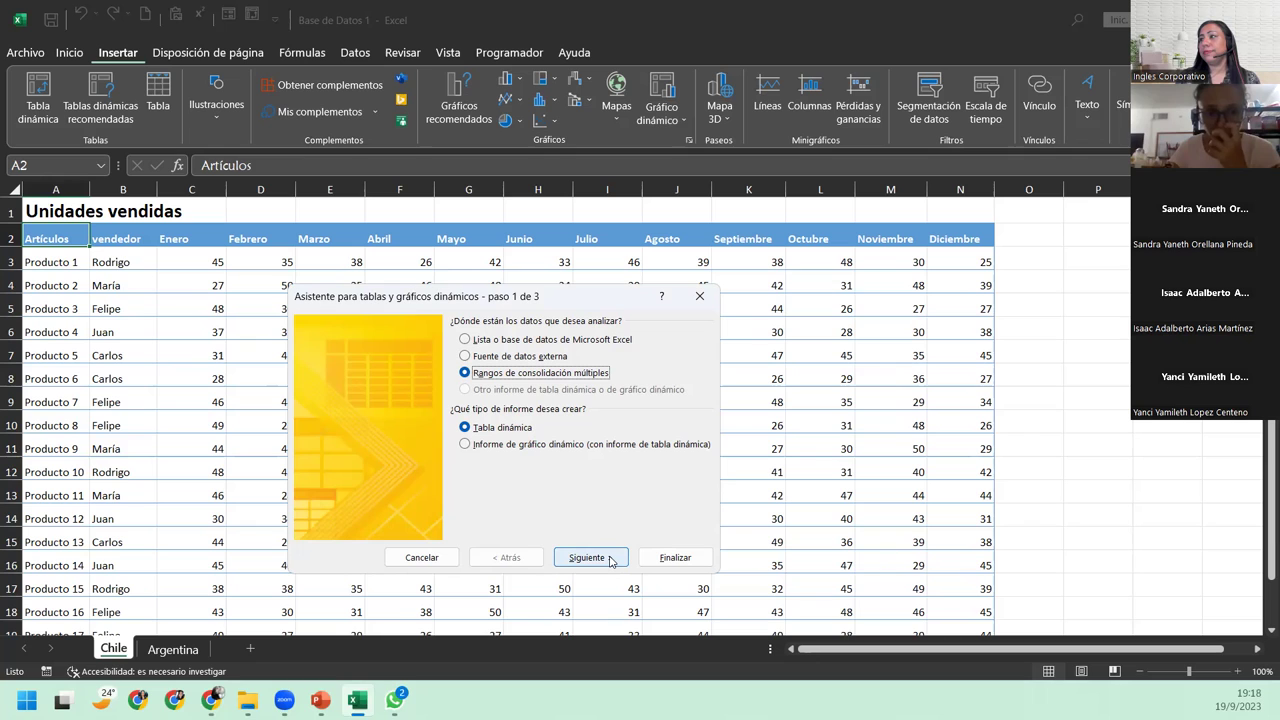
left_click(611, 560)
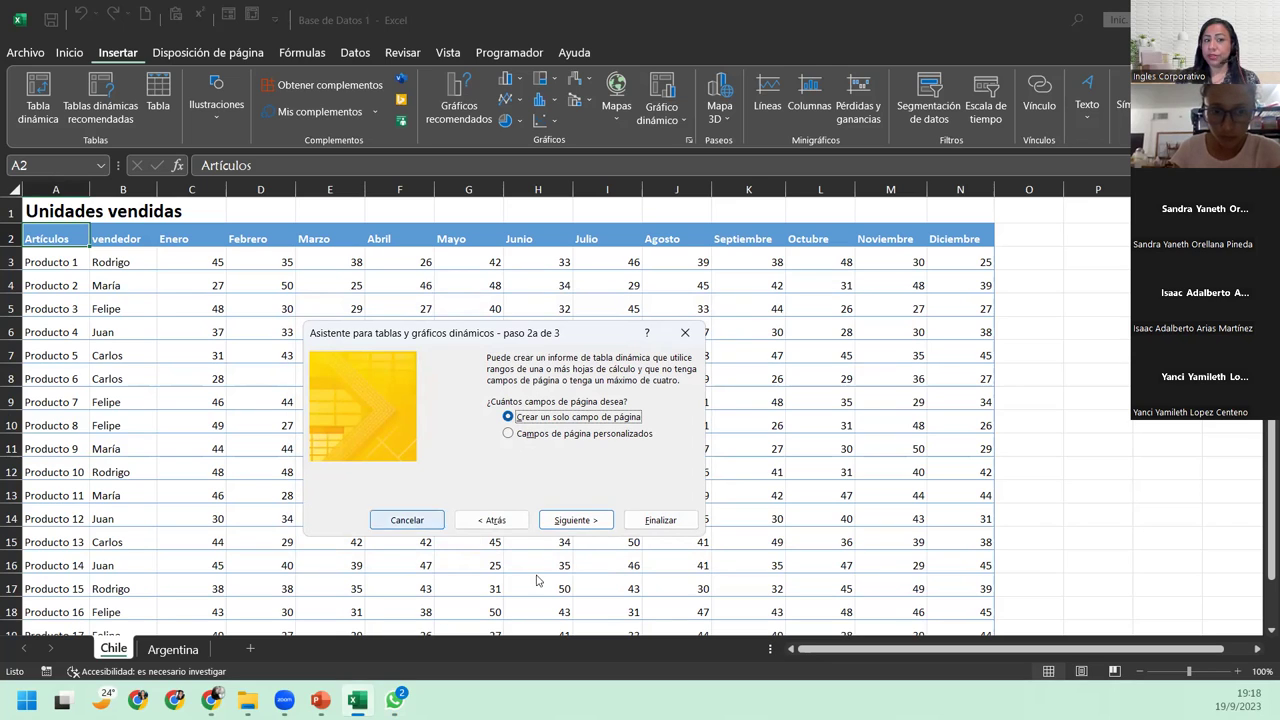
left_click(633, 526)
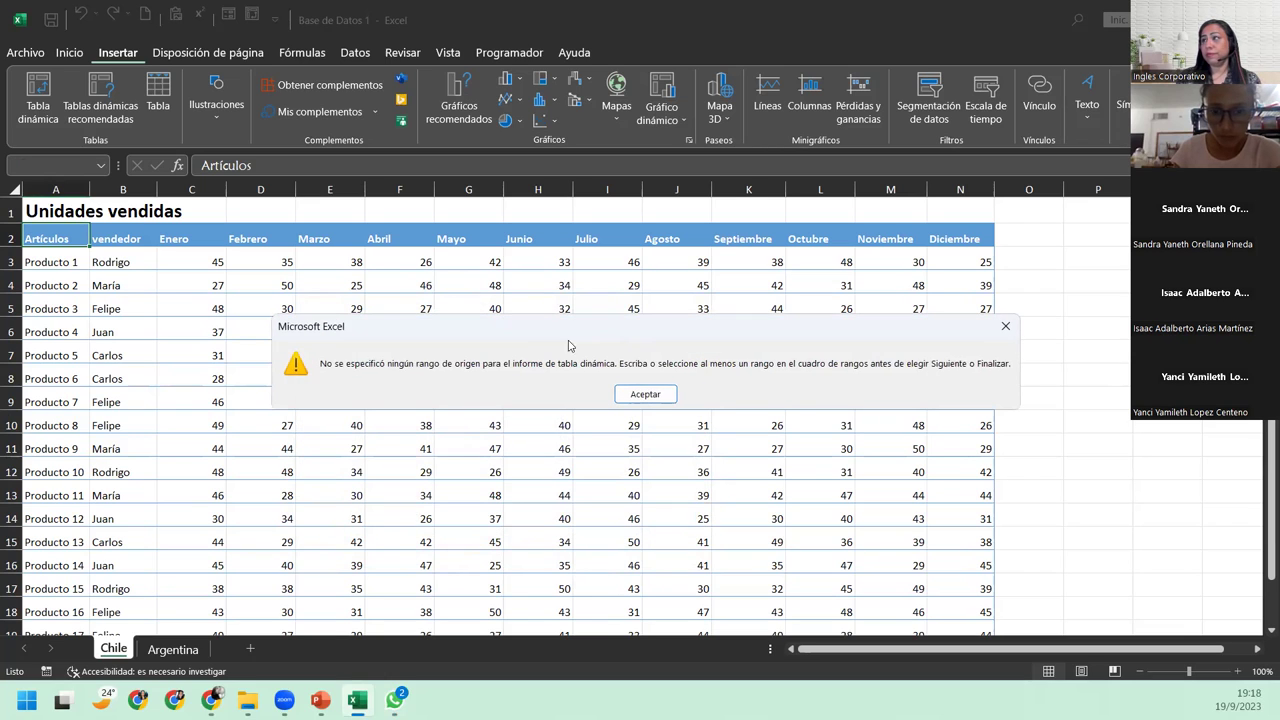
left_click(645, 394)
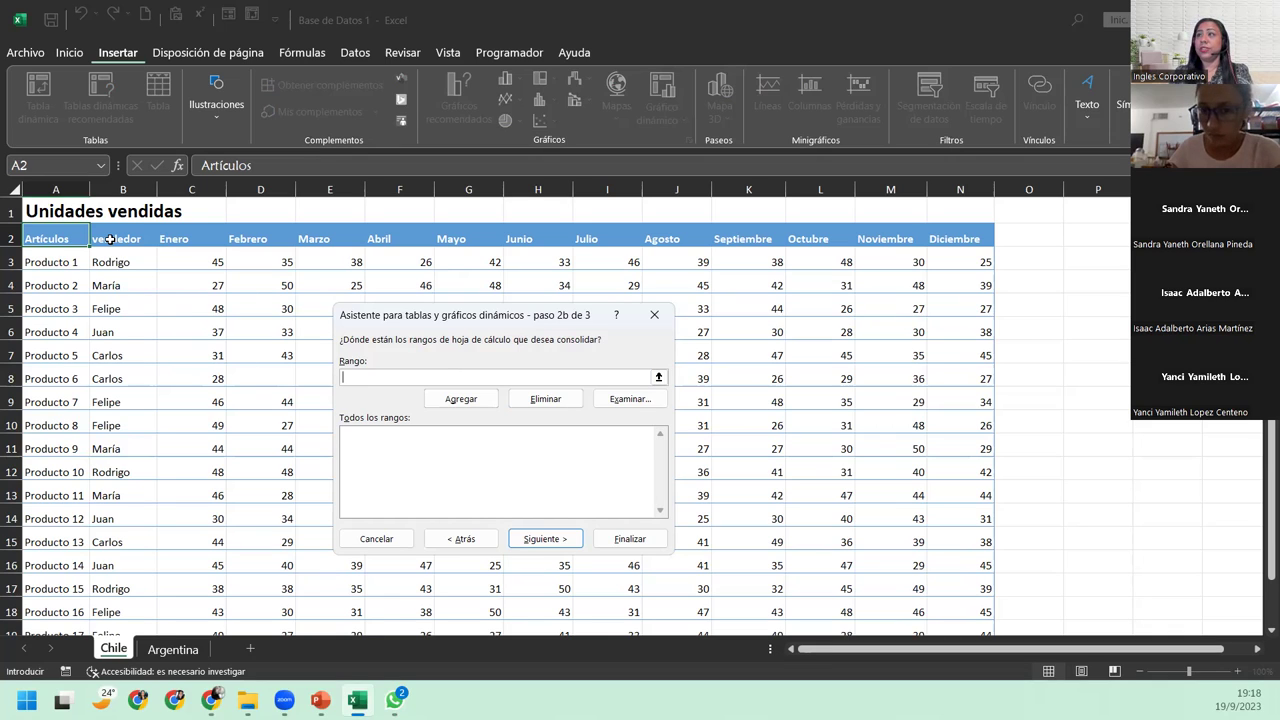
Add the Chile sheet range Chile!$A$2:$N$20 to the consolidation list
key("ctrl+shift+Right")
key("ctrl+shift+Down")
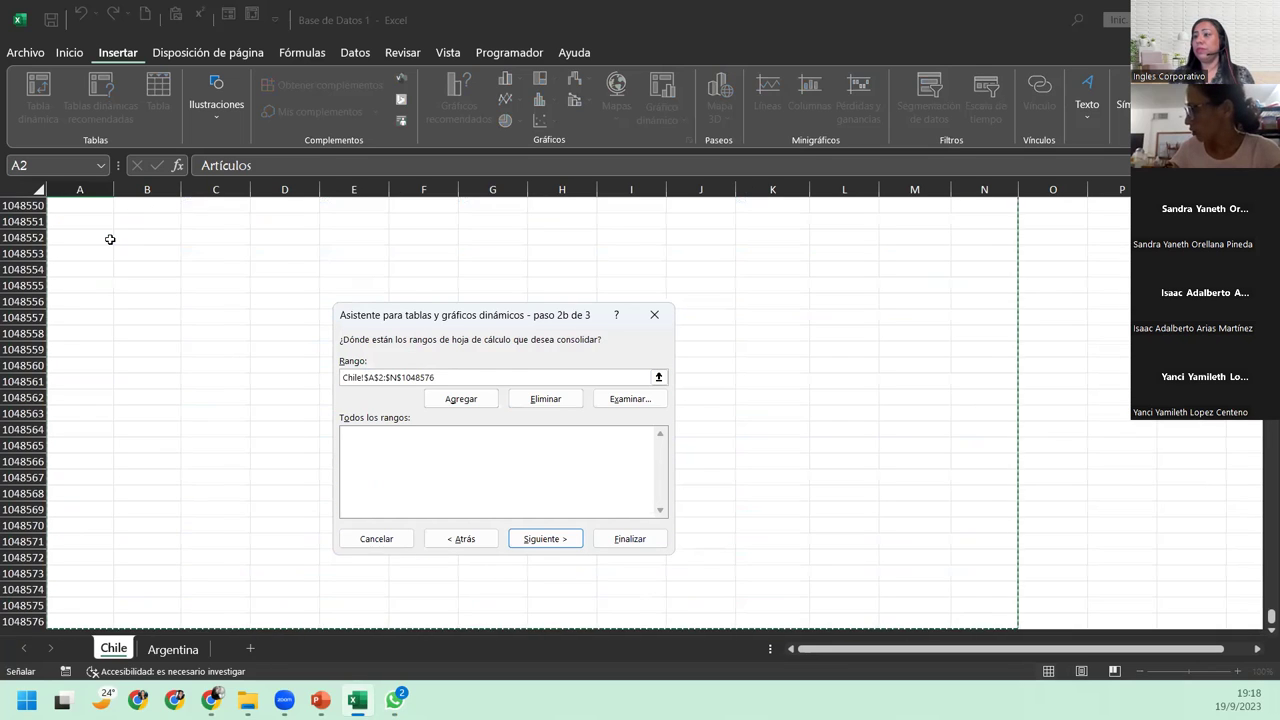
scroll(110, 239, "up", 20)
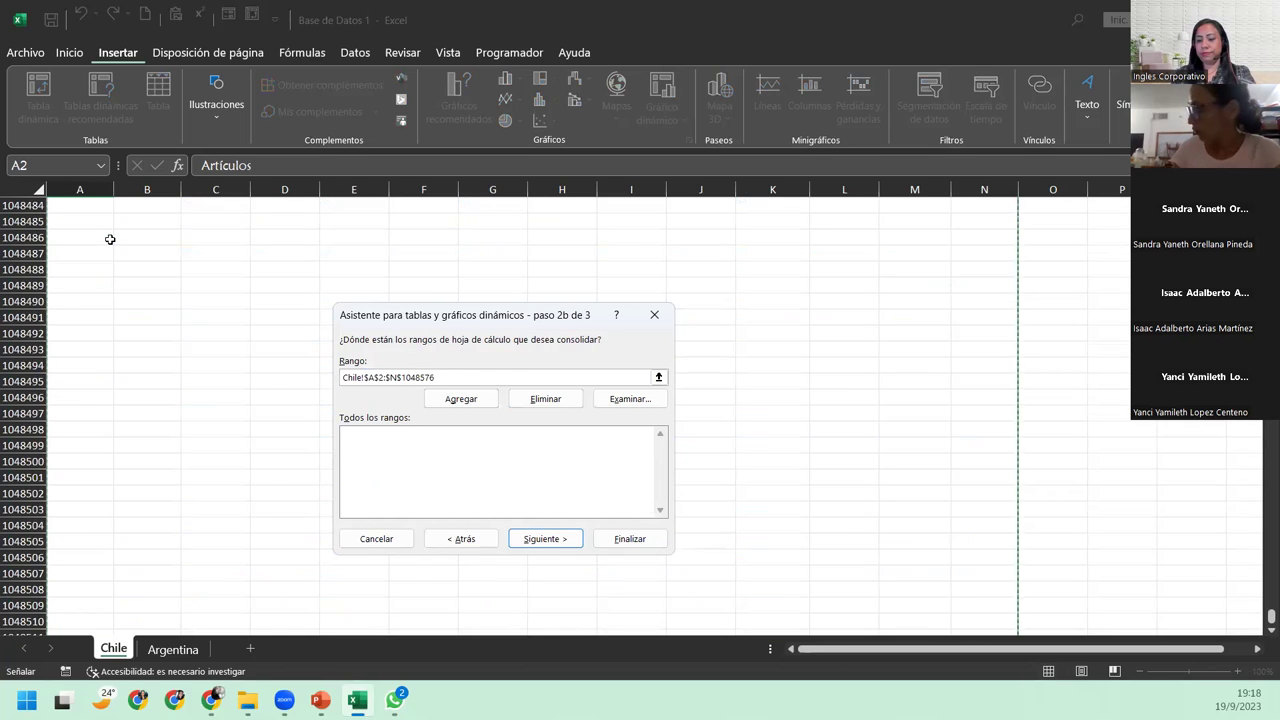
key("ctrl+shift+Up")
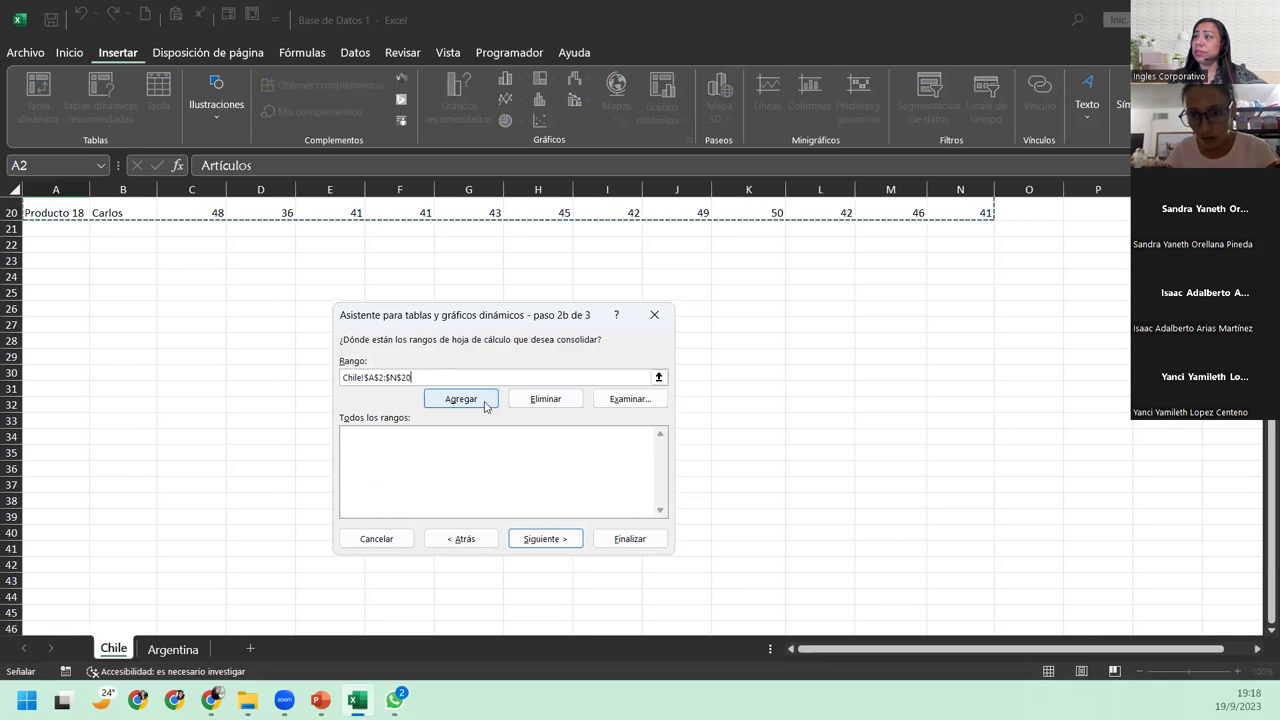
scroll(485, 405, "up", 7)
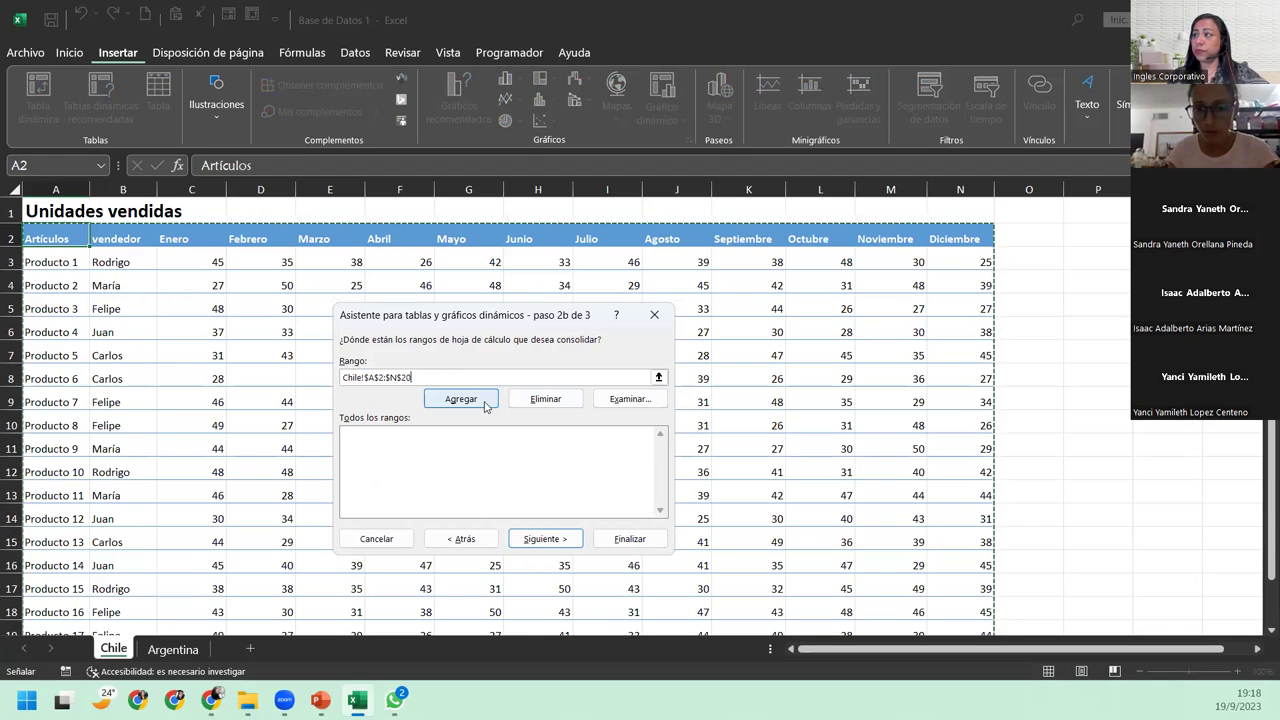
left_click(461, 399)
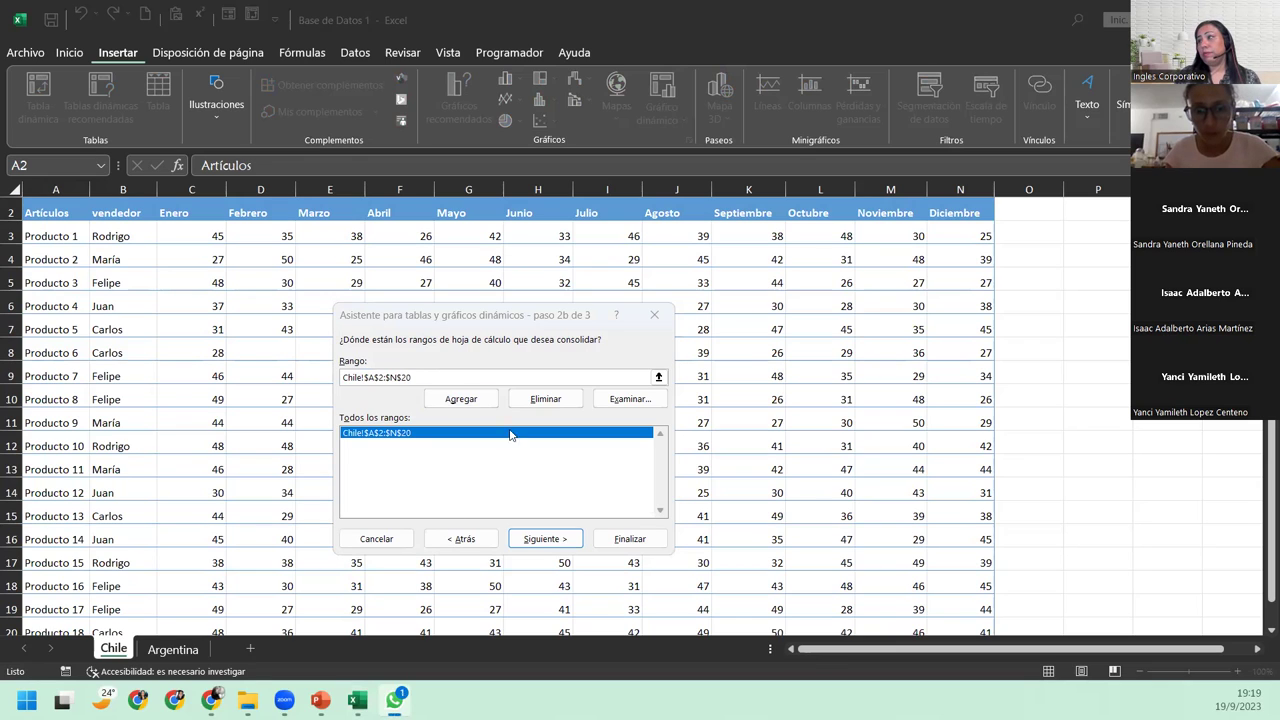
Clear the Rango box so another range can be entered
left_click(449, 382)
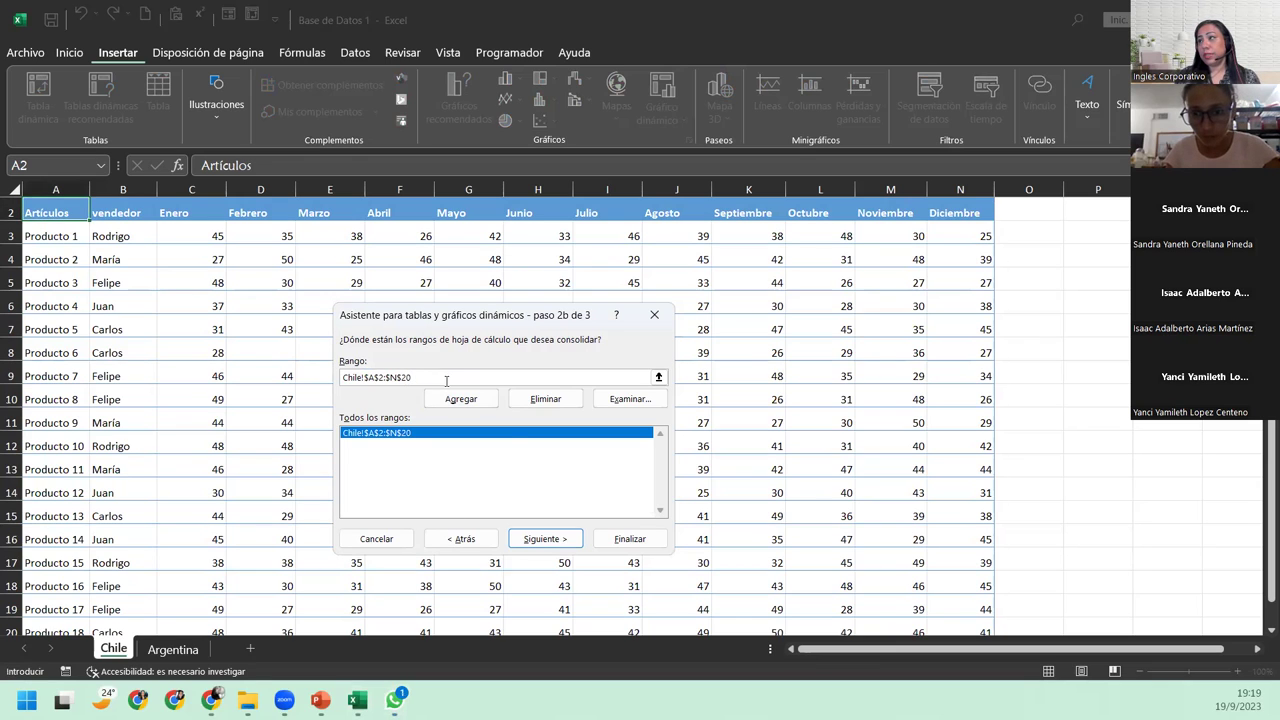
left_click_drag(446, 381, 323, 377)
key("BackSpace")
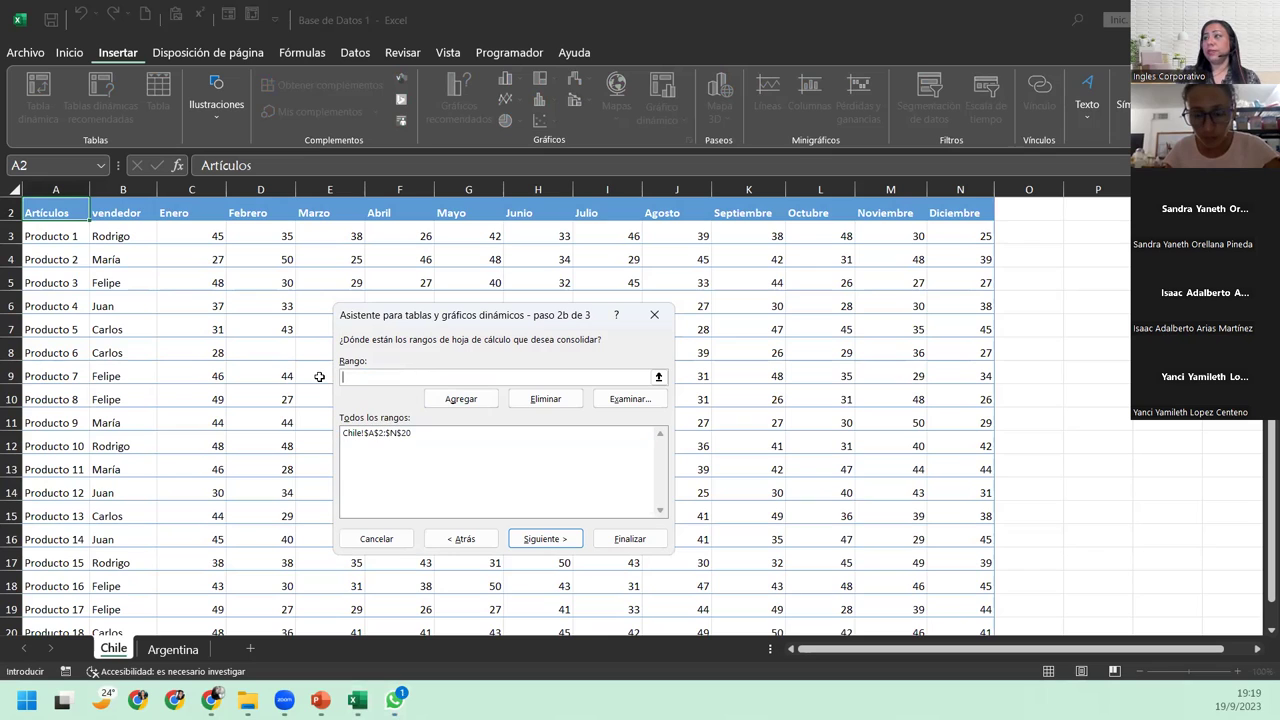
Add Argentina!$A$2:$N$18 to the consolidation list alongside the Chile range
left_click(184, 652)
left_click(39, 234)
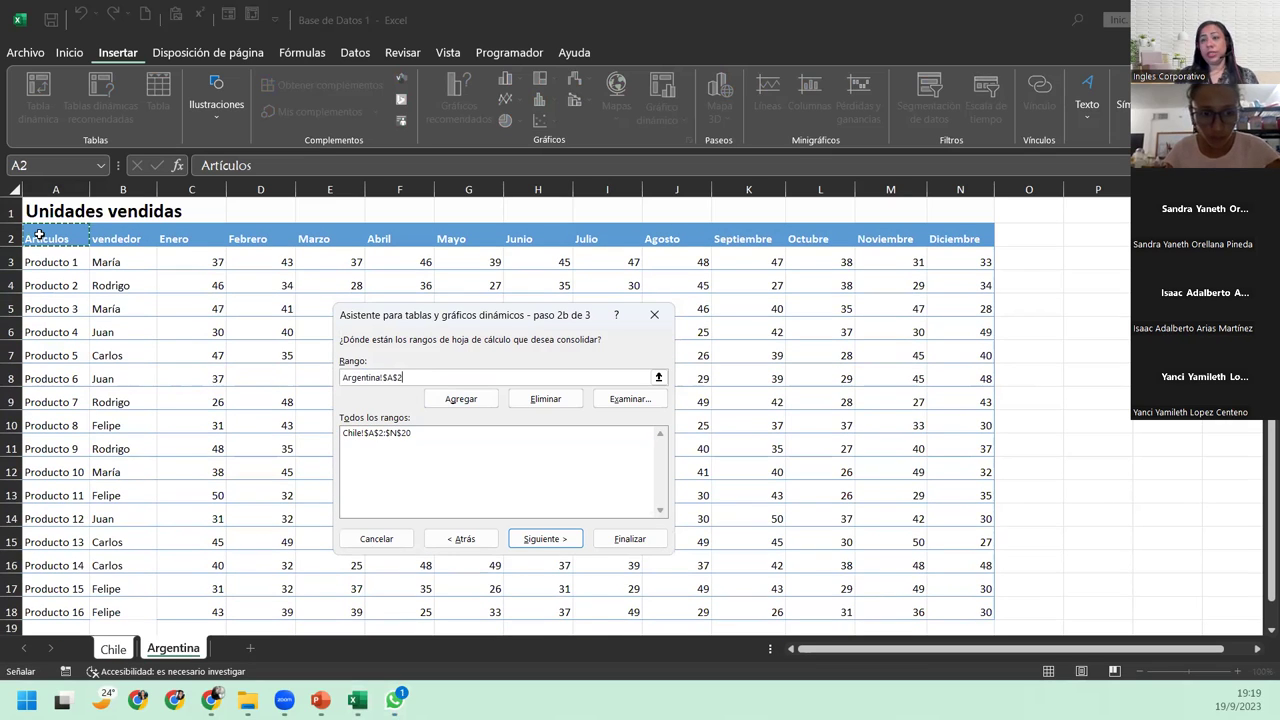
key("ctrl+shift+Down")
key("ctrl+shift+Right")
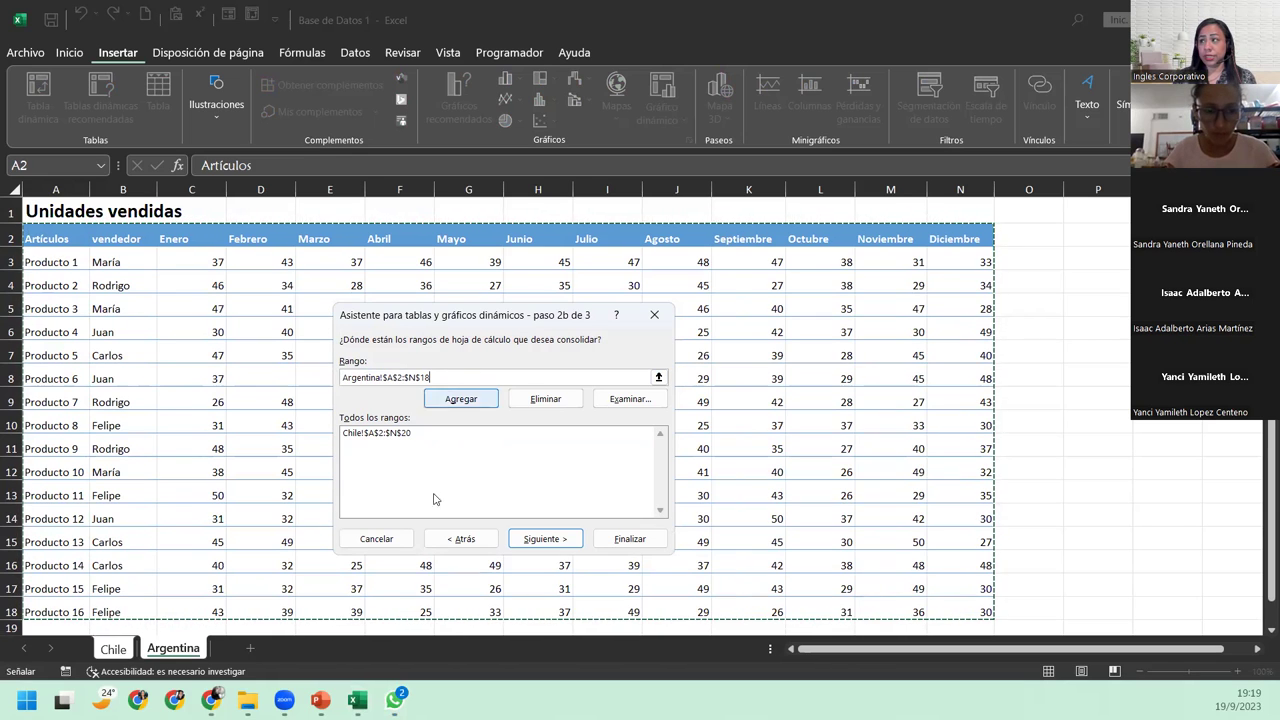
left_click(461, 399)
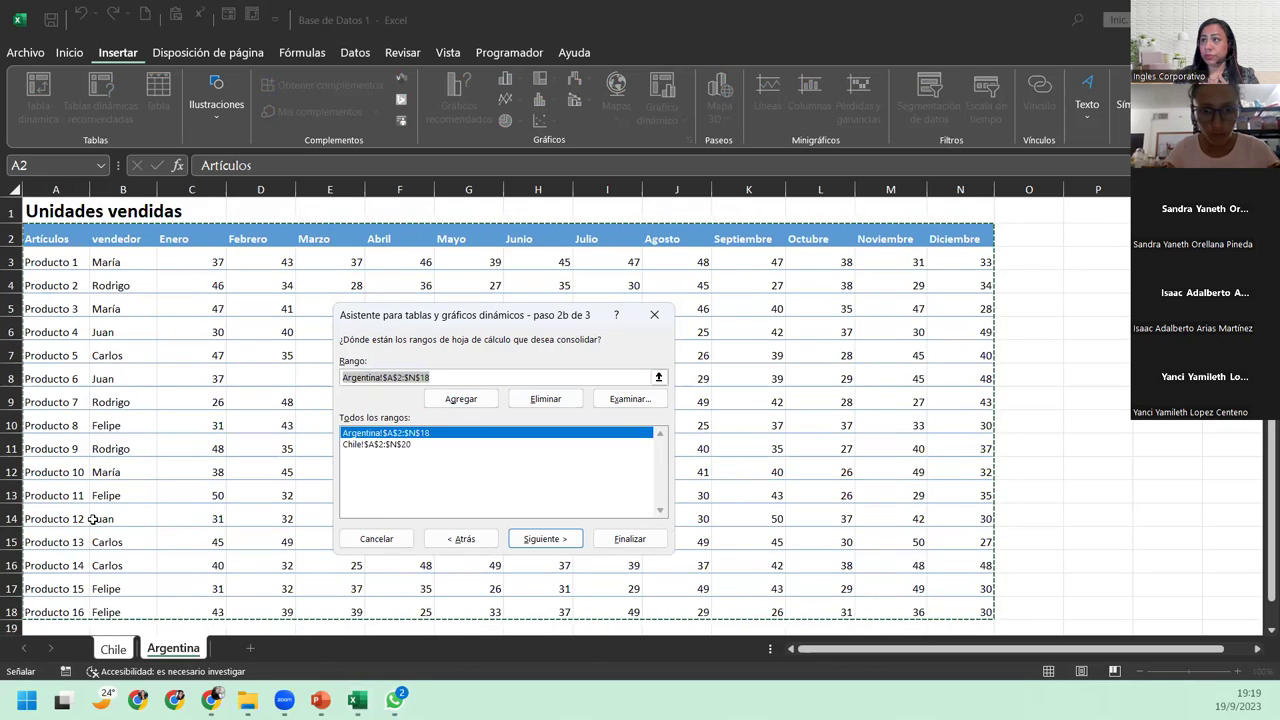
scroll(92, 520, "down", 3)
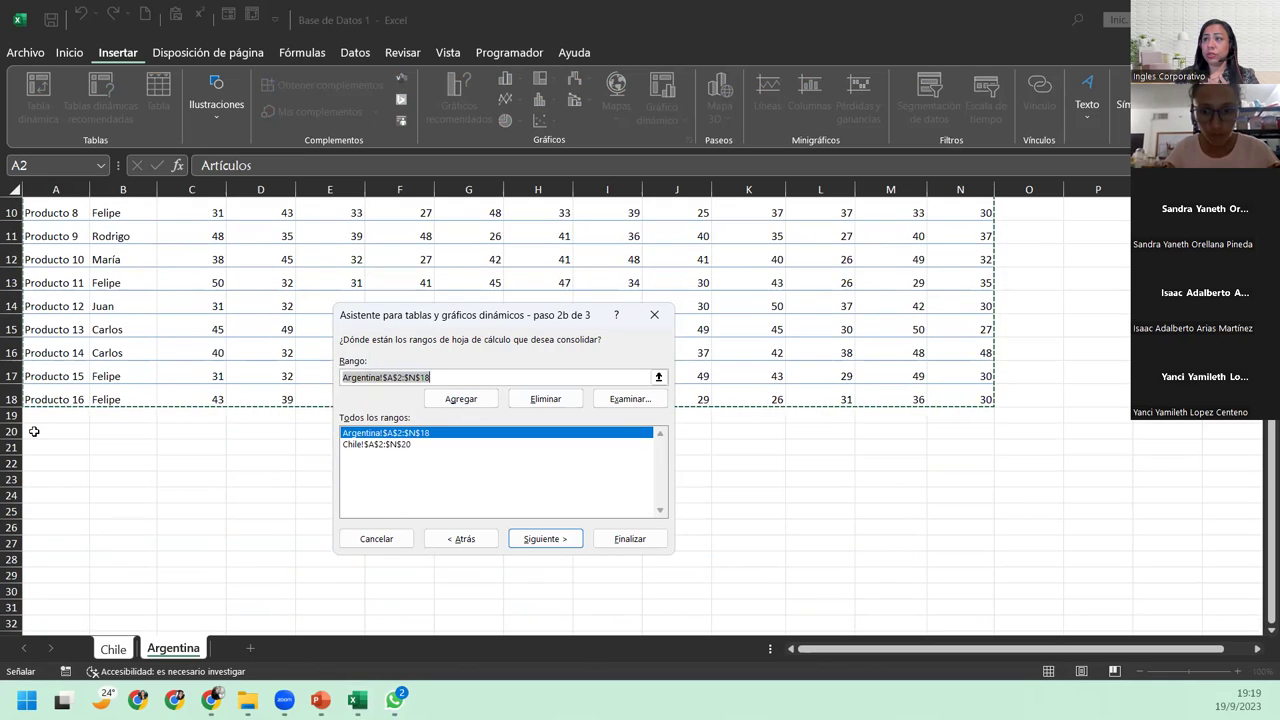
scroll(34, 430, "up", 3)
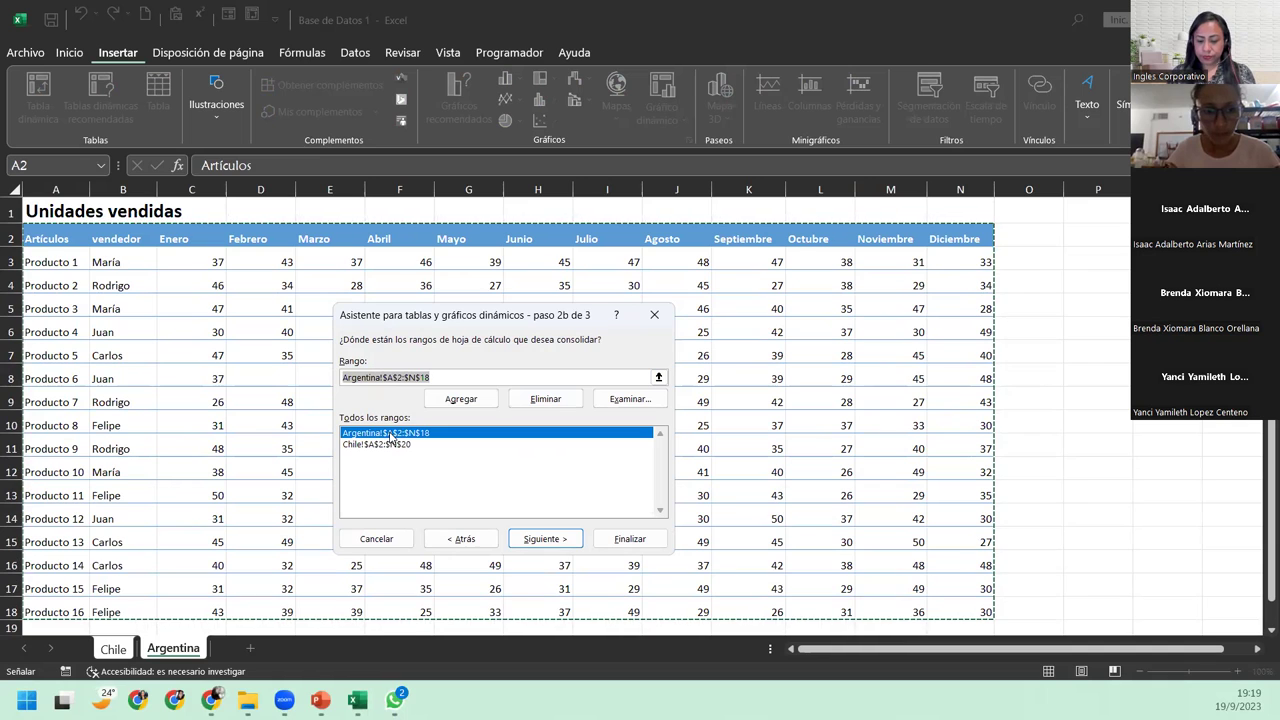
Finish the wizard with Hoja de cálculo nueva, creating the pivot table on Hoja1
left_click(552, 540)
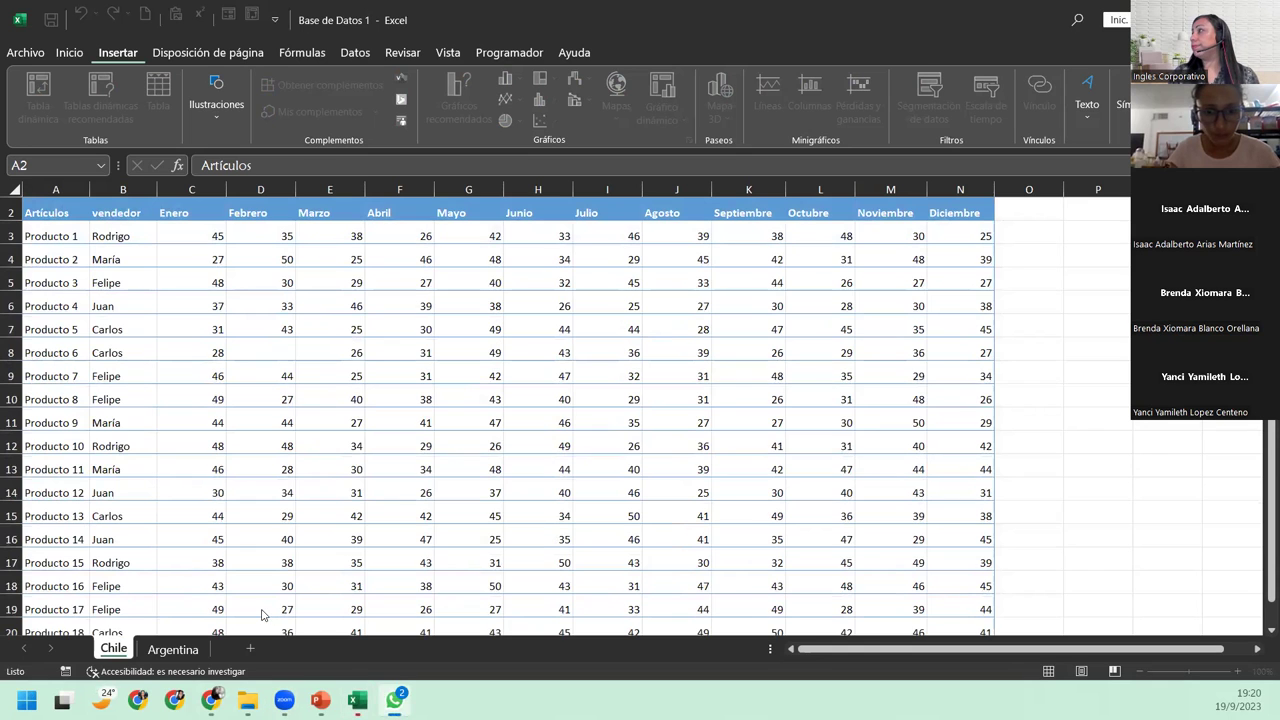
scroll(265, 615, "down", 7)
scroll(263, 615, "up", 6)
scroll(263, 615, "up", 2)
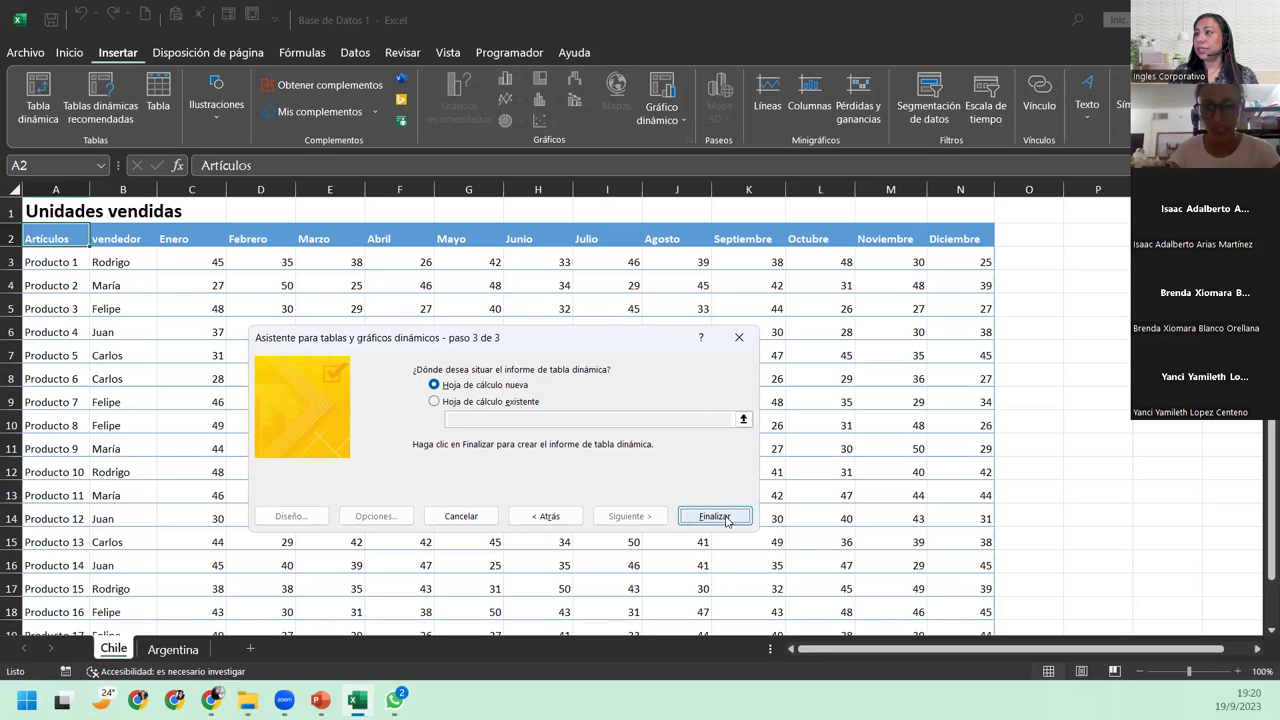
left_click(714, 516)
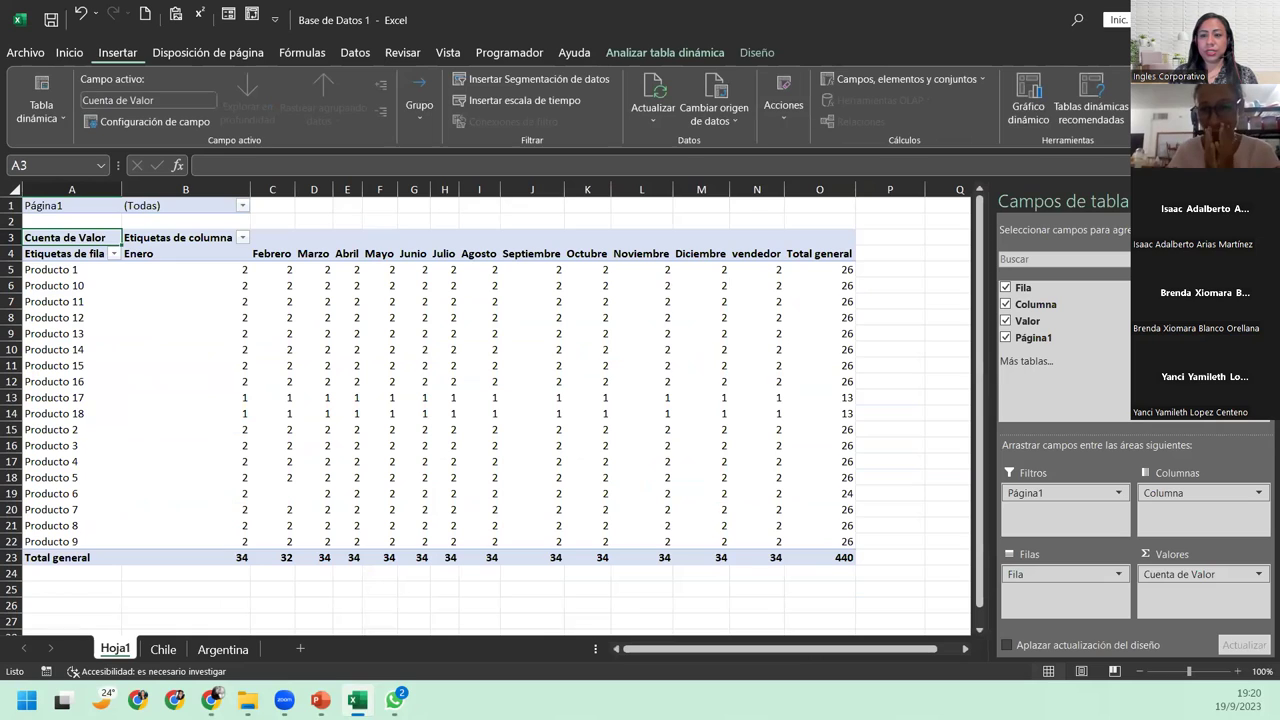
left_click(413, 349)
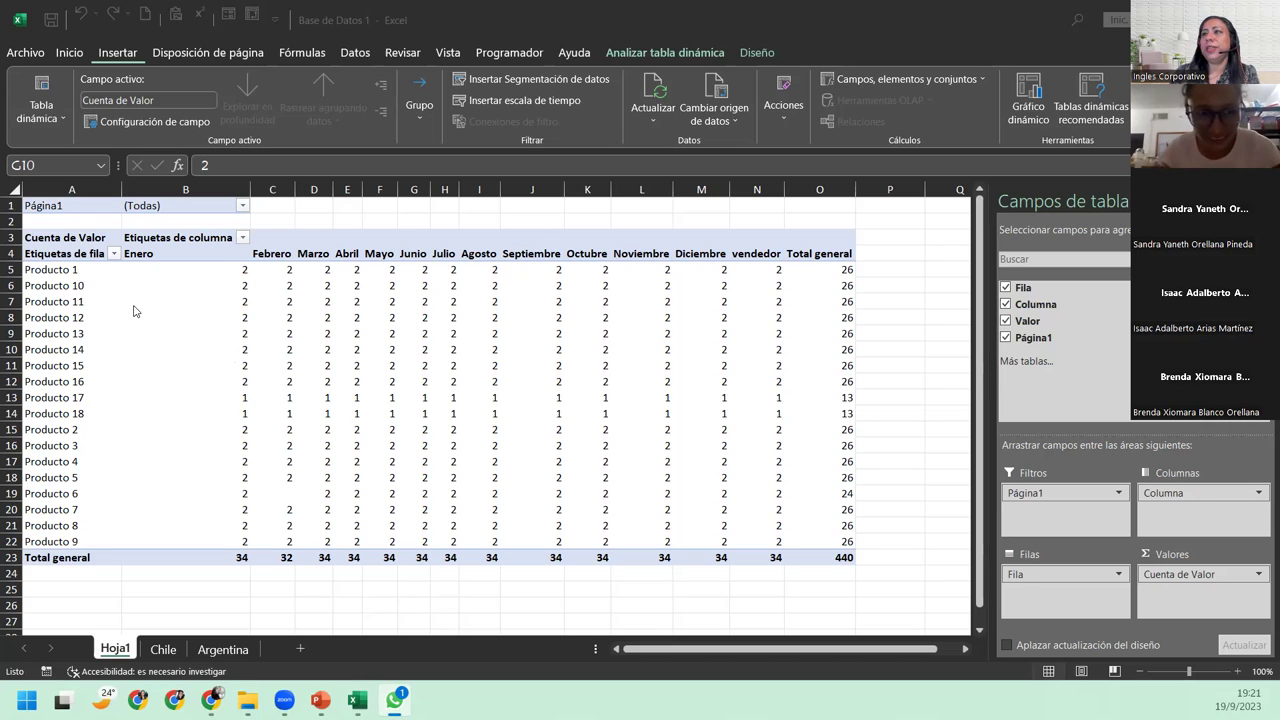
left_click(75, 333)
left_click(60, 429)
left_click(55, 522)
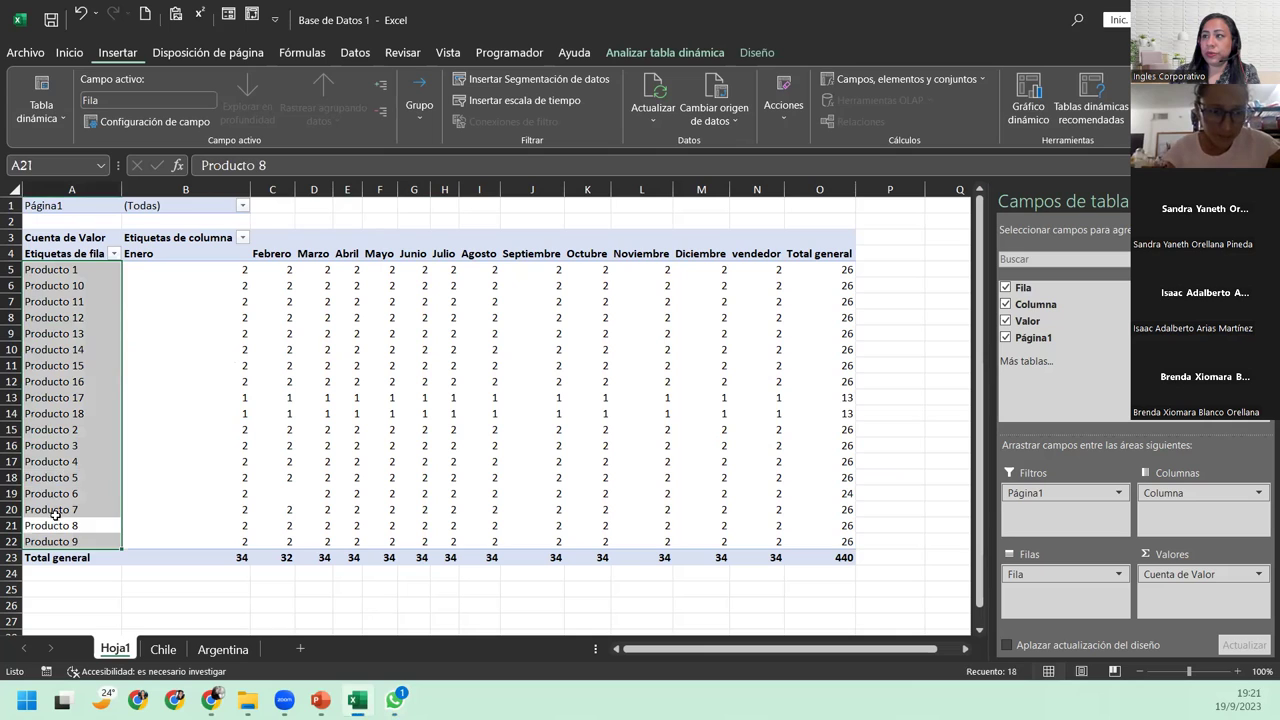
left_click(64, 492)
left_click(69, 465)
left_click(68, 462)
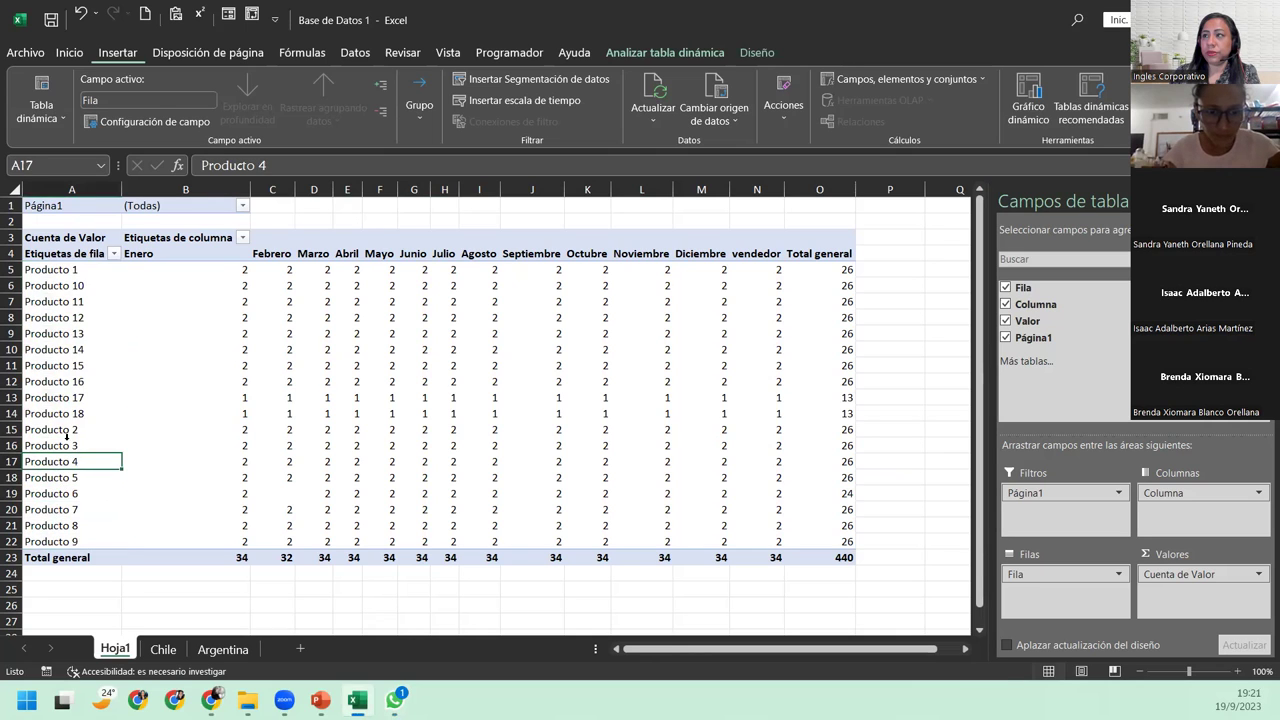
left_click_drag(64, 430, 66, 400)
left_click(245, 349)
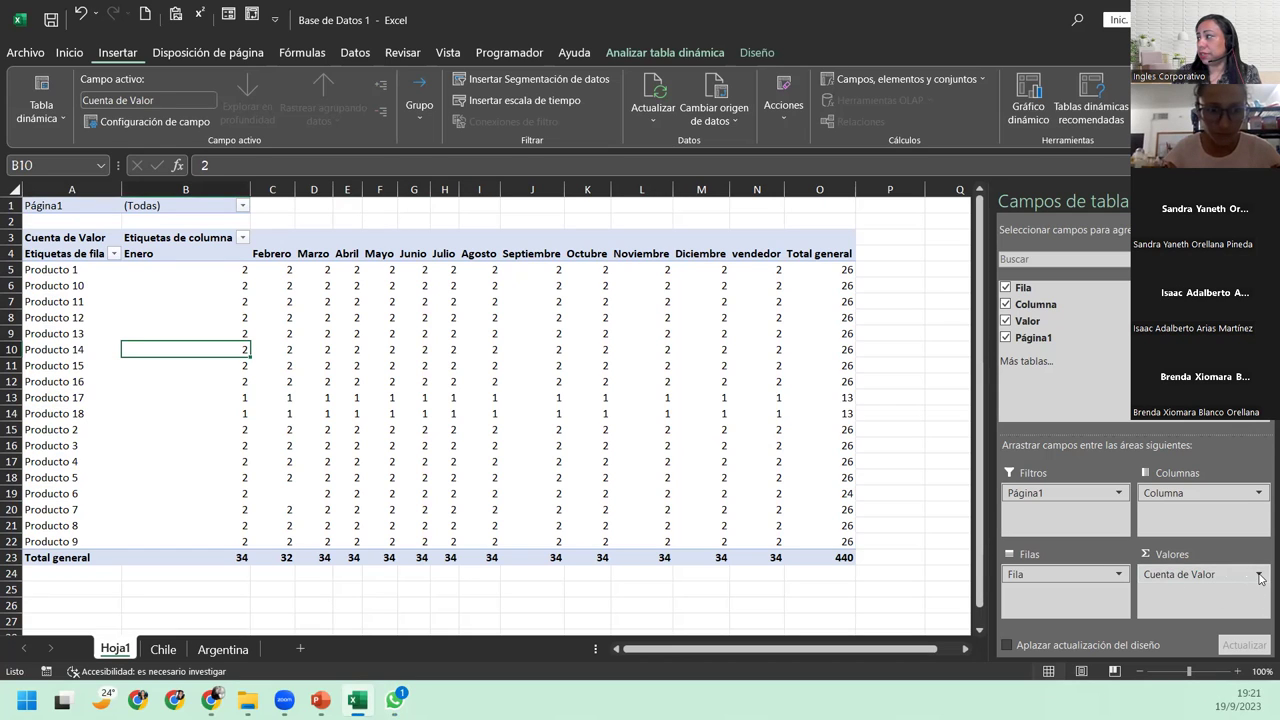
Change the Valor summary from Recuento to Suma, giving a 15217 grand total
left_click(1259, 577)
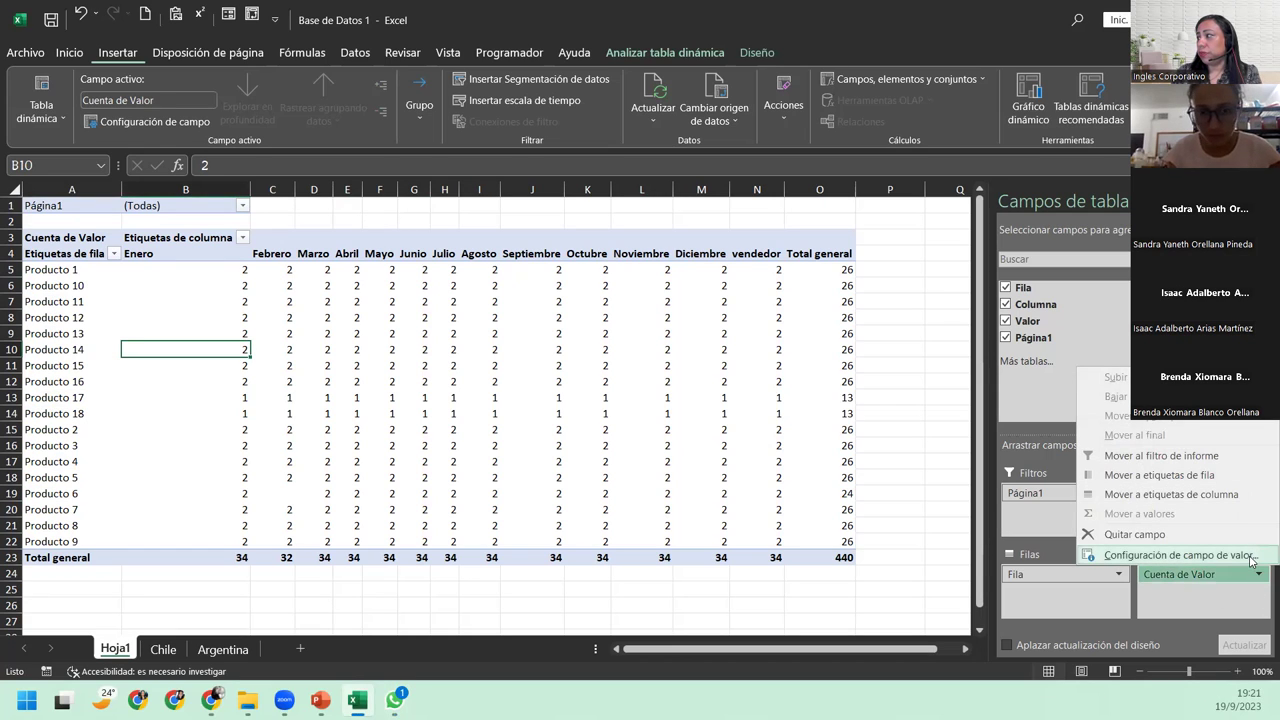
left_click(1178, 555)
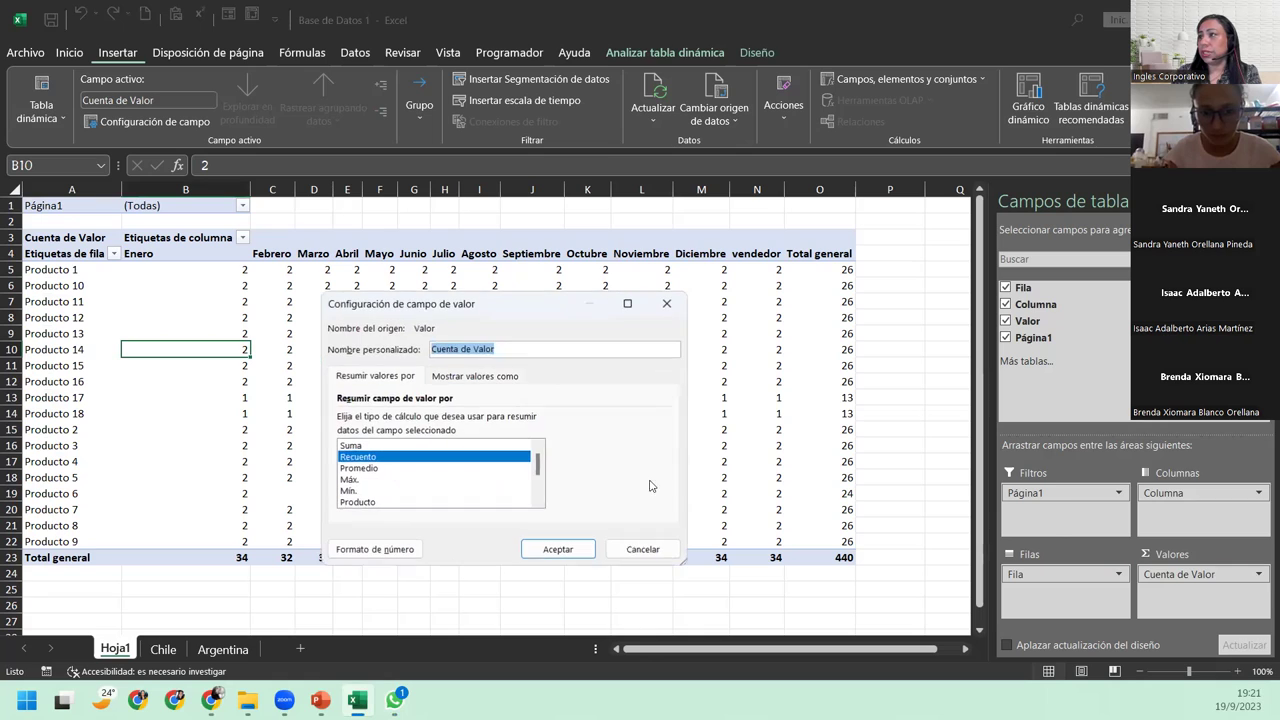
left_click(368, 446)
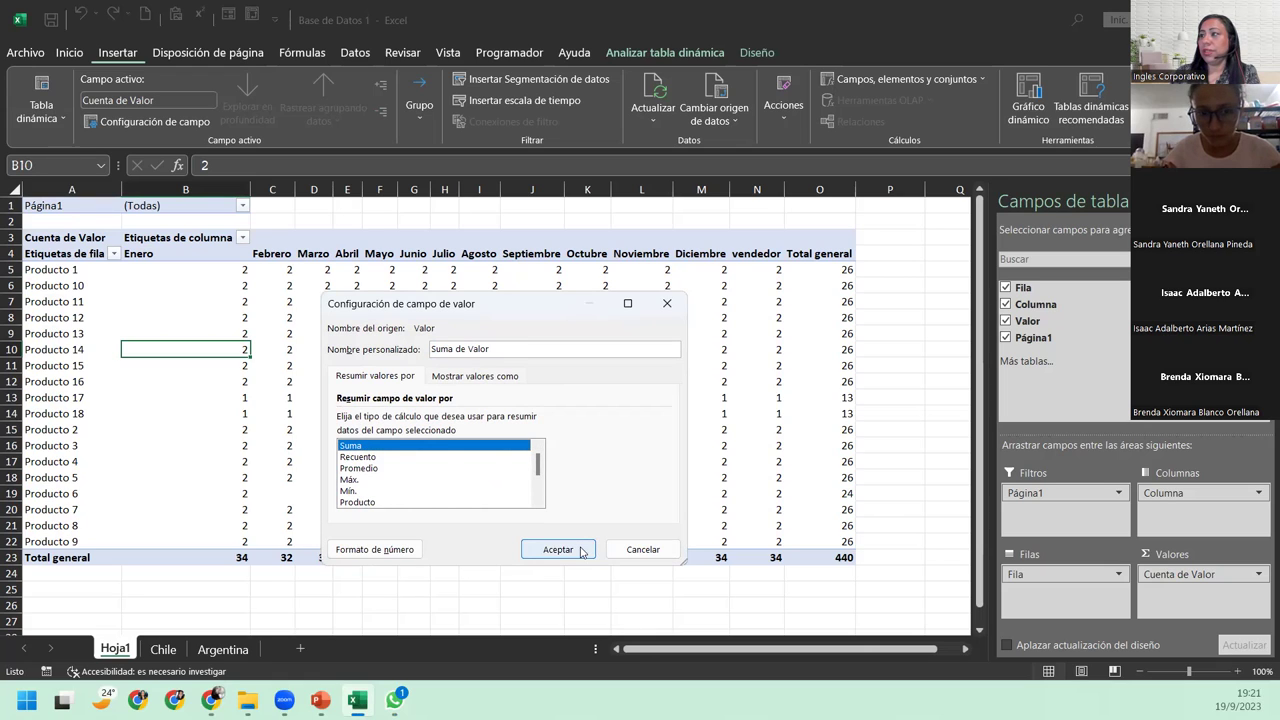
left_click(551, 549)
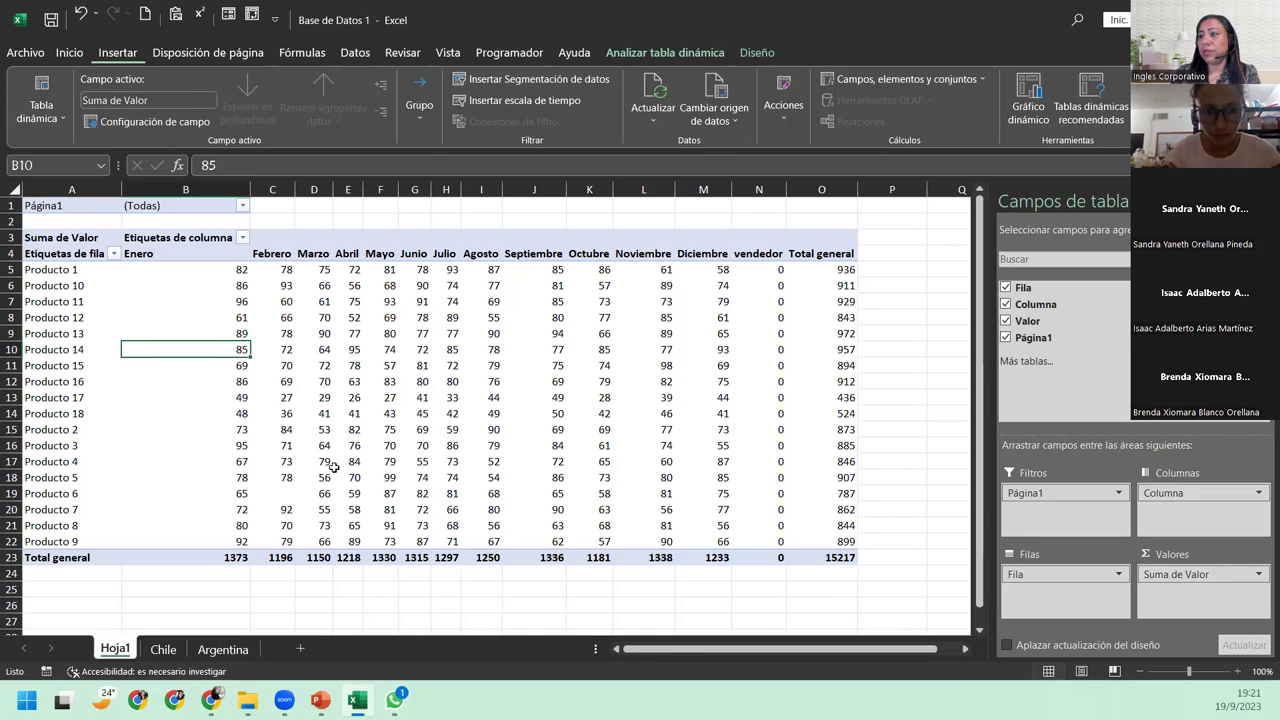
left_click(194, 291)
left_click(218, 366)
left_click(453, 399)
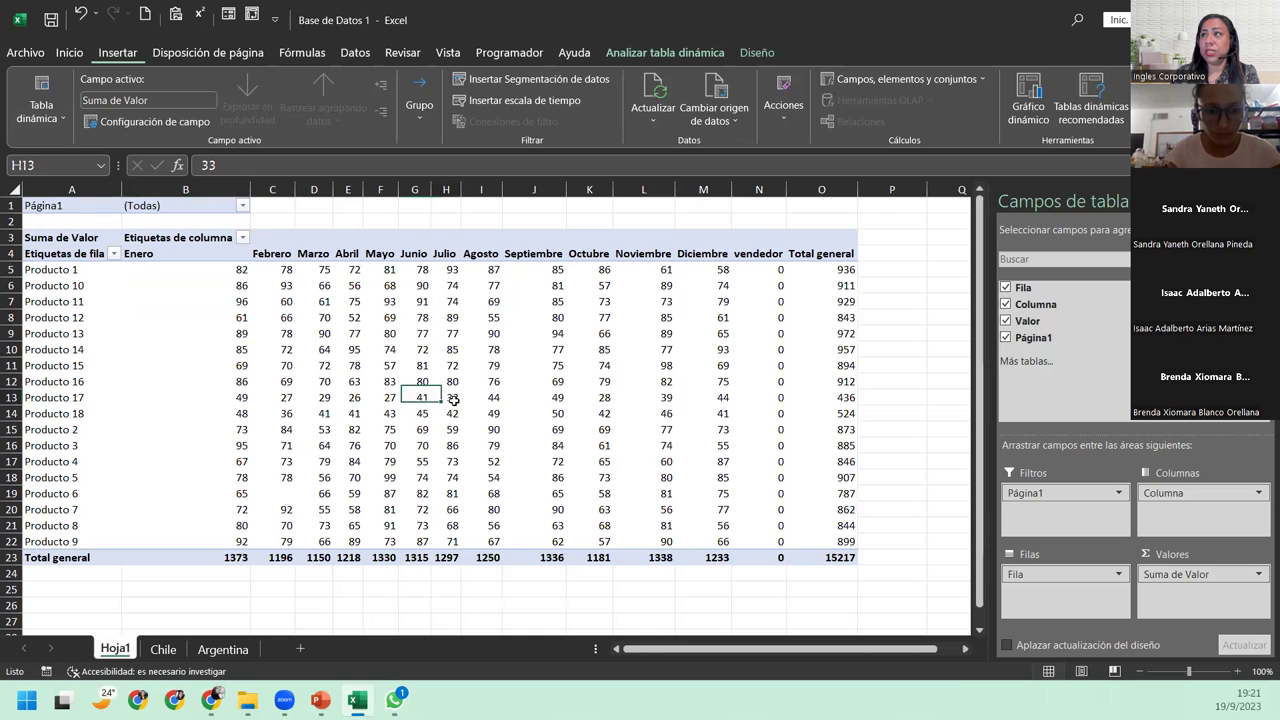
left_click(710, 381)
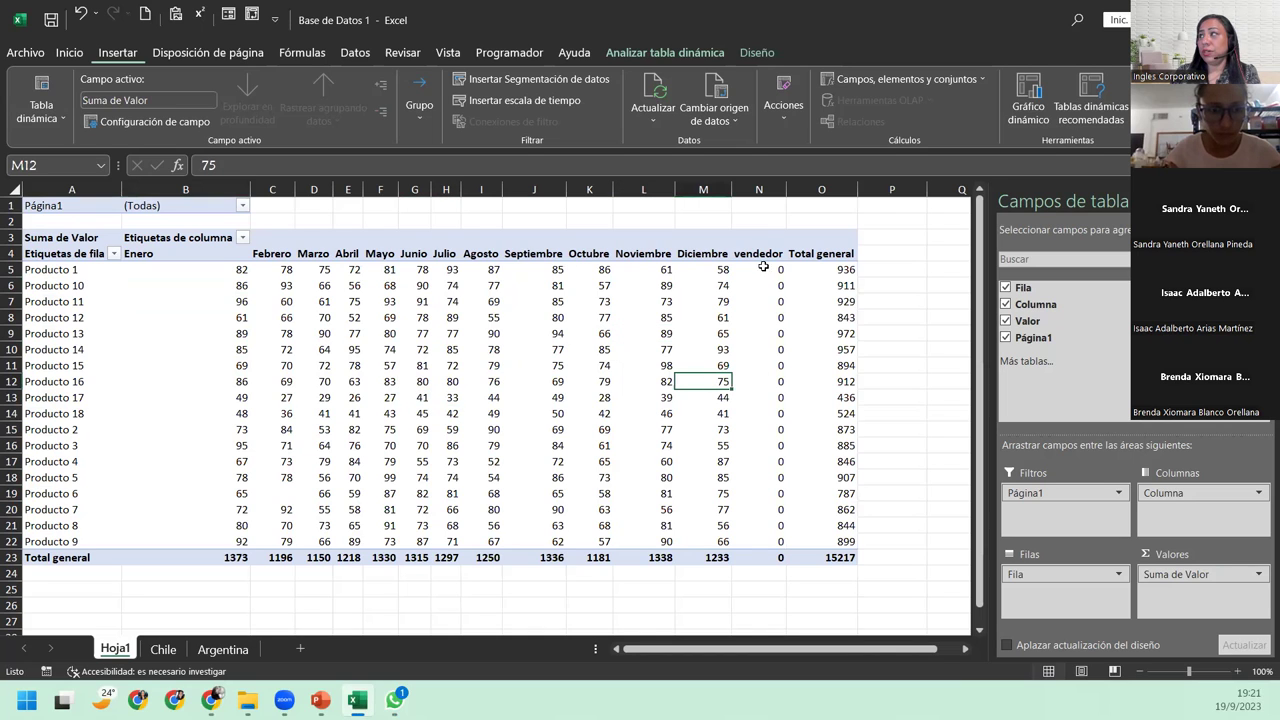
left_click(759, 189)
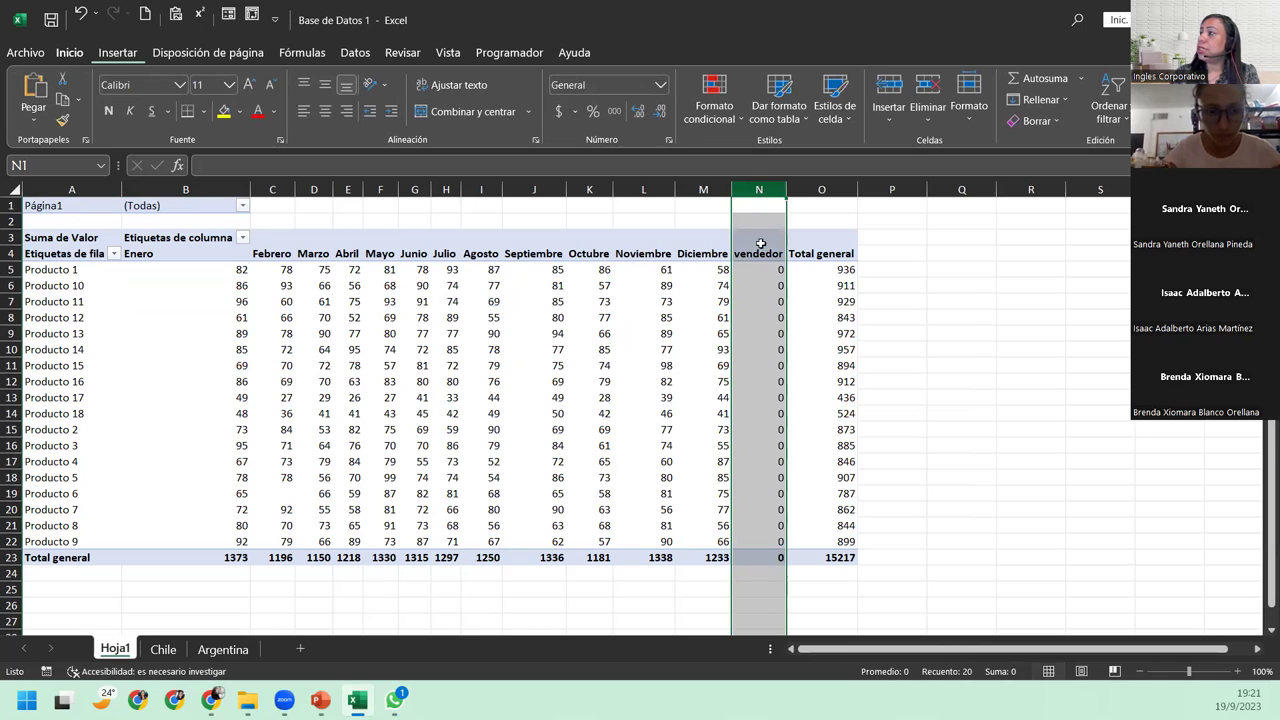
left_click(748, 277)
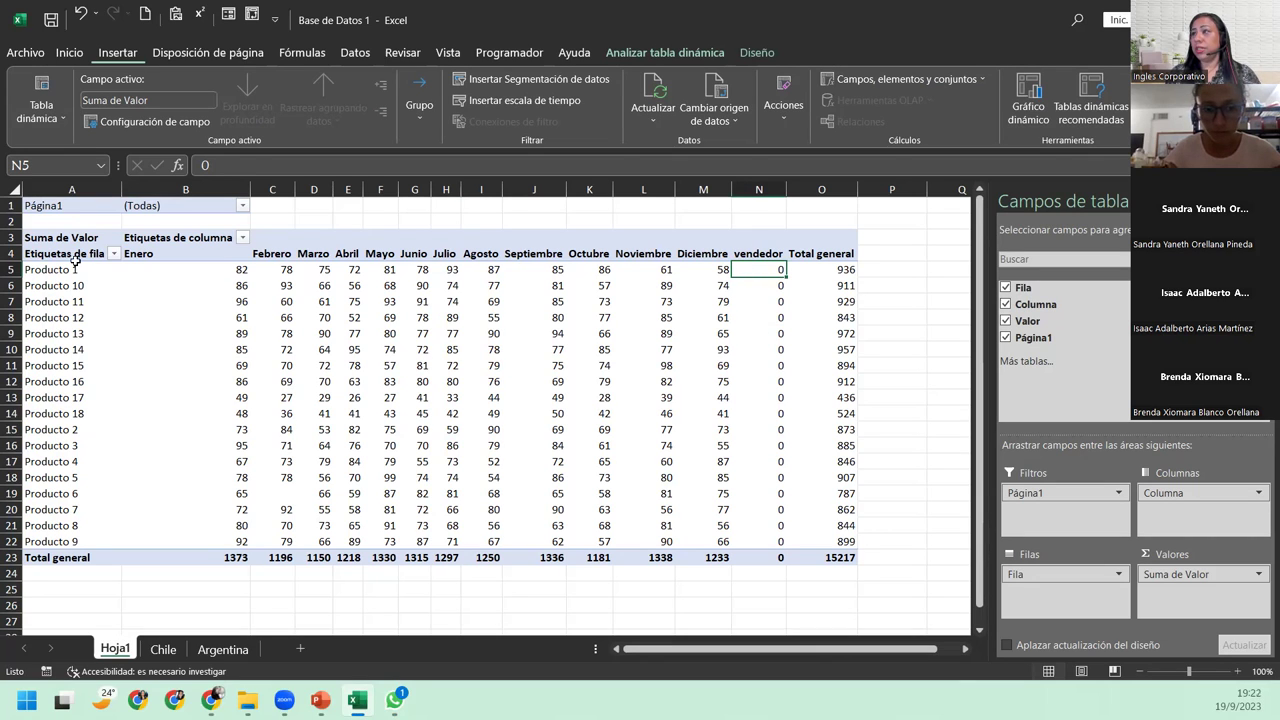
Untick vendedor in the Etiquetas de columna filter, keeping all twelve months
left_click(241, 239)
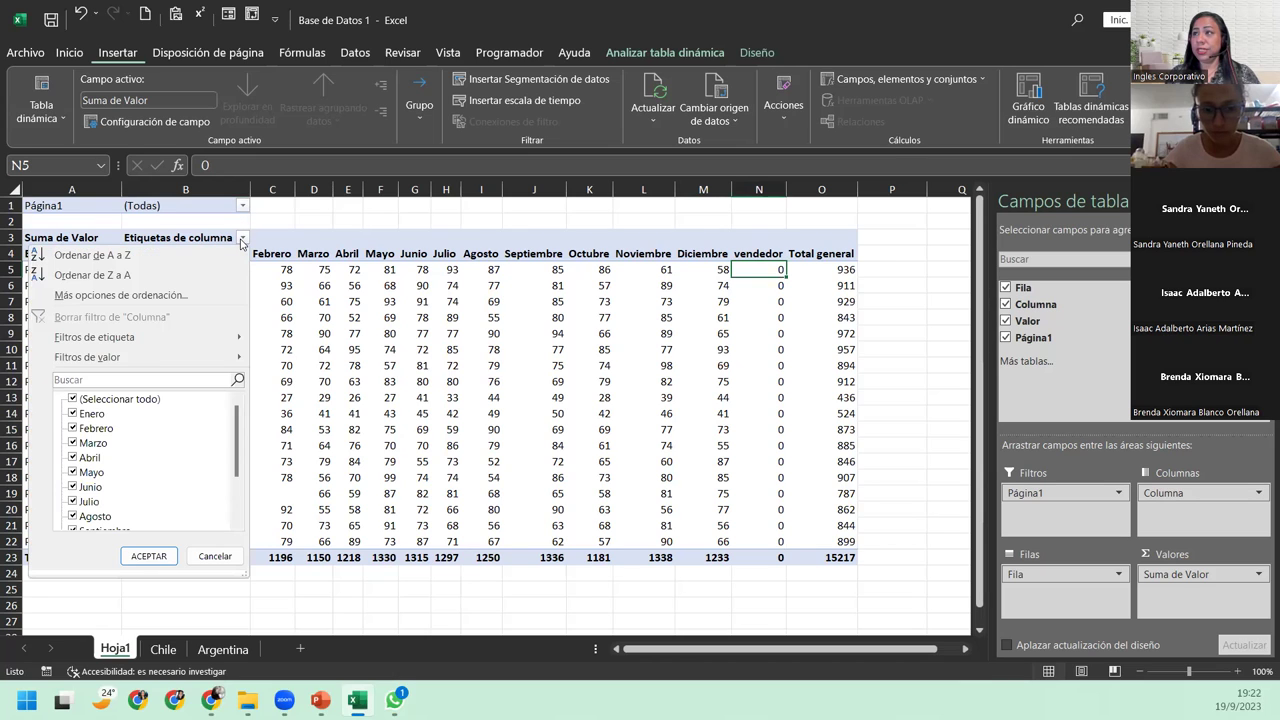
scroll(106, 425, "down", 2)
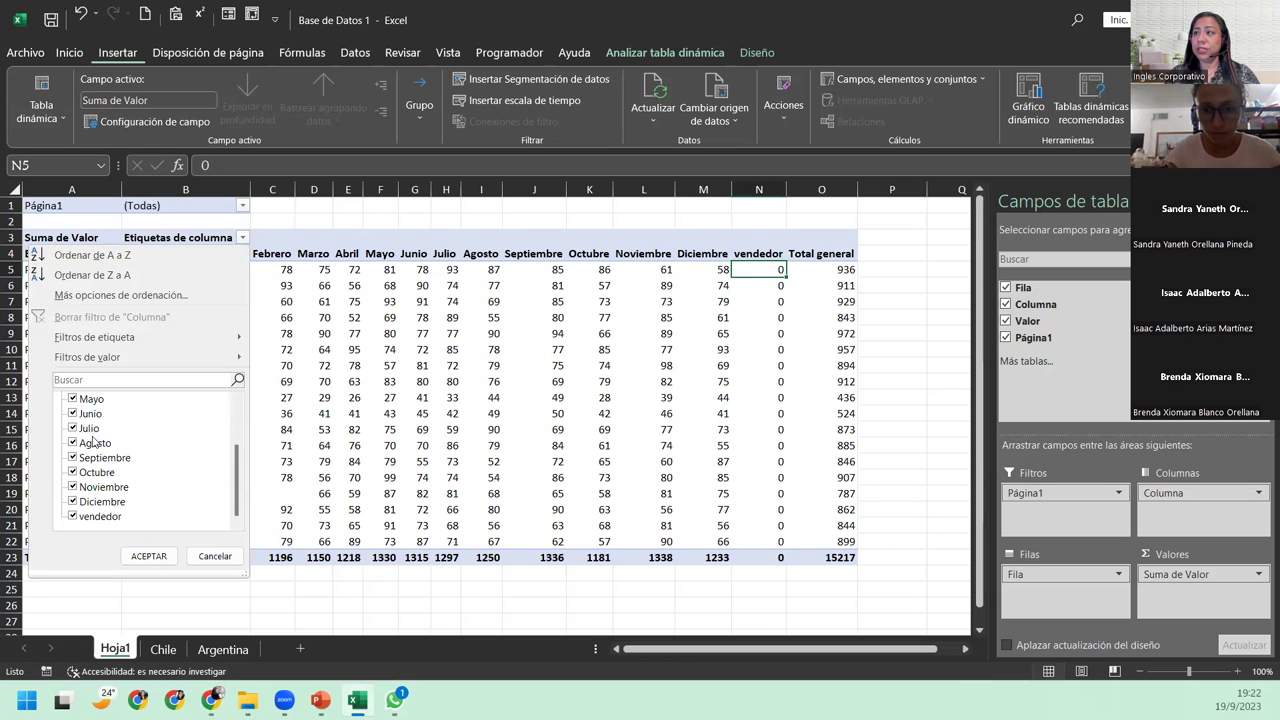
left_click(73, 516)
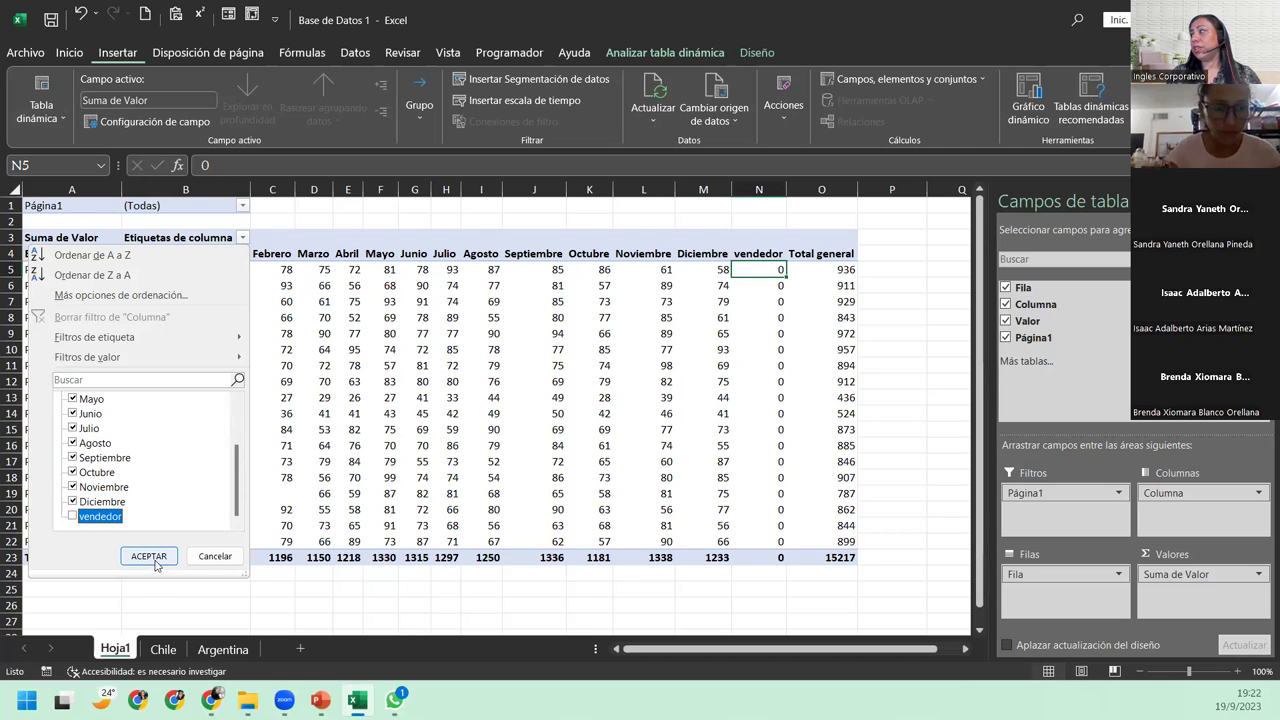
left_click(148, 556)
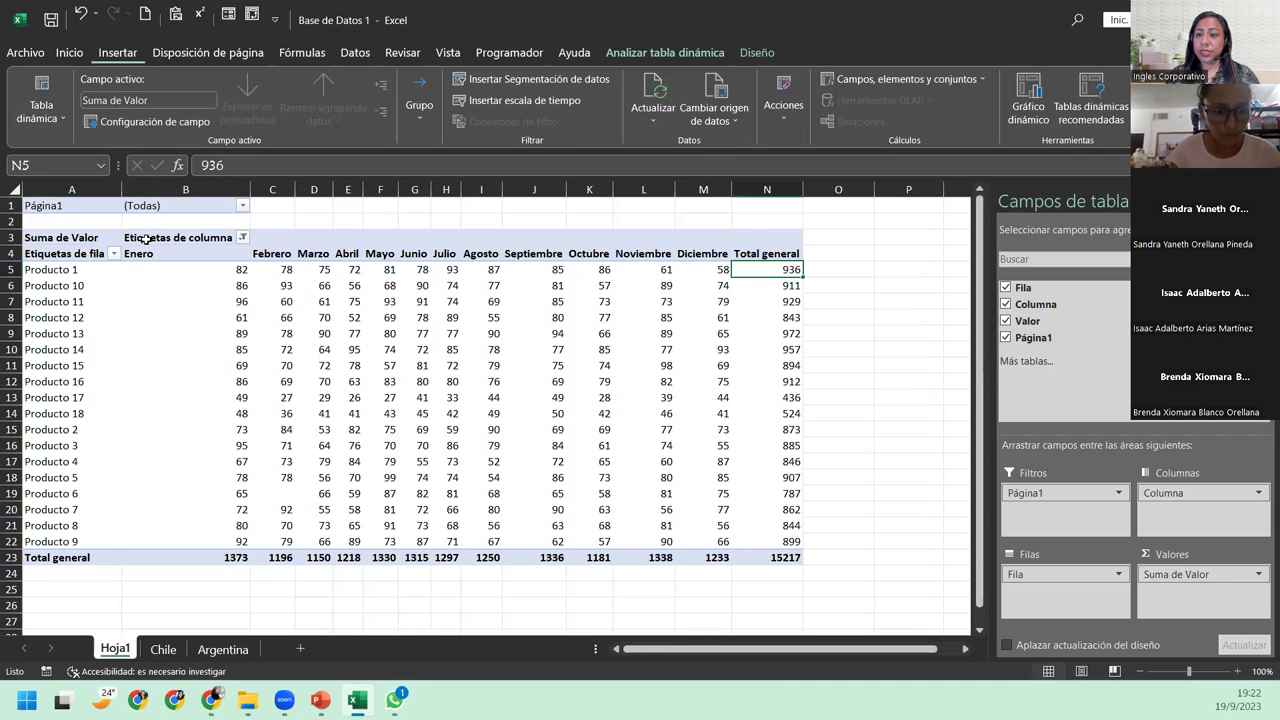
left_click(242, 238)
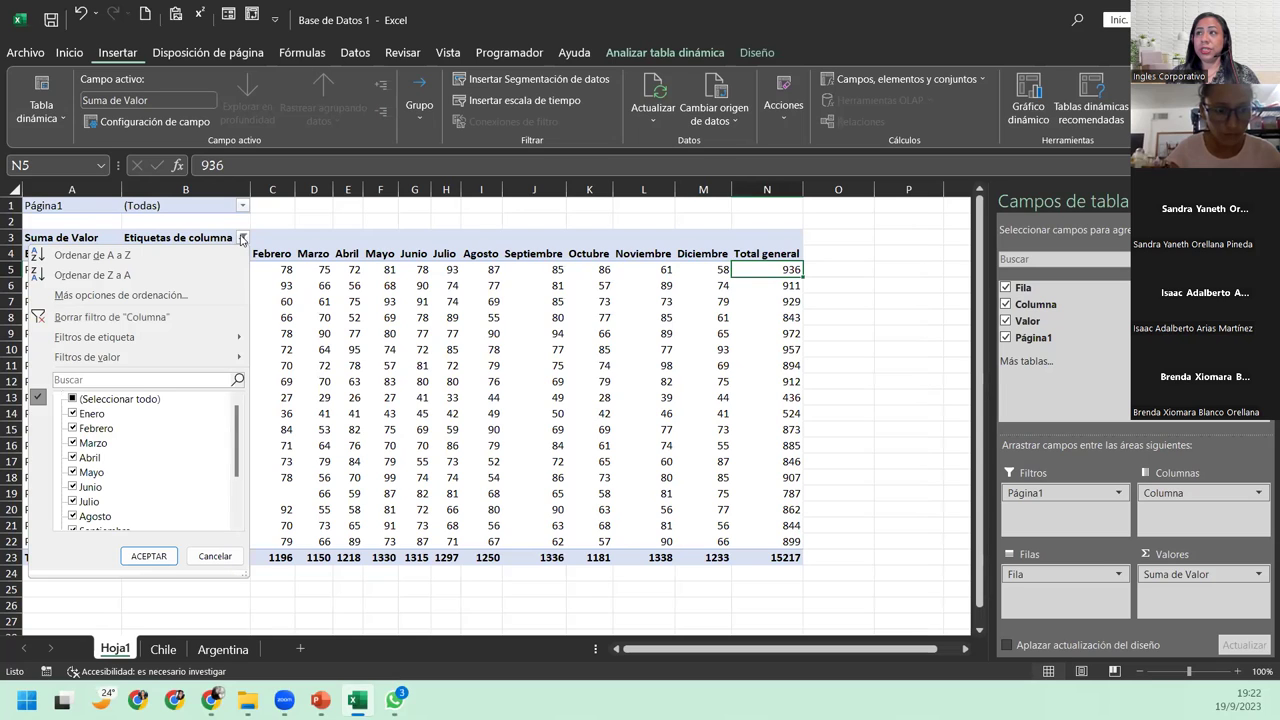
scroll(148, 408, "down", 2)
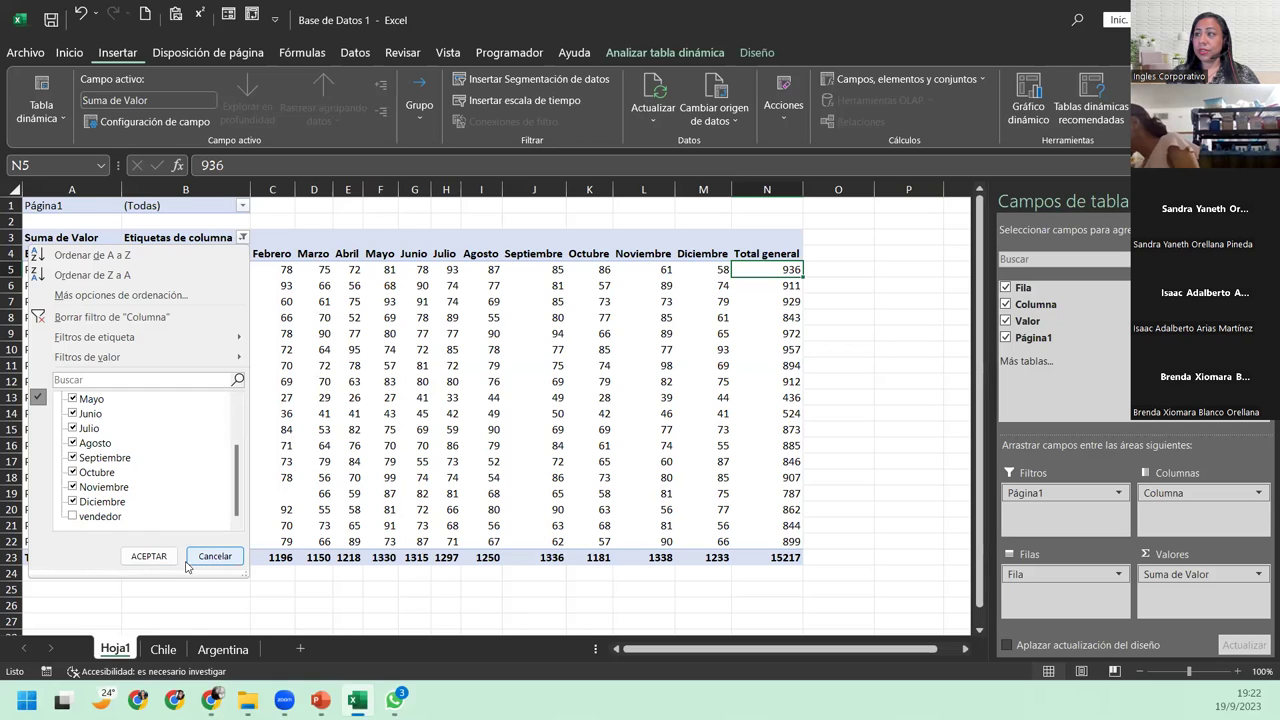
left_click(150, 556)
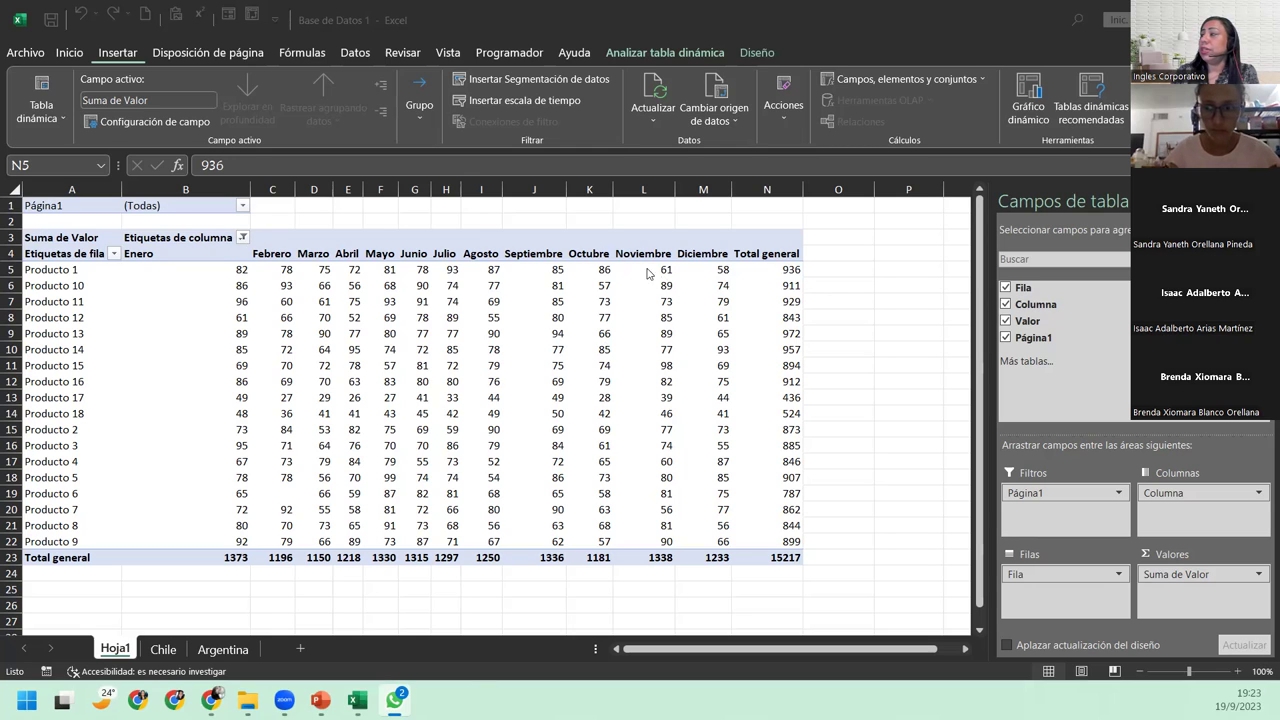
left_click(758, 266)
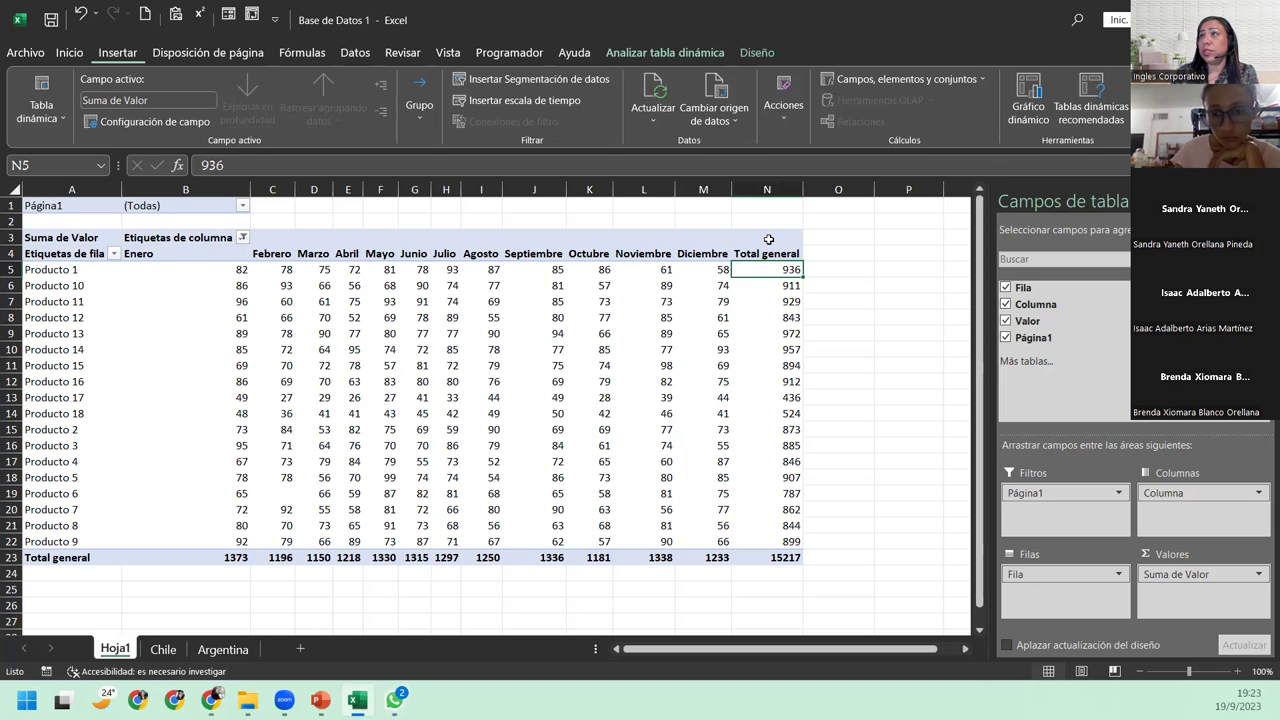
left_click(657, 48)
Set Totales generales to Activado solo para columnas, removing the Total general column
left_click(758, 48)
left_click(721, 50)
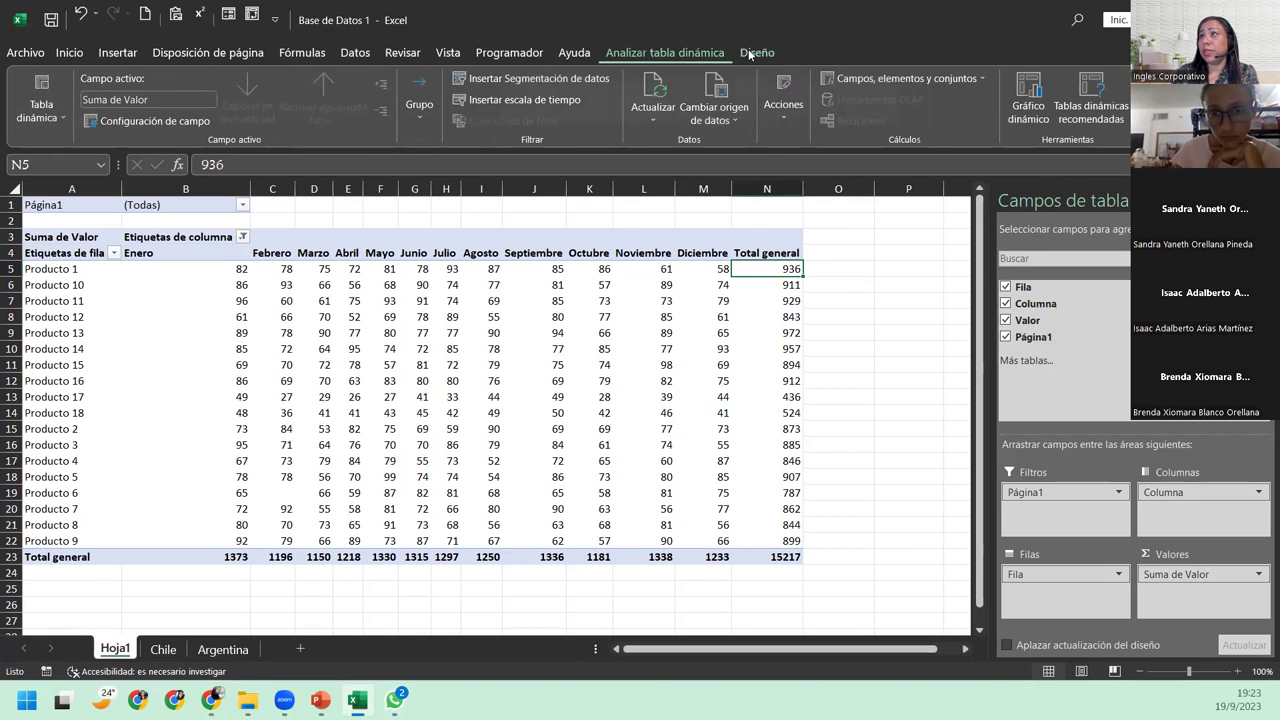
left_click(752, 52)
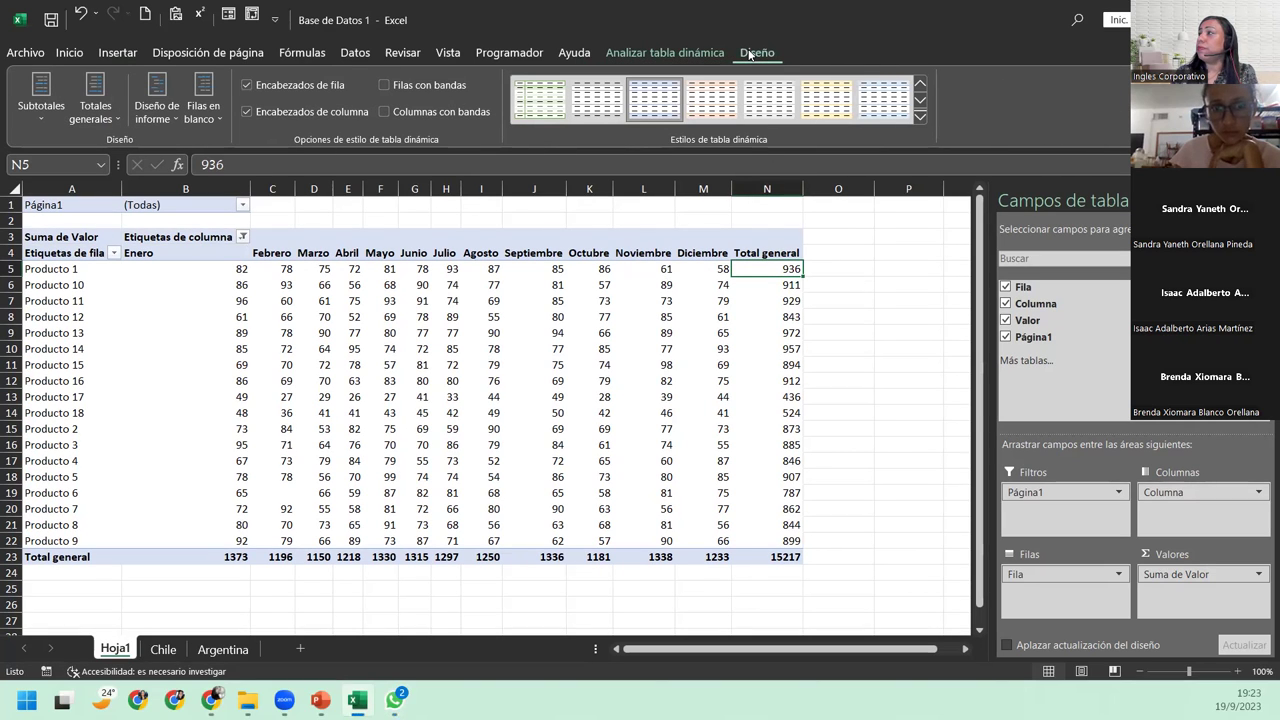
left_click(99, 118)
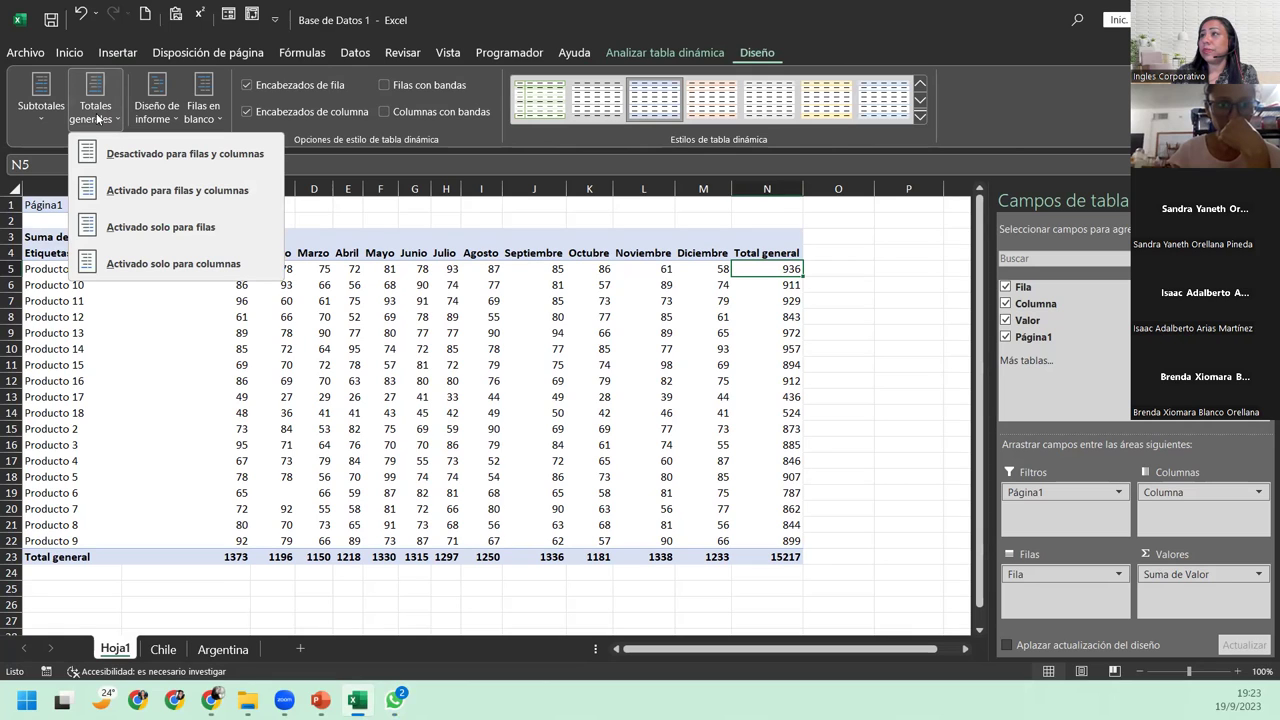
left_click(217, 263)
left_click(423, 378)
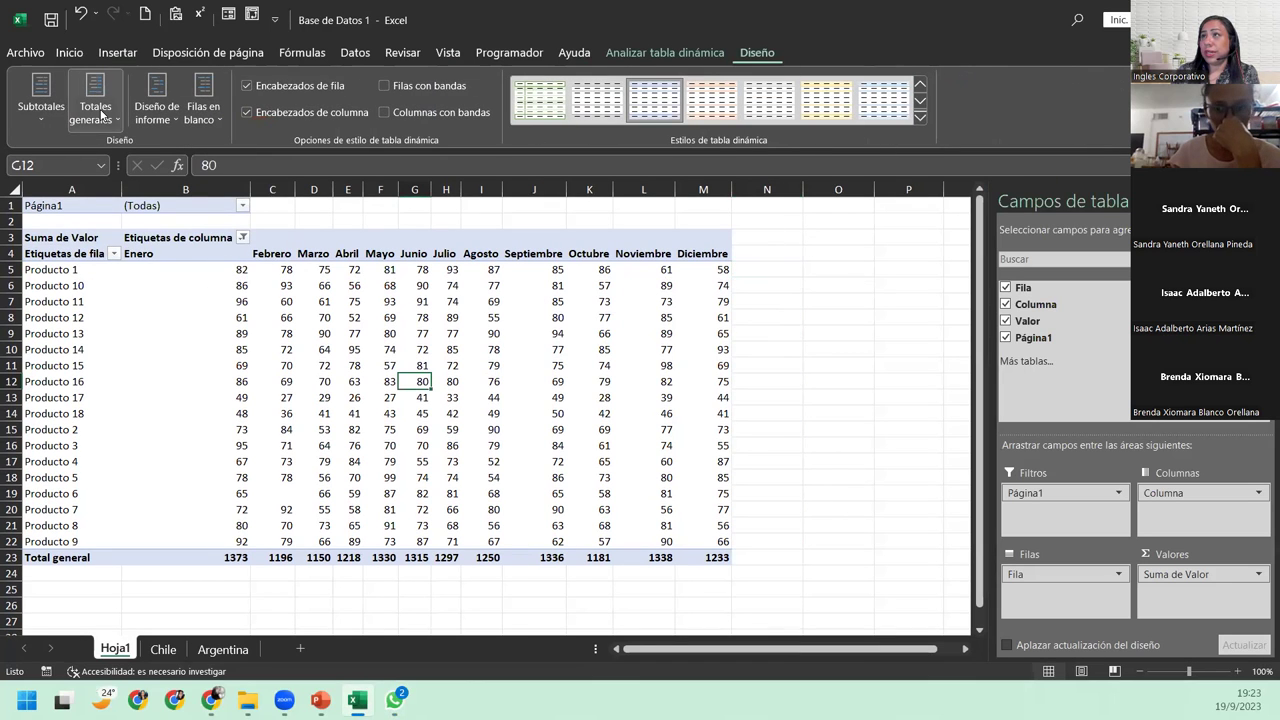
left_click(99, 112)
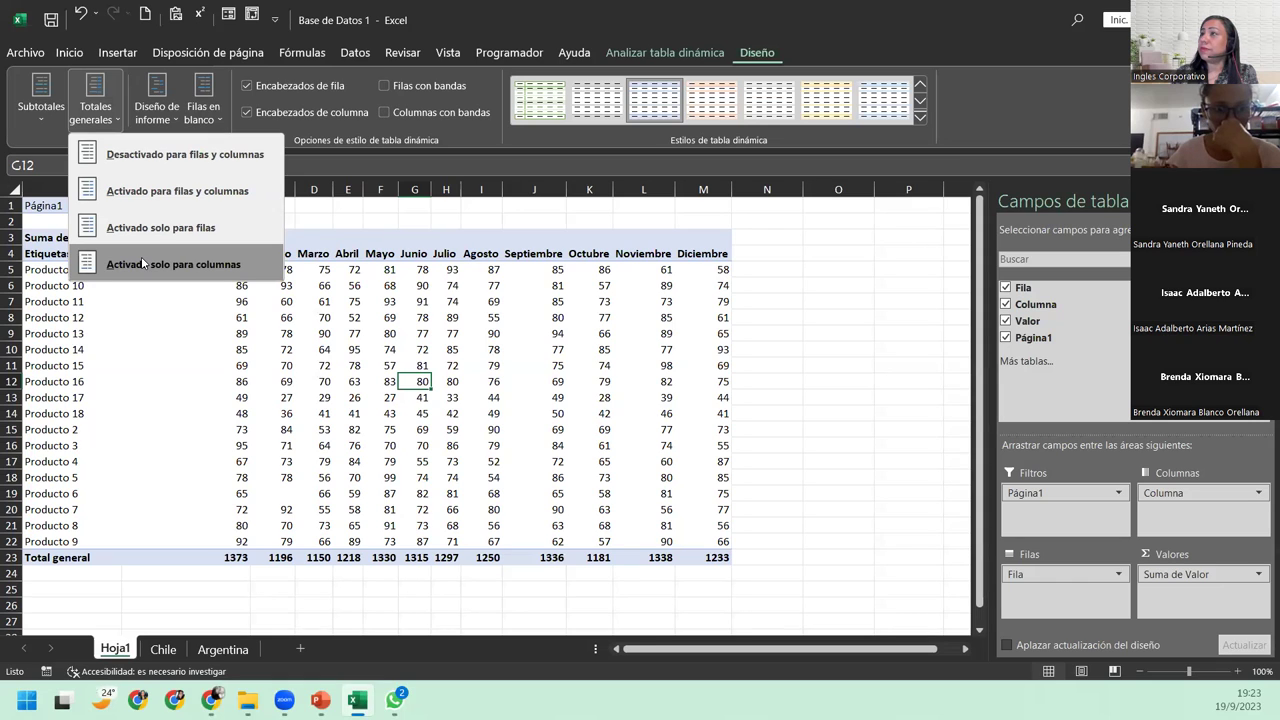
left_click(143, 263)
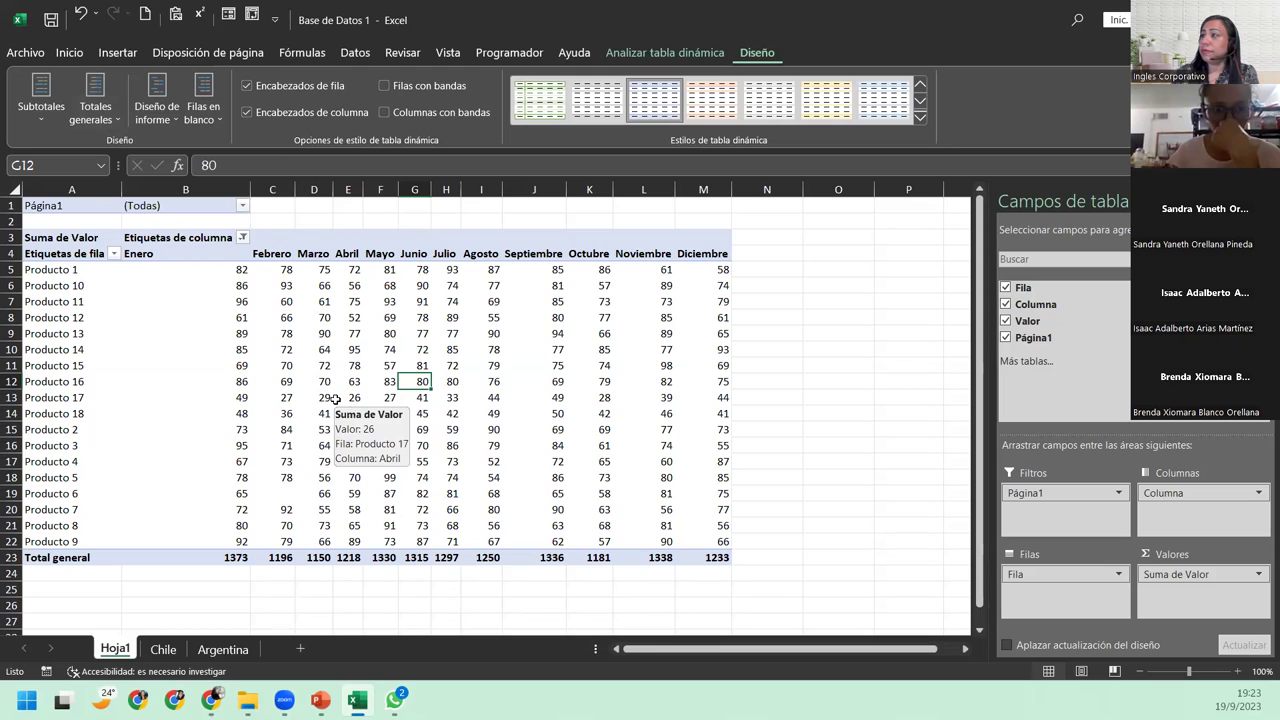
left_click(340, 398)
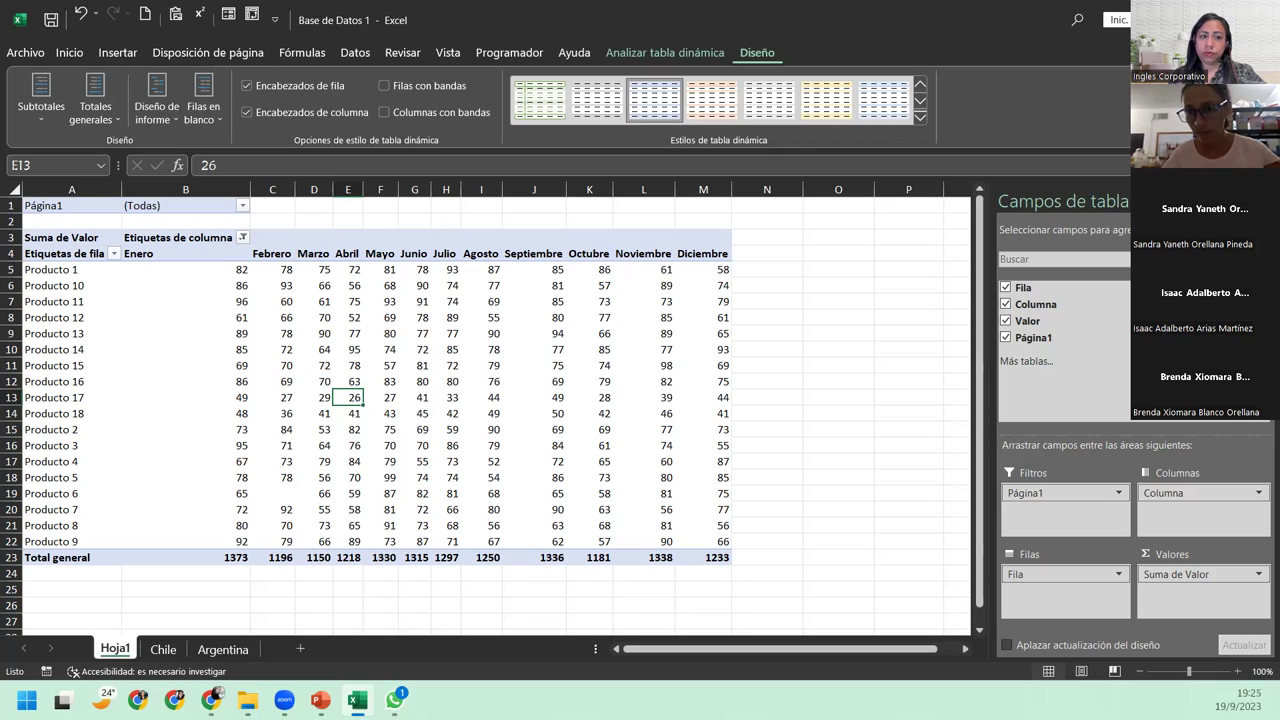
Switch to WhatsApp, leaving the finished pivot table unchanged
left_click(394, 700)
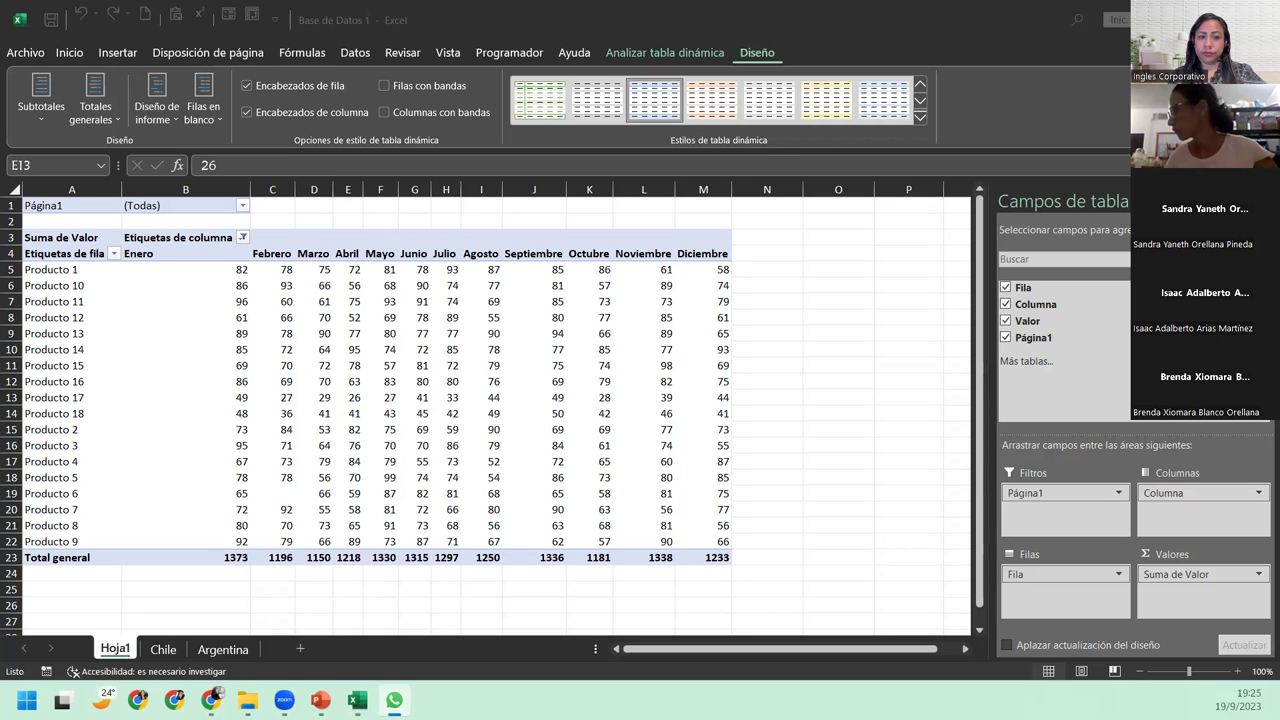
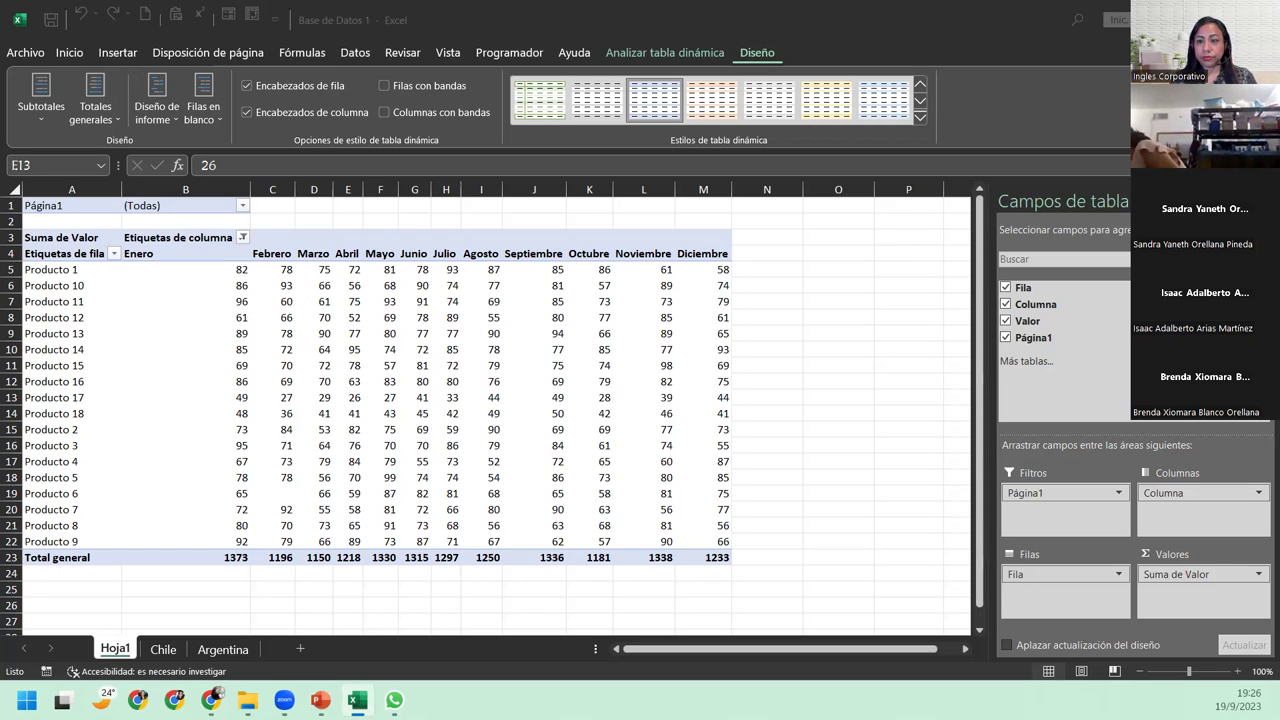
Move between Excel and WhatsApp, then Alt+Tab to the ENCUESTA DE SATISFACCIÓN - OFIMÁTICA survey in Chrome
left_click(363, 15)
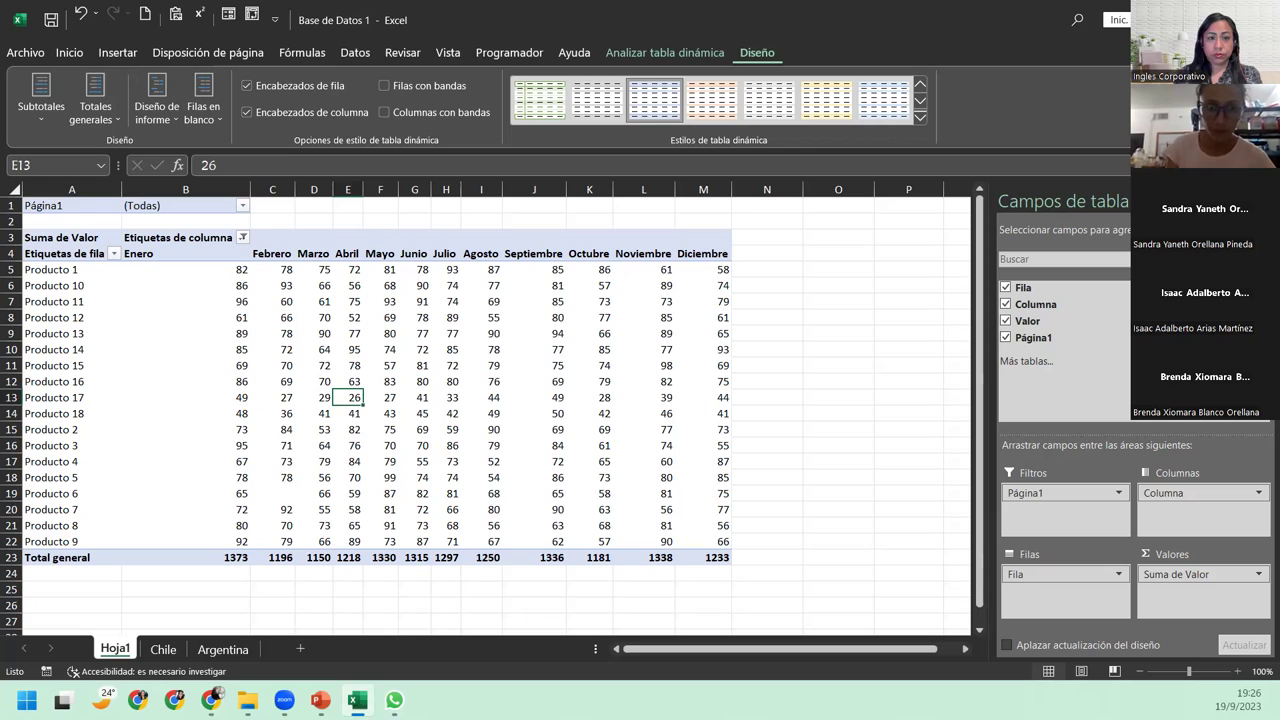
left_click(394, 700)
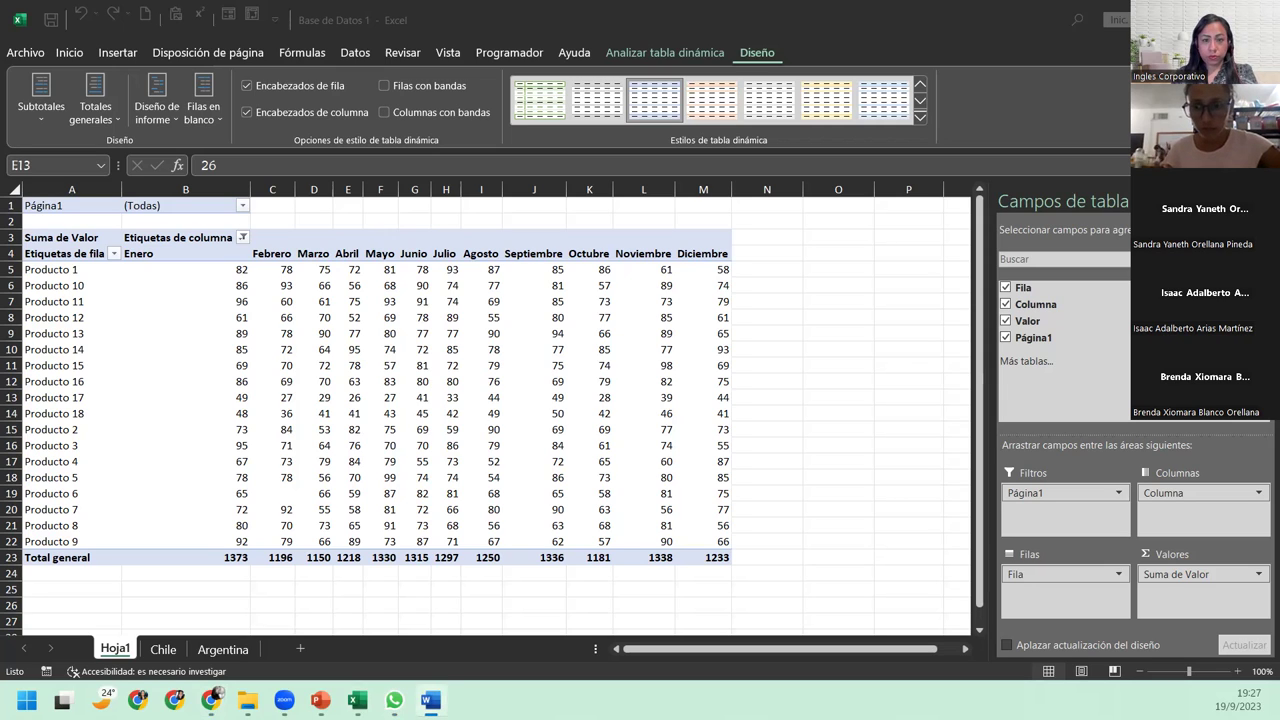
key("alt+Tab")
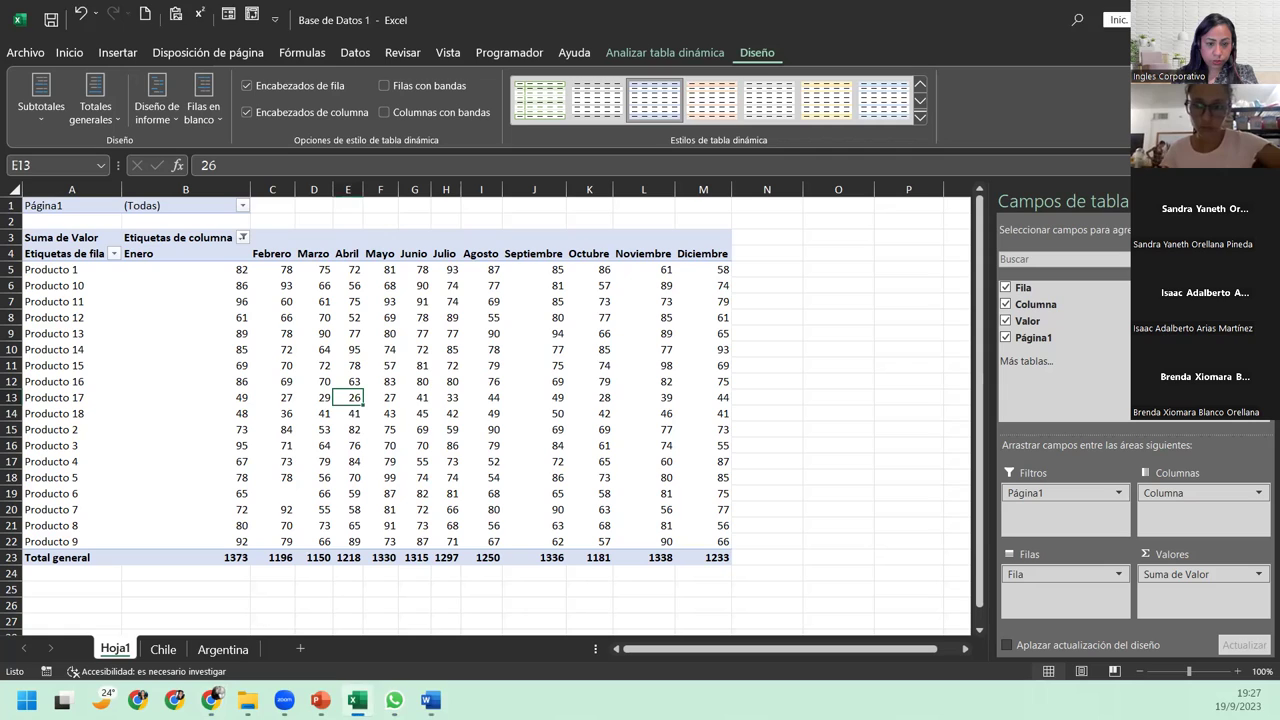
key("alt+Tab")
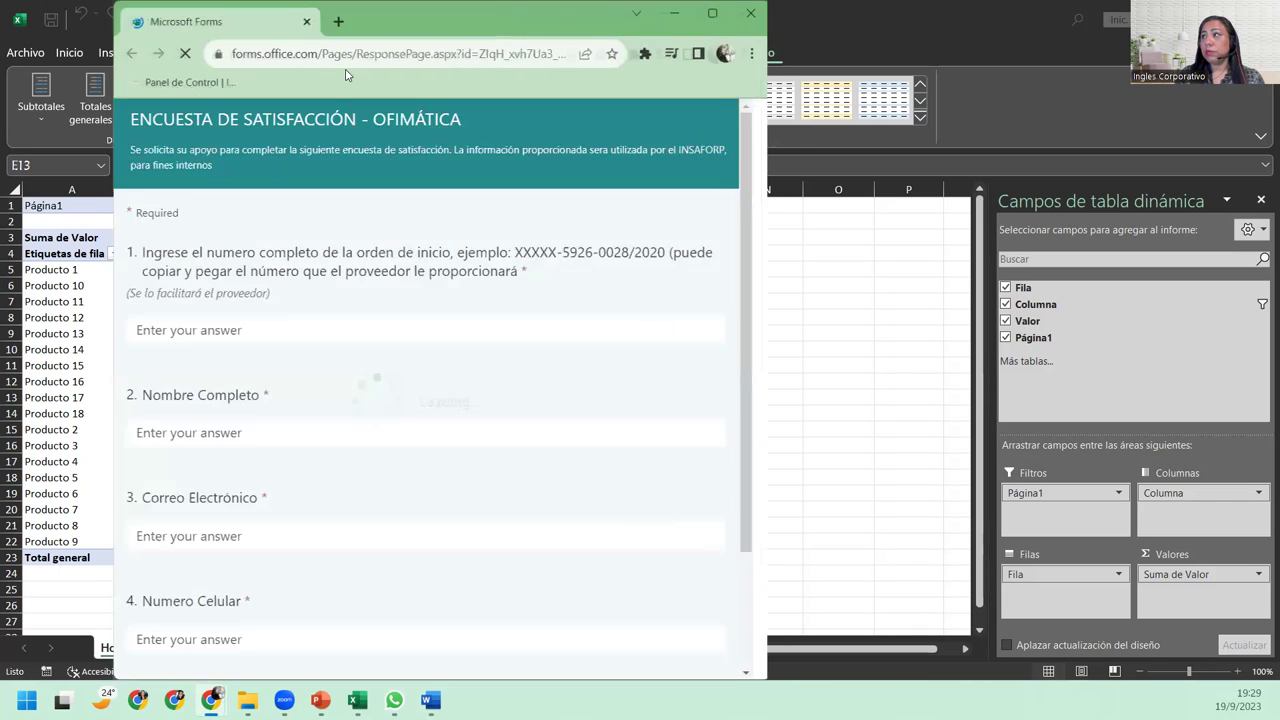
Maximize the Chrome window so the survey covers Excel completely
left_click(735, 13)
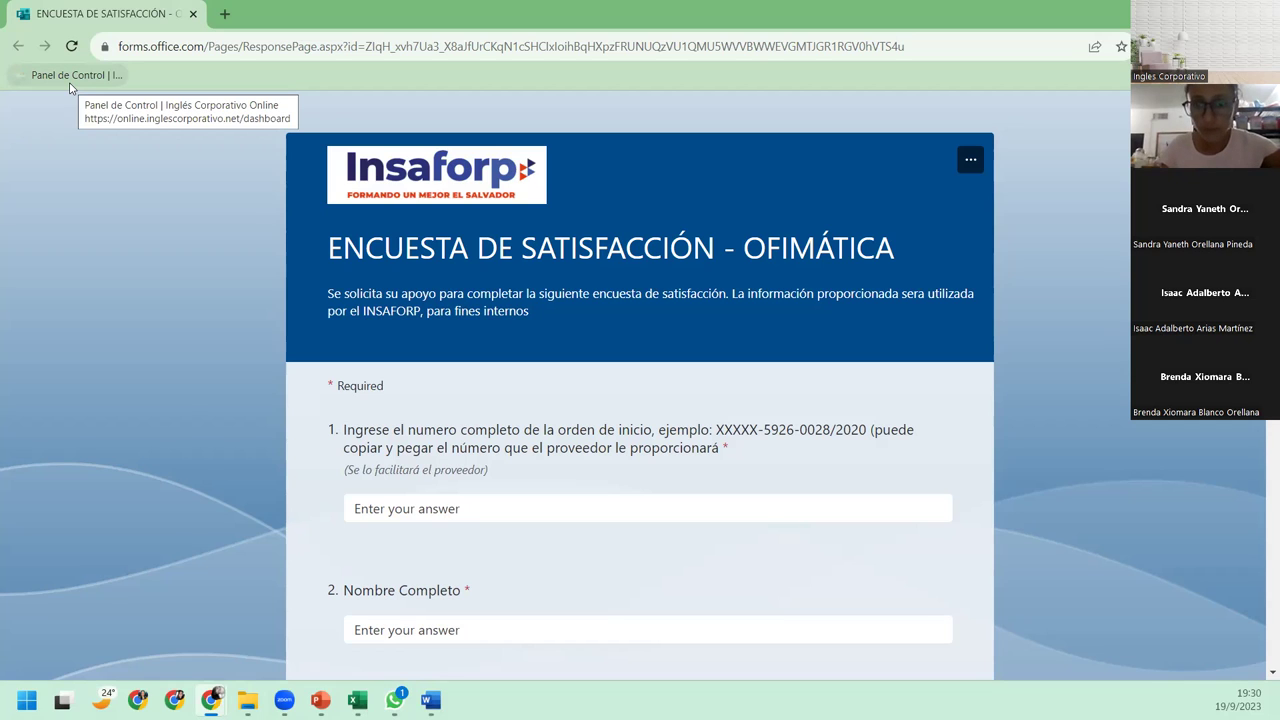
Paste the start-order number into question 1's answer box using Pegar
left_click(478, 514)
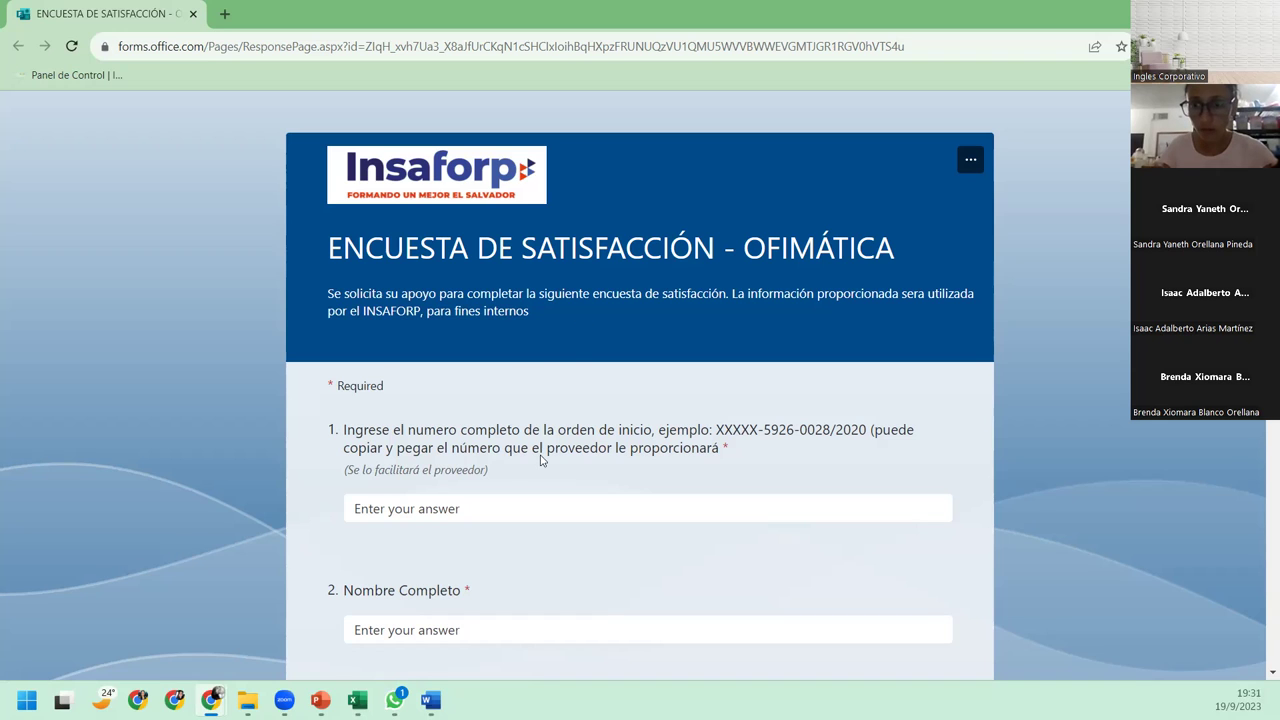
right_click(510, 510)
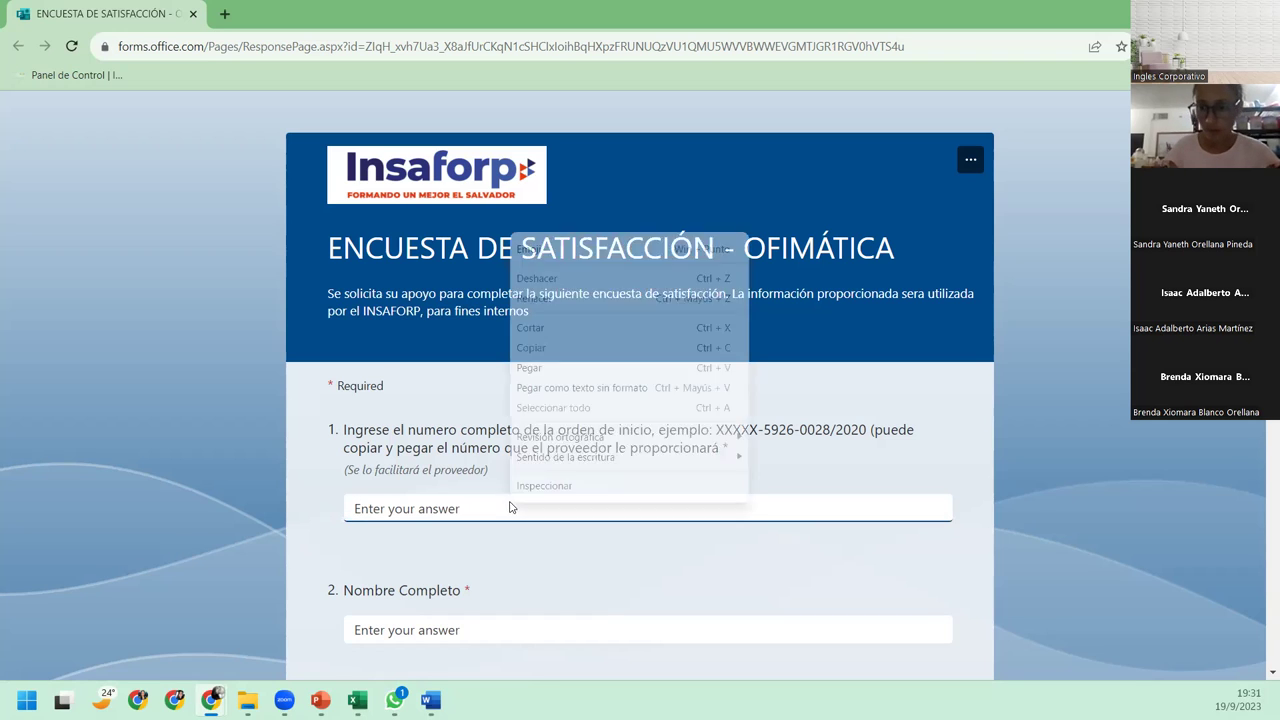
left_click(559, 368)
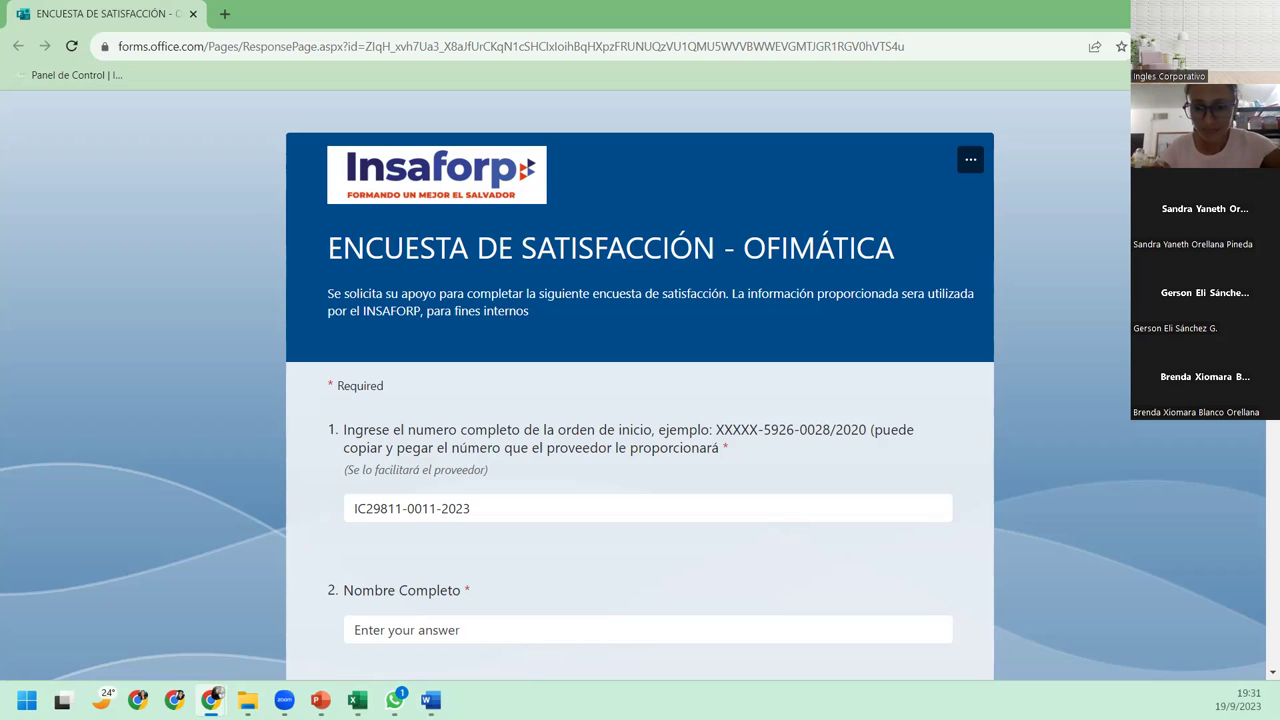
left_click(498, 506)
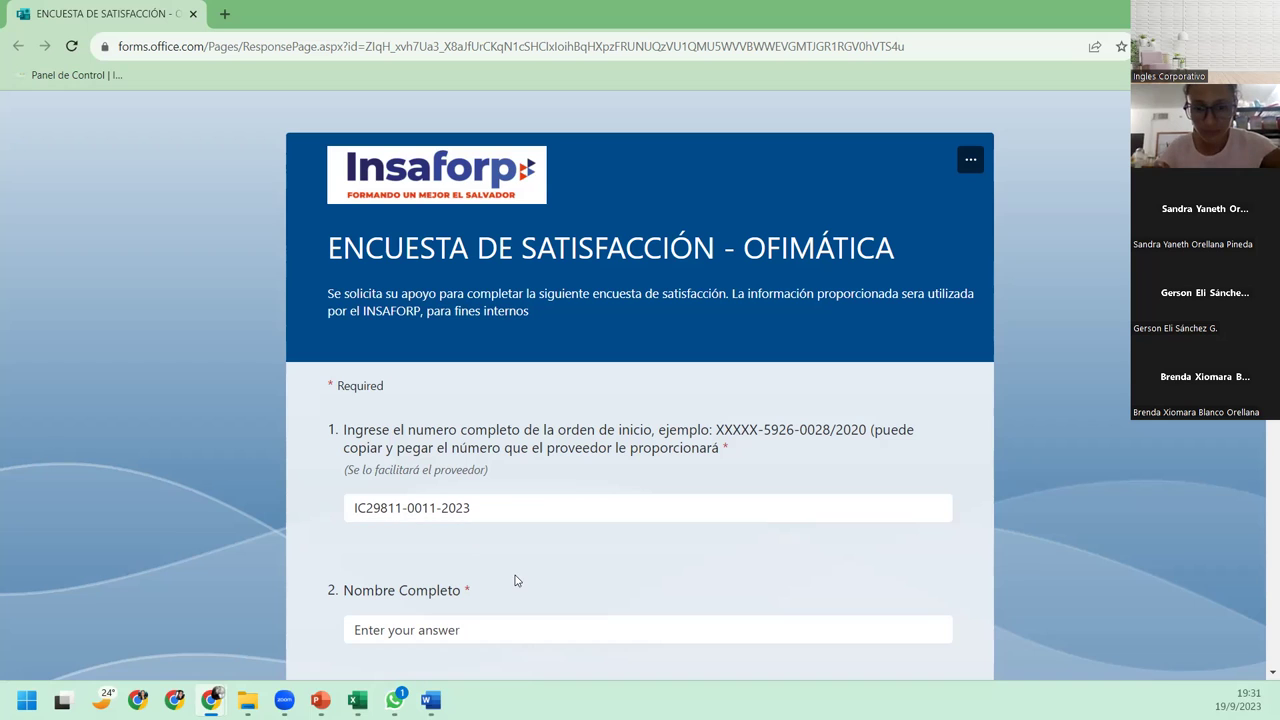
scroll(514, 577, "down", 2)
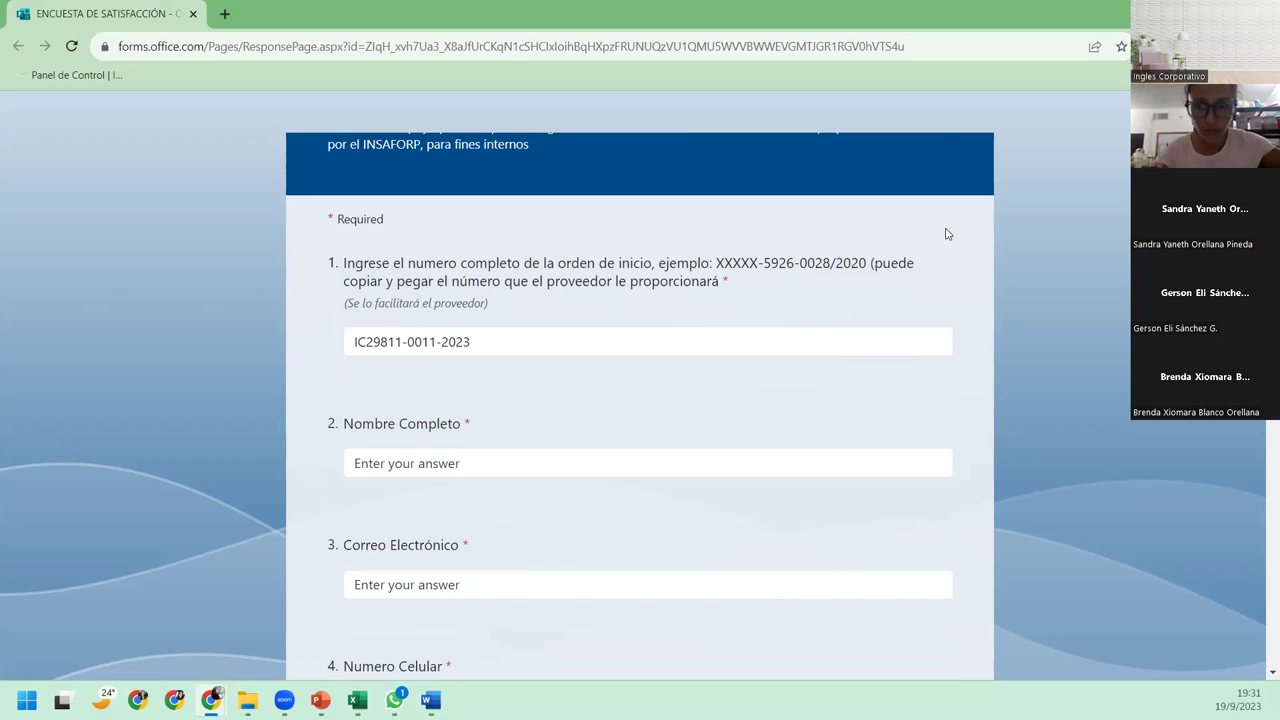
left_click(477, 331)
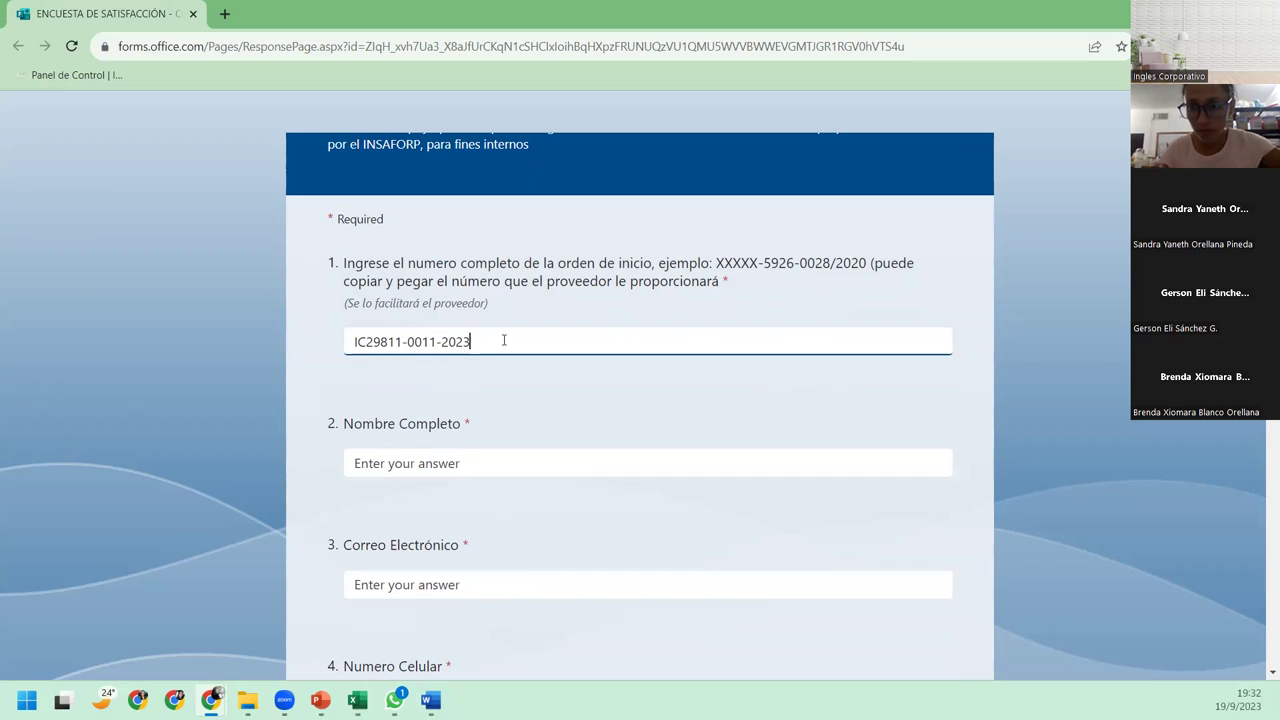
left_click_drag(504, 340, 280, 328)
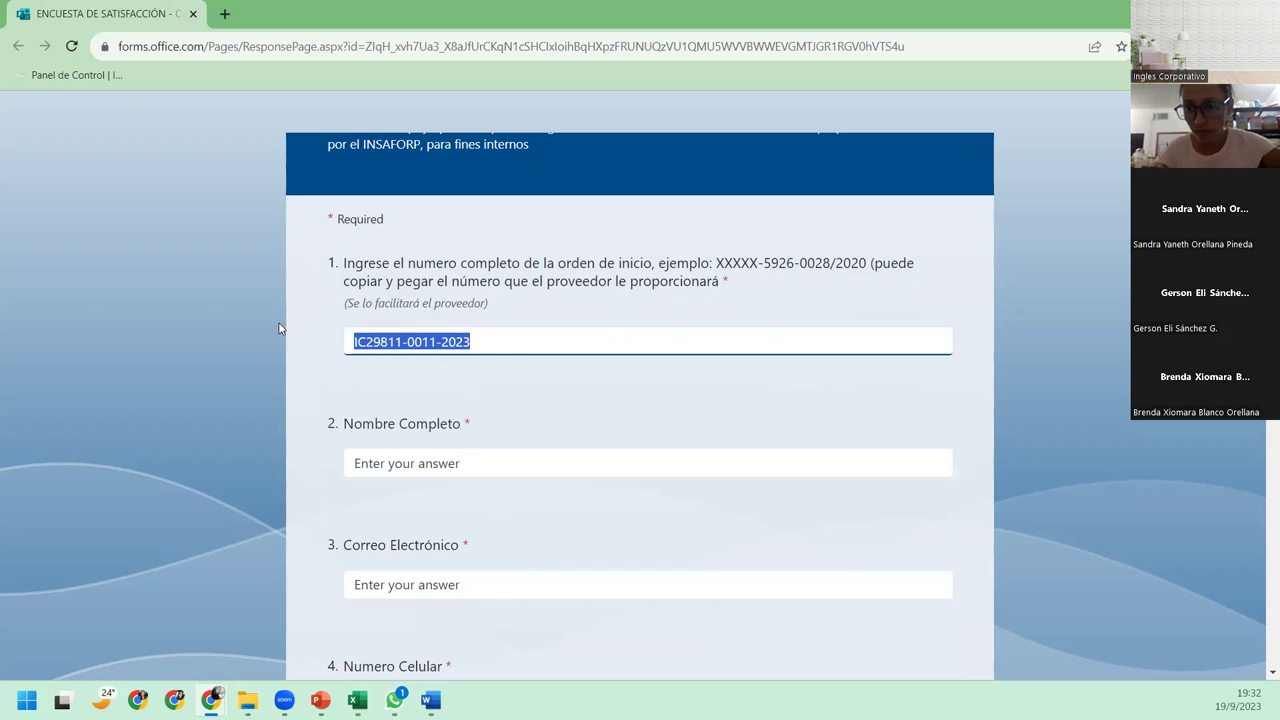
right_click(428, 342)
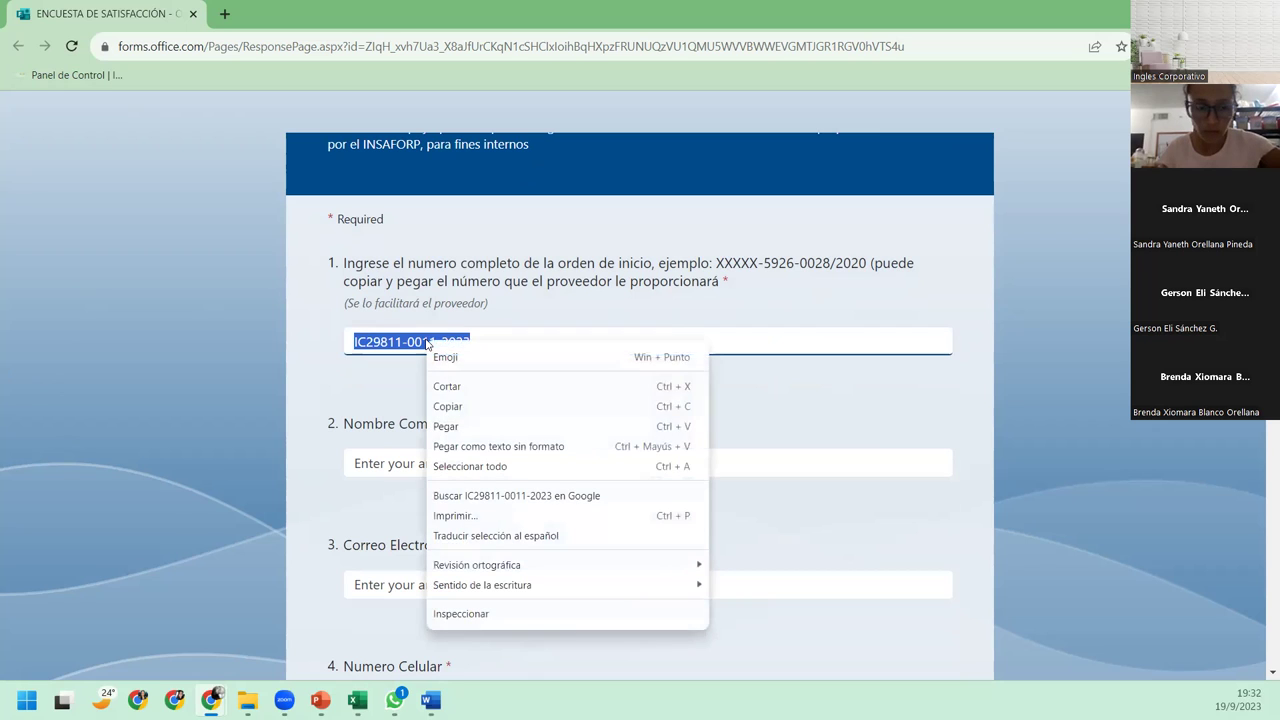
left_click(475, 406)
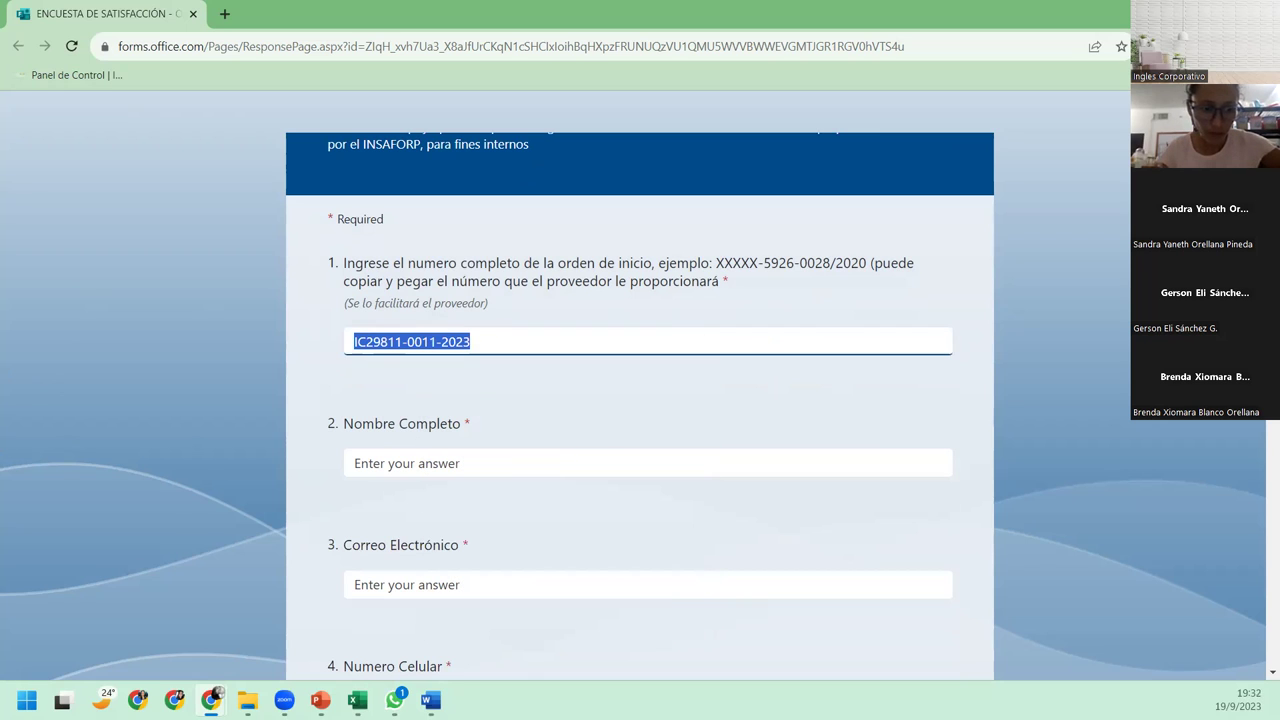
key("alt+Tab")
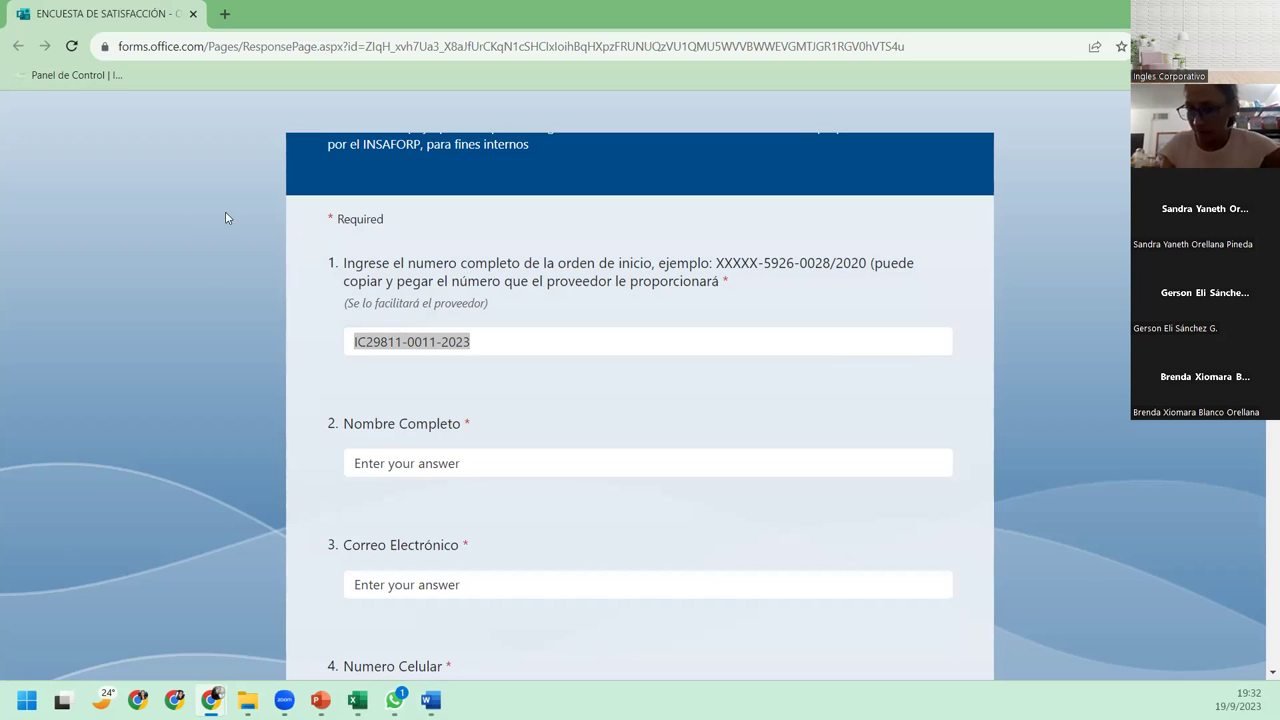
left_click(480, 468)
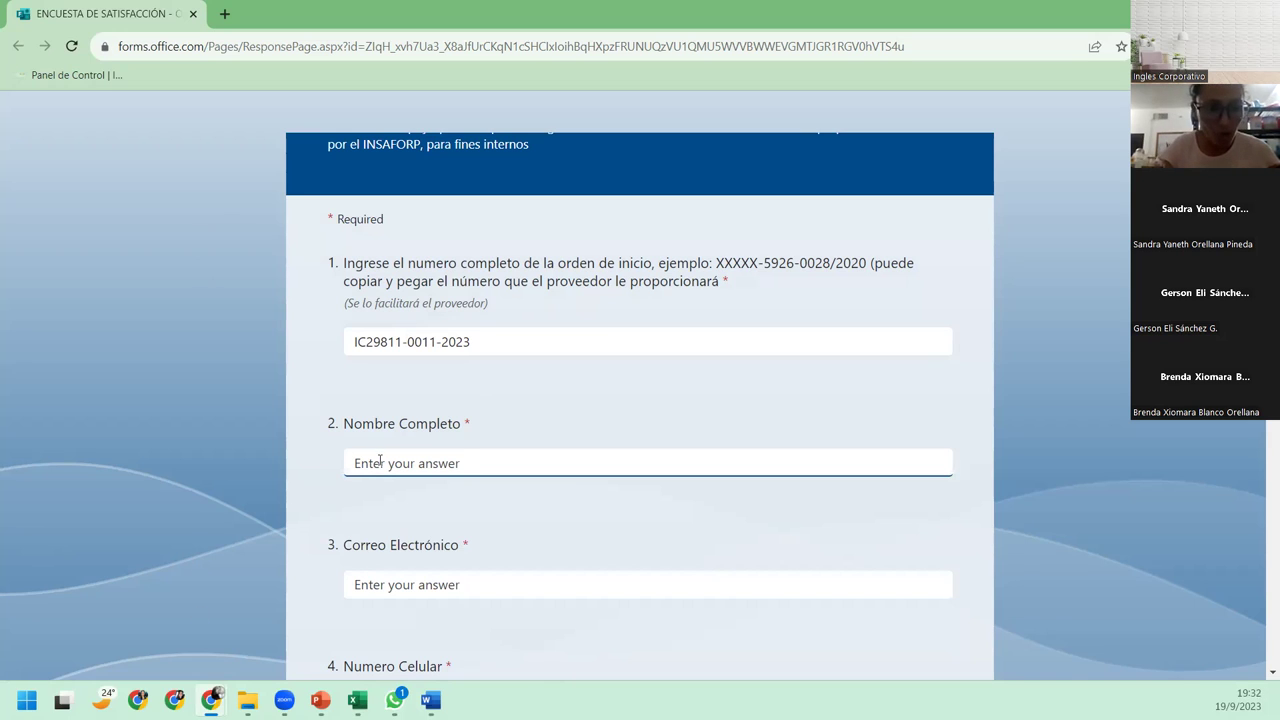
scroll(420, 497, "down", 2)
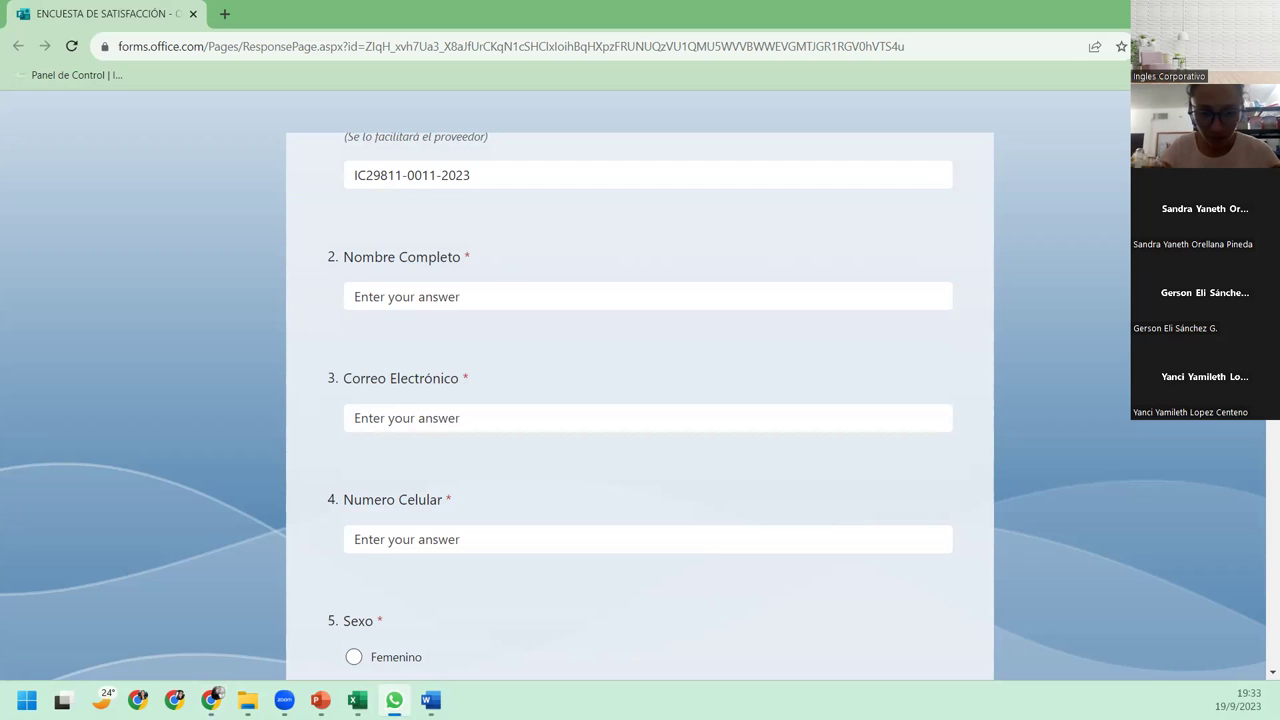
left_click(430, 420)
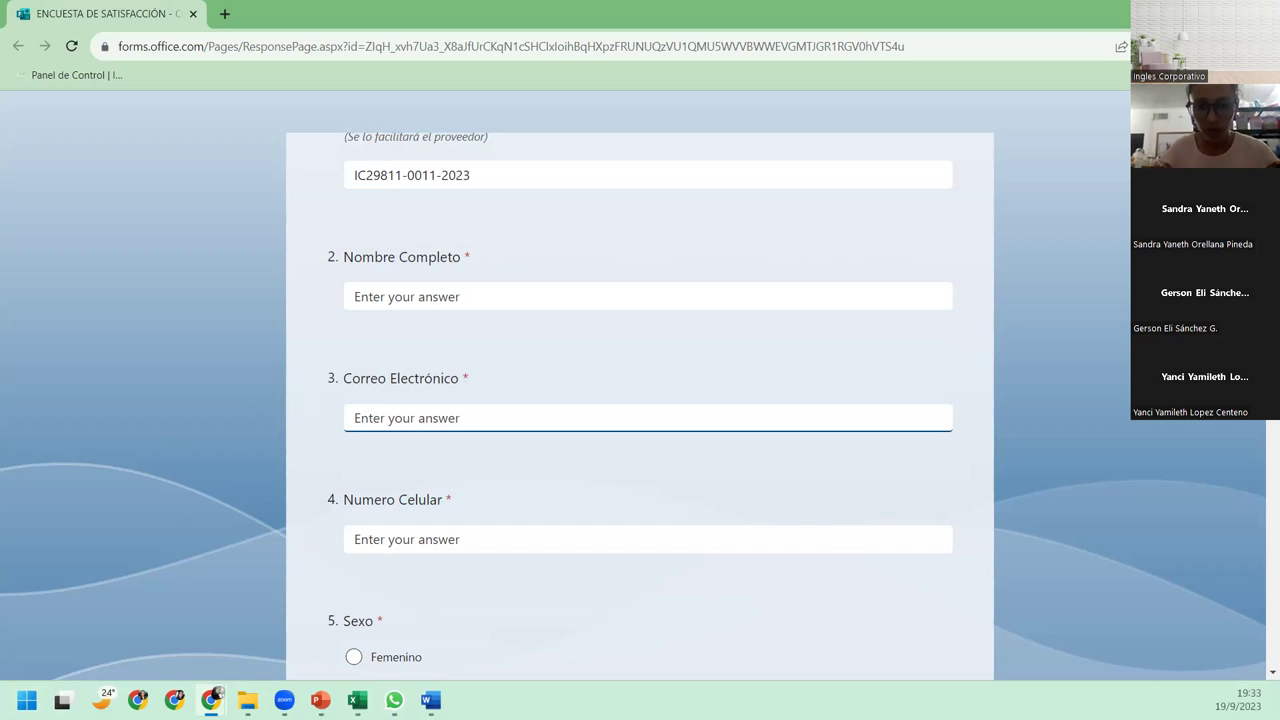
scroll(445, 550, "down", 2)
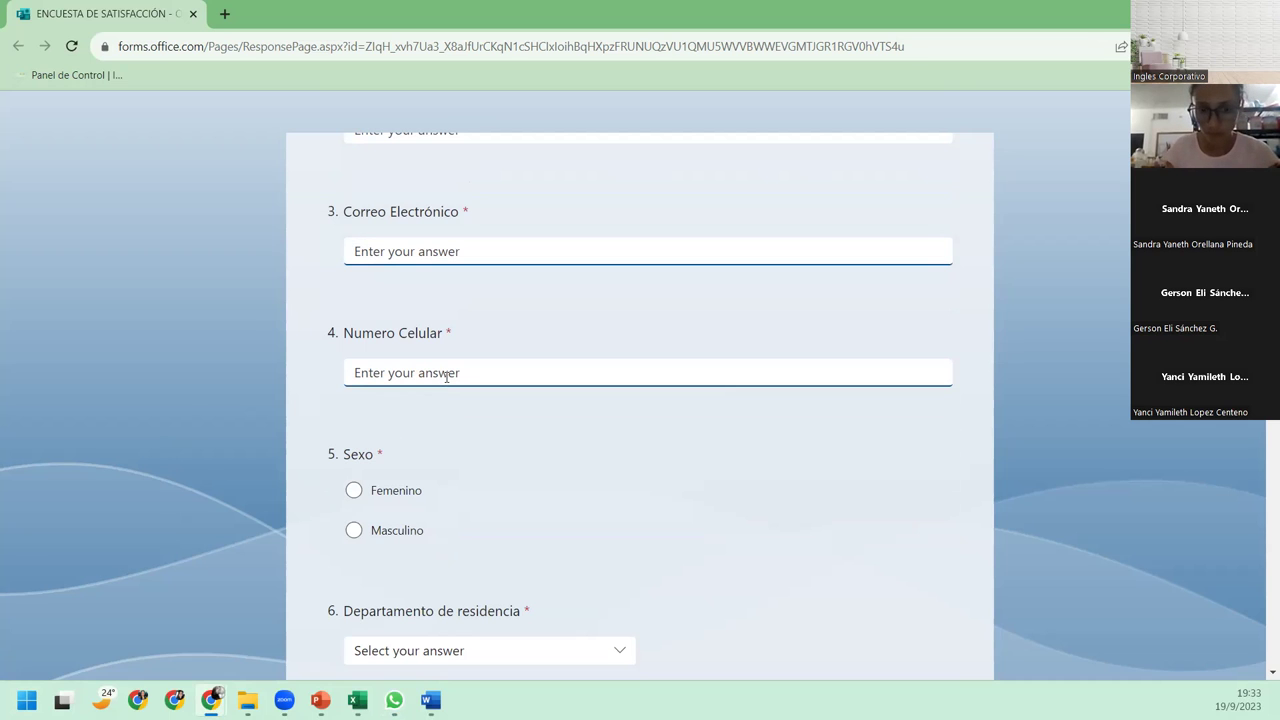
scroll(446, 376, "down", 3)
scroll(447, 381, "up", 1)
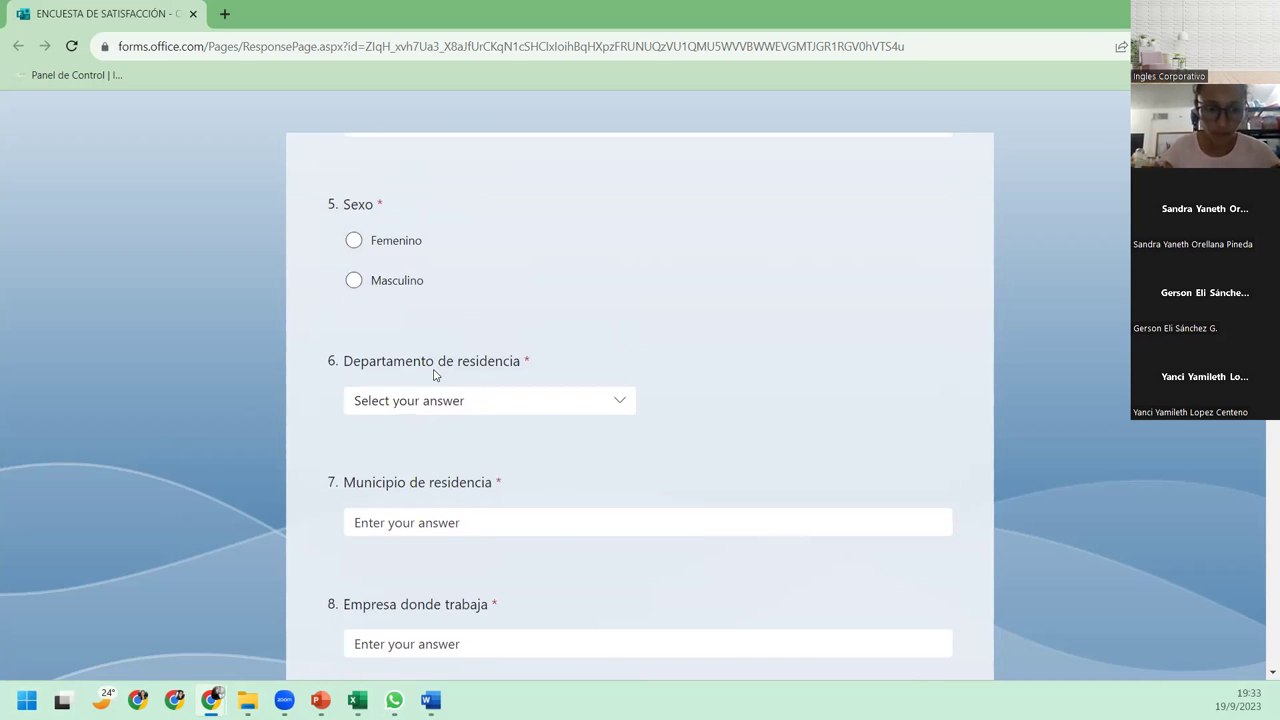
scroll(539, 268, "up", 2)
scroll(539, 268, "up", 1)
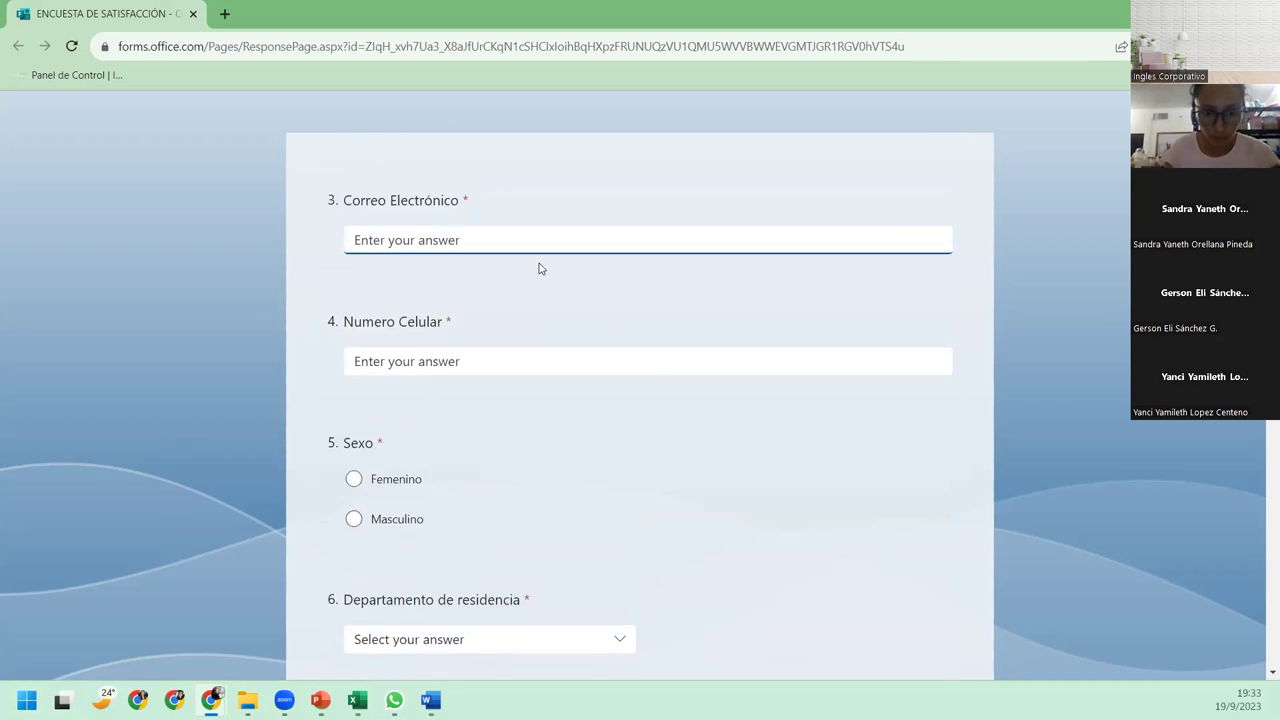
scroll(539, 268, "down", 1)
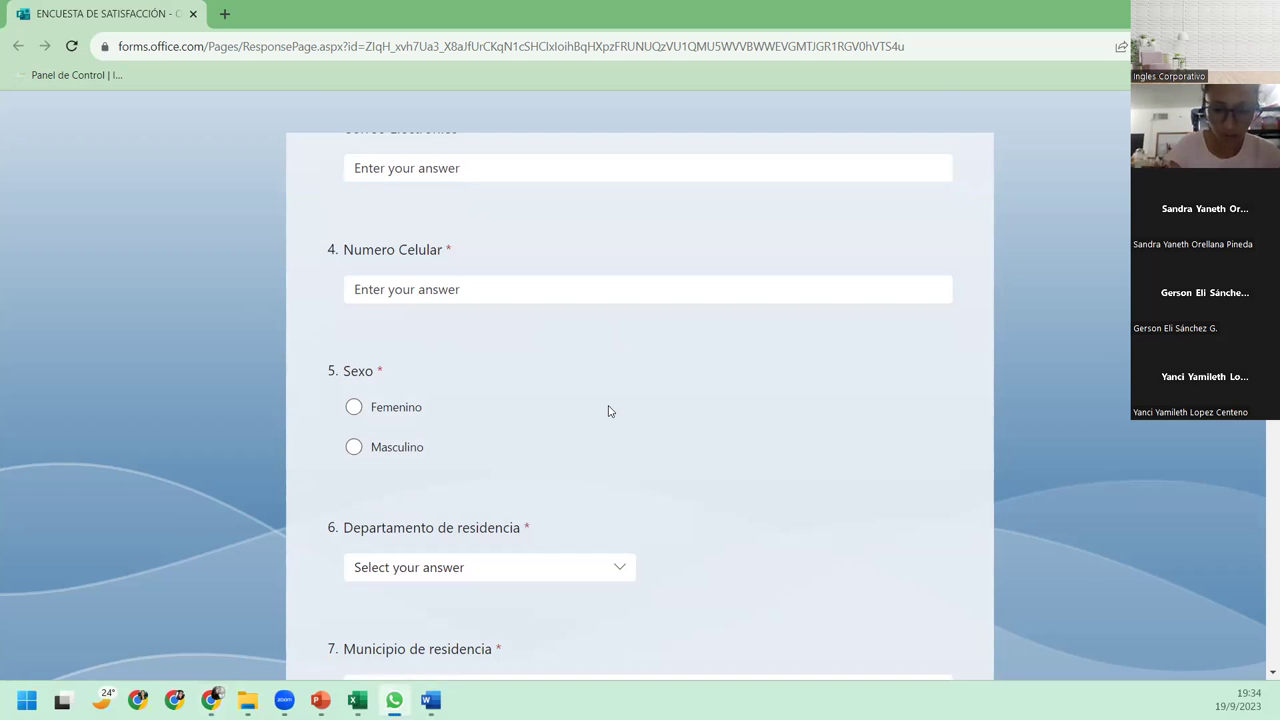
scroll(610, 411, "up", 1)
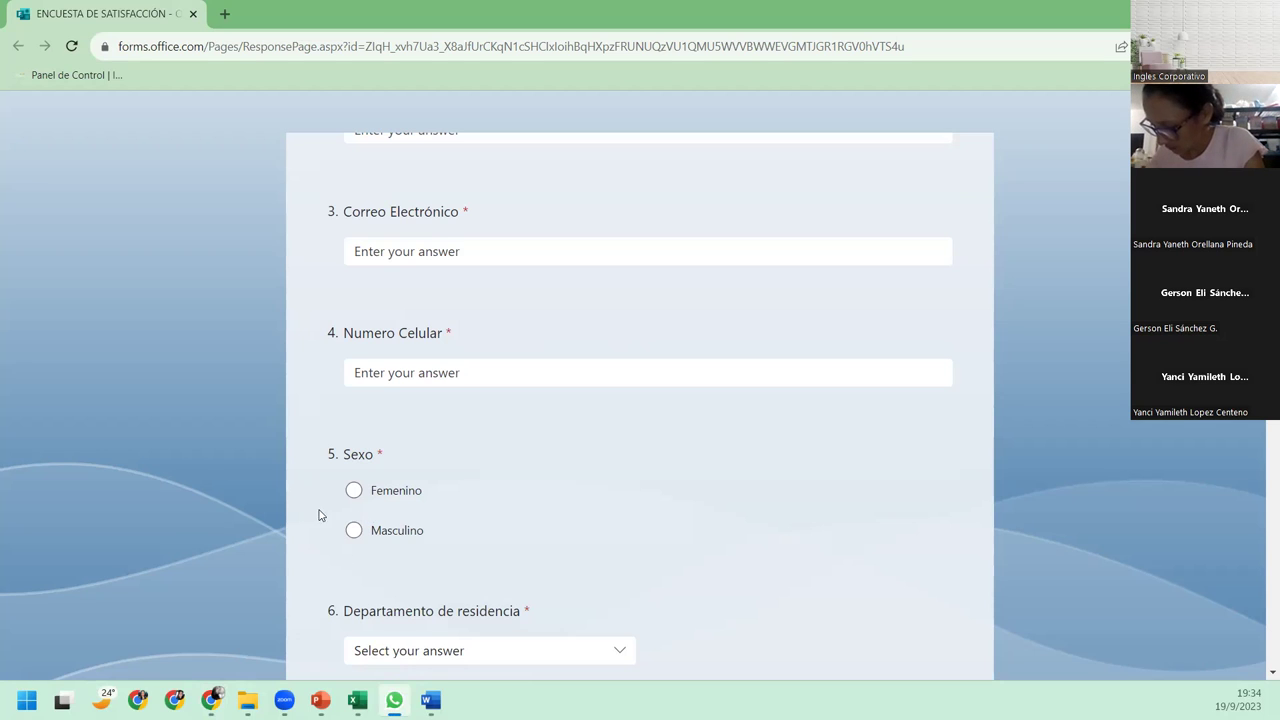
left_click(480, 368)
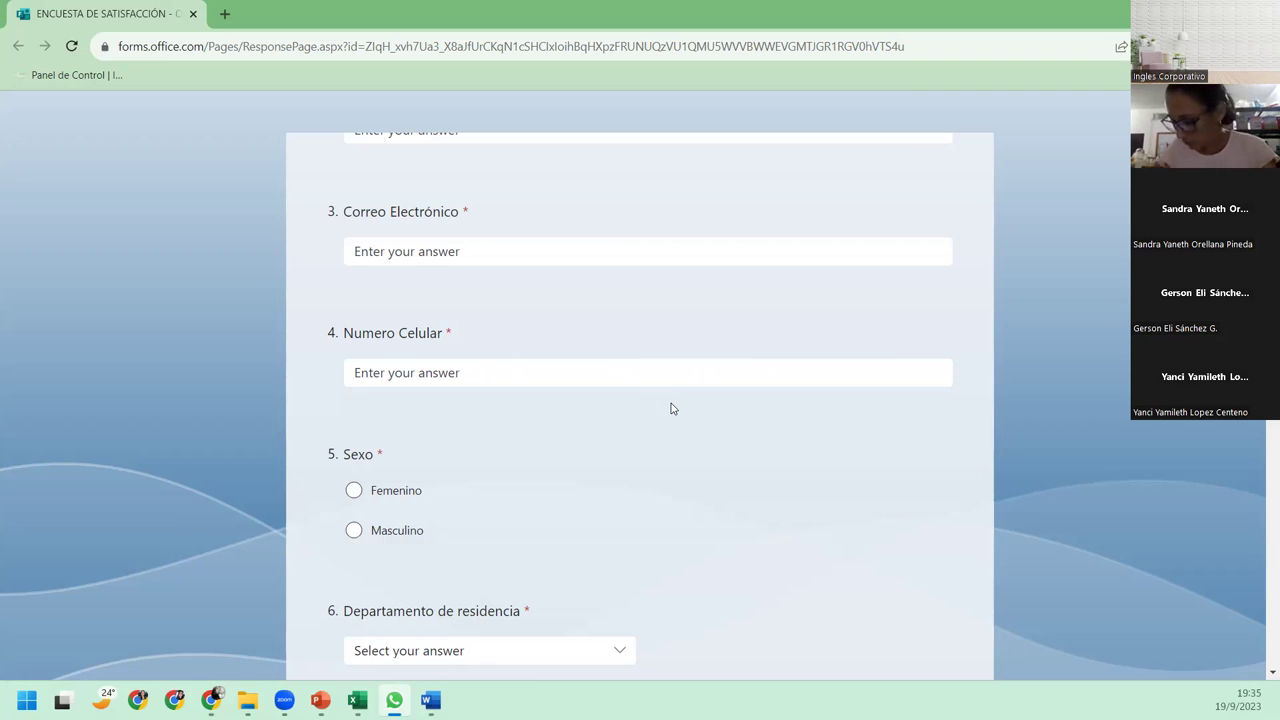
scroll(672, 404, "down", 3)
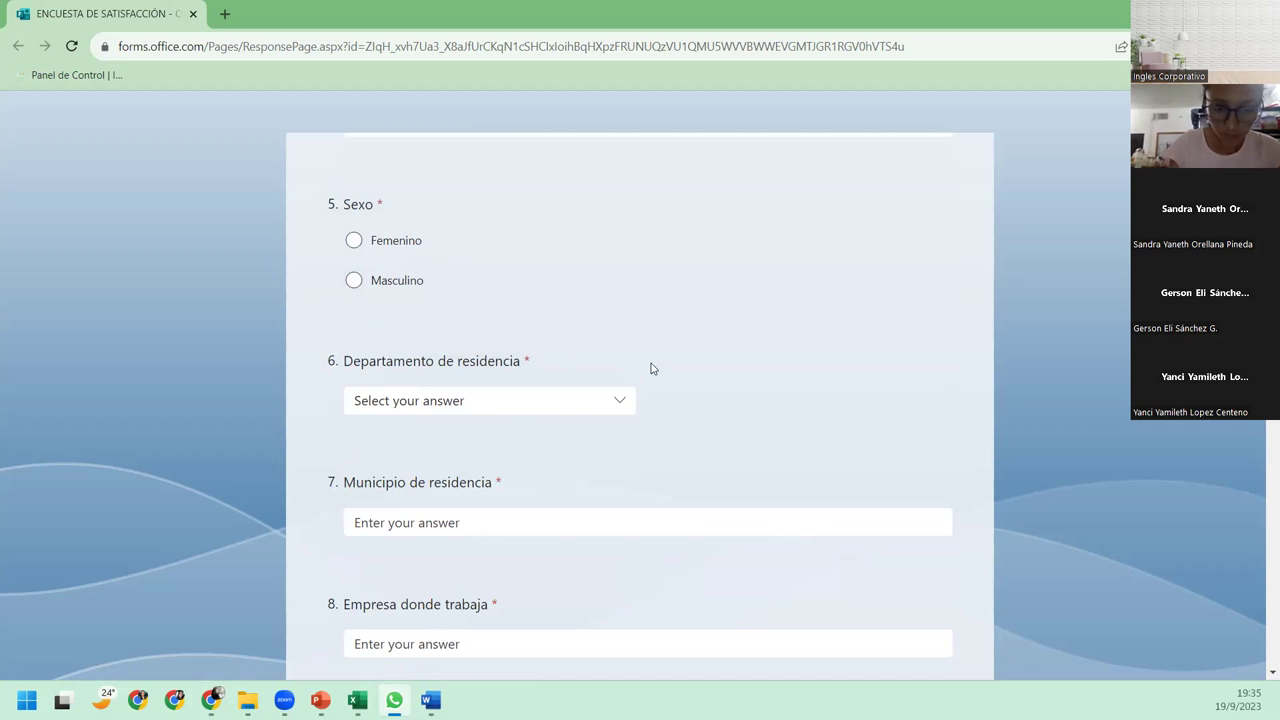
scroll(650, 369, "down", 2)
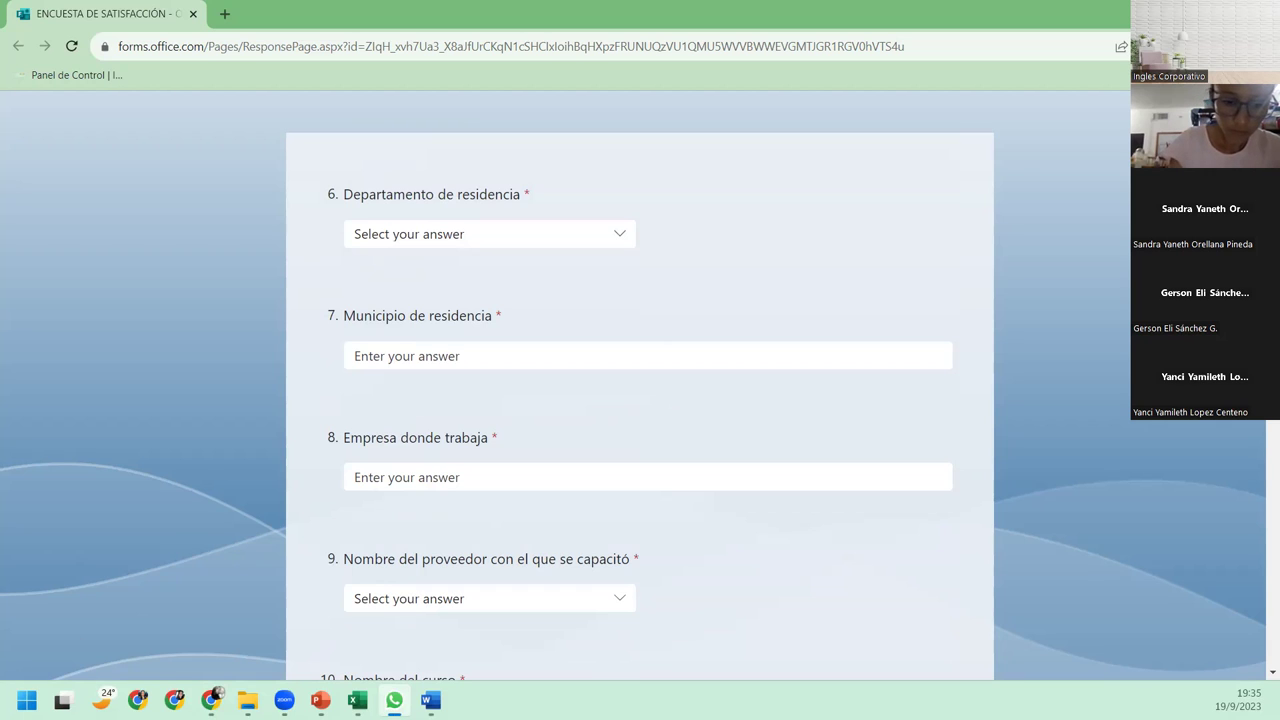
key("alt+Tab")
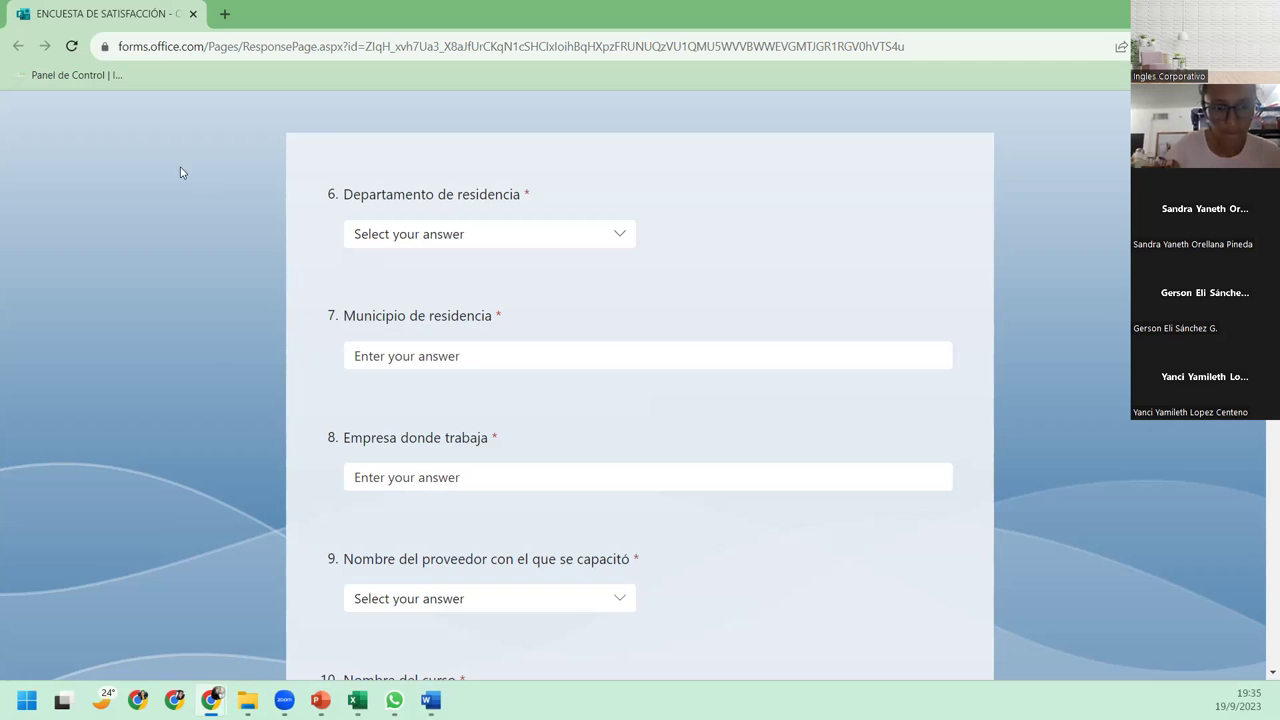
left_click(504, 356)
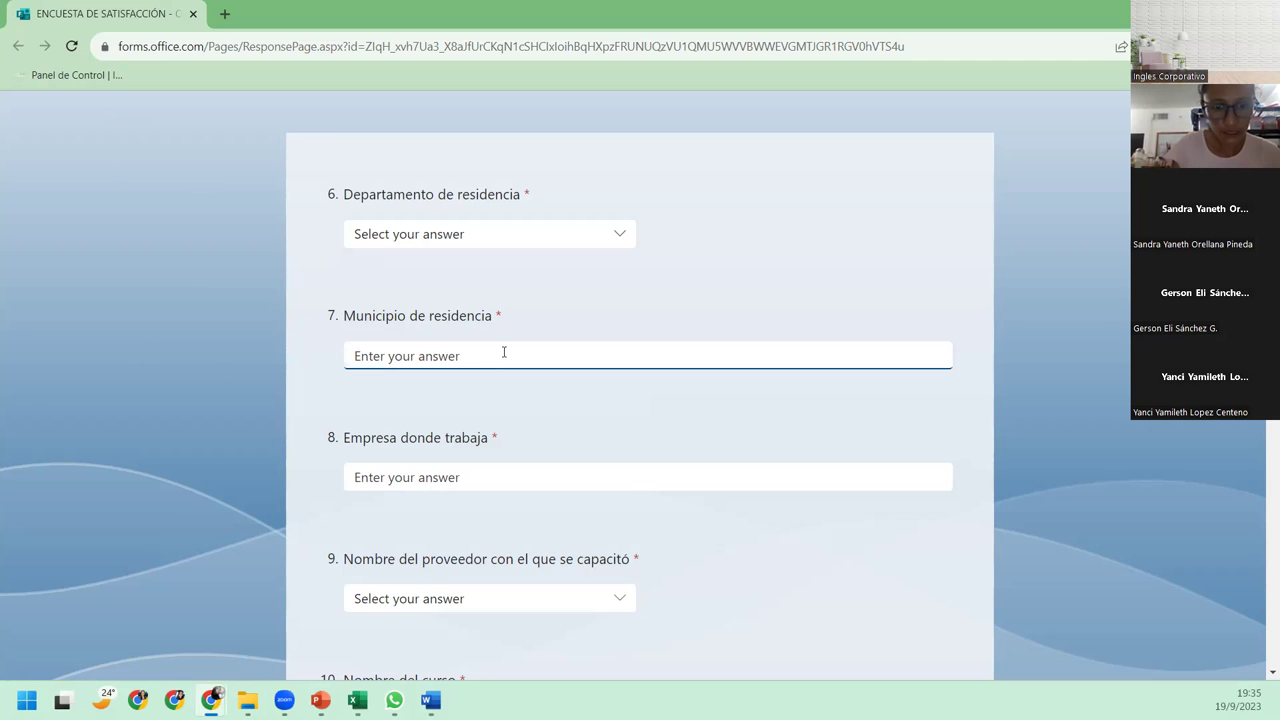
scroll(504, 352, "down", 2)
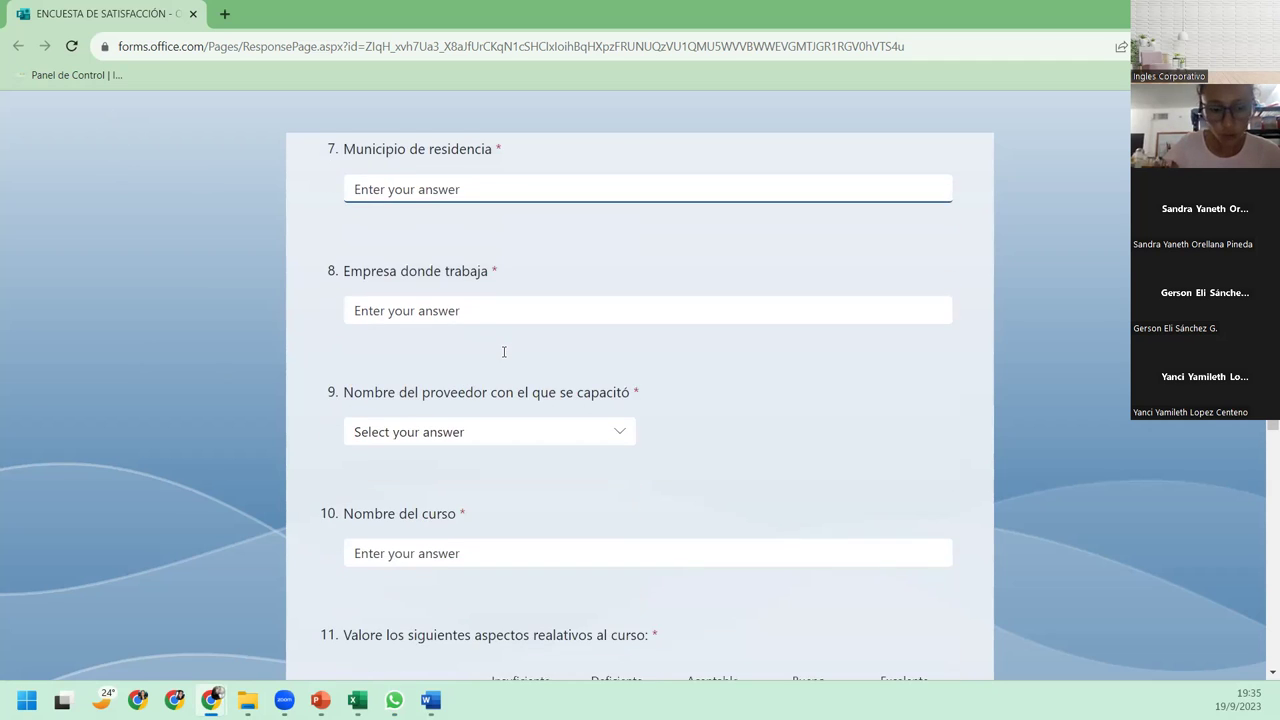
scroll(504, 352, "up", 1)
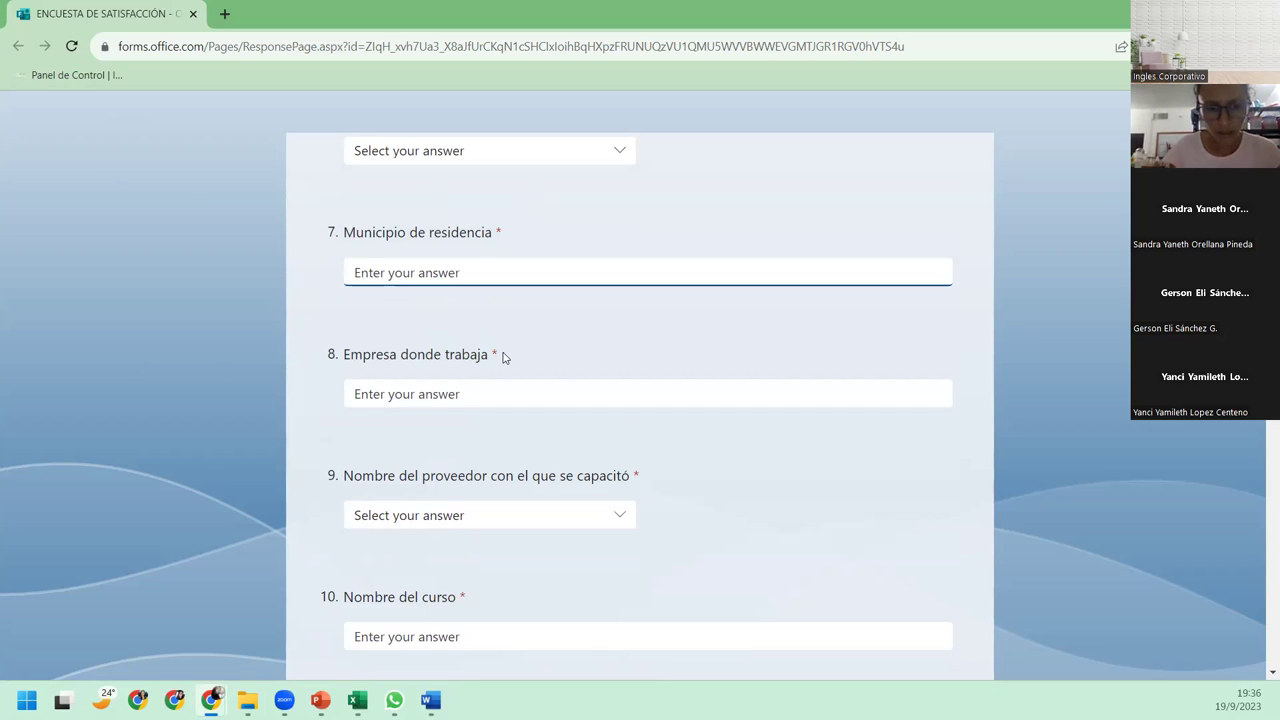
left_click(543, 390)
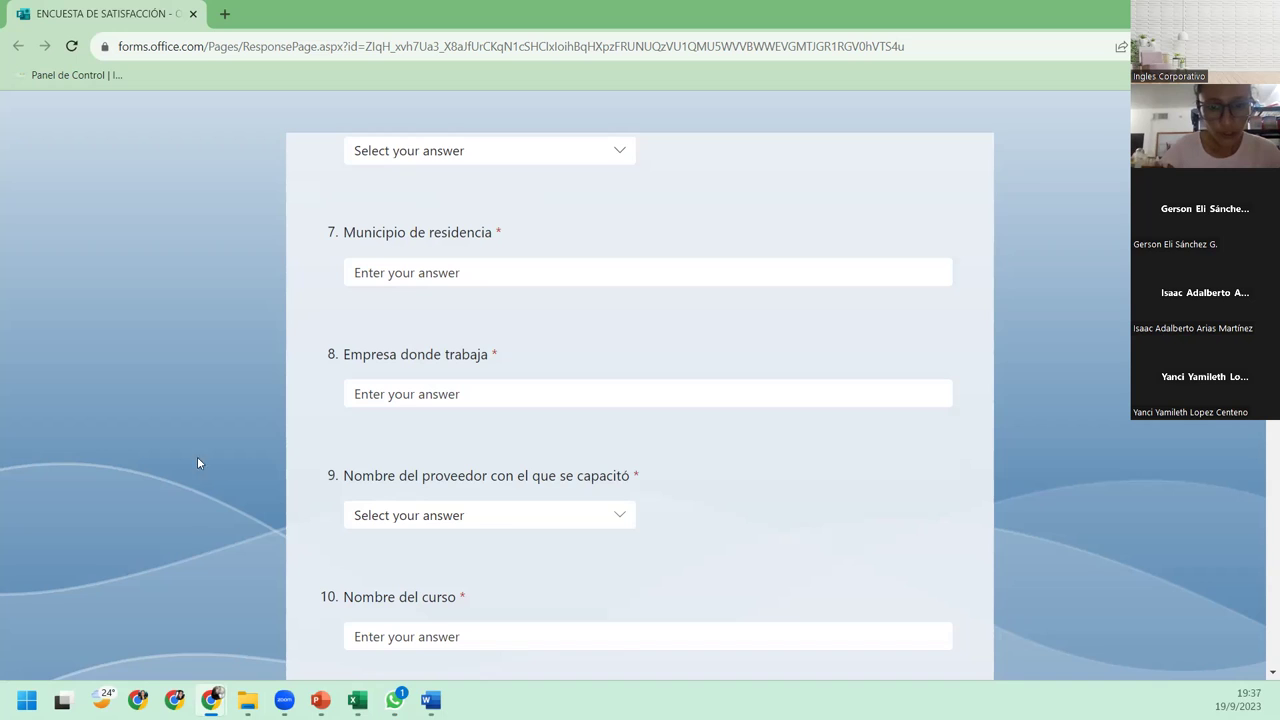
left_click(394, 700)
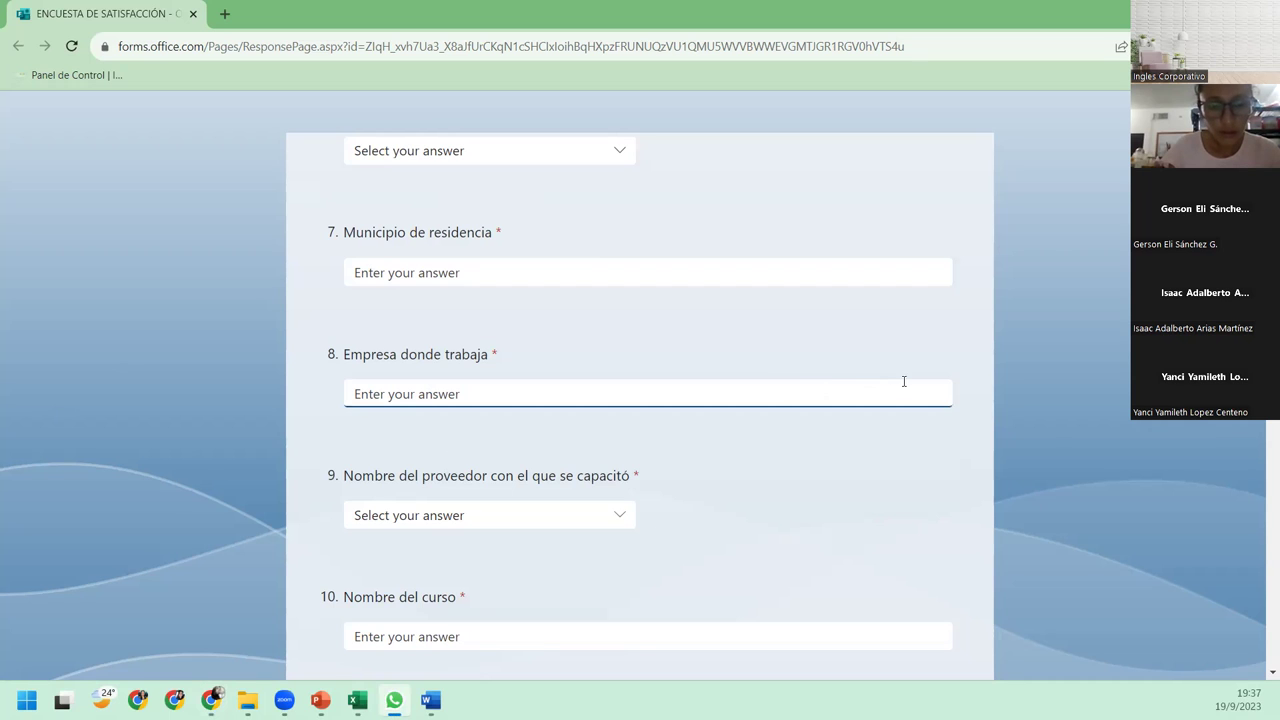
Pick REGAL PRODUCTS INC. EL SALVADOR INTERNATIONAL S.A. DE C.V. from question 9's provider dropdown
scroll(535, 490, "down", 3)
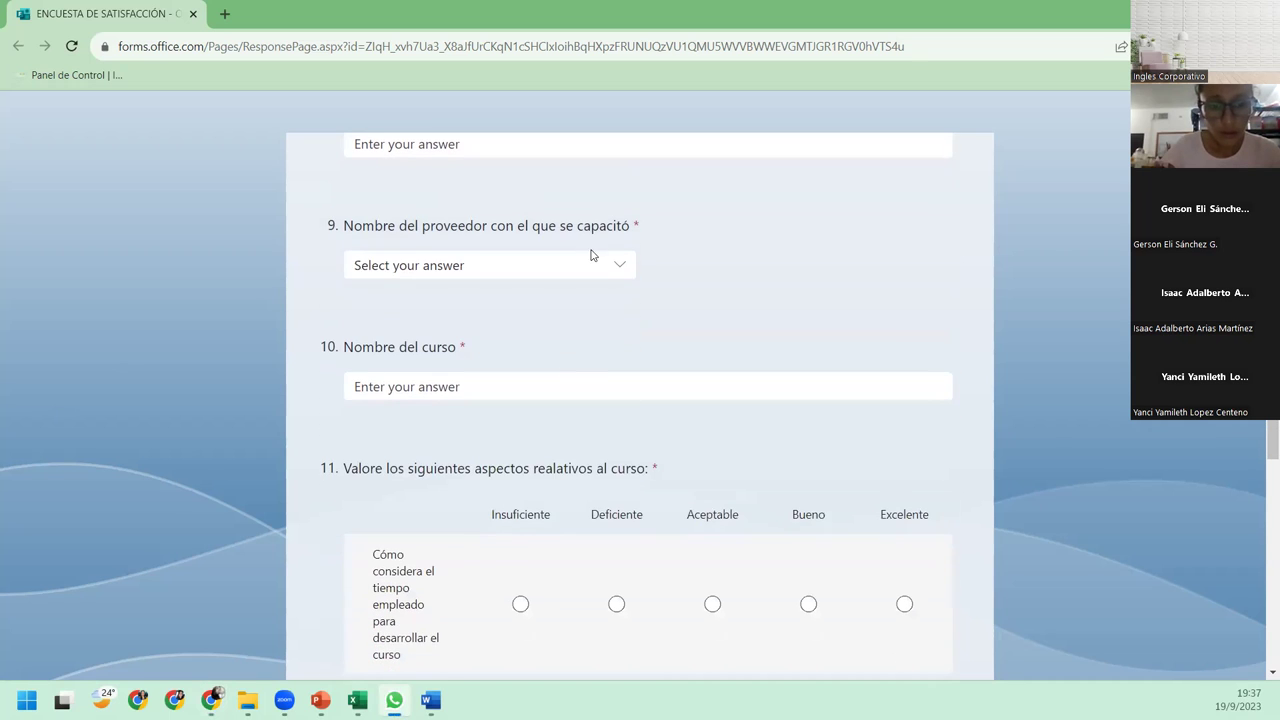
left_click(606, 268)
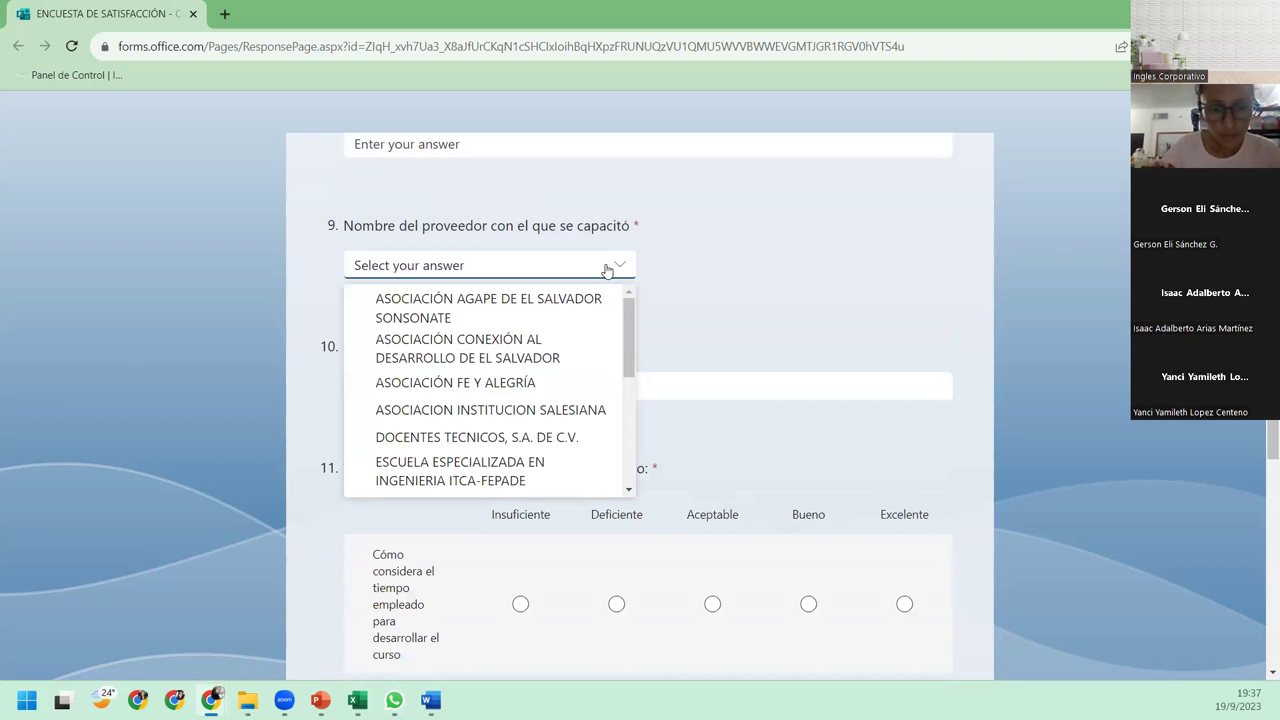
left_click_drag(625, 308, 638, 446)
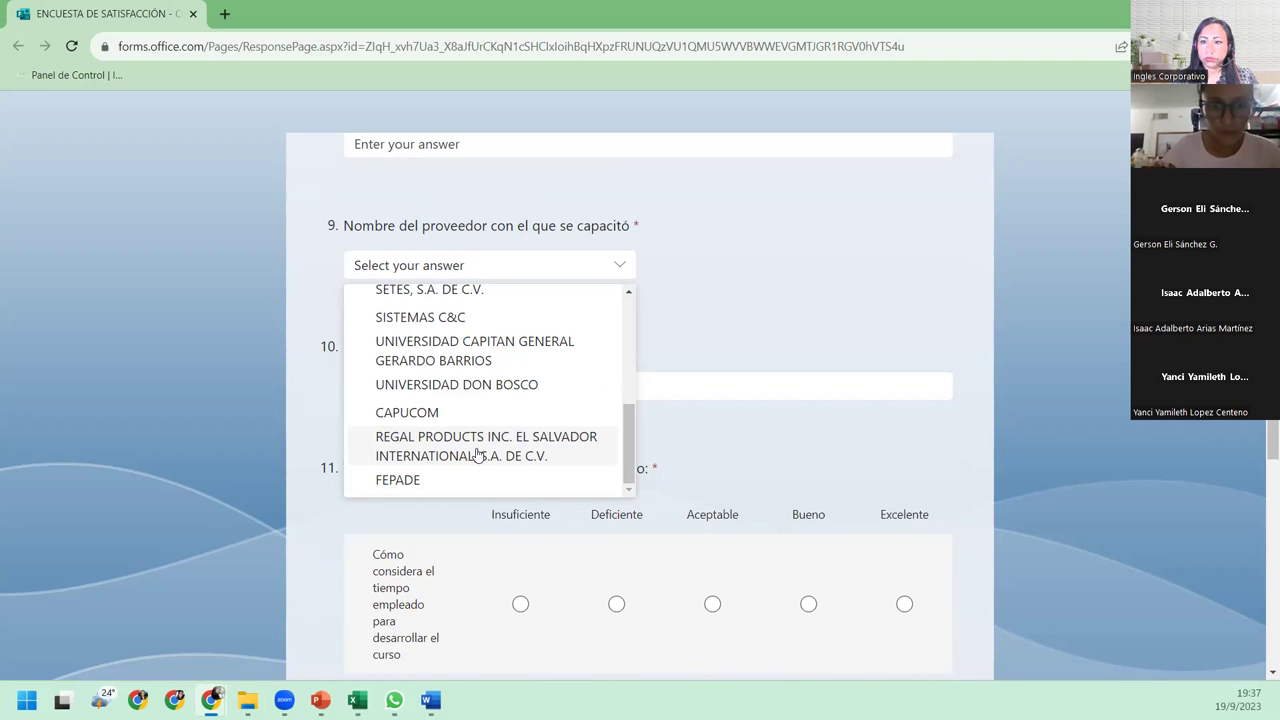
left_click(478, 446)
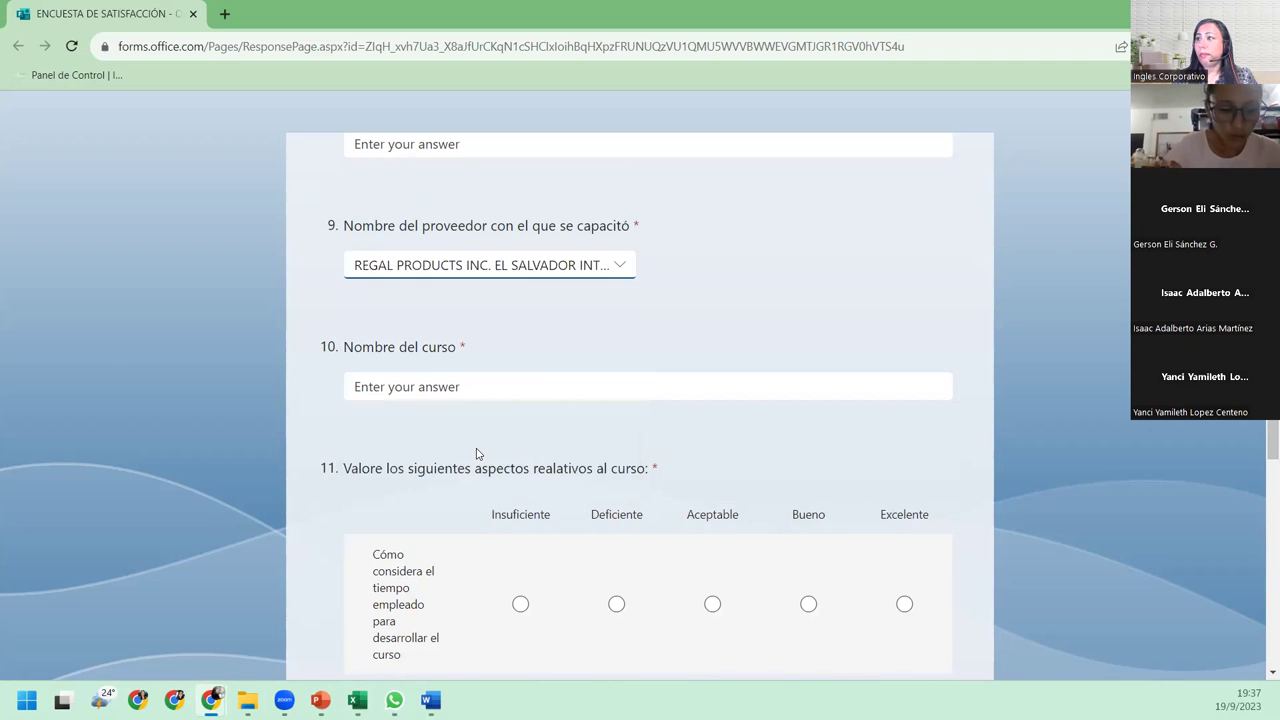
left_click(481, 390)
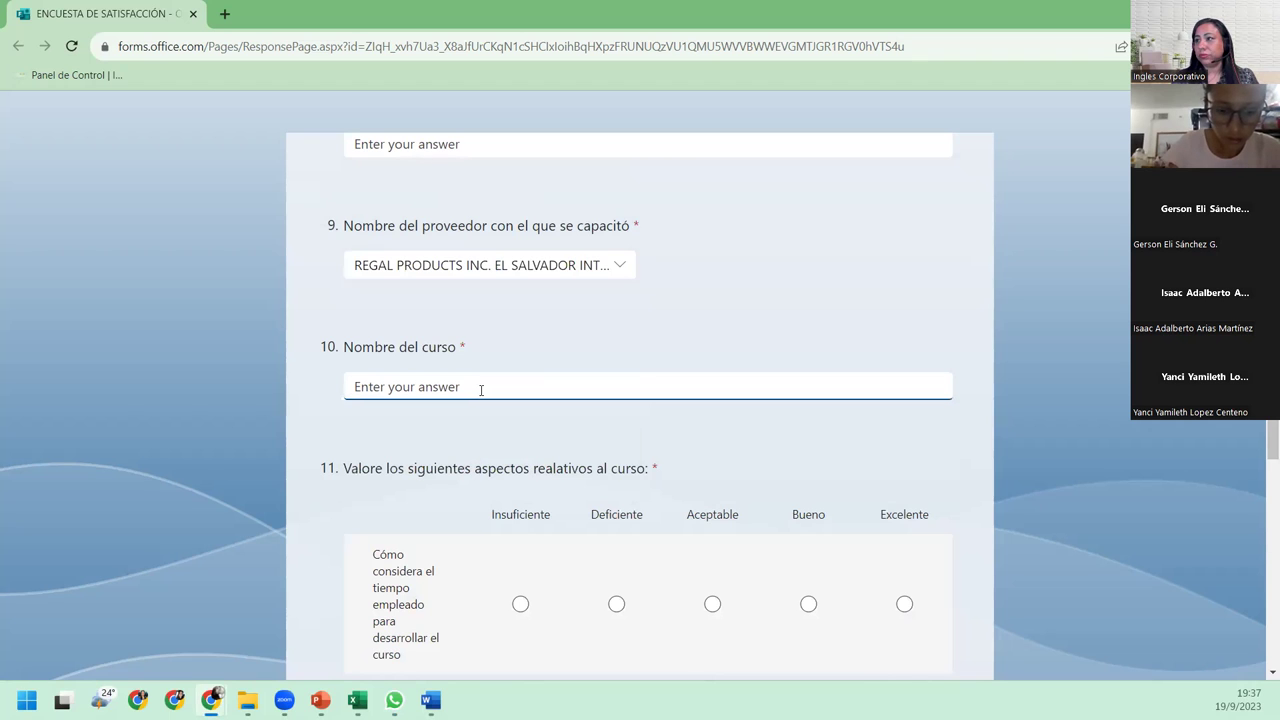
Set question 12's course start date to 21/08/2023 with the calendar picker
scroll(481, 390, "down", 3)
scroll(480, 395, "down", 3)
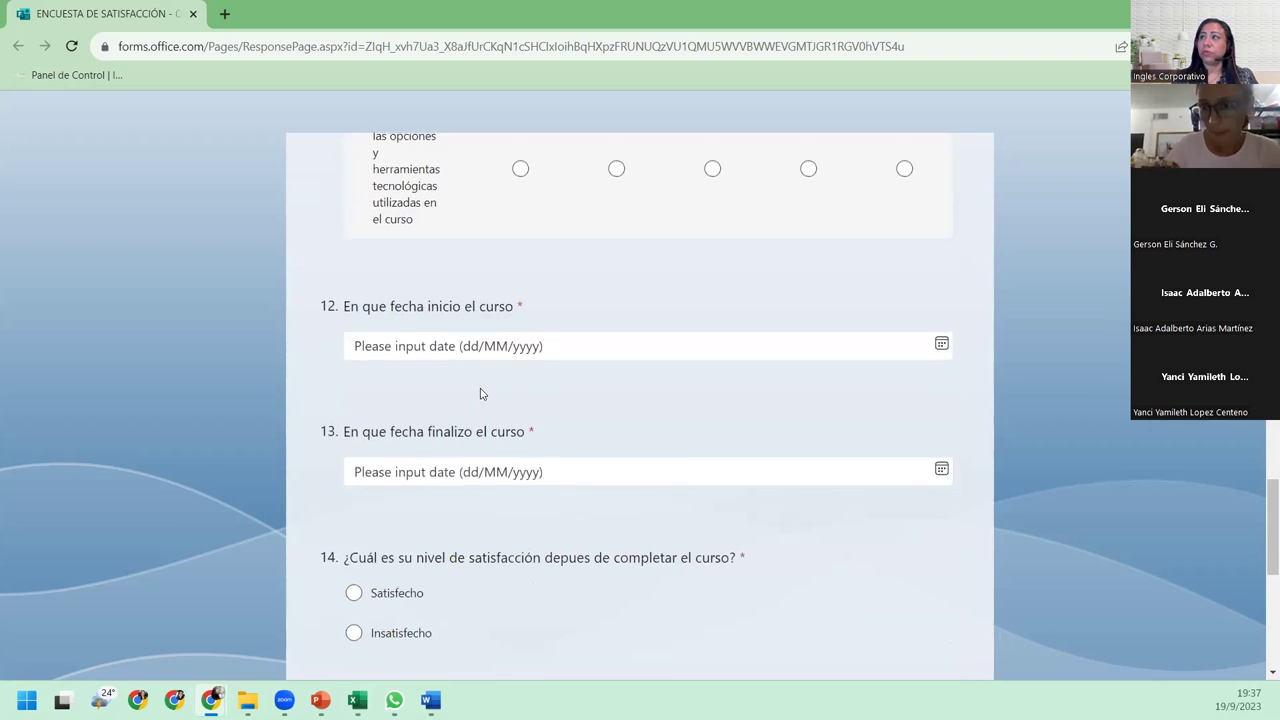
scroll(480, 395, "up", 3)
scroll(480, 392, "up", 3)
scroll(481, 388, "down", 1)
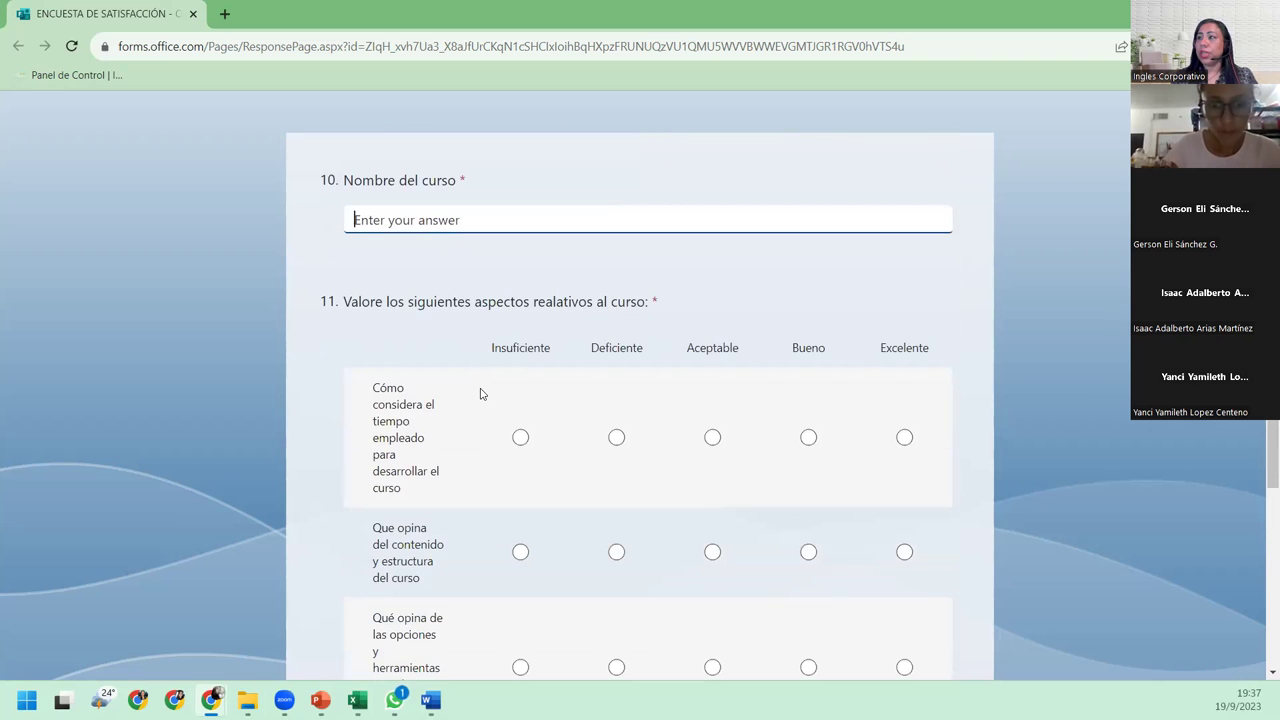
scroll(481, 388, "down", 3)
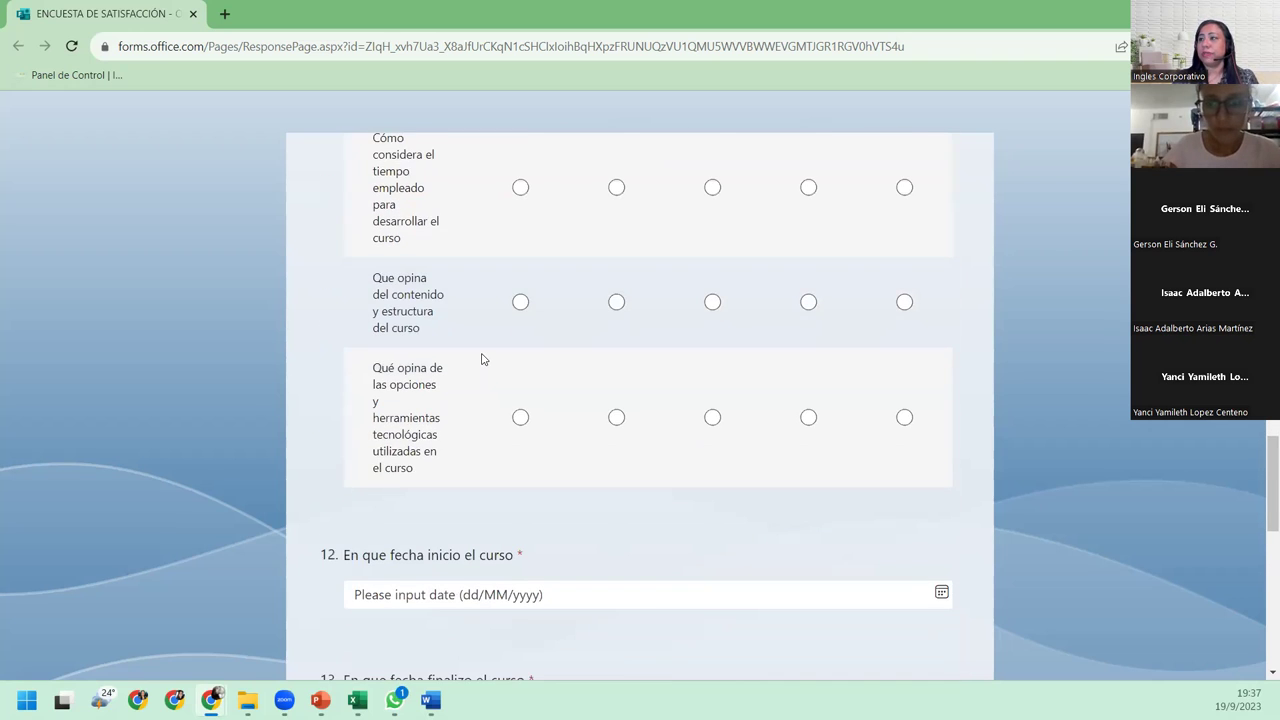
scroll(480, 357, "down", 2)
scroll(480, 357, "down", 1)
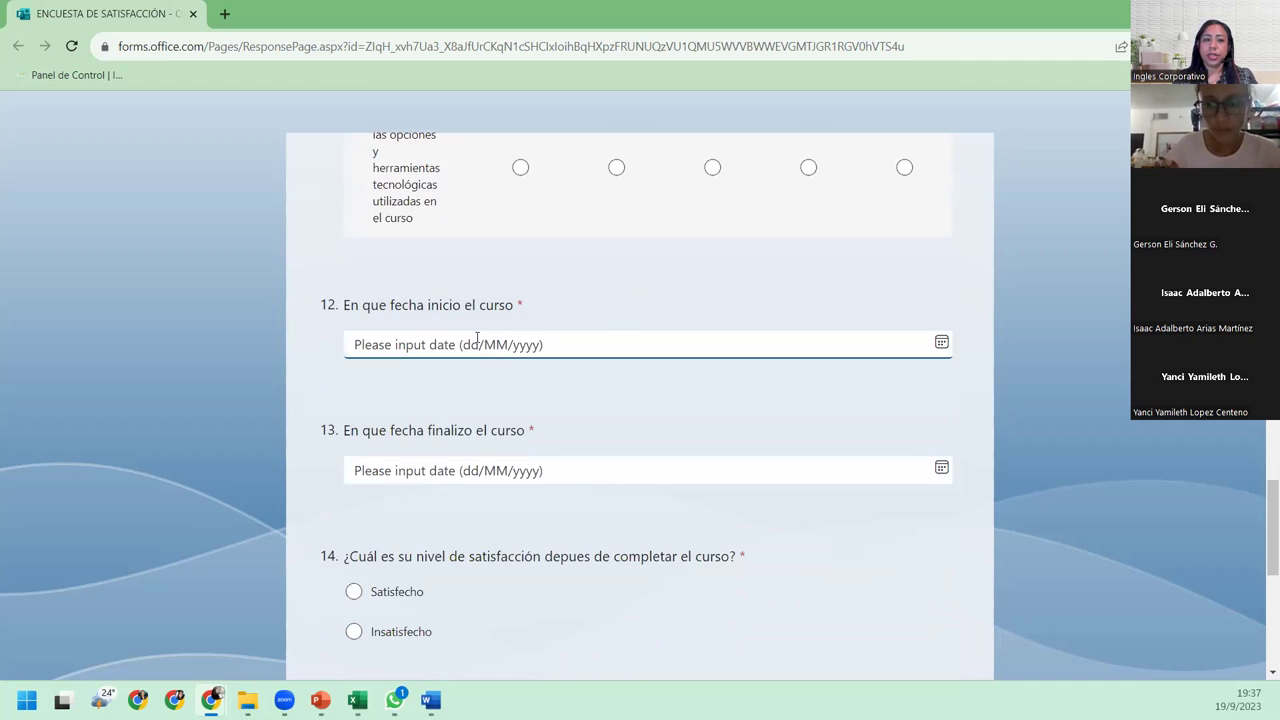
left_click(477, 337)
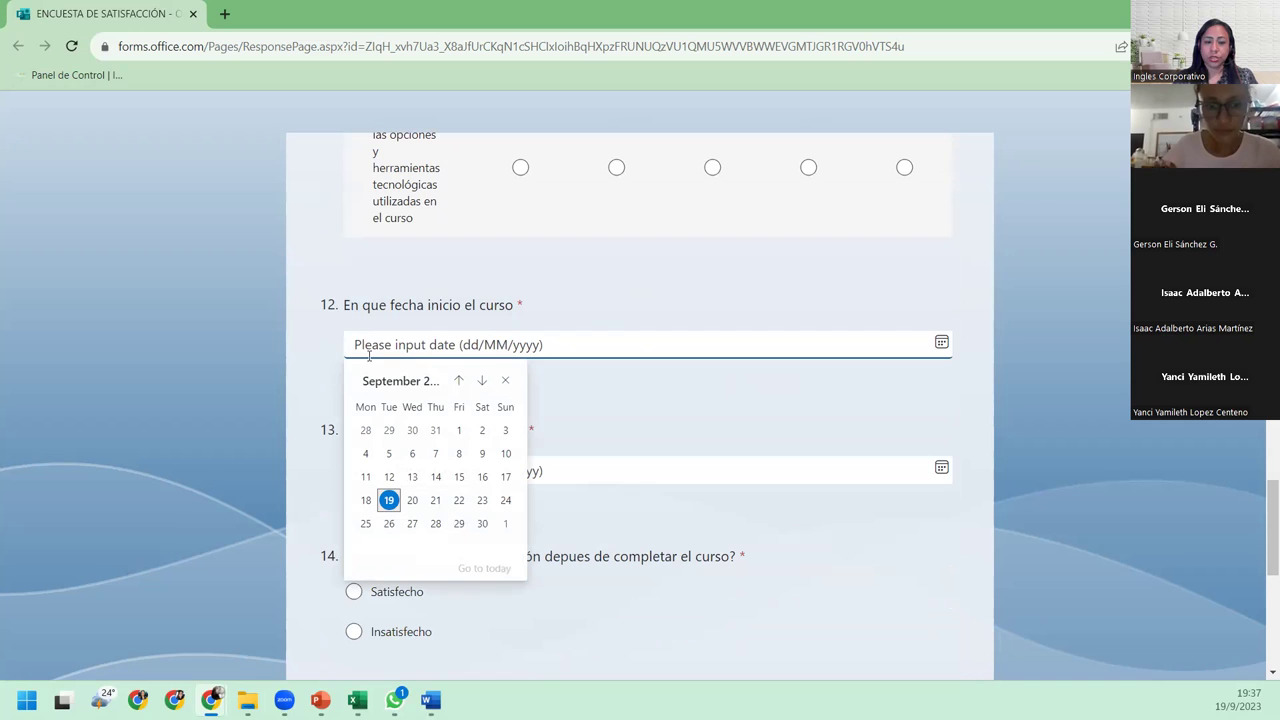
left_click(459, 380)
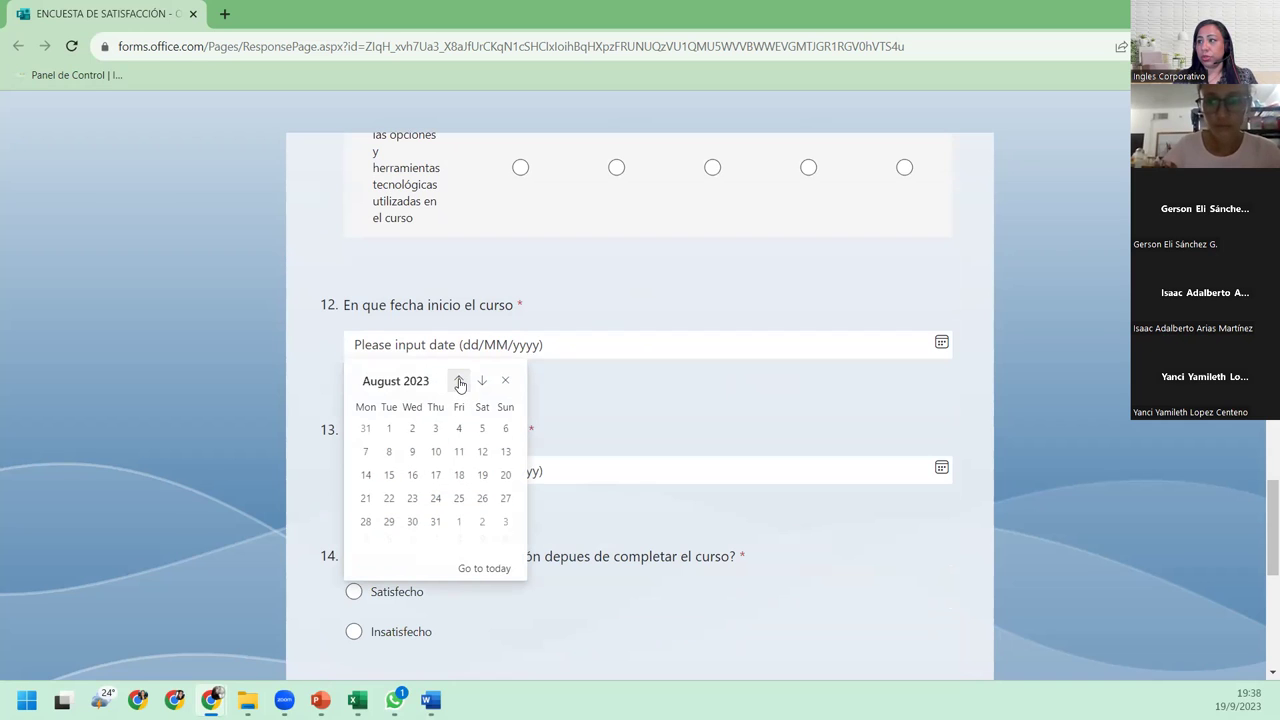
left_click(368, 508)
Set question 13's course end date to 19/09/2023
left_click(411, 462)
left_click(411, 462)
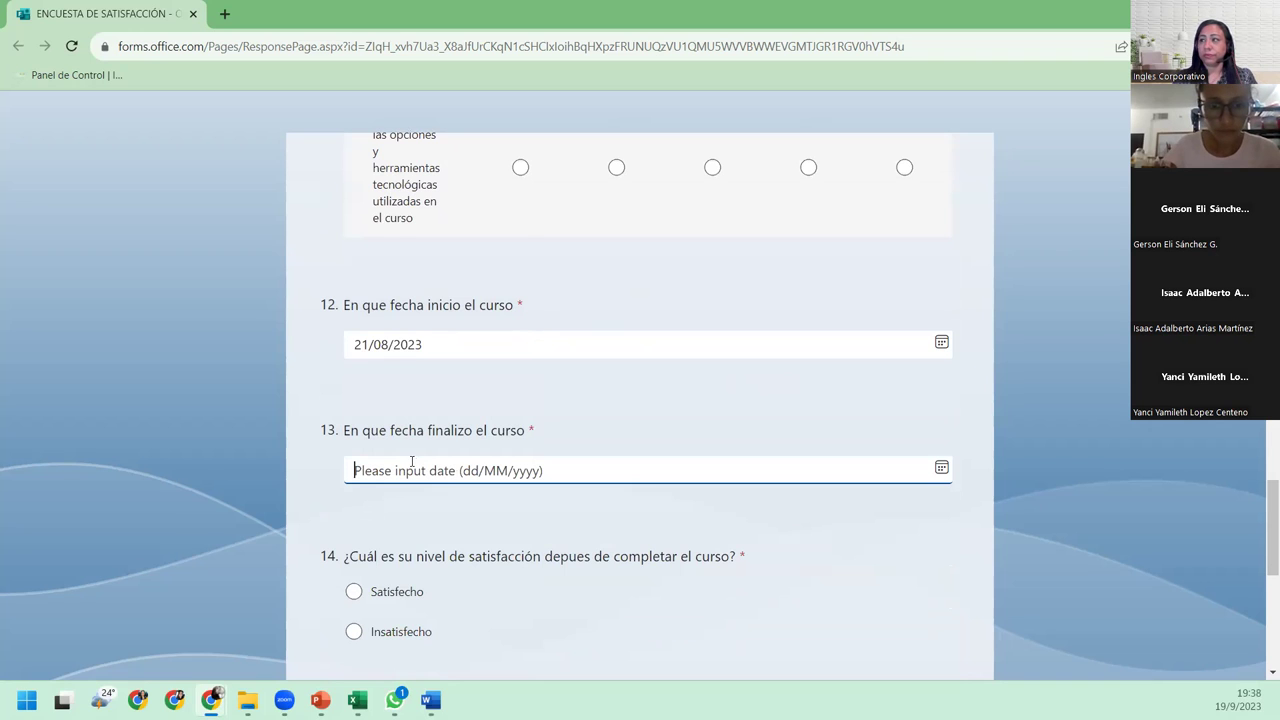
left_click(388, 375)
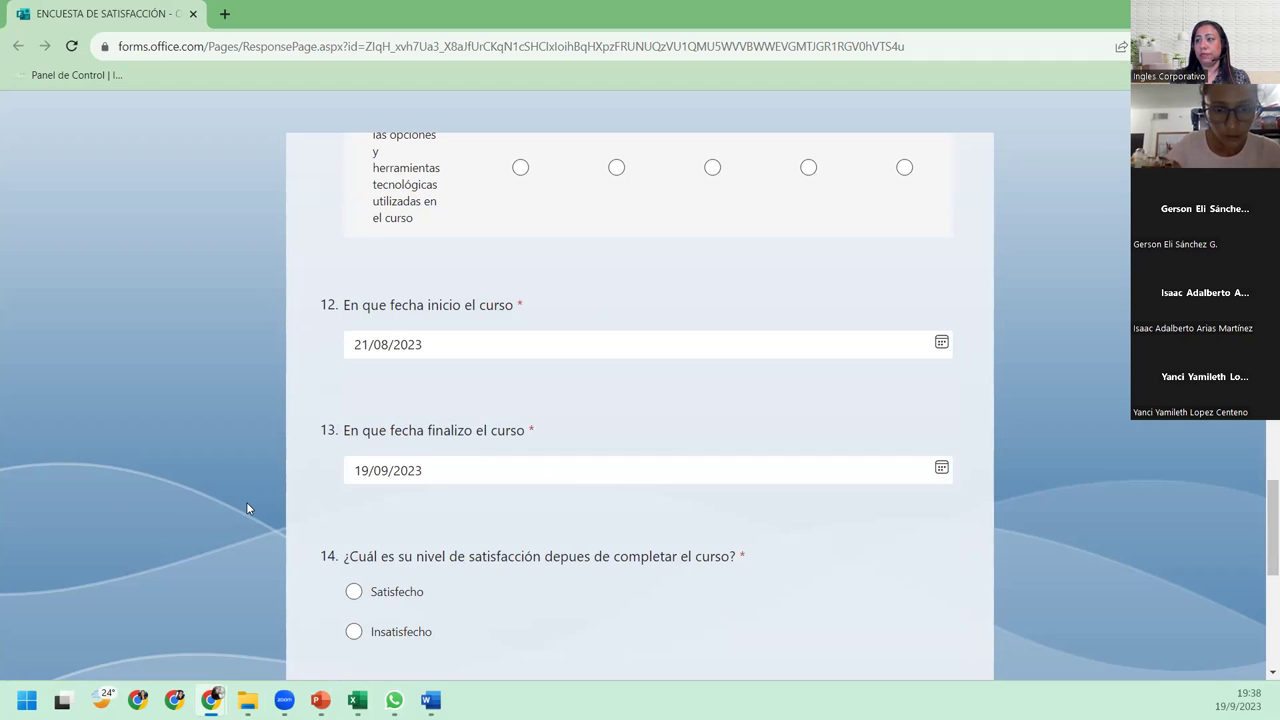
scroll(247, 500, "down", 5)
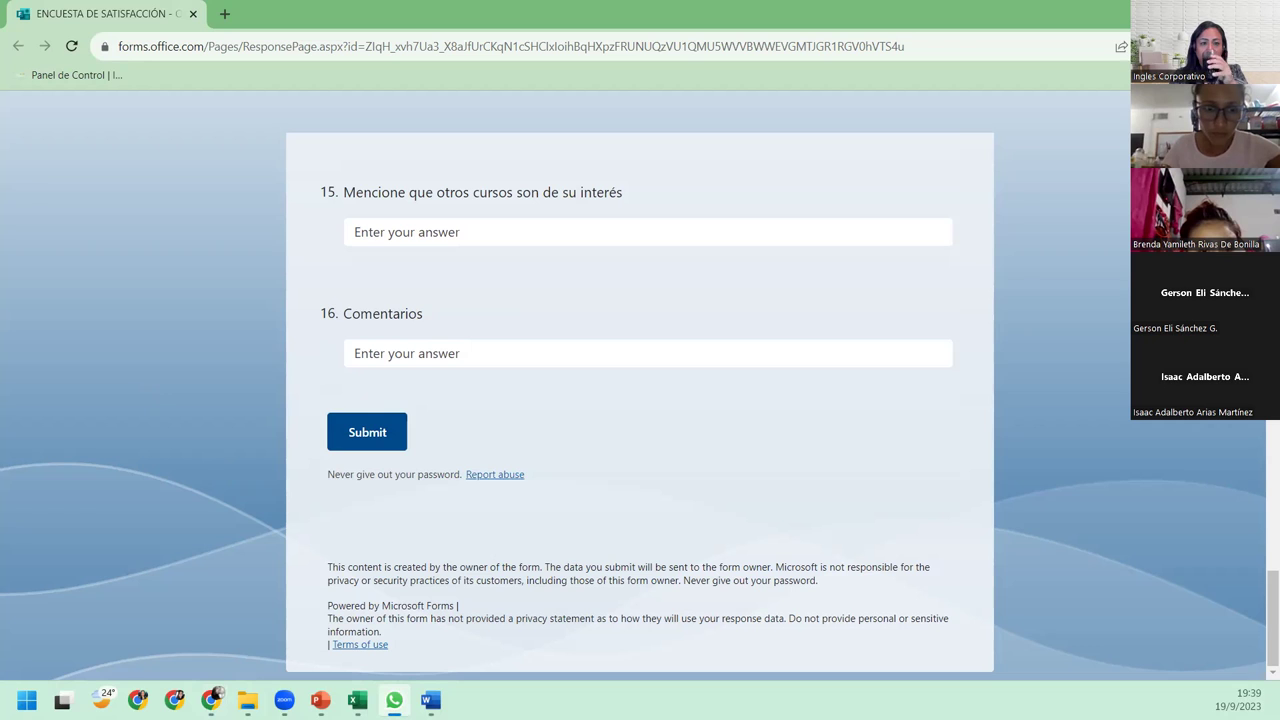
left_click(404, 226)
scroll(404, 226, "up", 3)
scroll(404, 219, "up", 1)
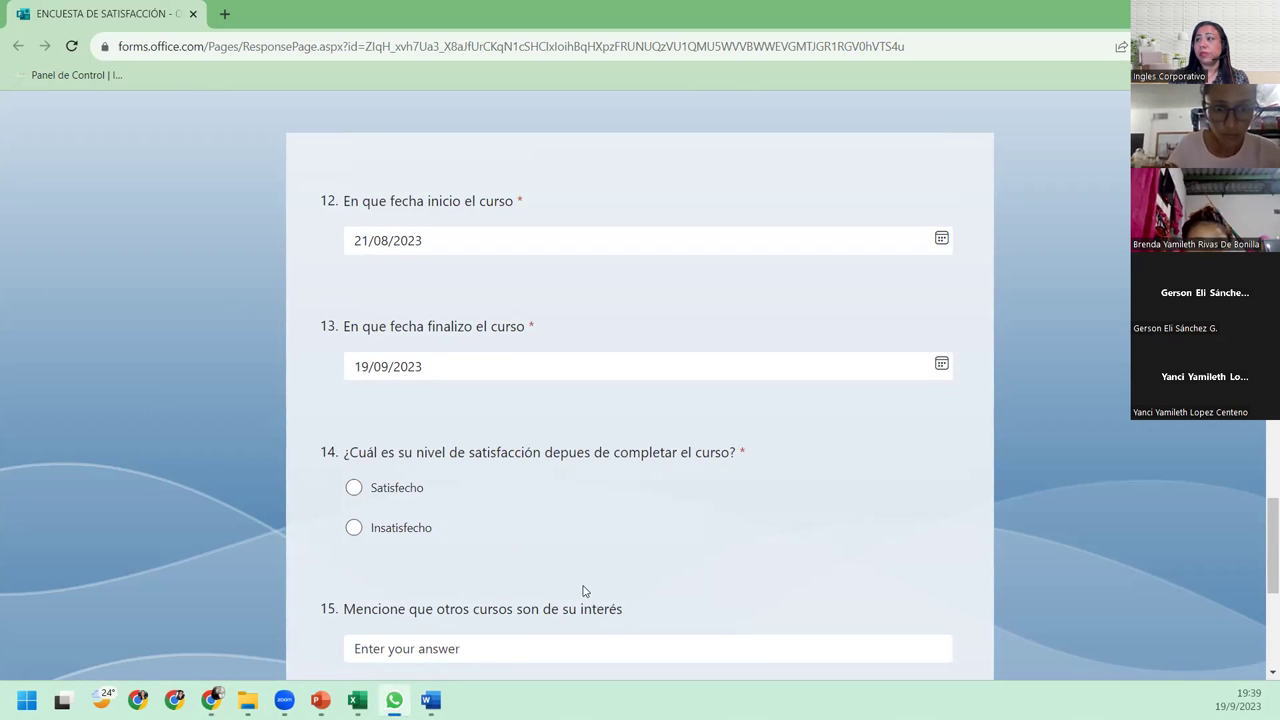
scroll(590, 575, "up", 3)
scroll(600, 555, "up", 4)
scroll(600, 555, "up", 3)
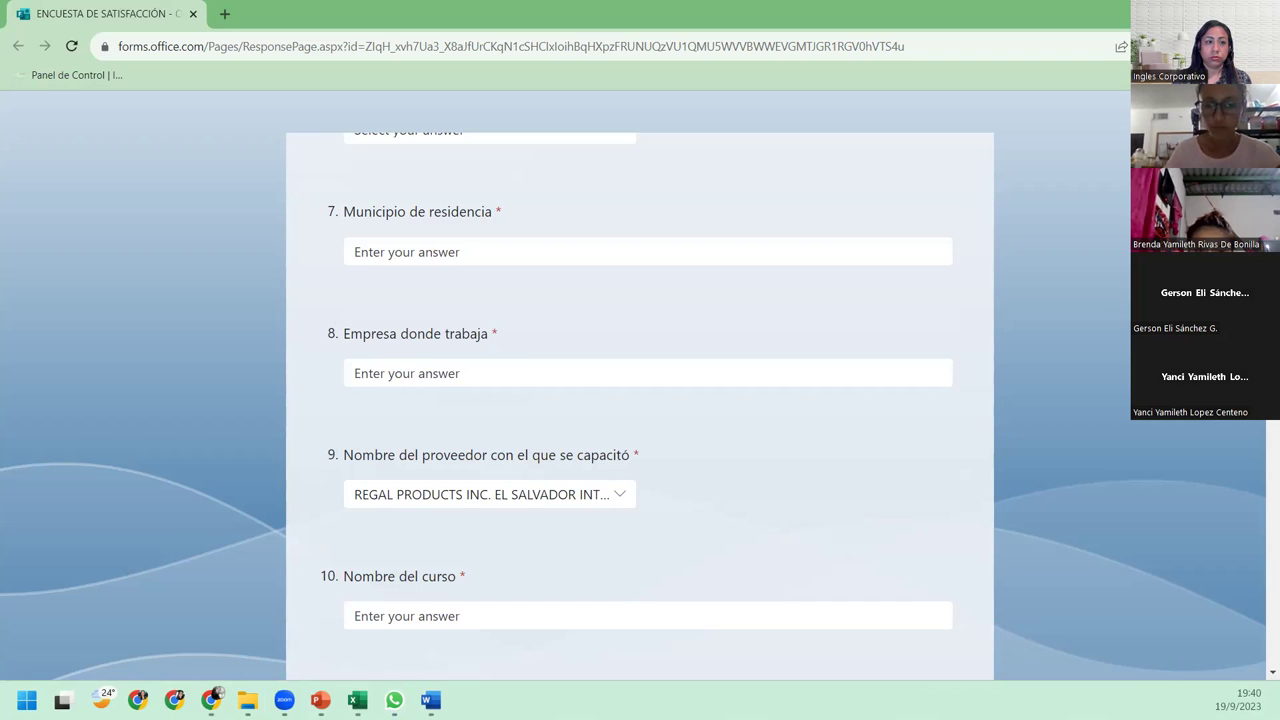
Close WhatsApp and return from the Chrome form to the Base de Datos 1 workbook
key("alt+F4")
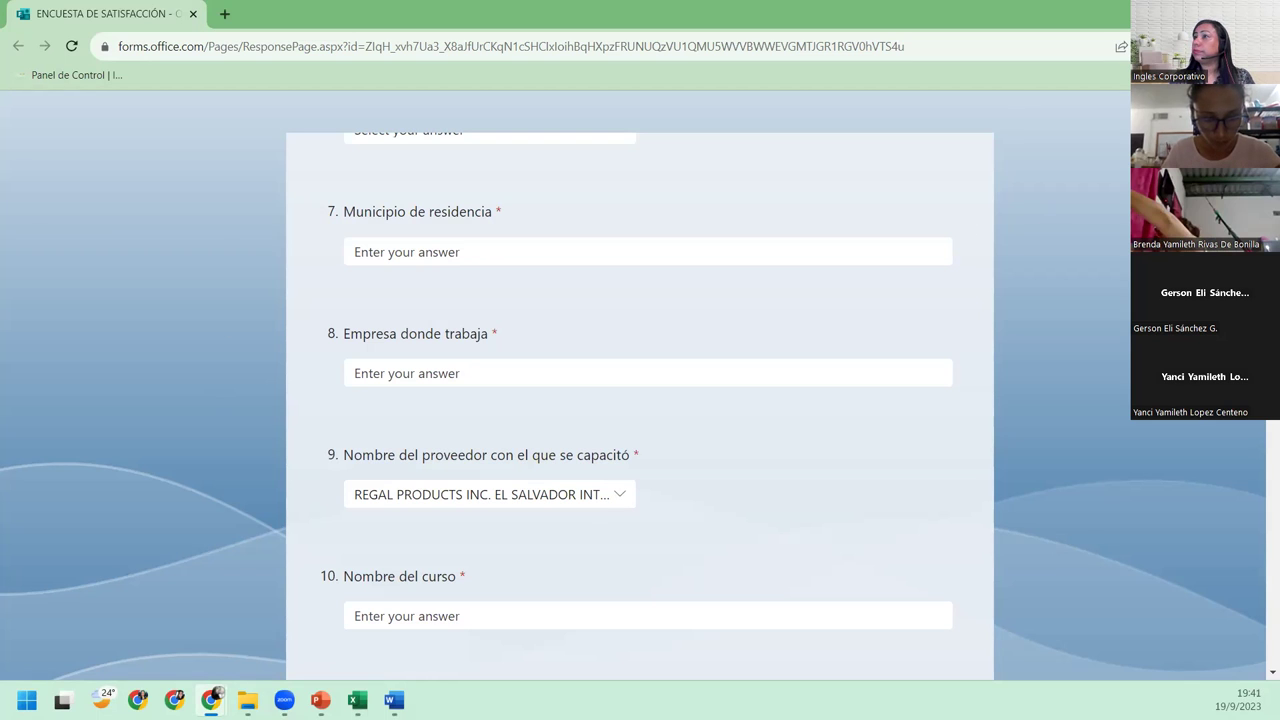
key("alt+Tab")
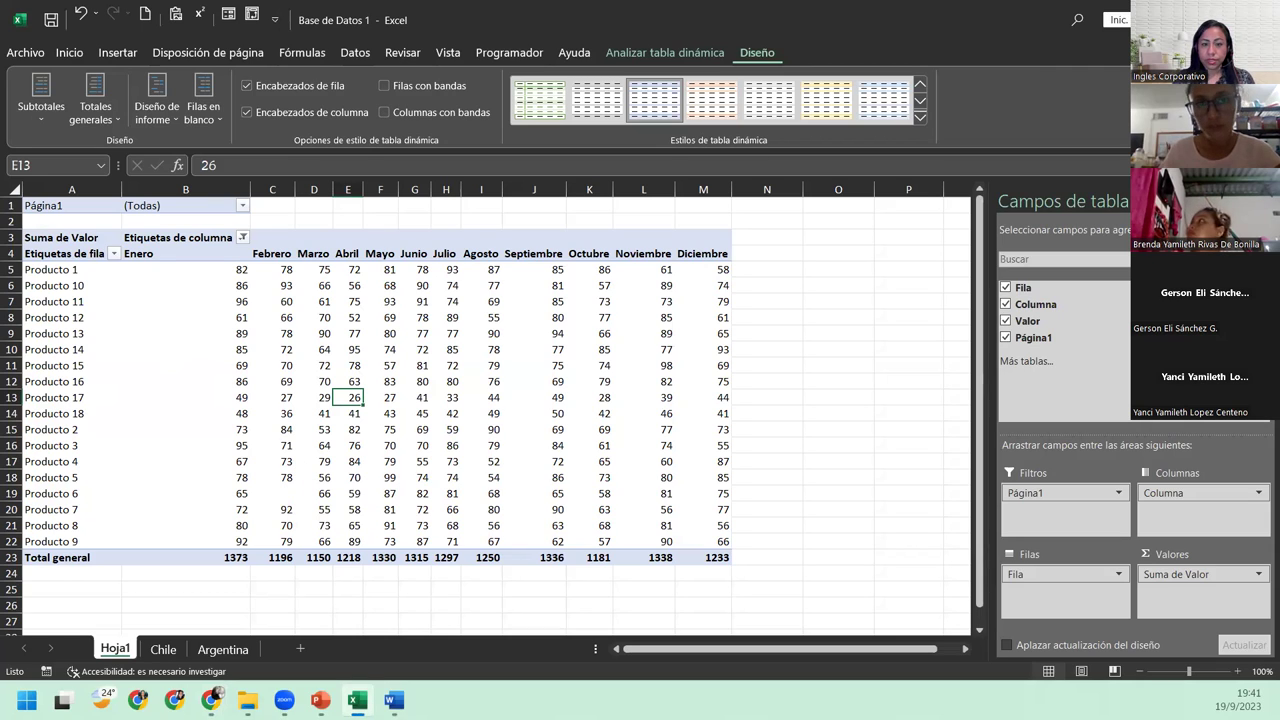
Inspect the Hoja1 pivot's product rows, selecting labels such as Producto 3, 10 and 11
left_click(131, 455)
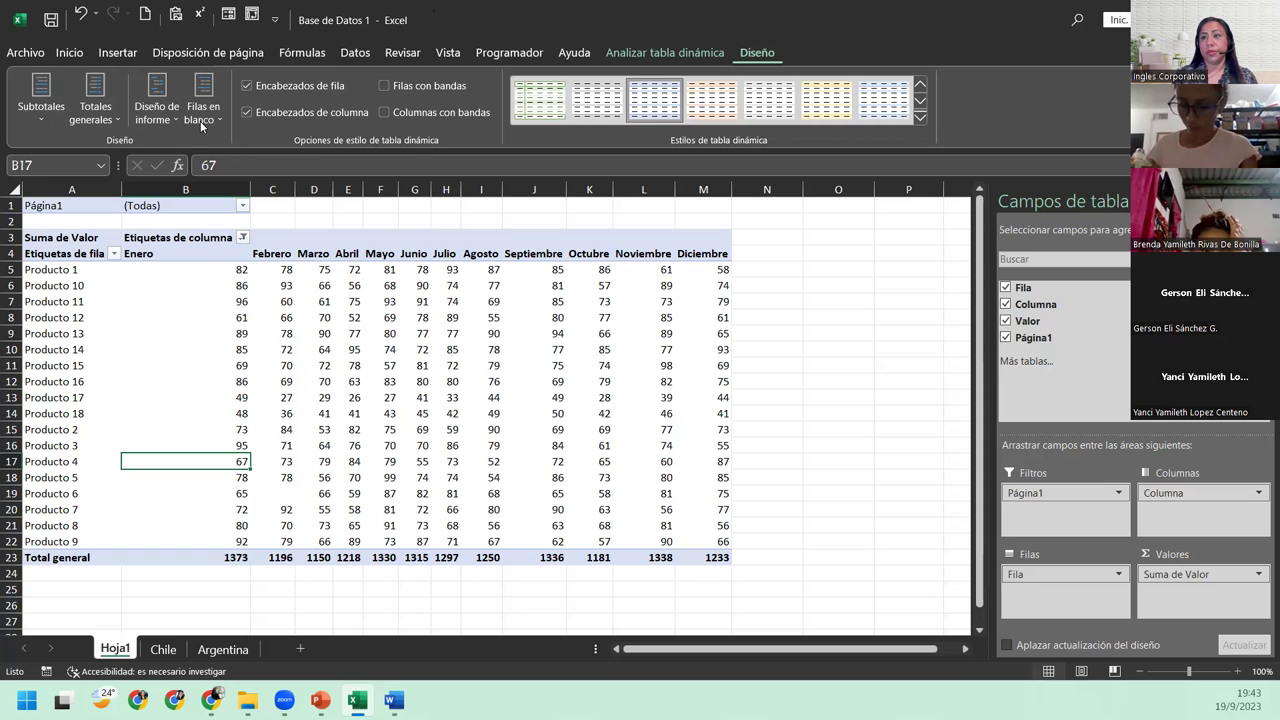
left_click(137, 367)
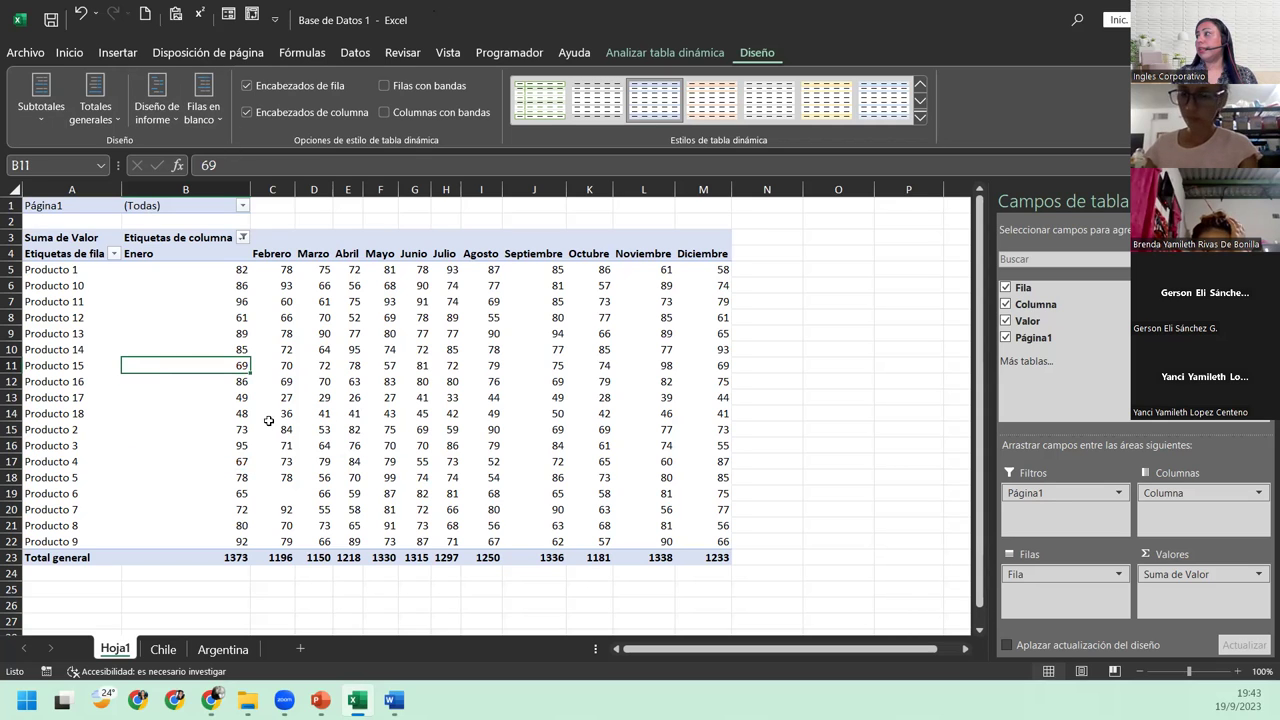
left_click(55, 301)
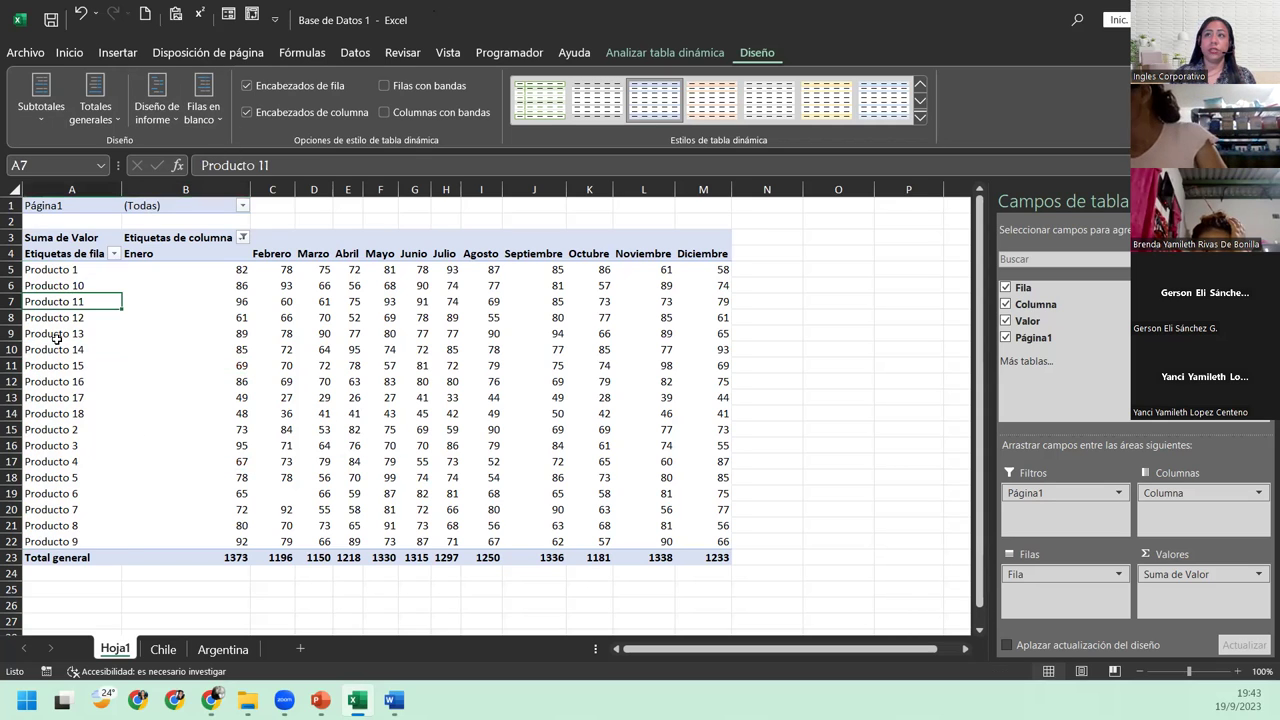
left_click(58, 317)
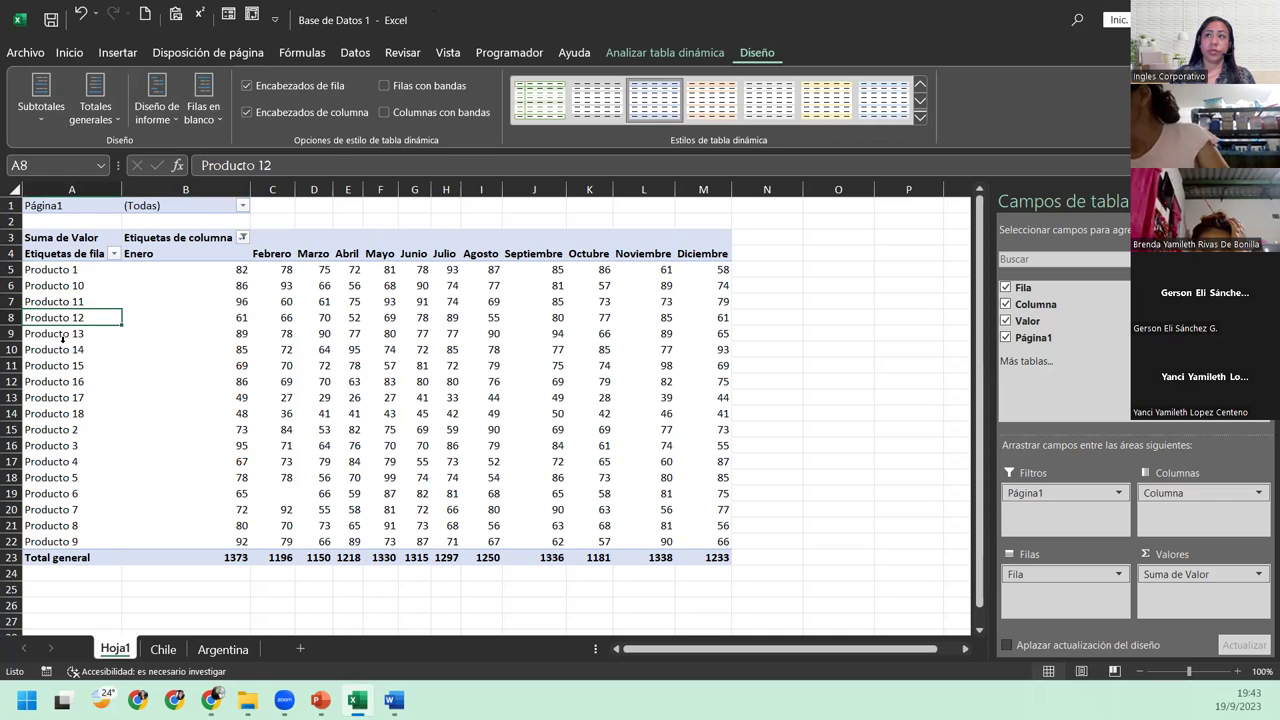
left_click(30, 445)
left_click(34, 491)
left_click(34, 509)
left_click(64, 479)
left_click(66, 447)
left_click(68, 401)
left_click(80, 285)
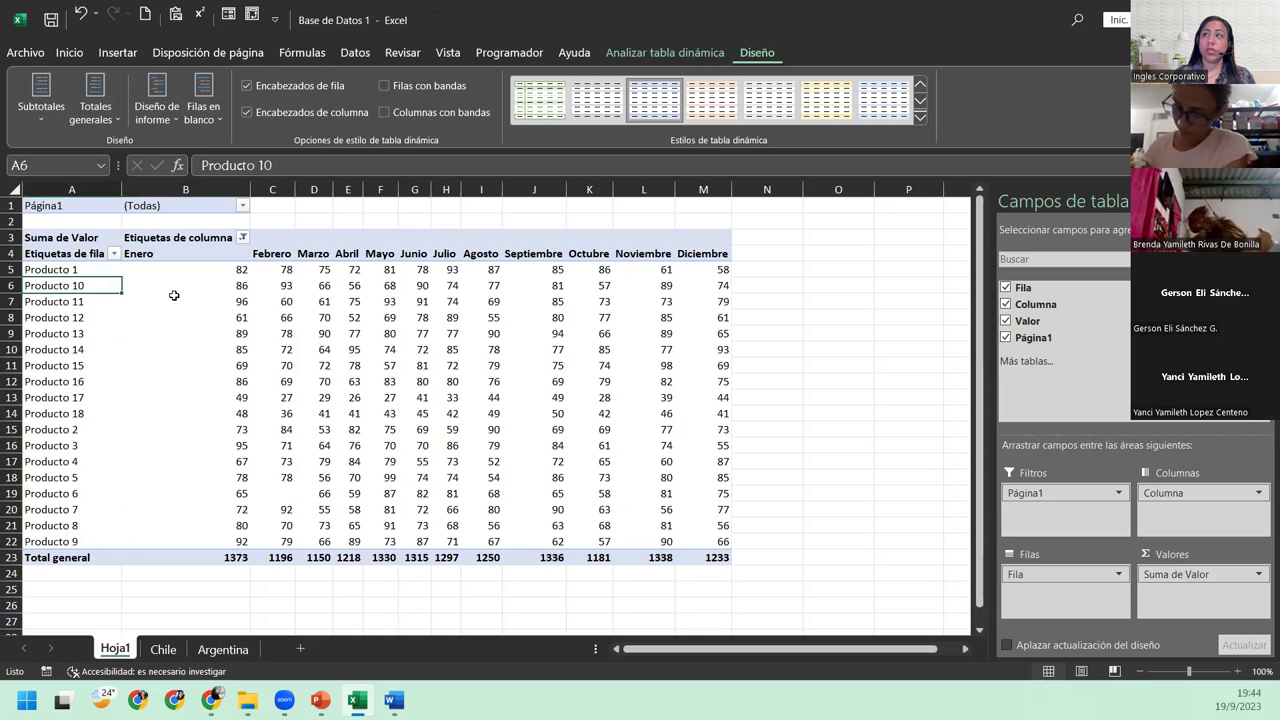
Step across Producto 13's monthly totals through to December
left_click(392, 330)
left_click(481, 333)
left_click(589, 333)
left_click(680, 335)
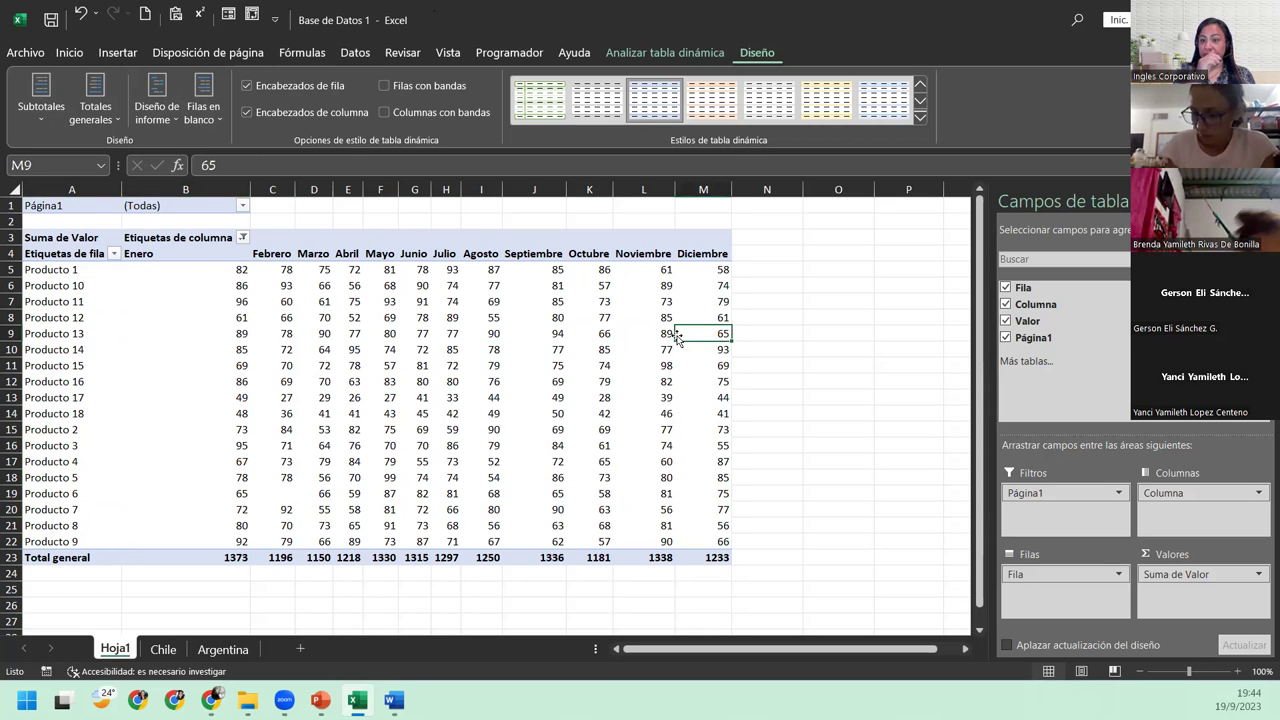
Compare the Chile sheet's vendedor table with the Hoja1 pivot rows, ending on Chile
left_click(164, 649)
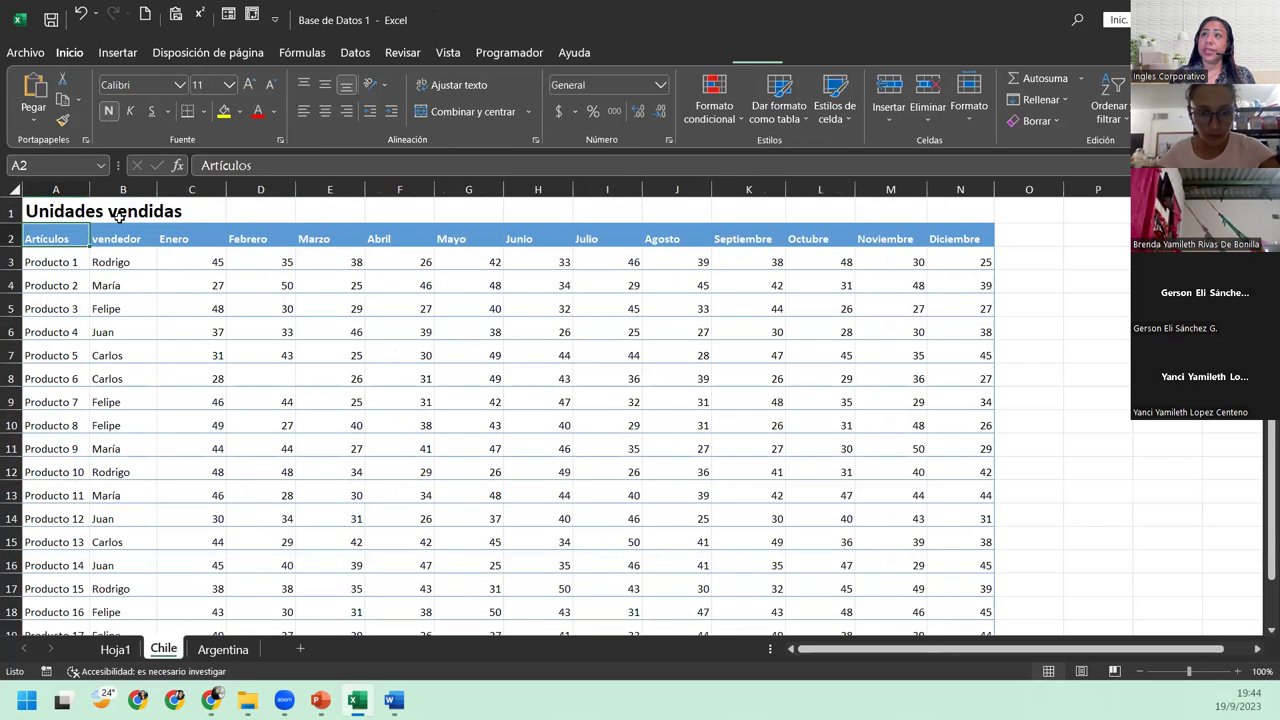
left_click(118, 232)
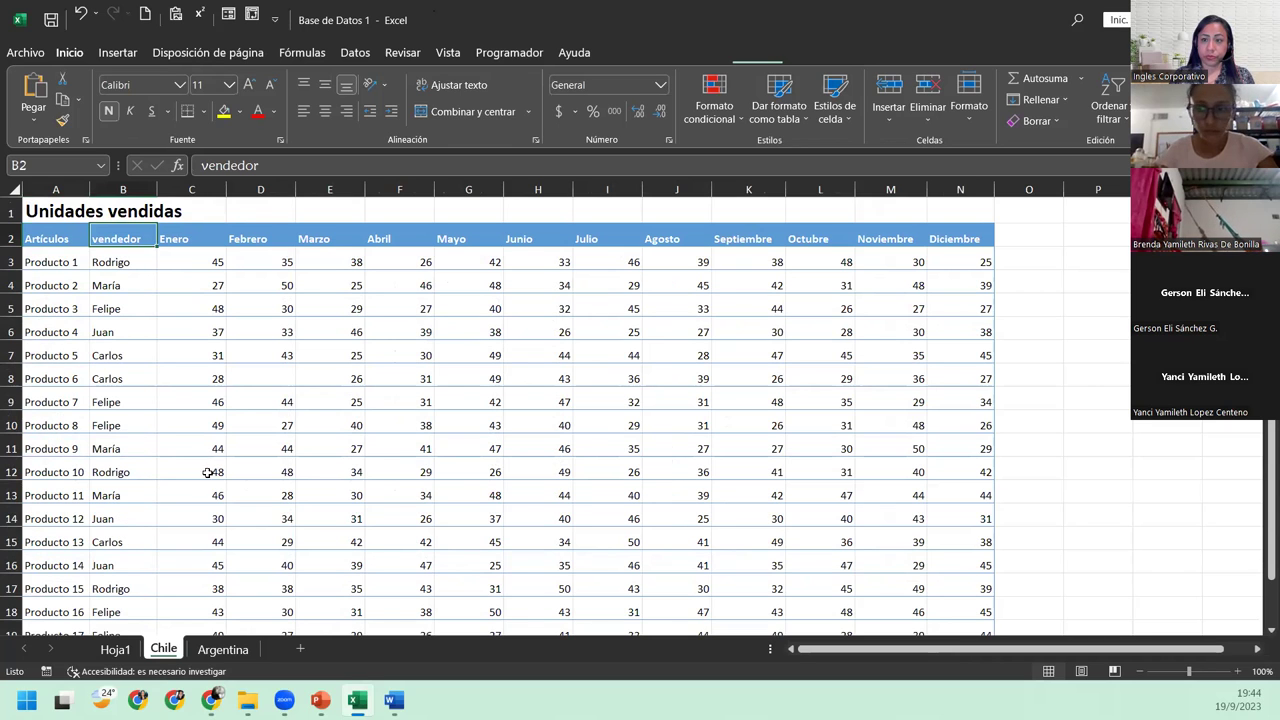
left_click(128, 650)
left_click(47, 262)
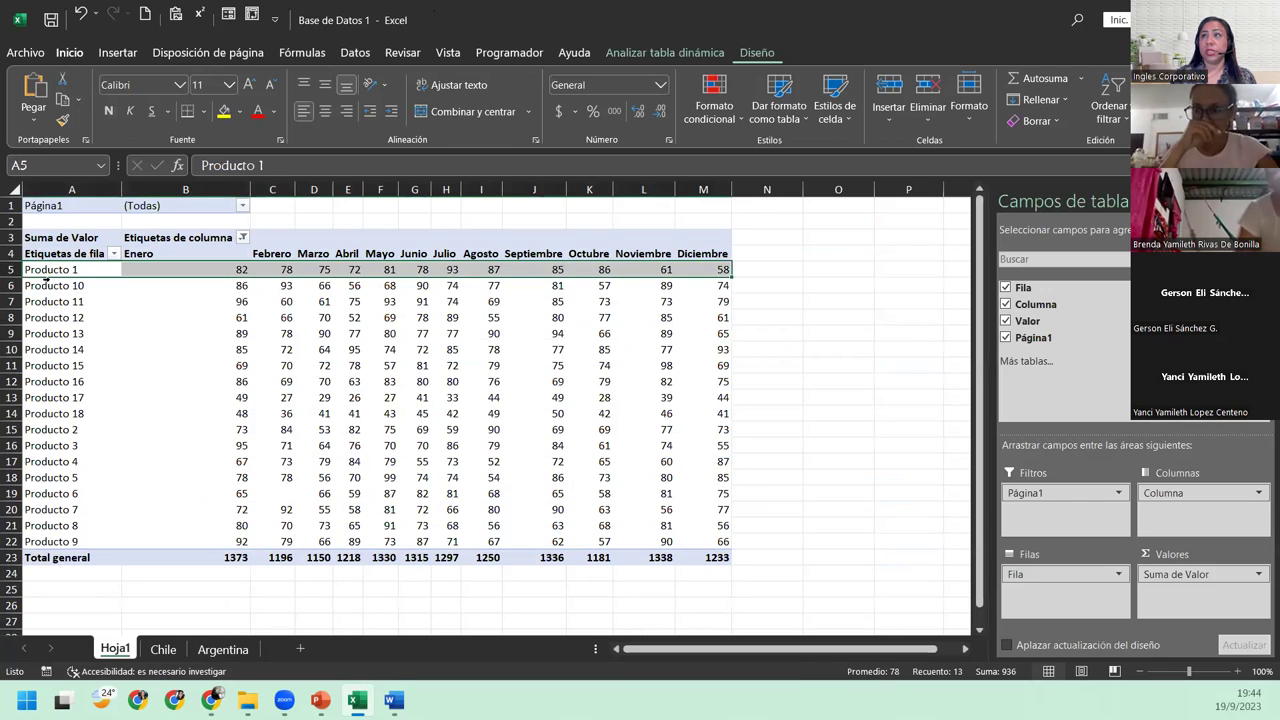
left_click(48, 285)
left_click(66, 349)
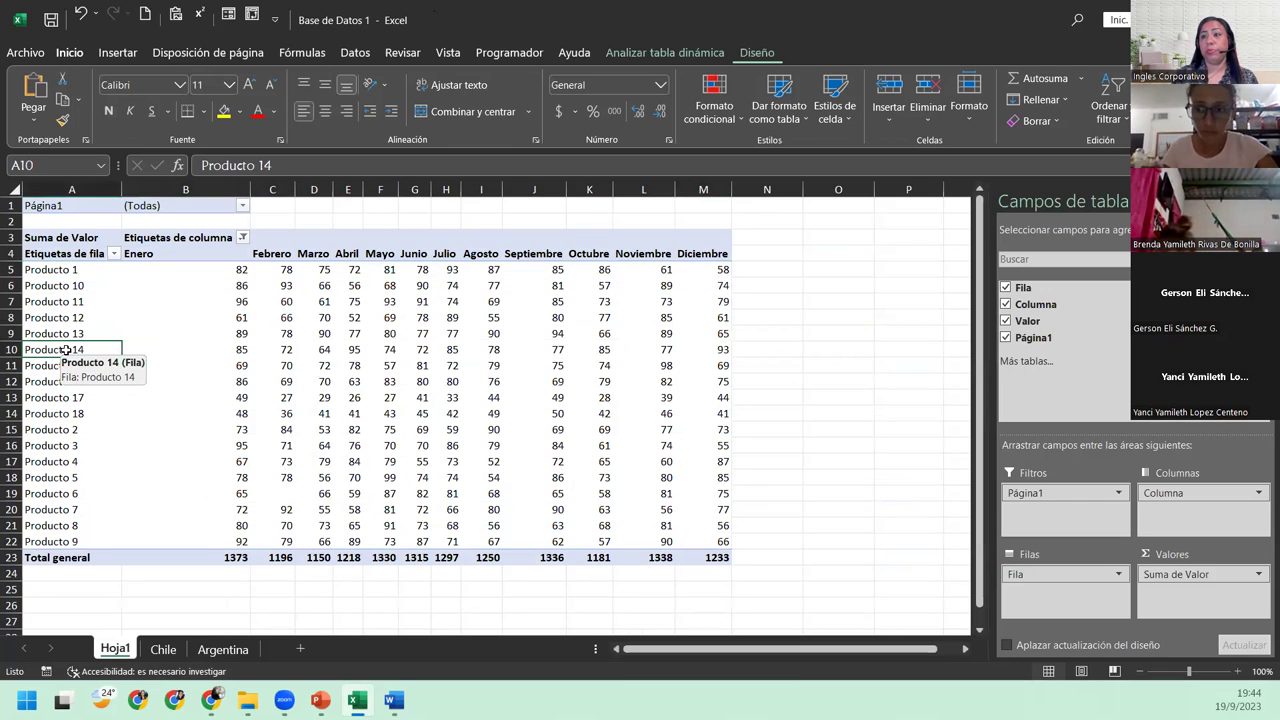
left_click(166, 649)
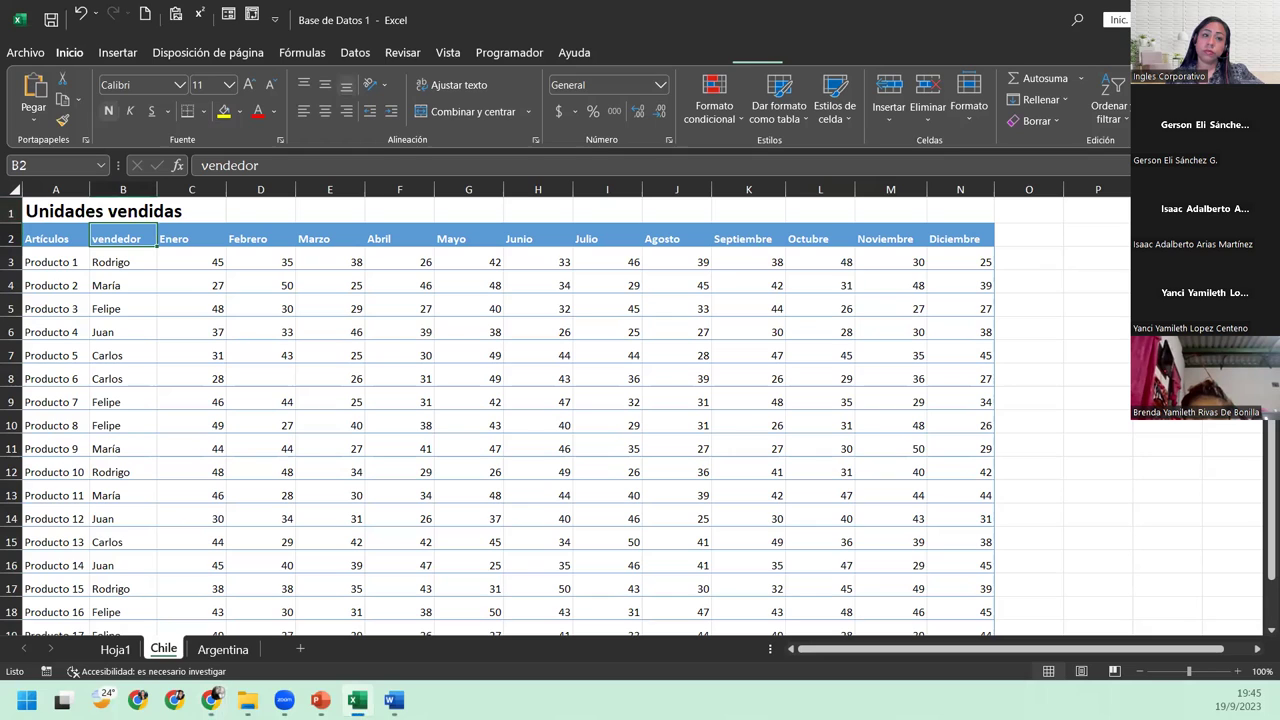
key("alt+Tab")
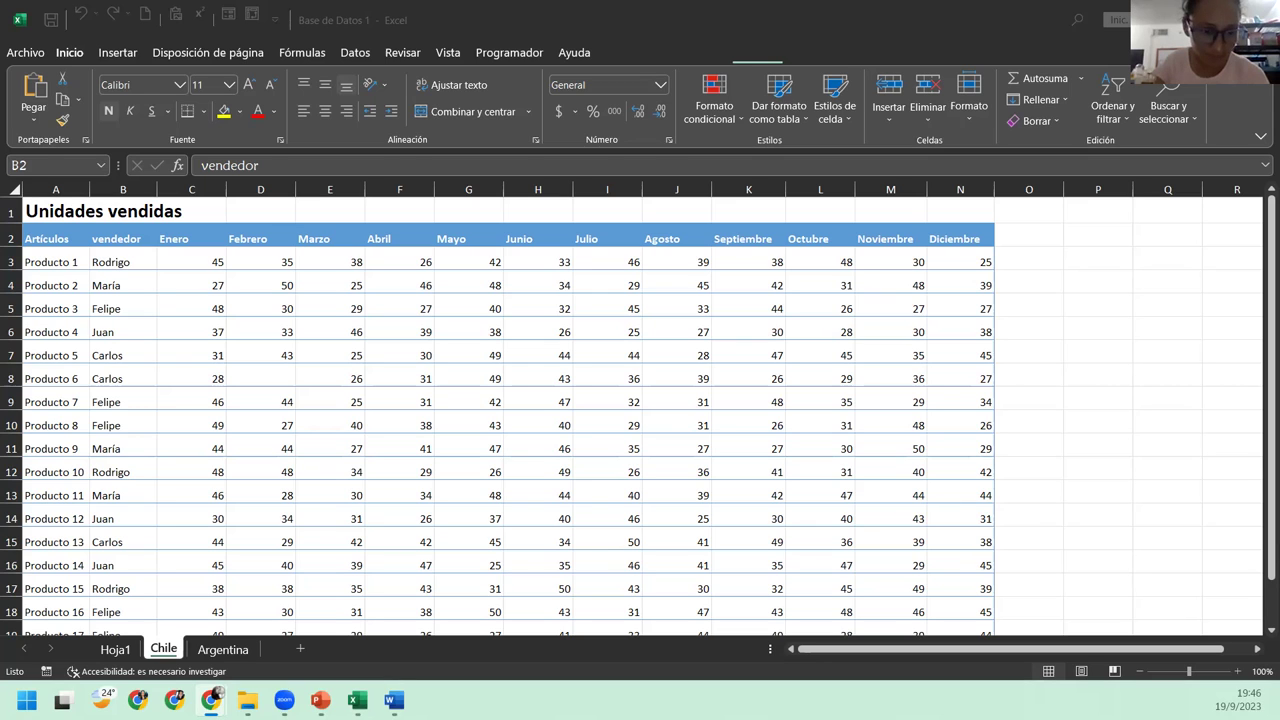
left_click(141, 355)
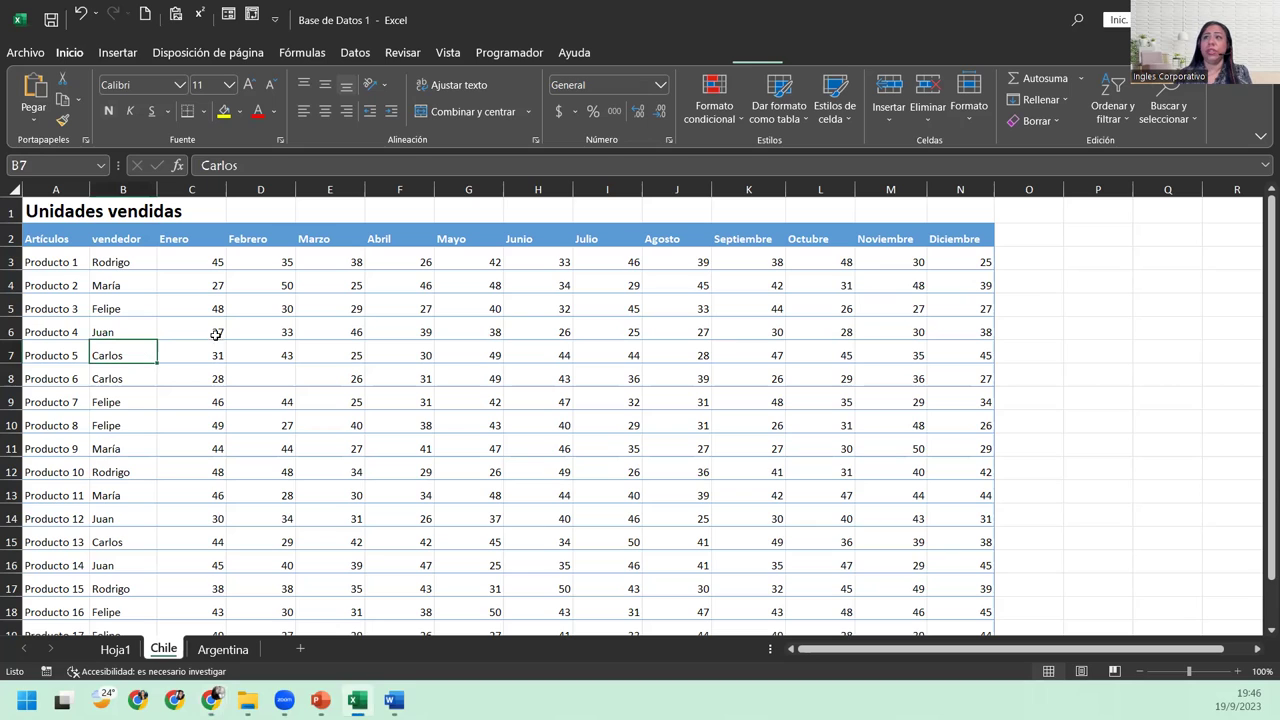
left_click(114, 262)
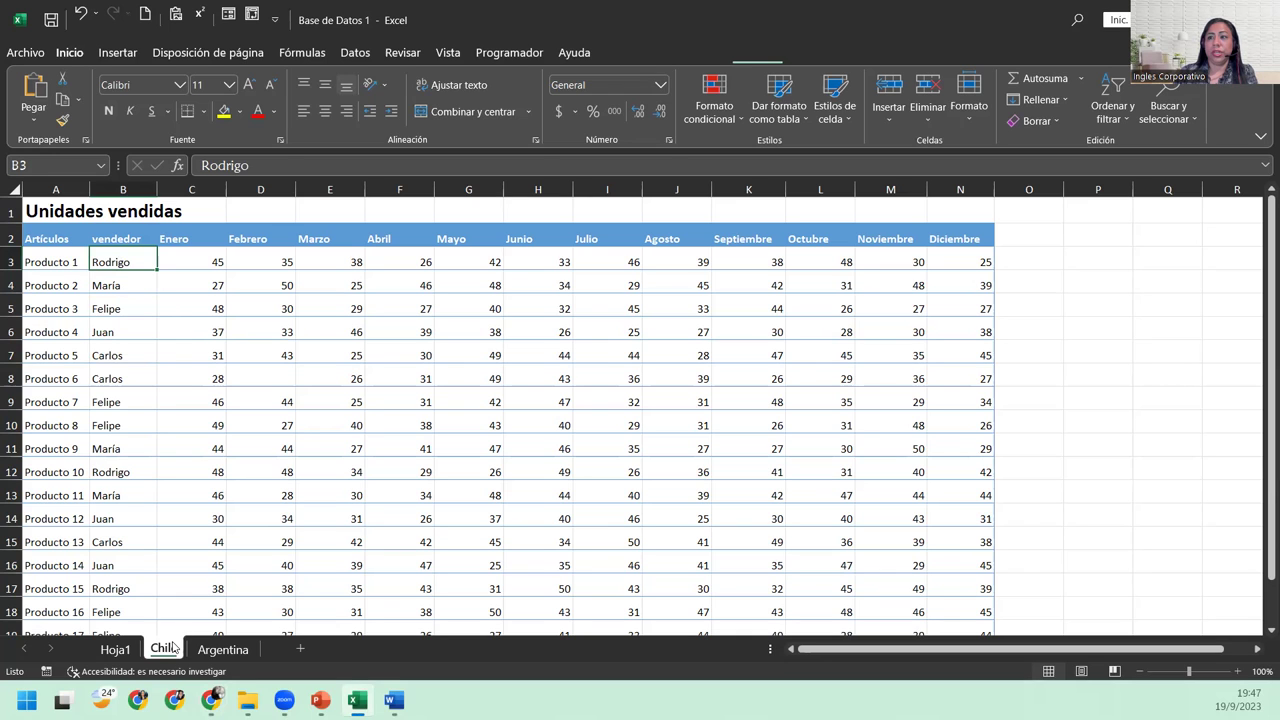
left_click(215, 650)
left_click(159, 651)
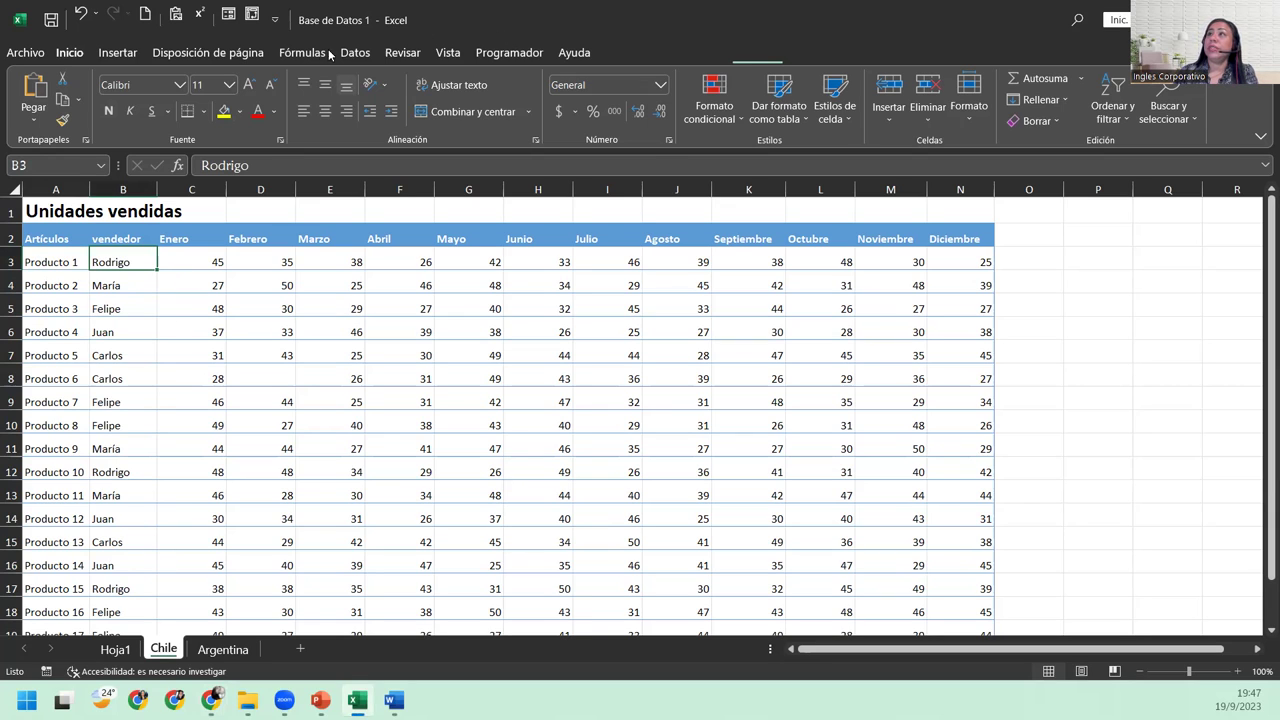
Start the PivotTable wizard with multiple consolidation ranges, a pivot table report, and one page field
left_click(252, 17)
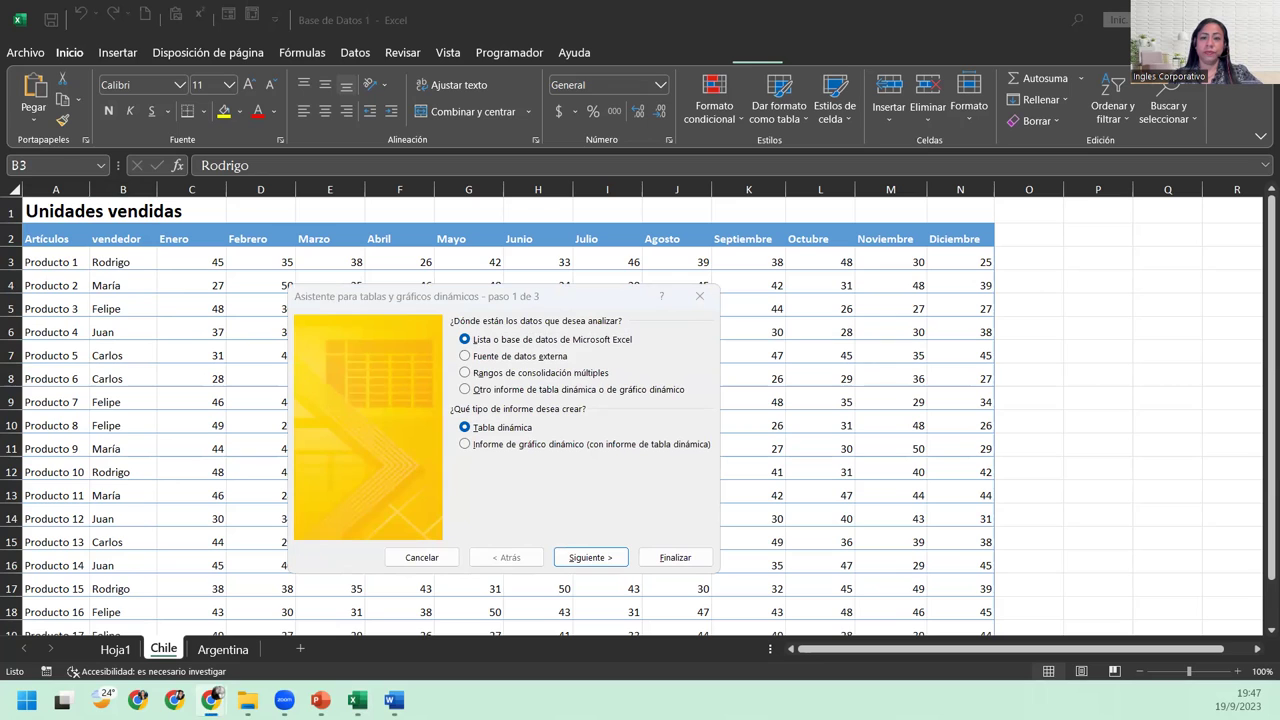
left_click(467, 374)
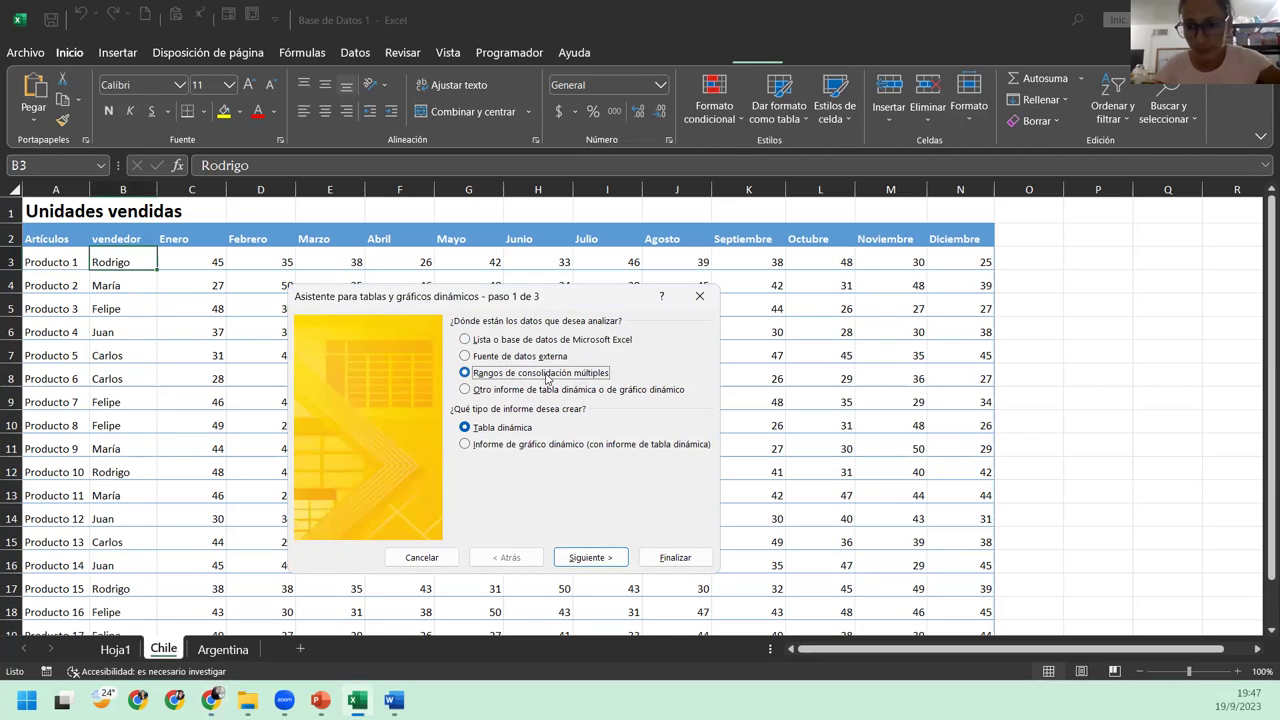
left_click(499, 428)
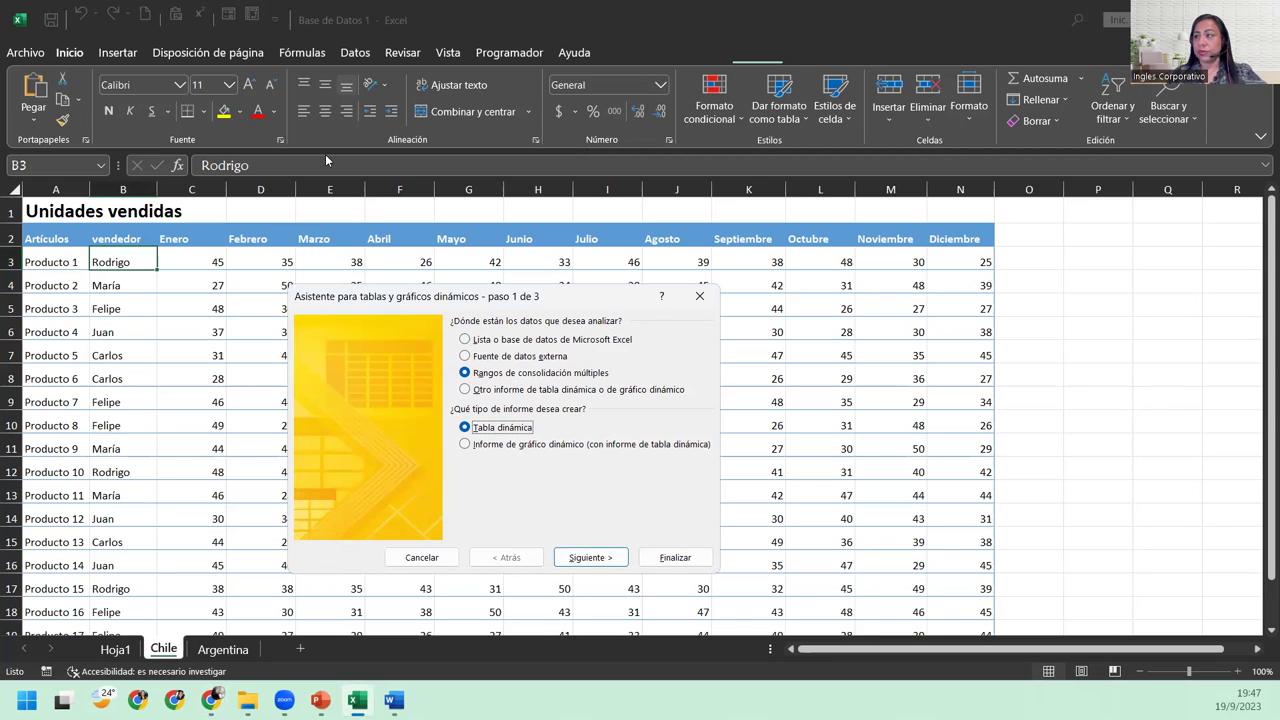
left_click(586, 557)
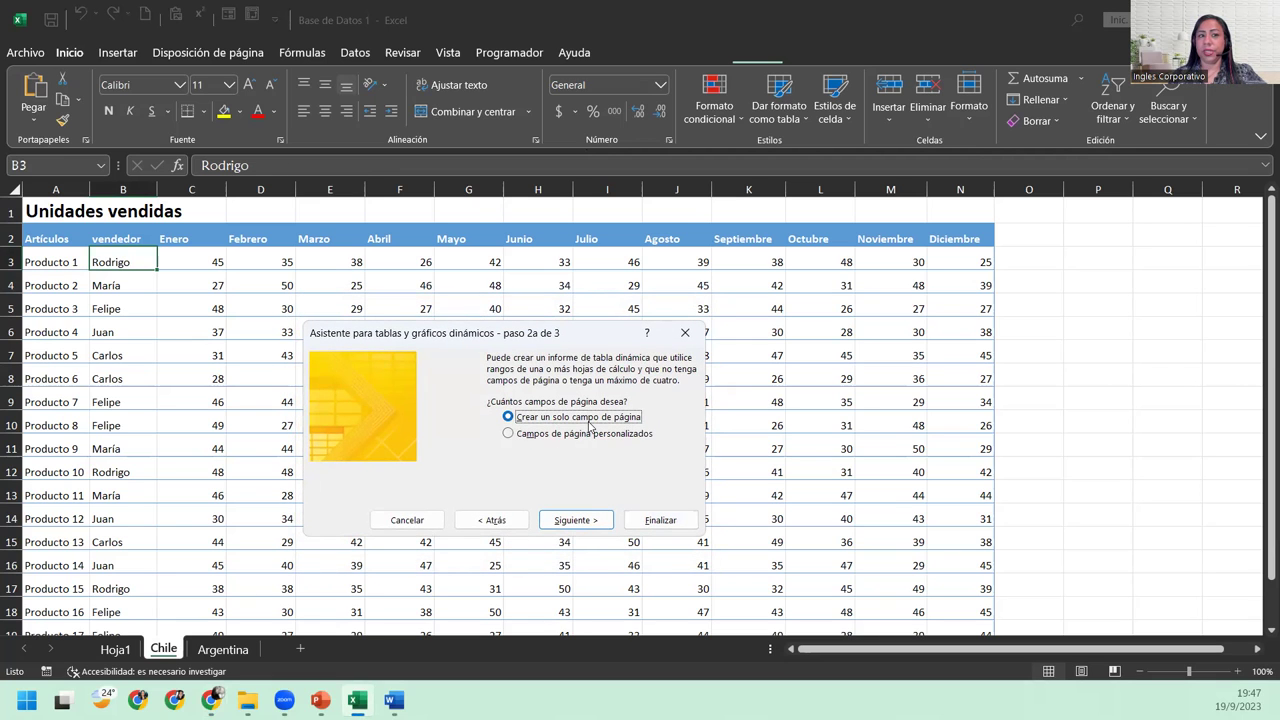
left_click(565, 518)
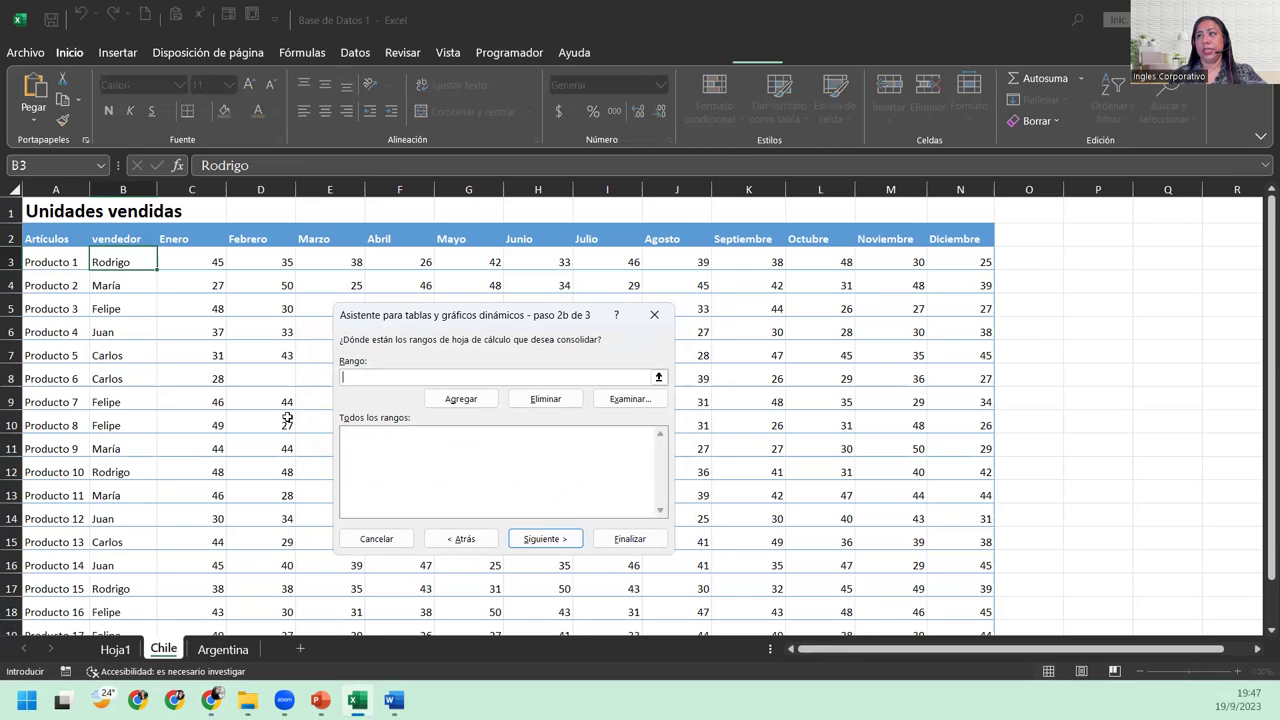
Add Chile!$B$2:$N$20 and Argentina!$B$2:$N$18 to the wizard's consolidation range list
left_click(103, 229)
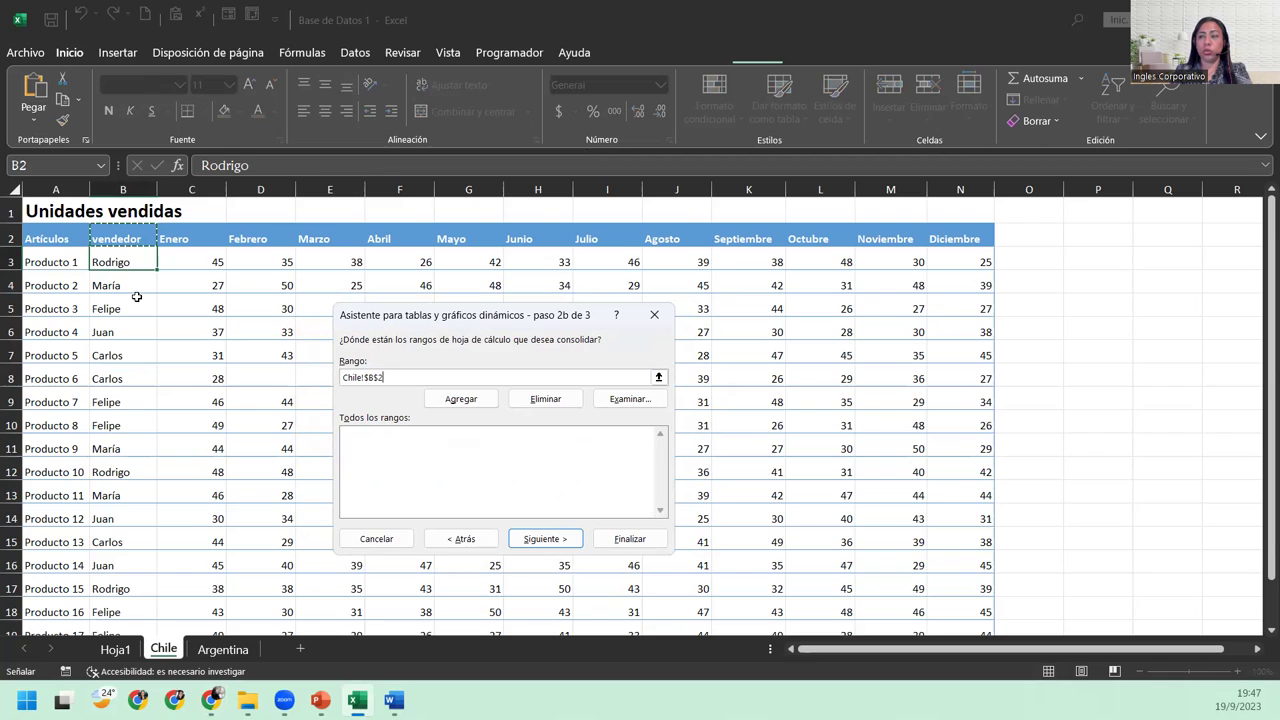
key("ctrl+shift+End")
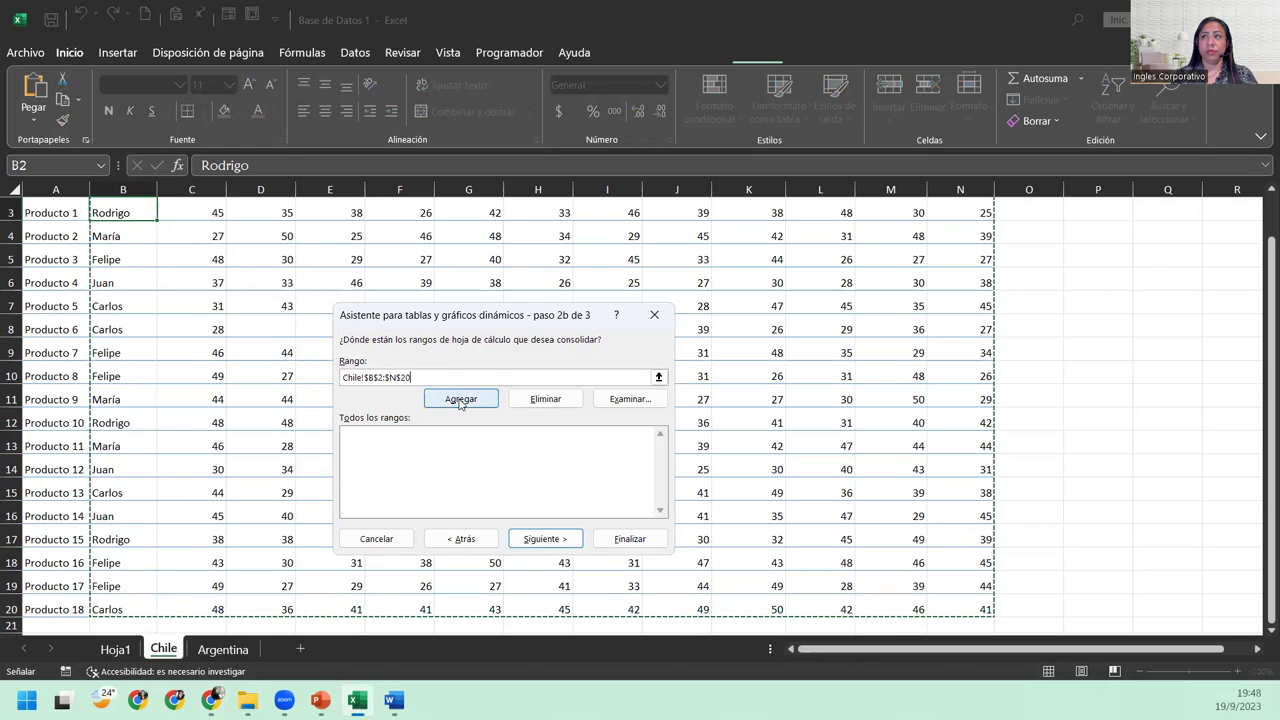
left_click(460, 400)
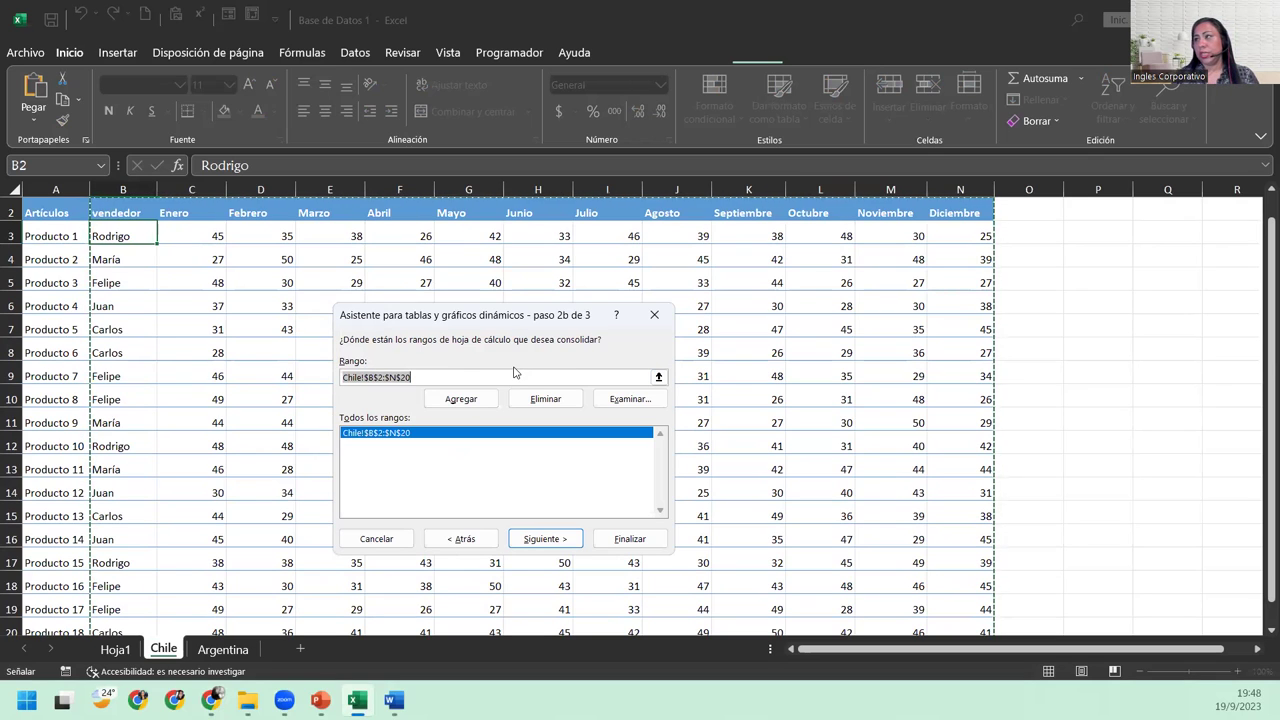
key("Delete")
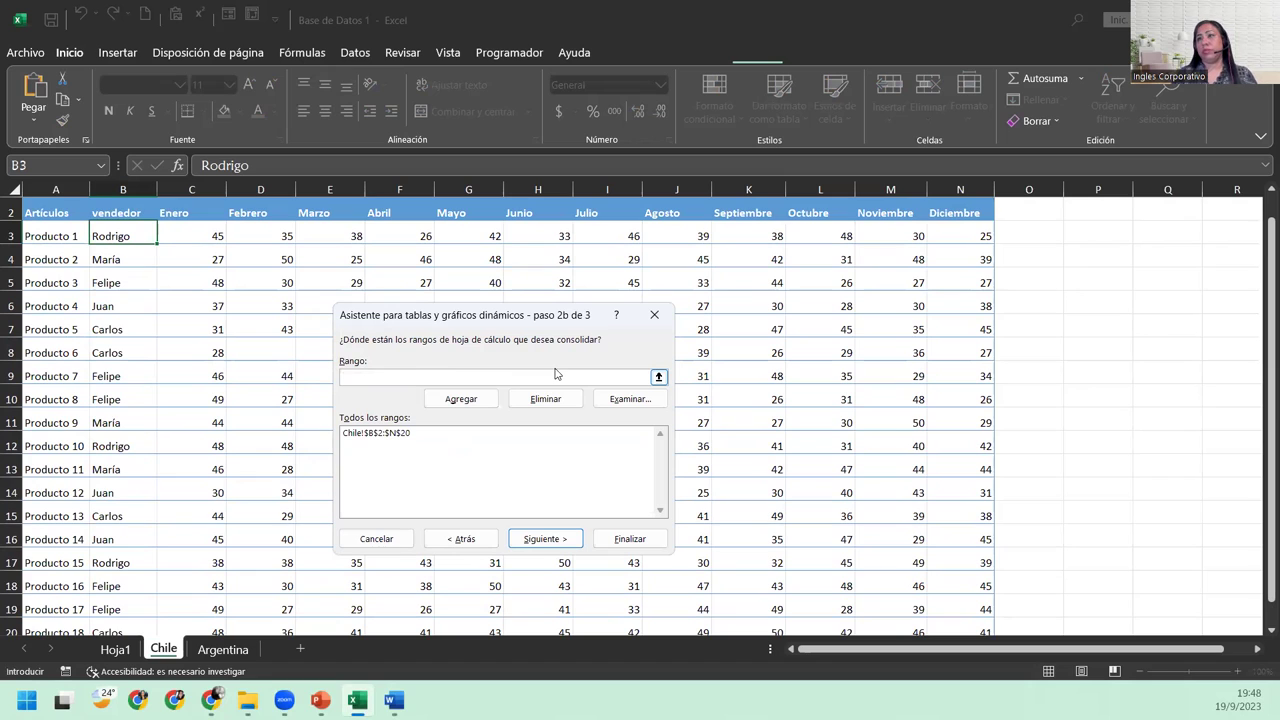
left_click(220, 652)
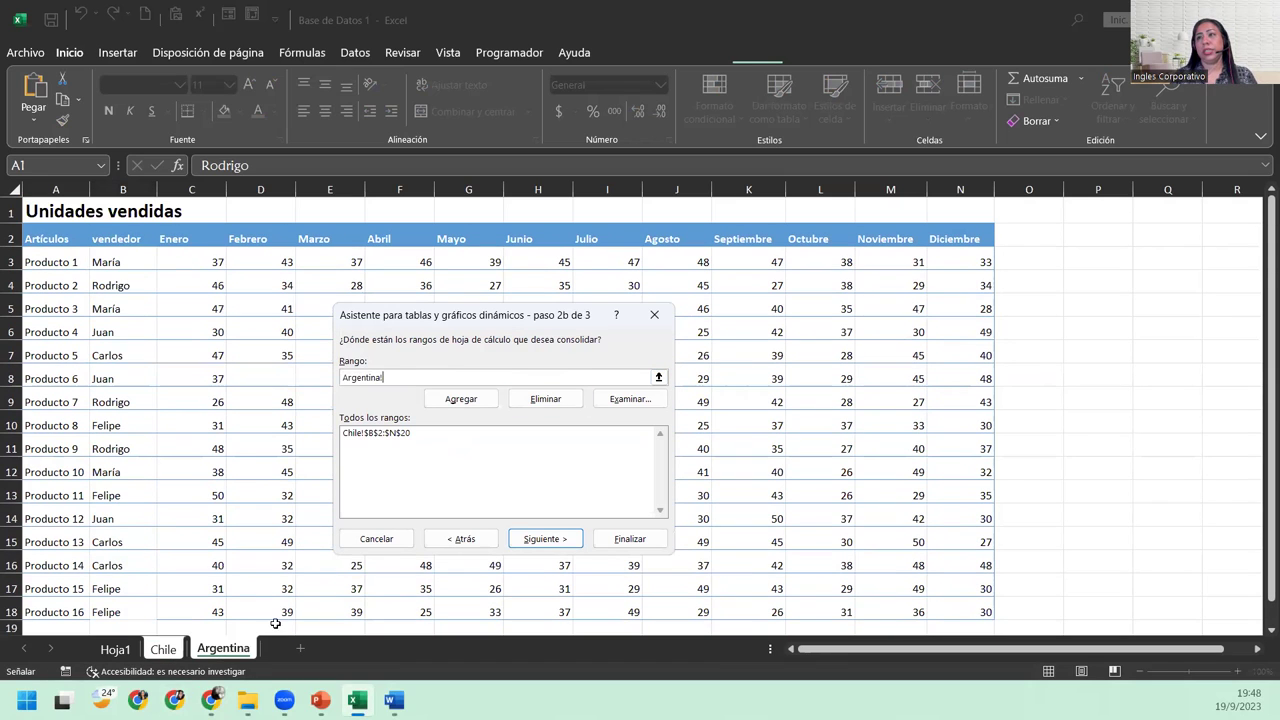
left_click(138, 236)
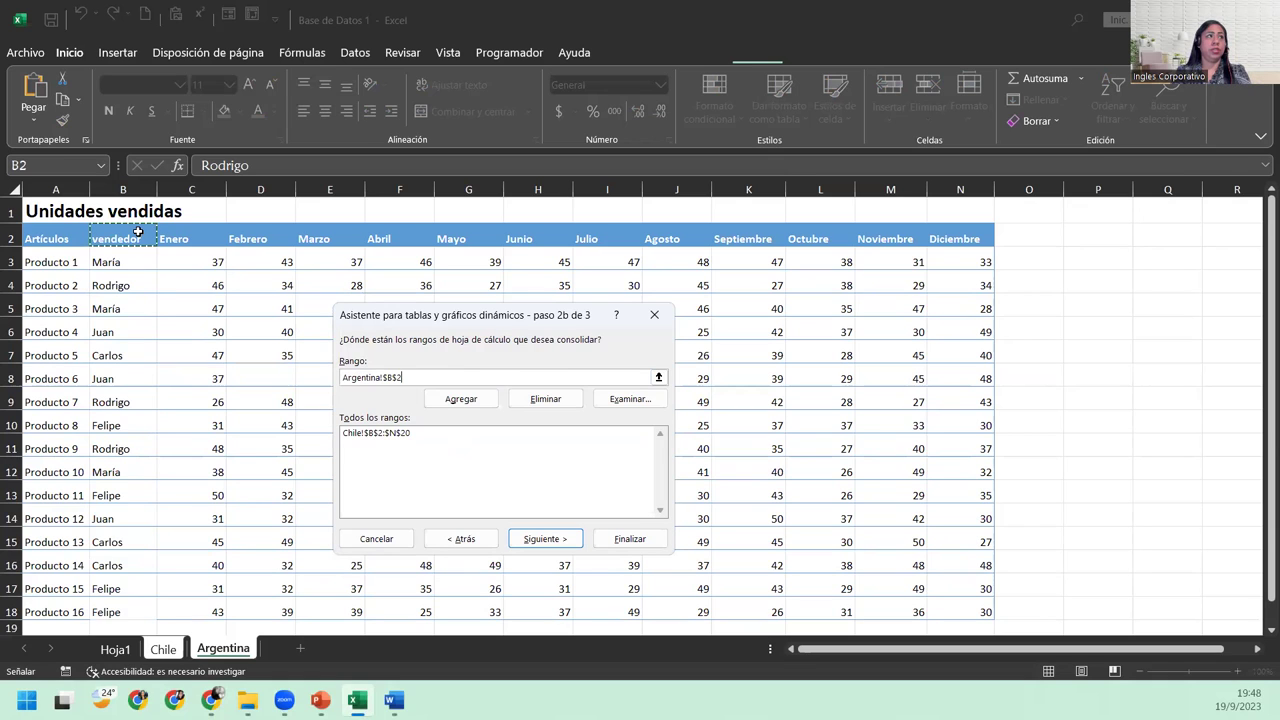
key("ctrl+shift+Down")
key("ctrl+shift+Right")
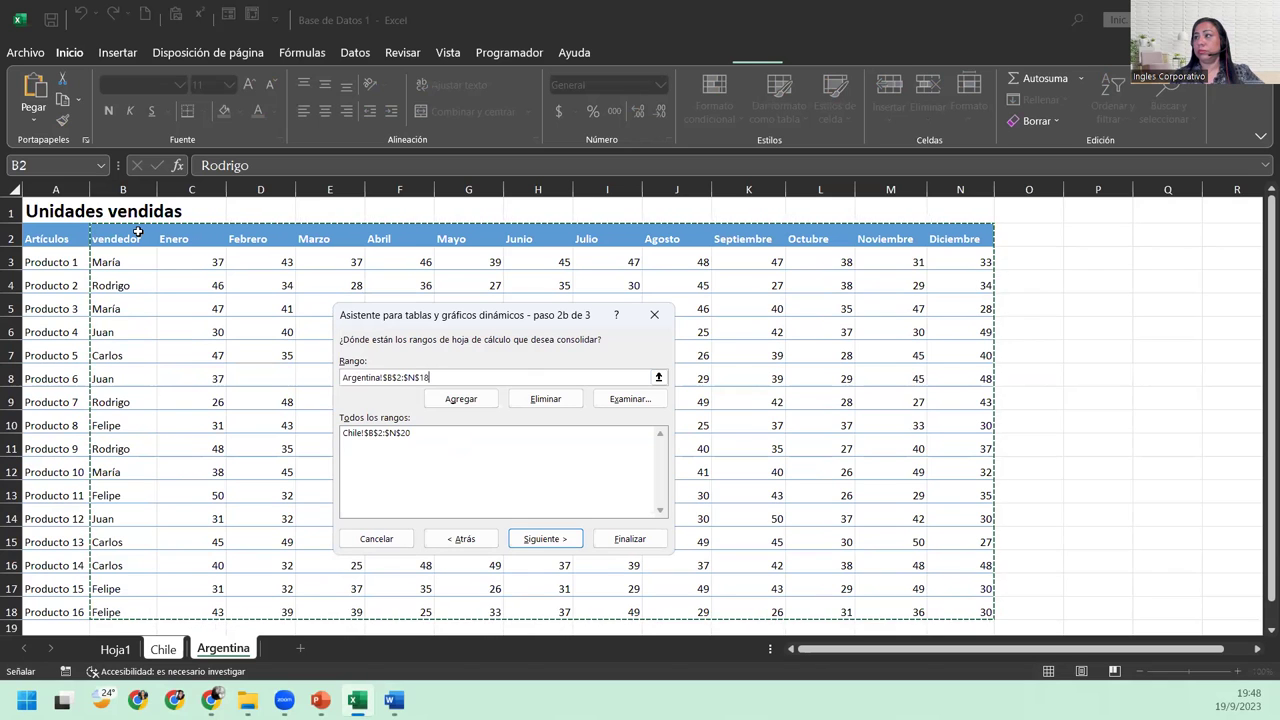
left_click(485, 401)
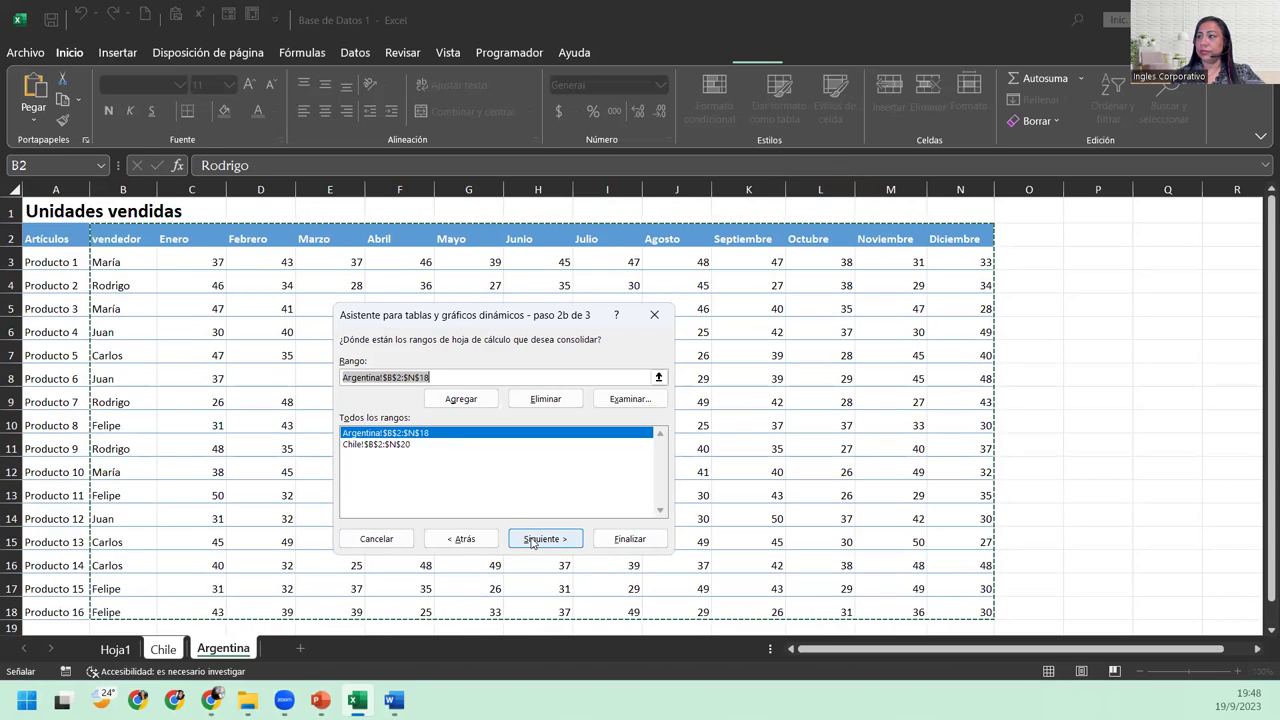
left_click(532, 540)
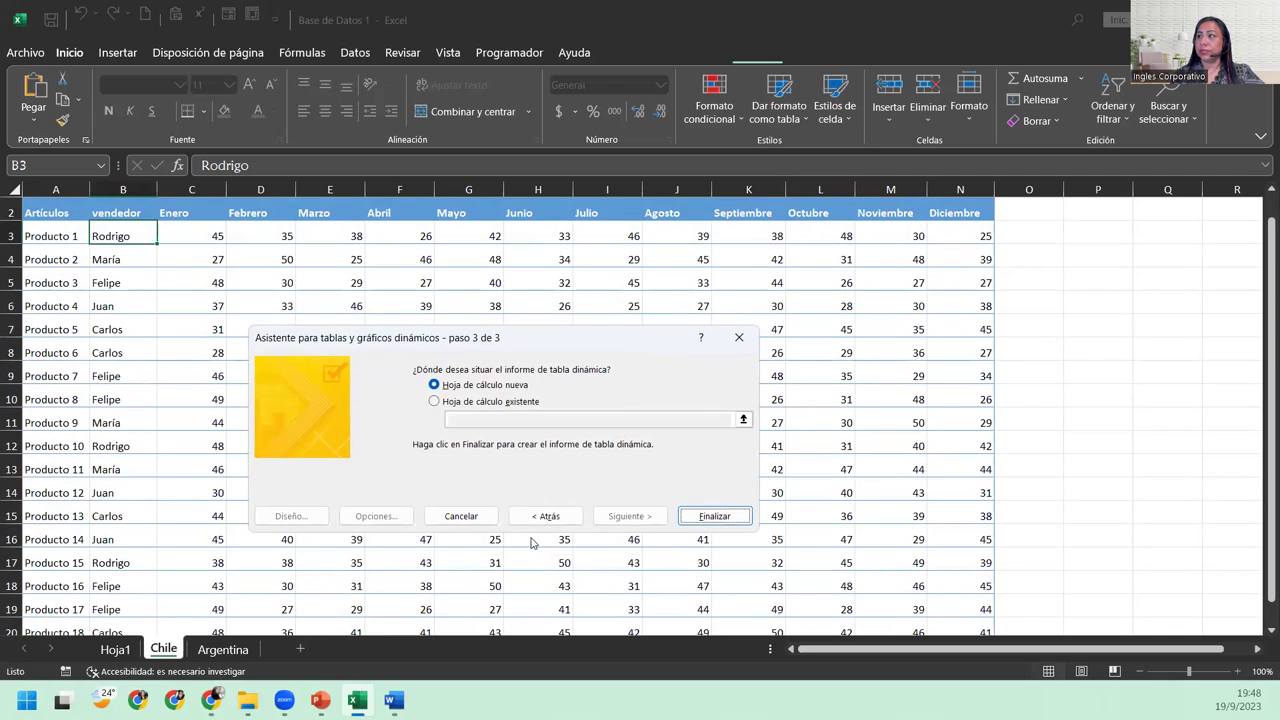
Place the consolidated pivot table on existing sheet Hoja1 at cell A30 and finish
left_click(434, 401)
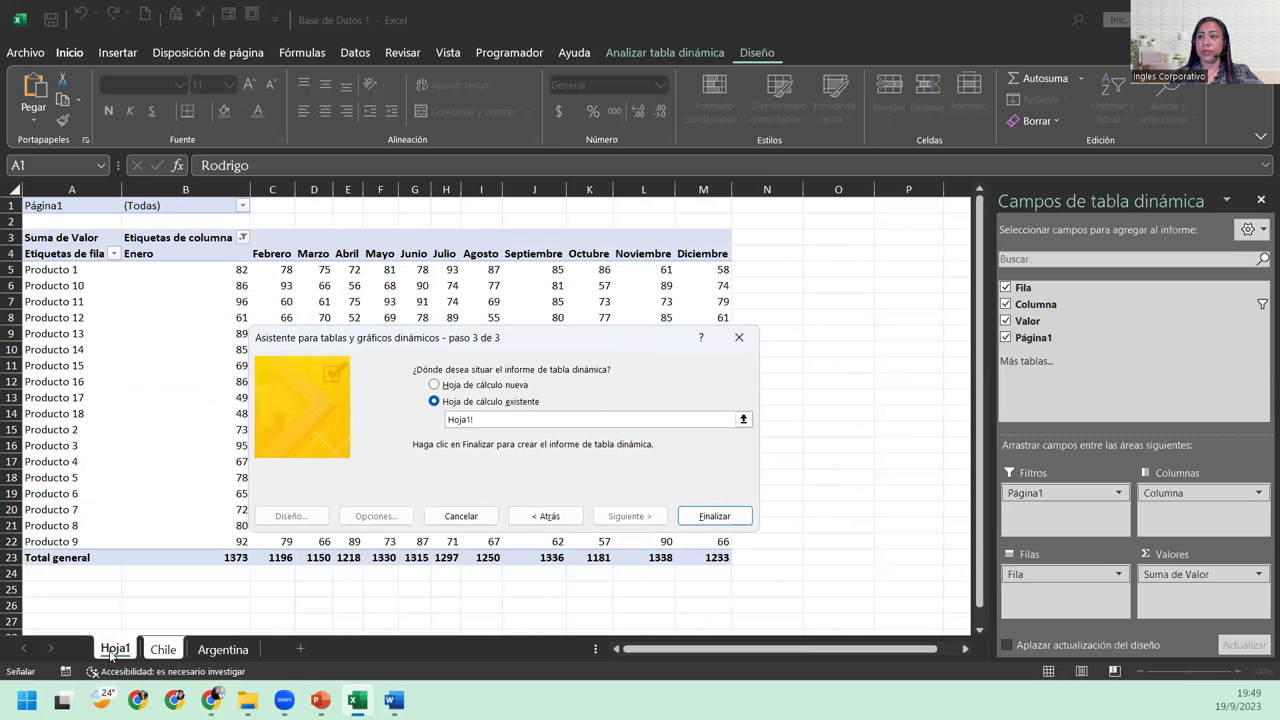
scroll(120, 583, "down", 2)
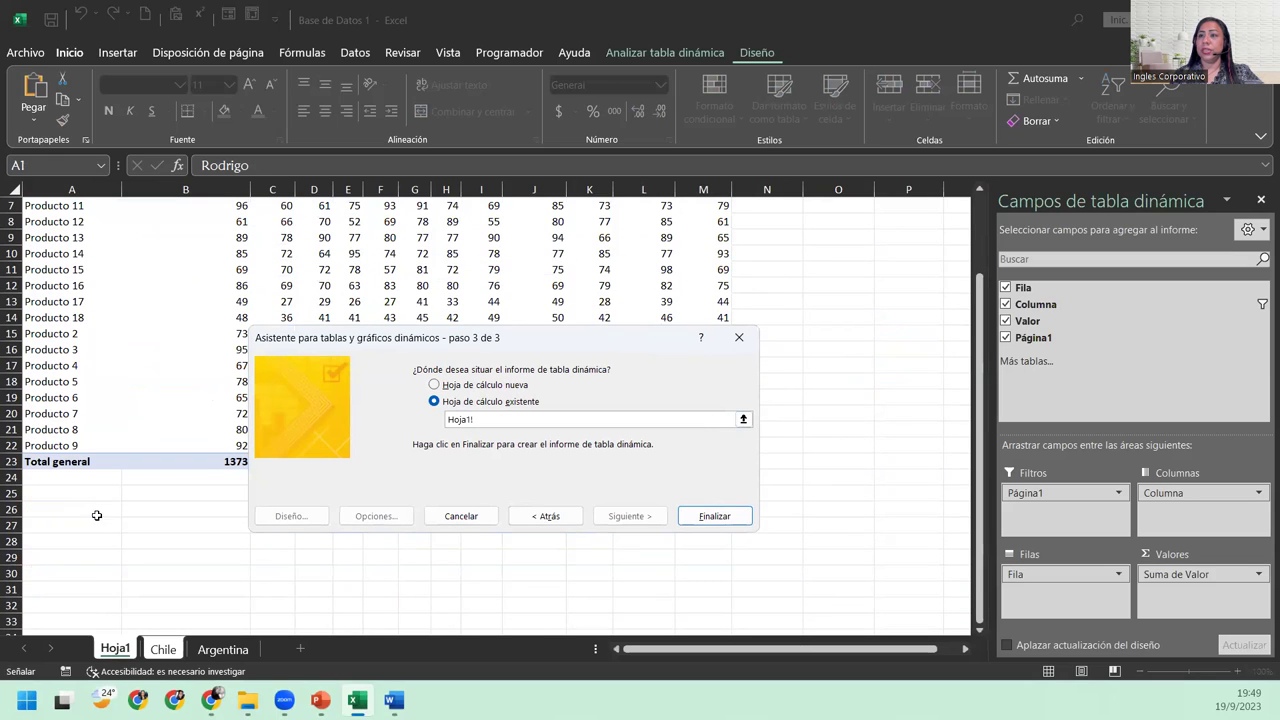
left_click(71, 573)
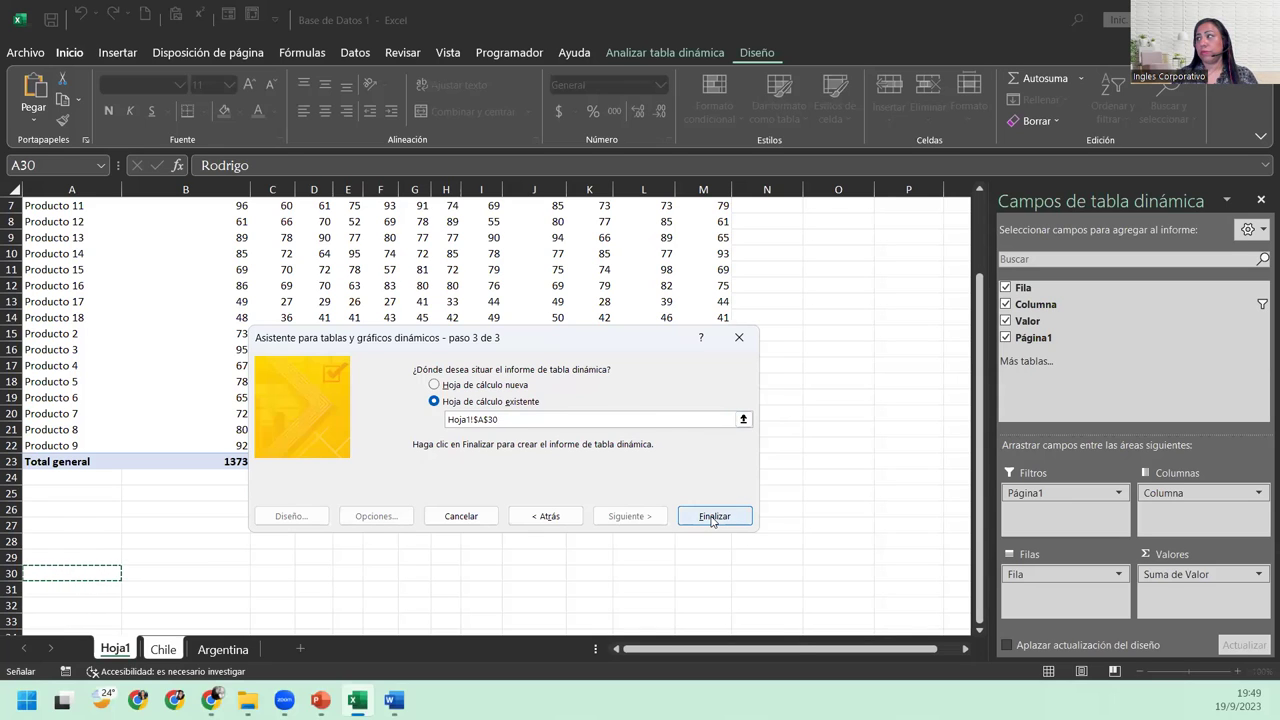
left_click(712, 518)
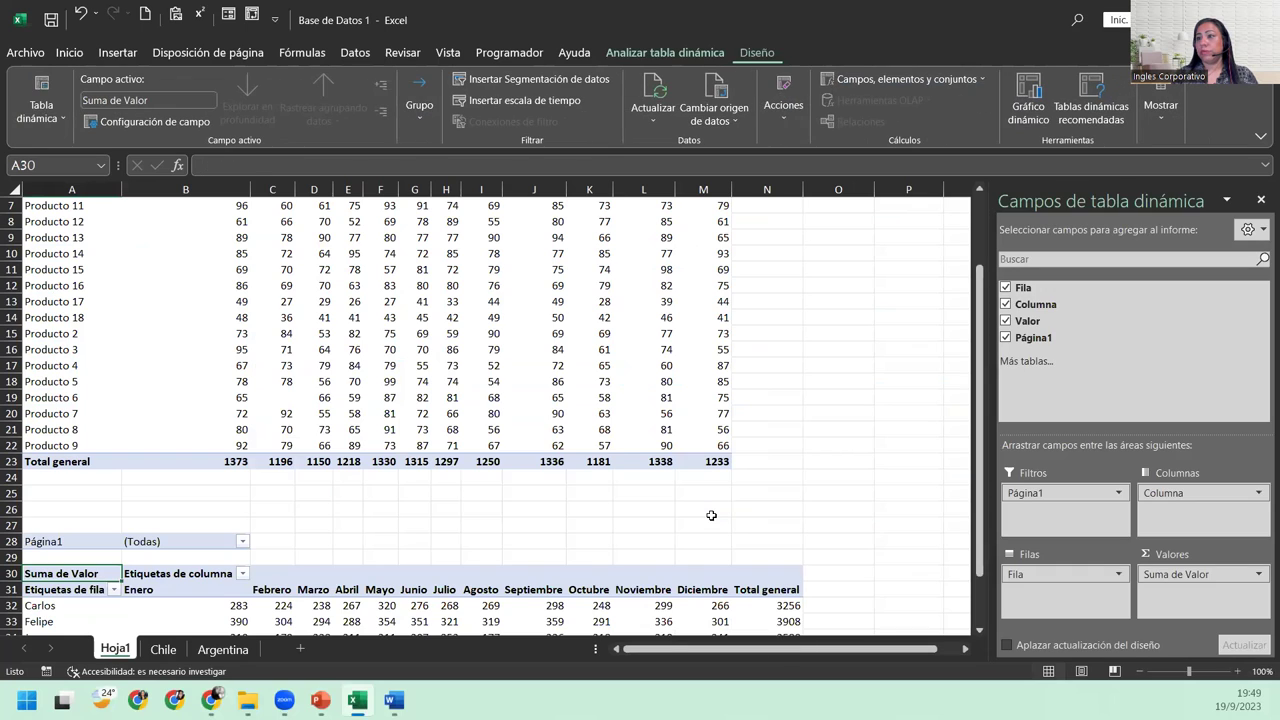
scroll(711, 515, "down", 3)
left_click(212, 479)
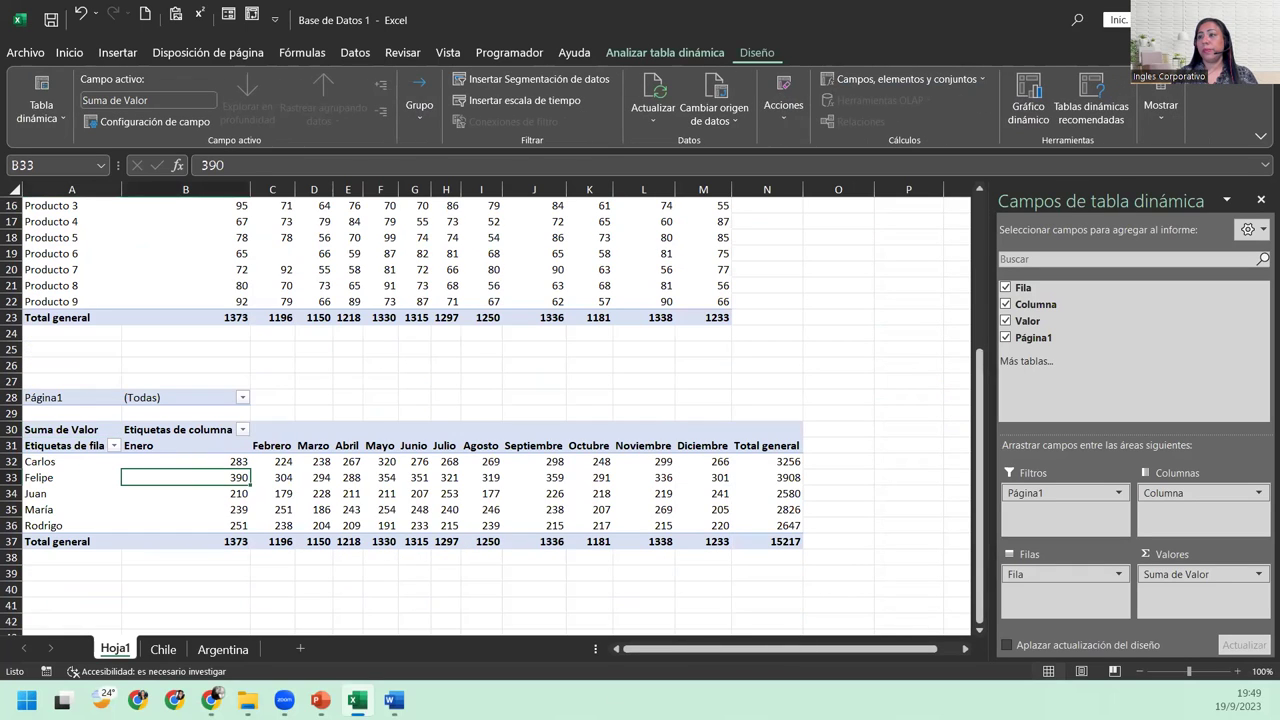
mouse_move(717, 541)
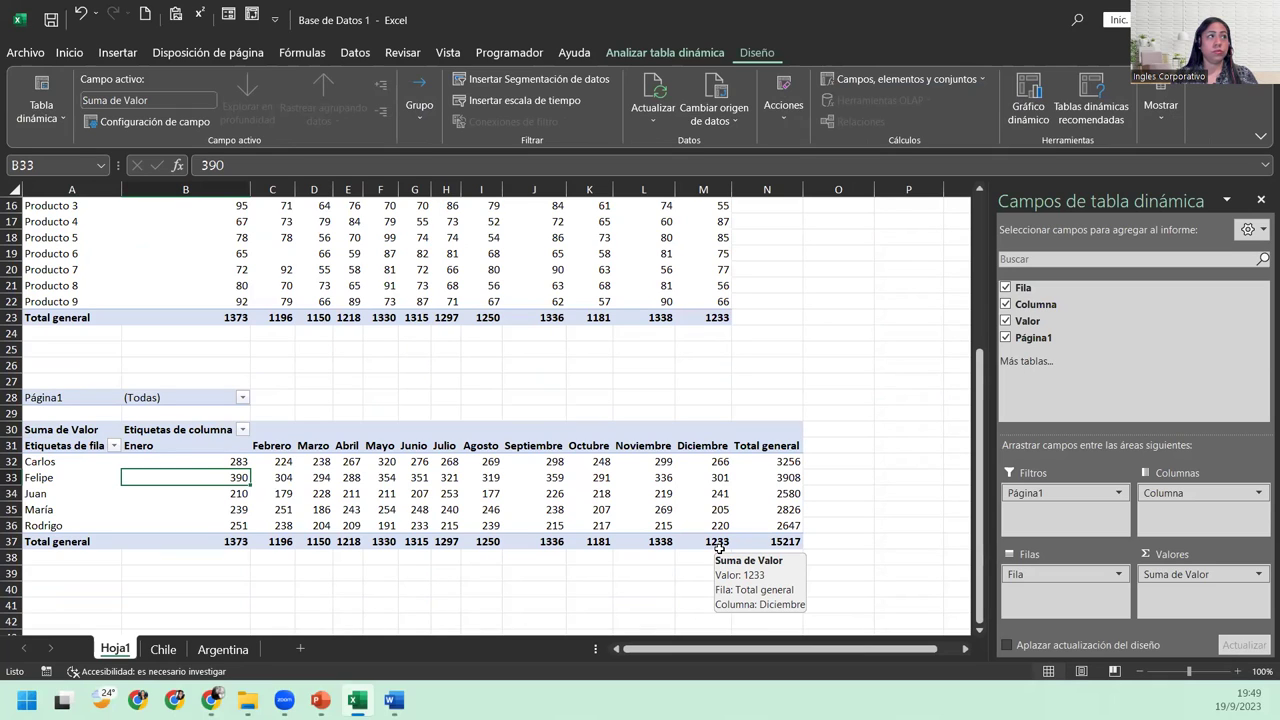
left_click(80, 462)
left_click(185, 461)
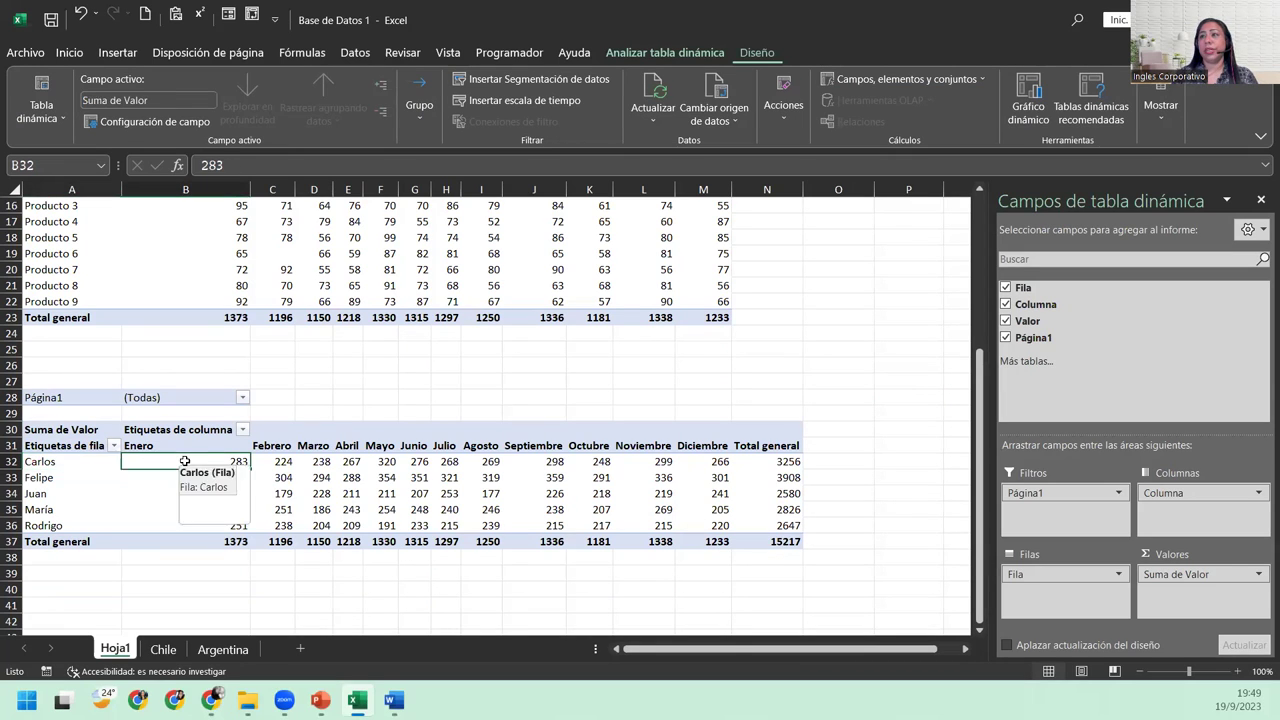
left_click(80, 462)
left_click(70, 505)
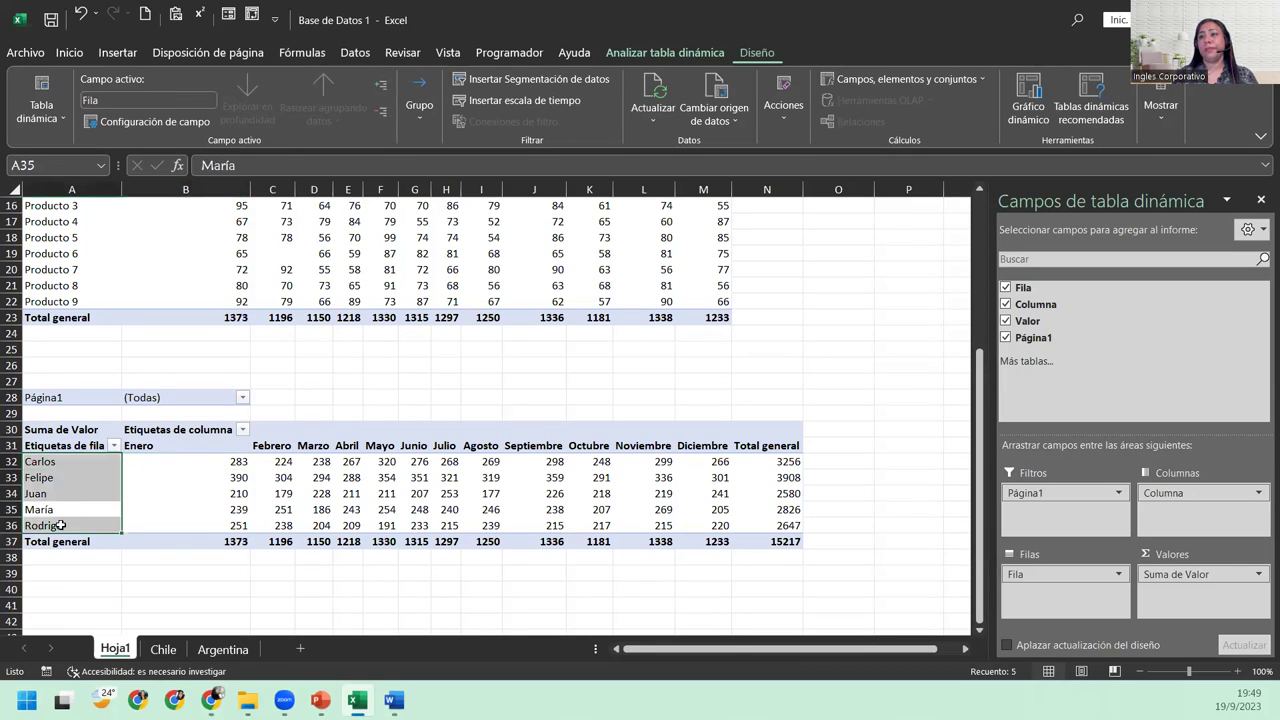
left_click(272, 493)
left_click(415, 477)
left_click(557, 507)
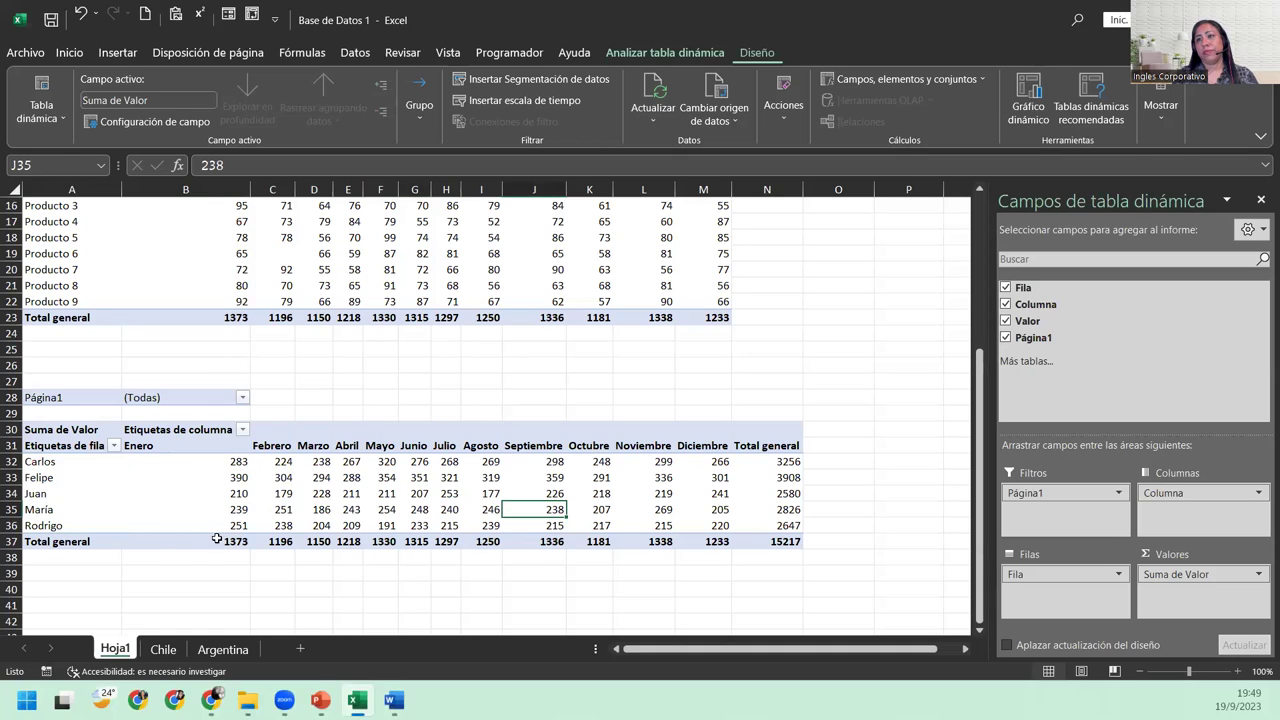
left_click(45, 397)
left_click(191, 397)
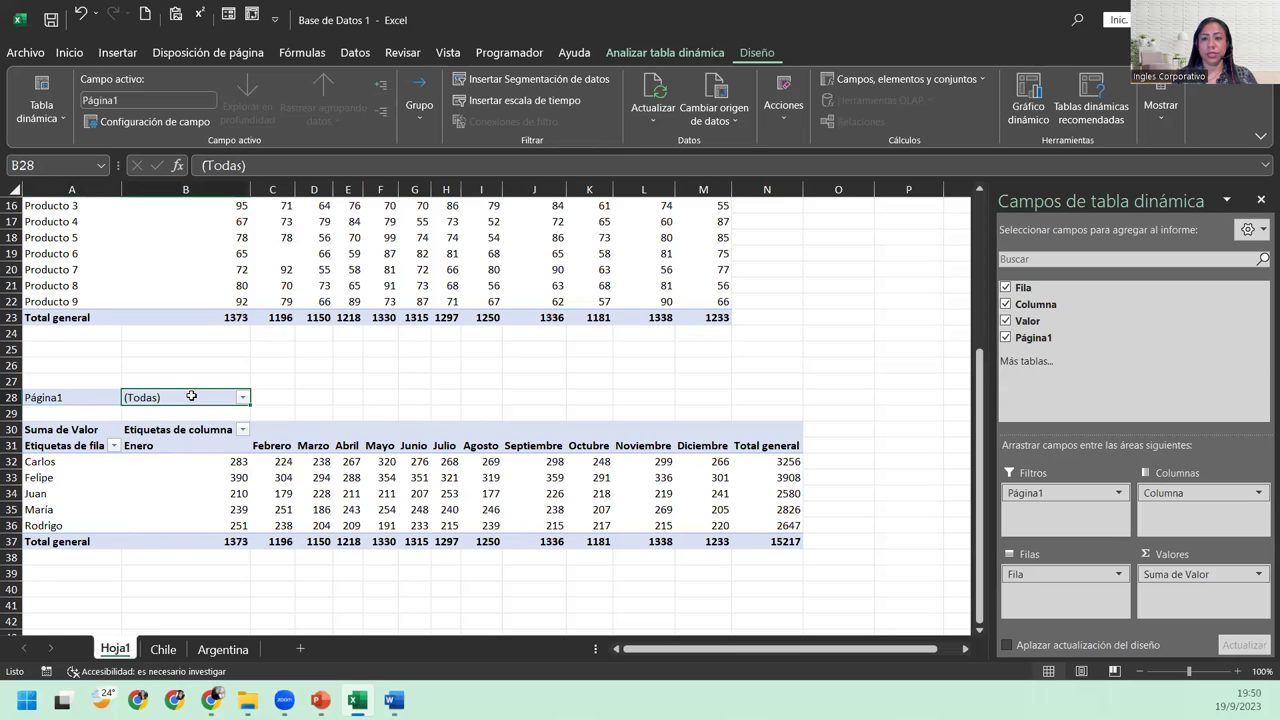
Filter the pivot table by Página1 Elemento1, then by Elemento2
left_click(243, 398)
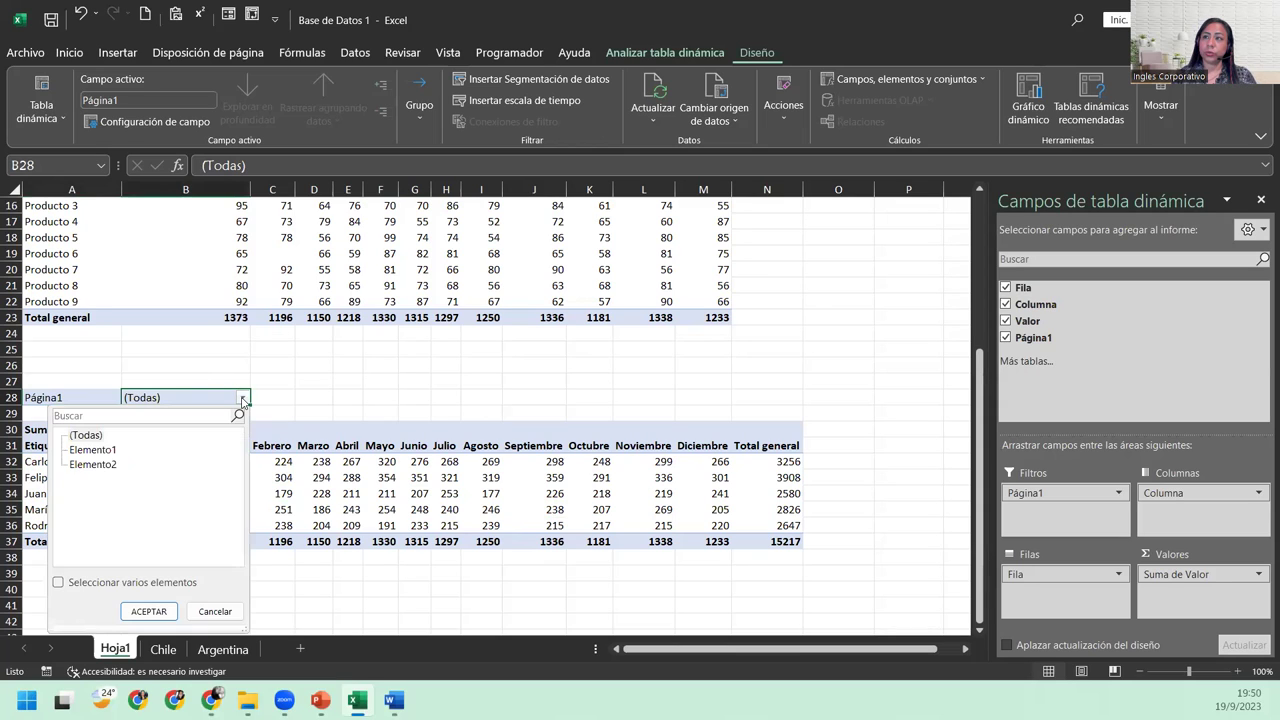
left_click(104, 453)
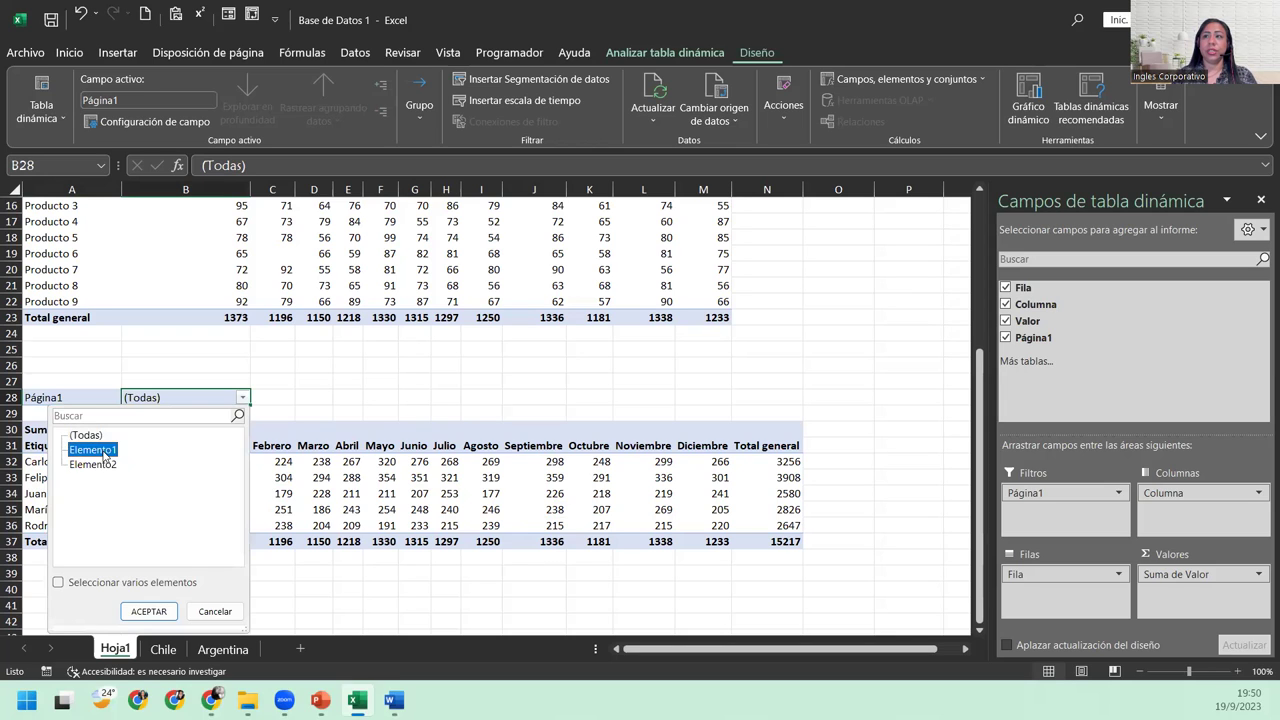
left_click(158, 611)
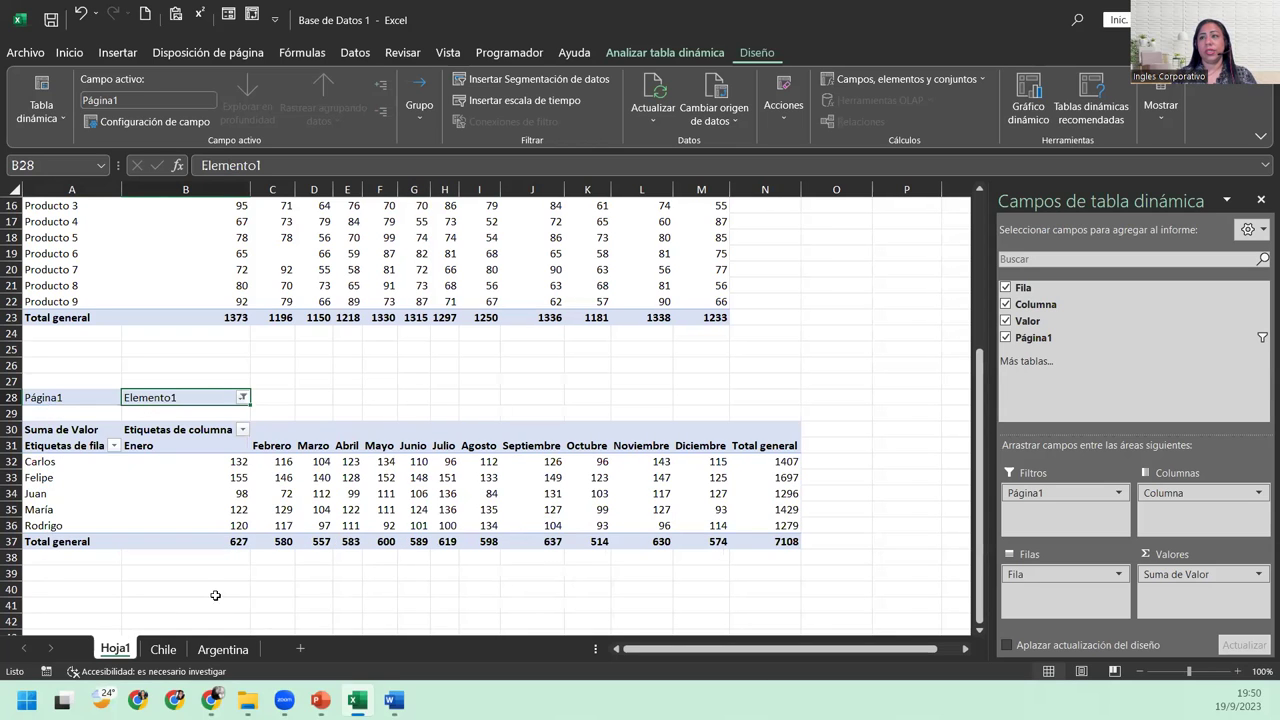
left_click(243, 398)
left_click(108, 464)
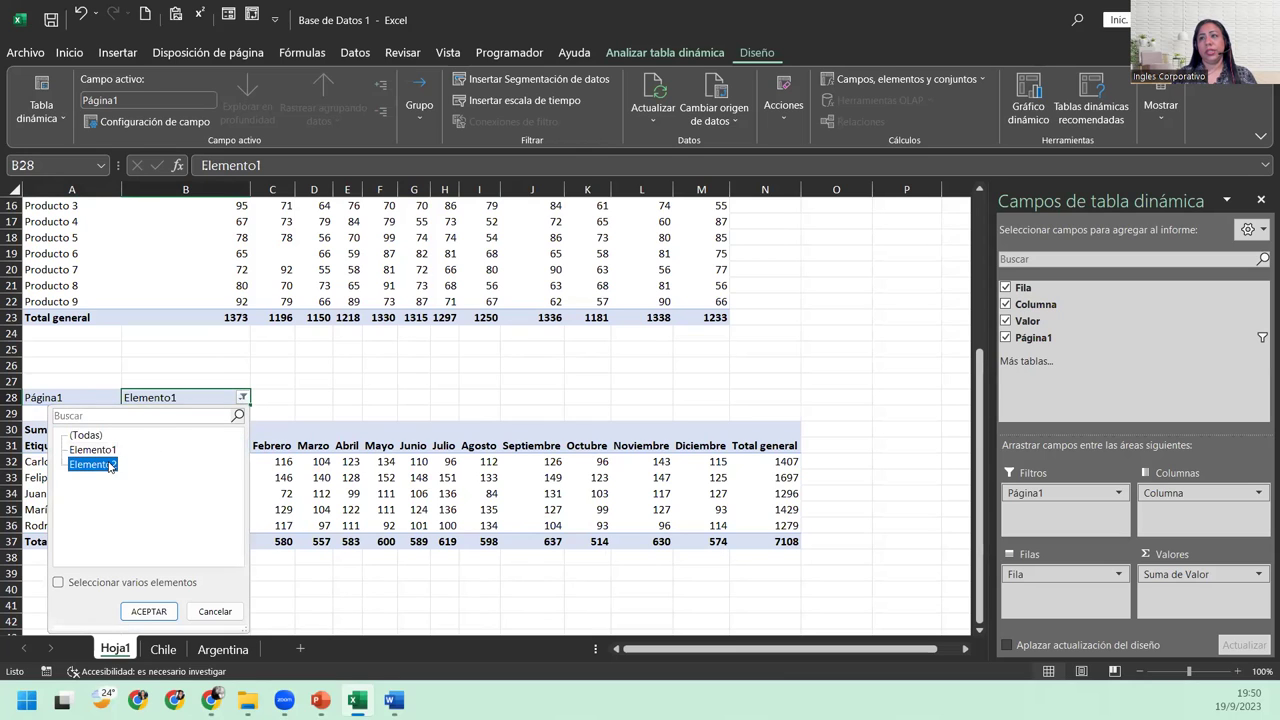
left_click(150, 611)
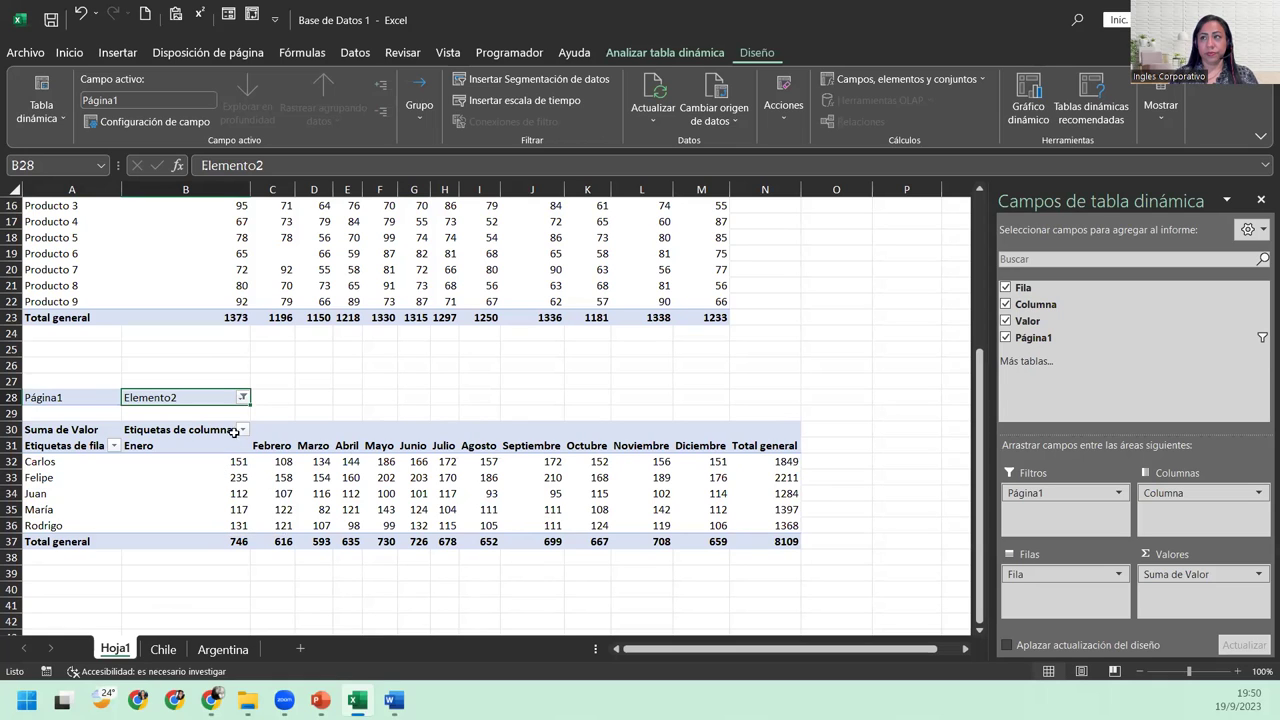
Set the Página1 filter back to (Todas), combining both items into a 15217 grand total
left_click(242, 398)
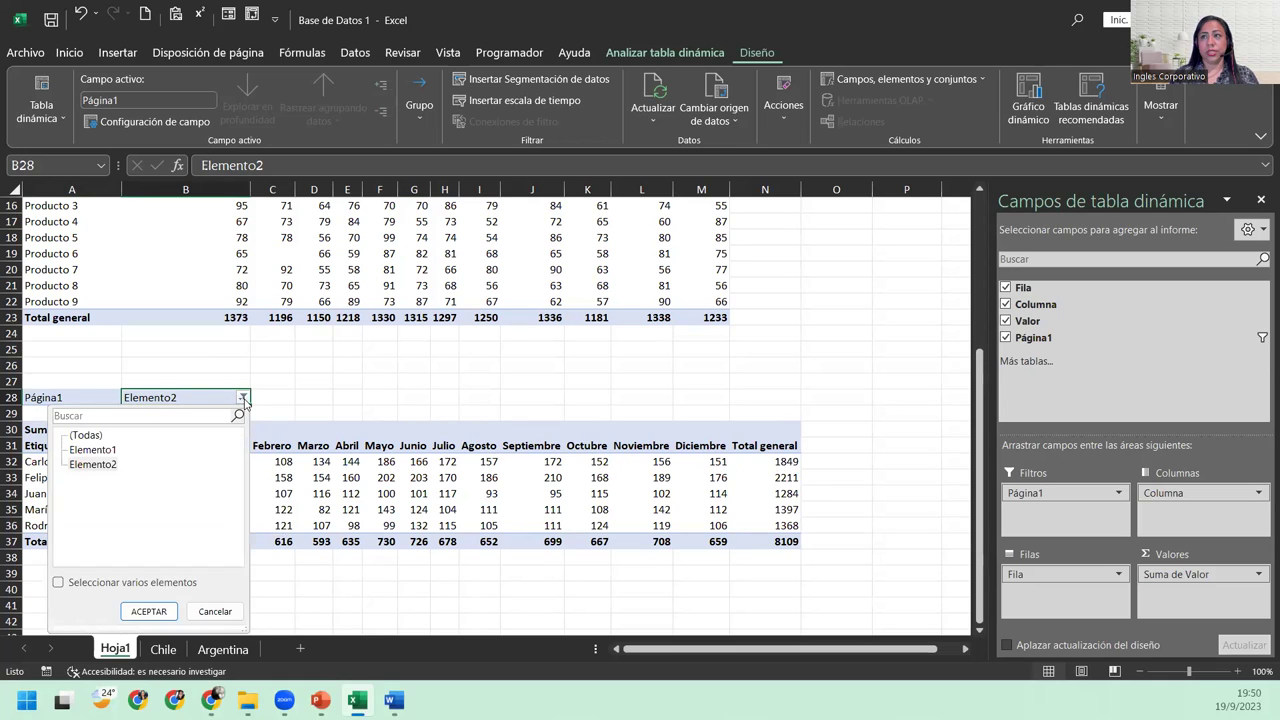
left_click(86, 436)
left_click(143, 611)
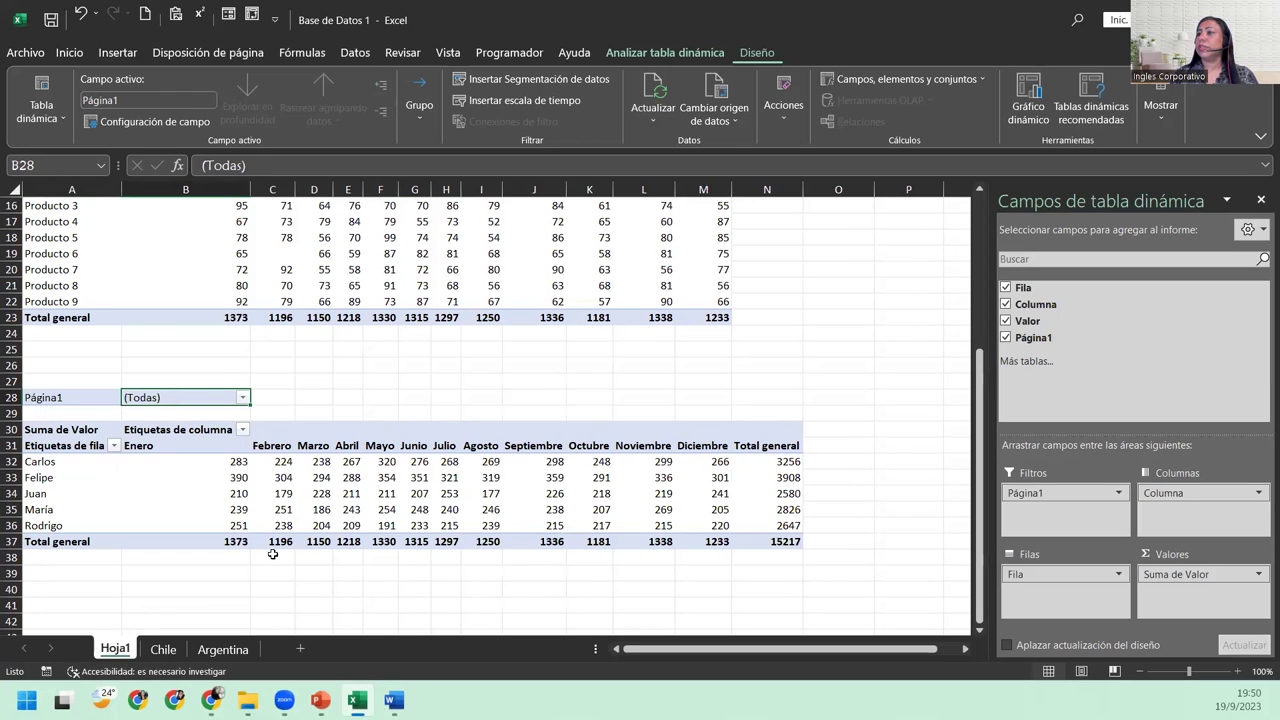
Review the sellers' totals, starting from the first seller's Enero value
left_click(170, 458)
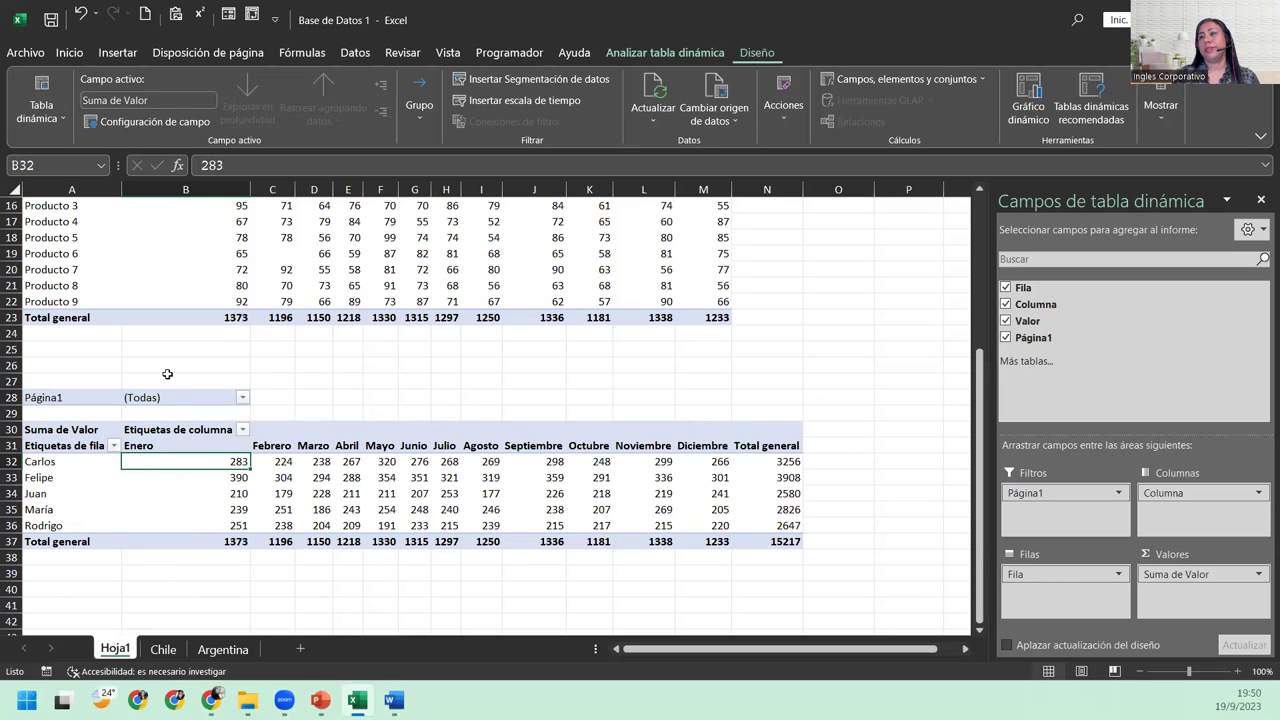
left_click(124, 498)
left_click(84, 511)
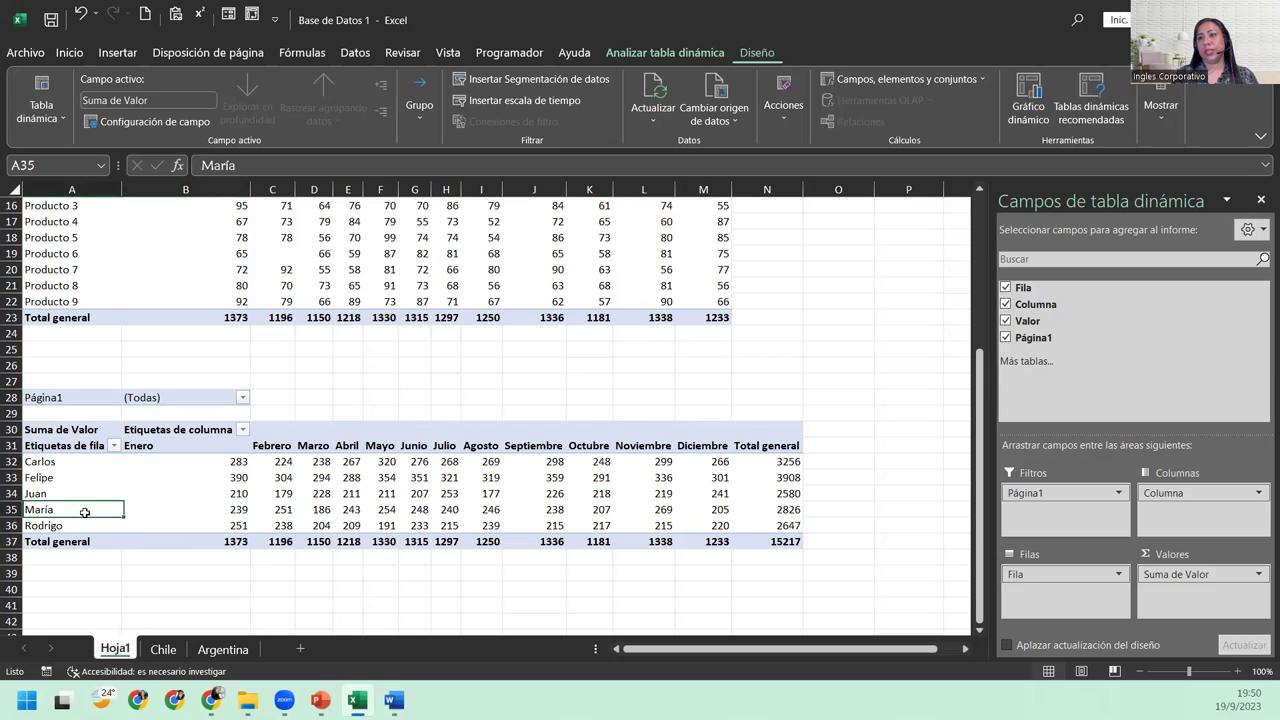
left_click(84, 490)
left_click(83, 478)
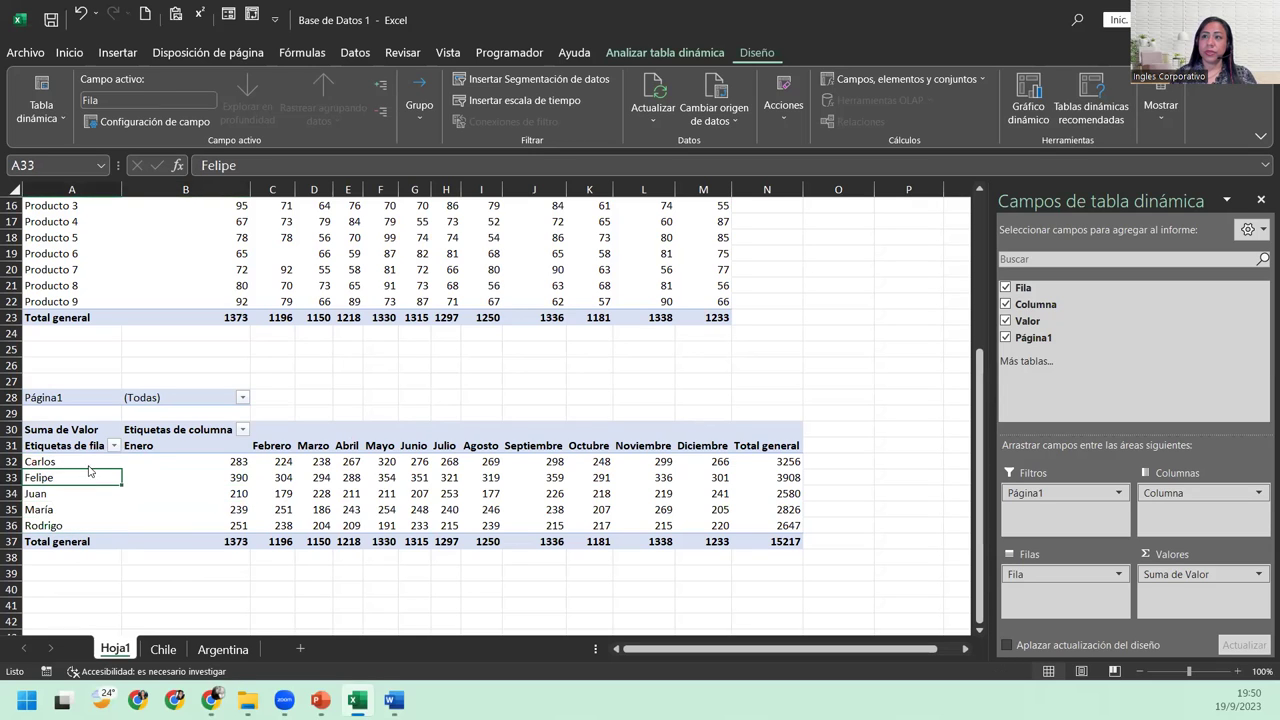
left_click(80, 493)
left_click(72, 526)
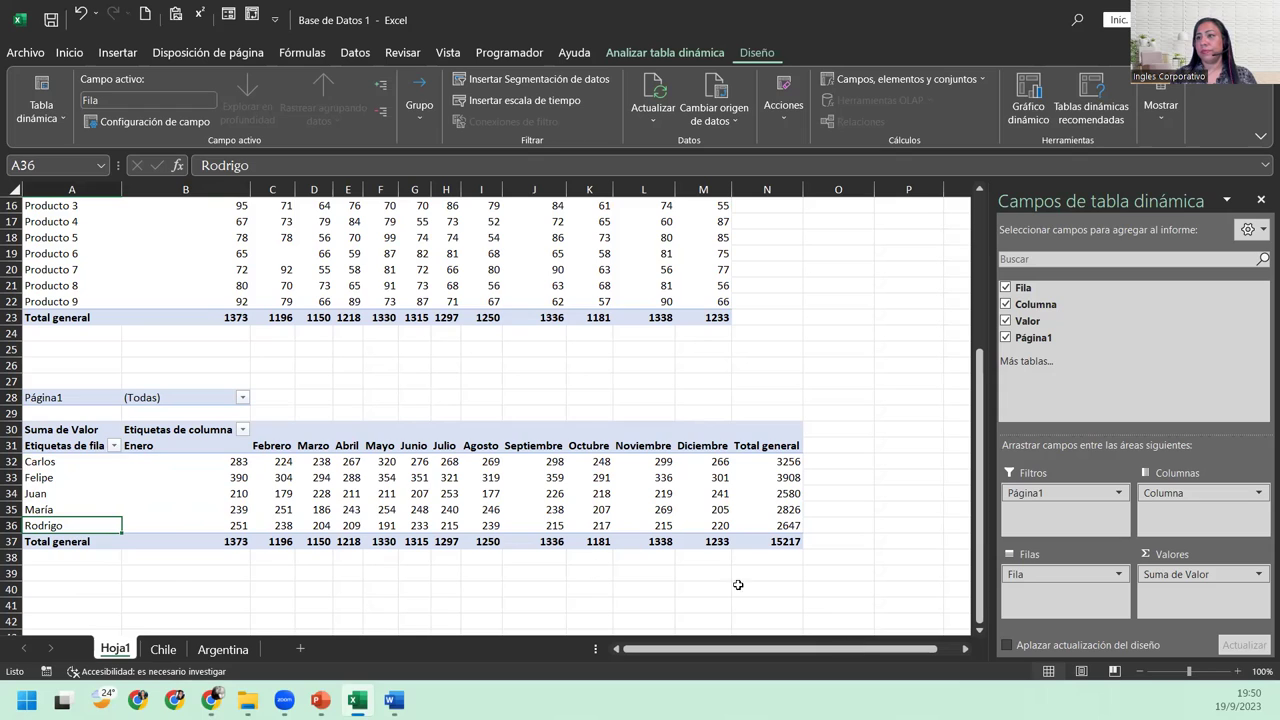
Summarize Suma de Valor as Promedio, formatted as Número with 1 decimal and thousands separator
left_click(1260, 577)
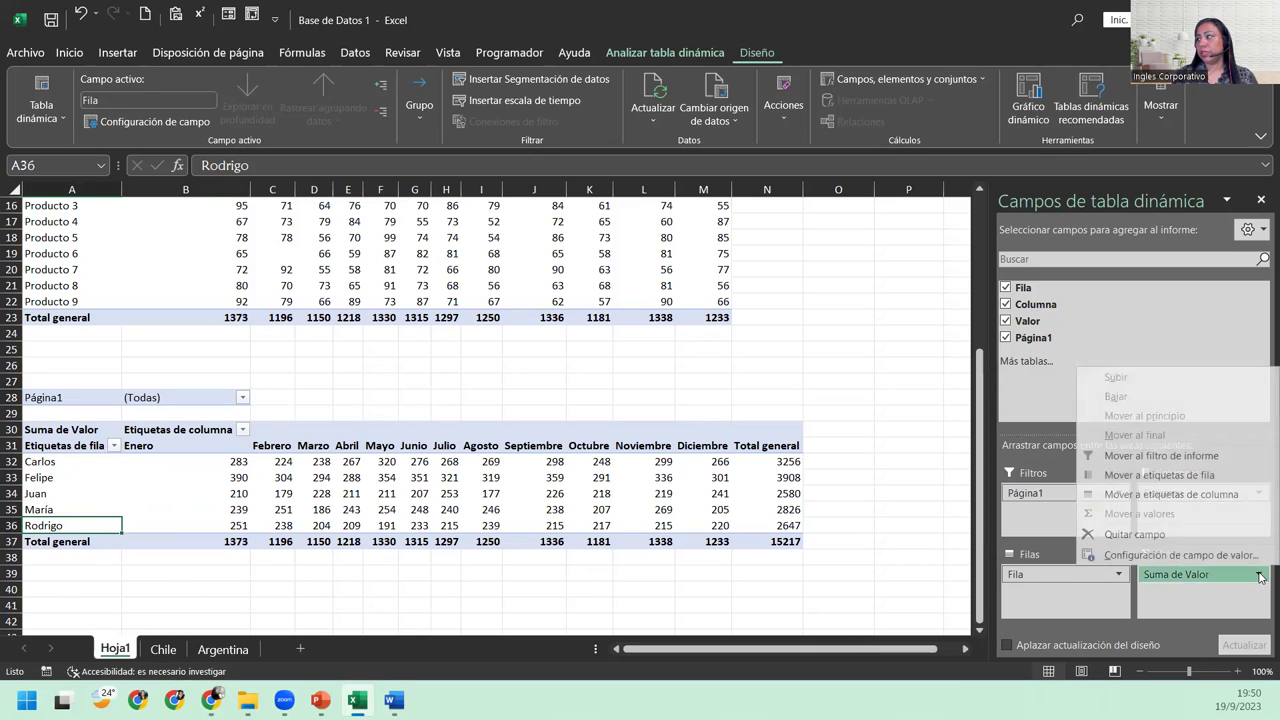
left_click(1229, 560)
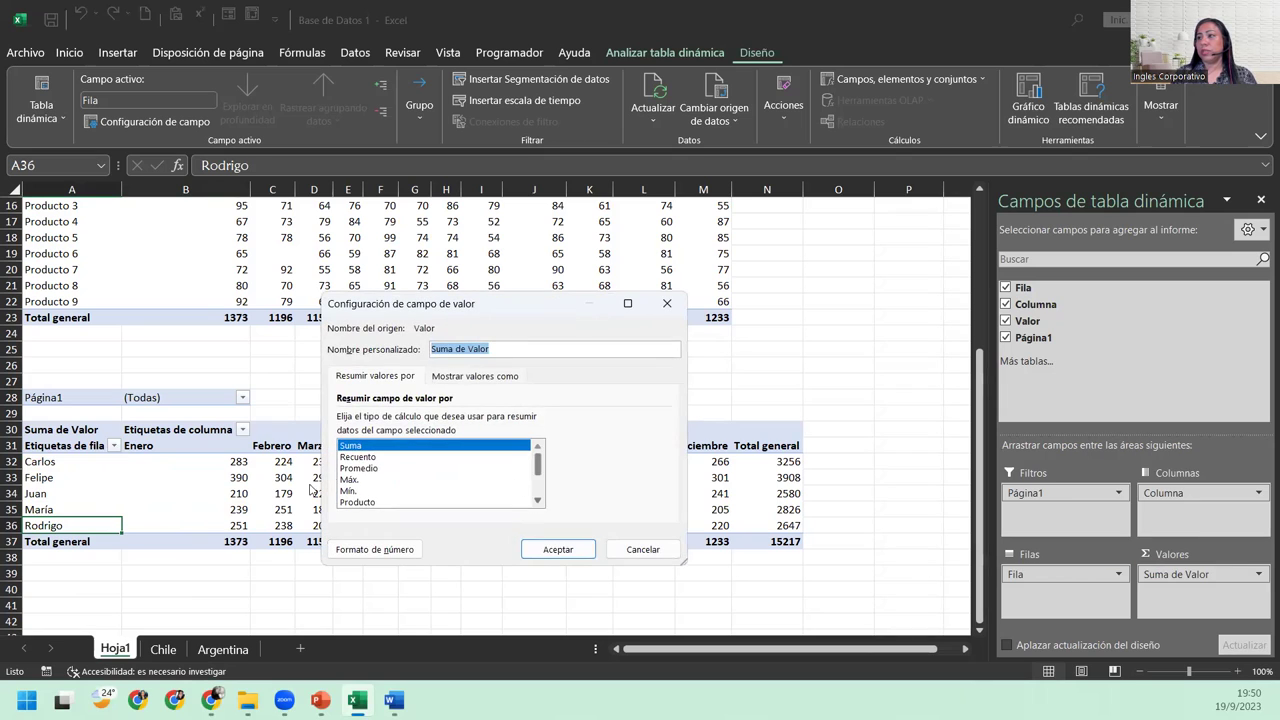
left_click(350, 468)
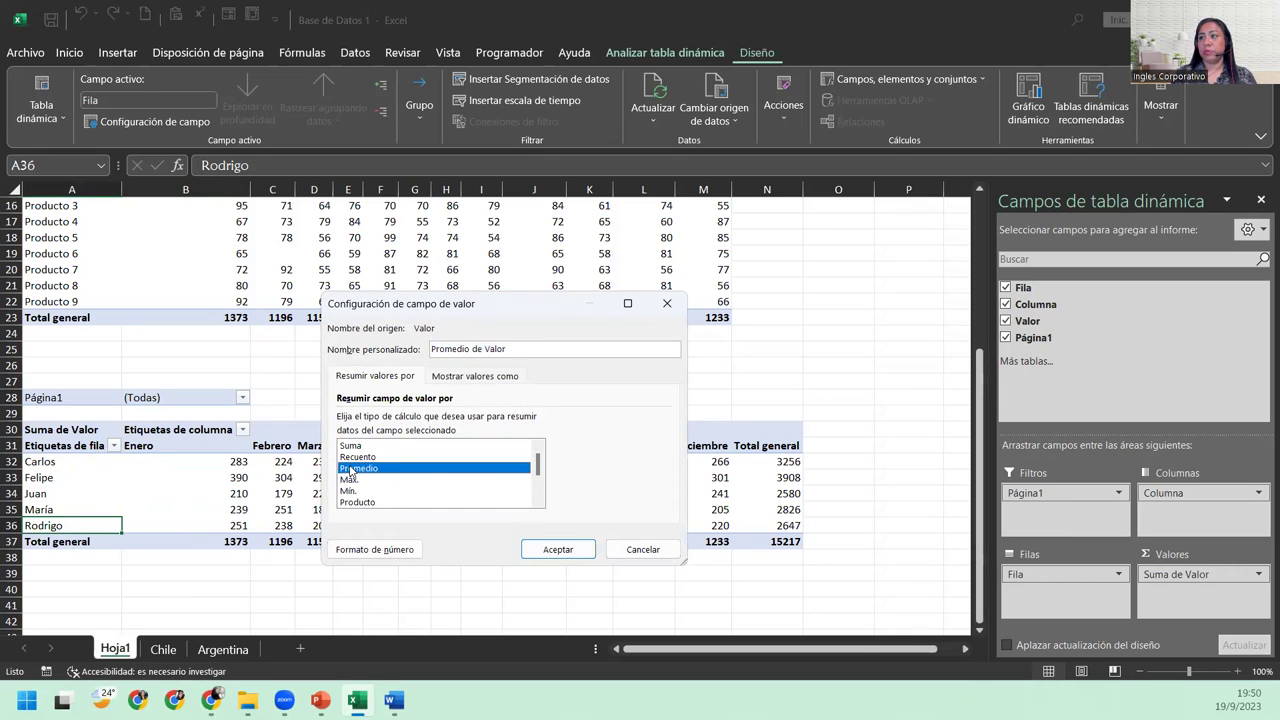
left_click(400, 548)
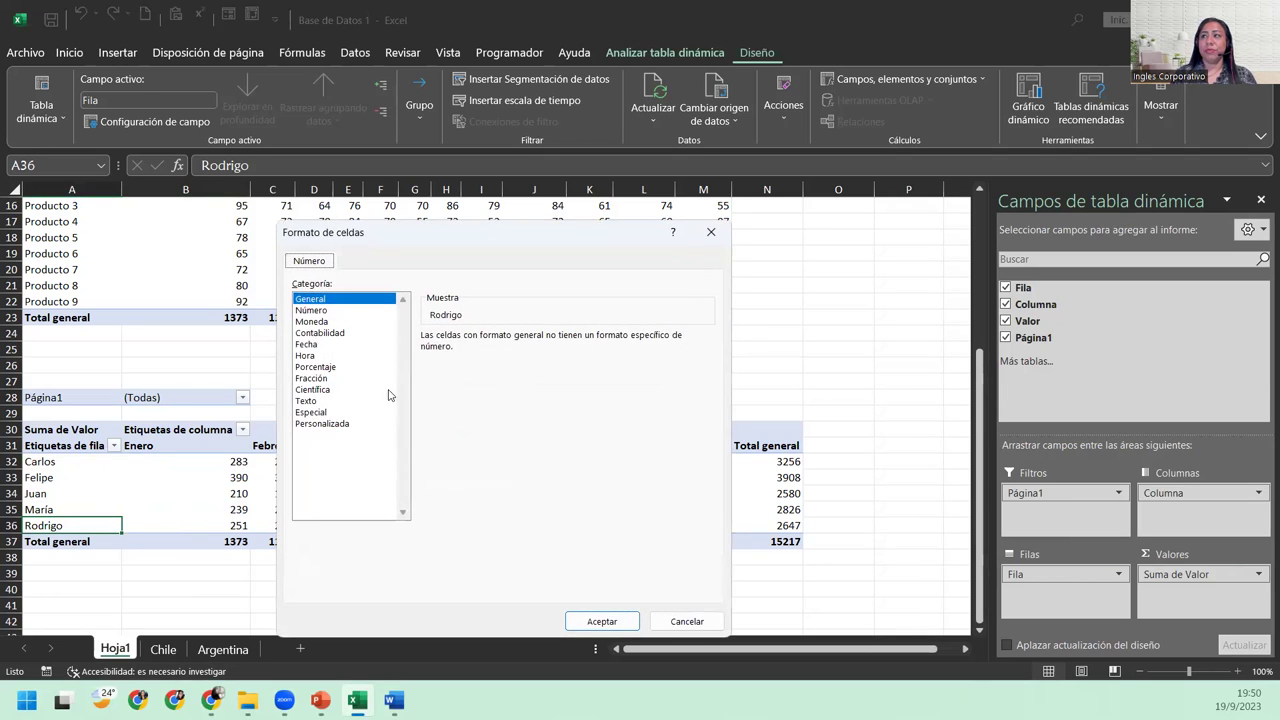
left_click(329, 311)
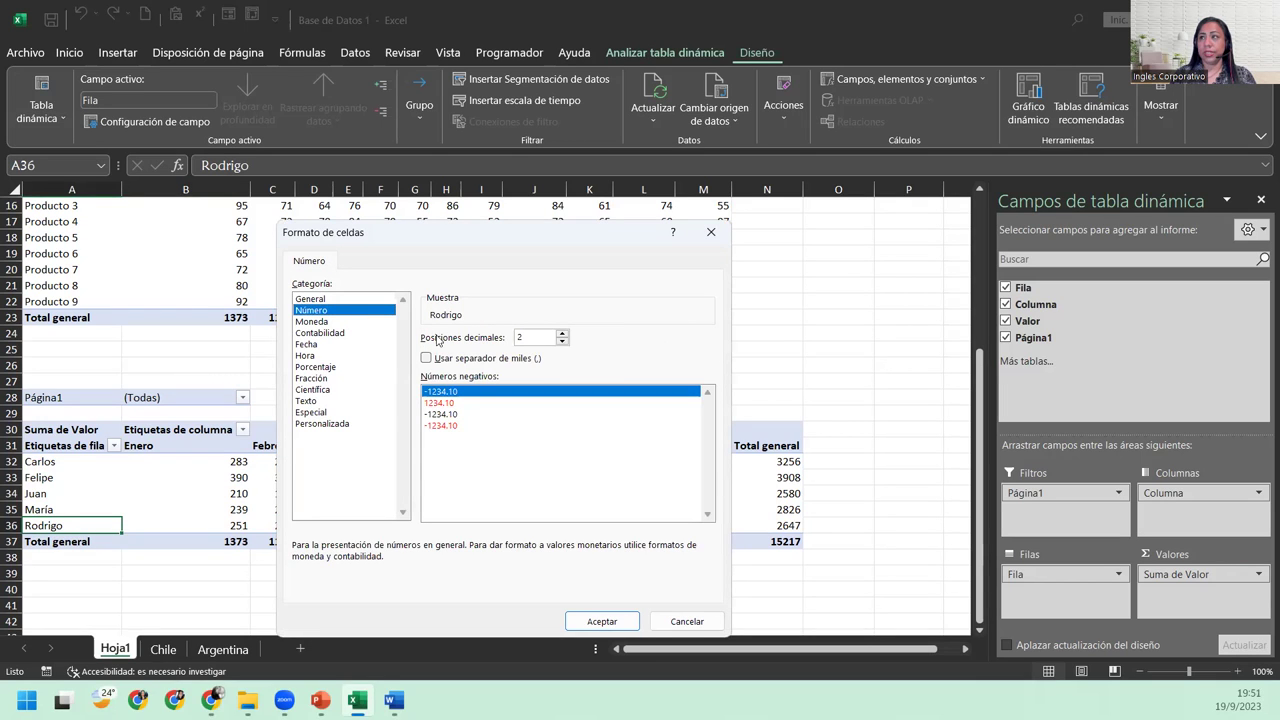
left_click(426, 358)
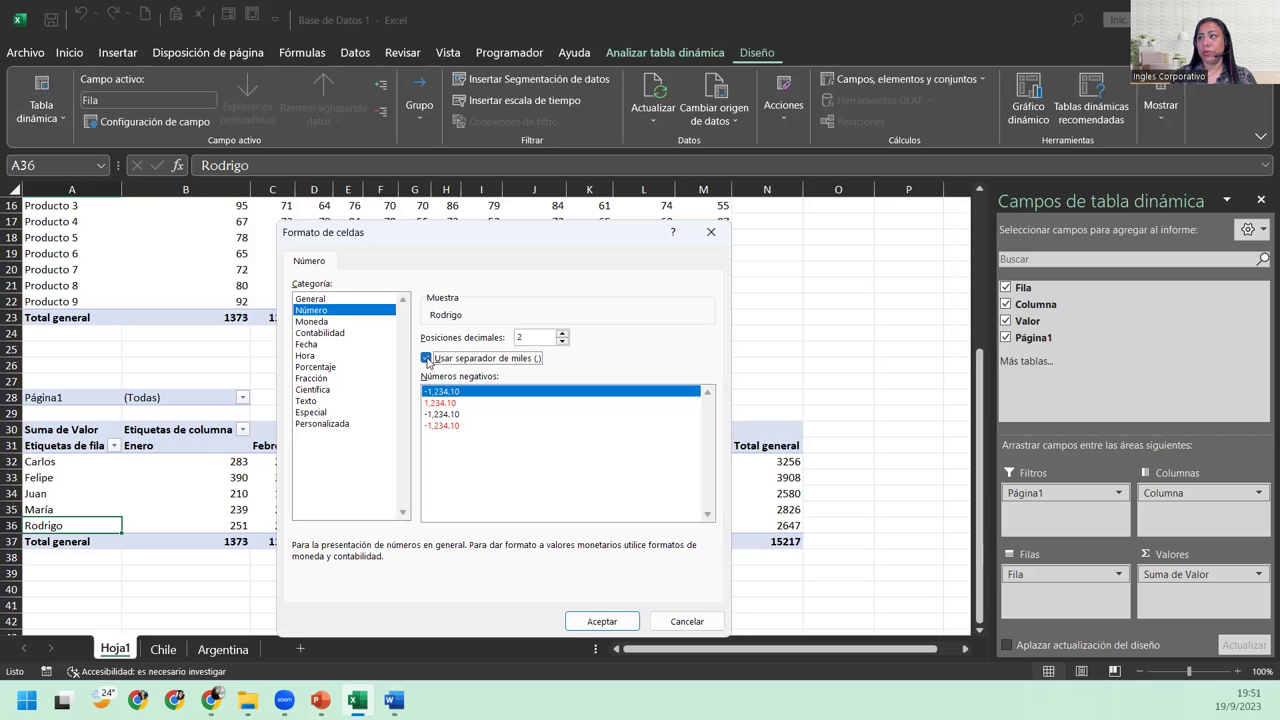
left_click(562, 342)
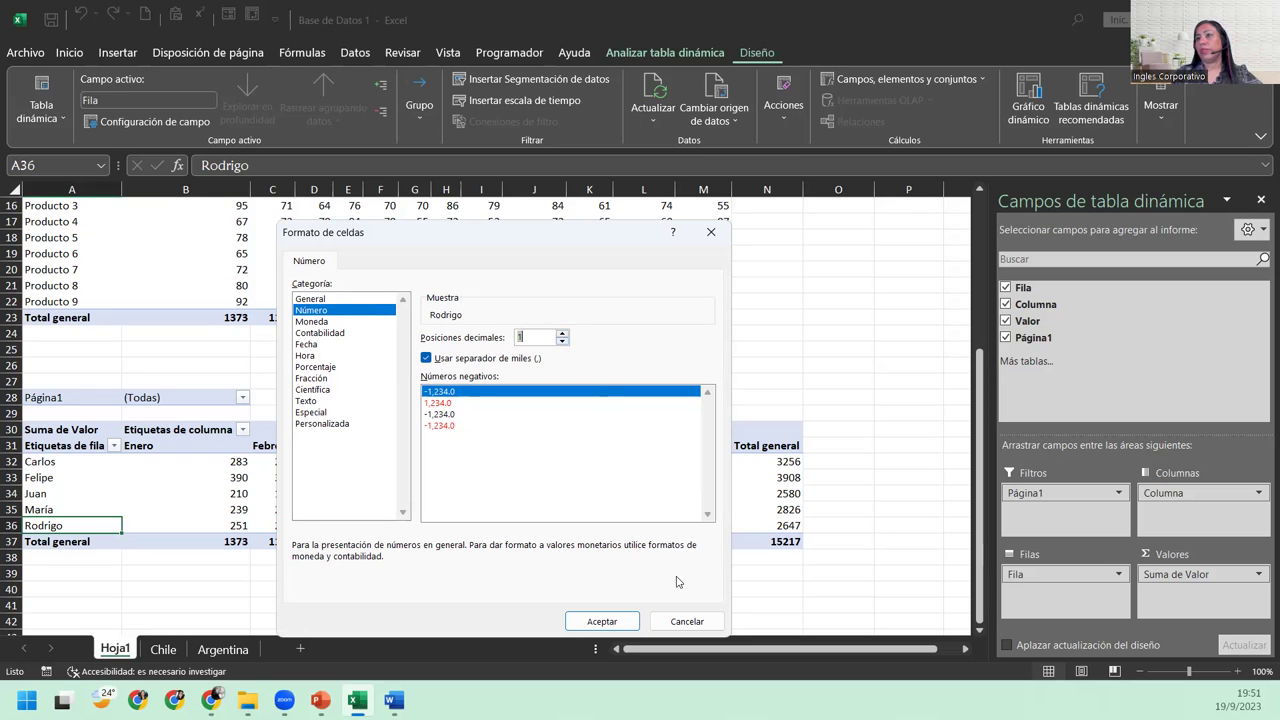
left_click(602, 621)
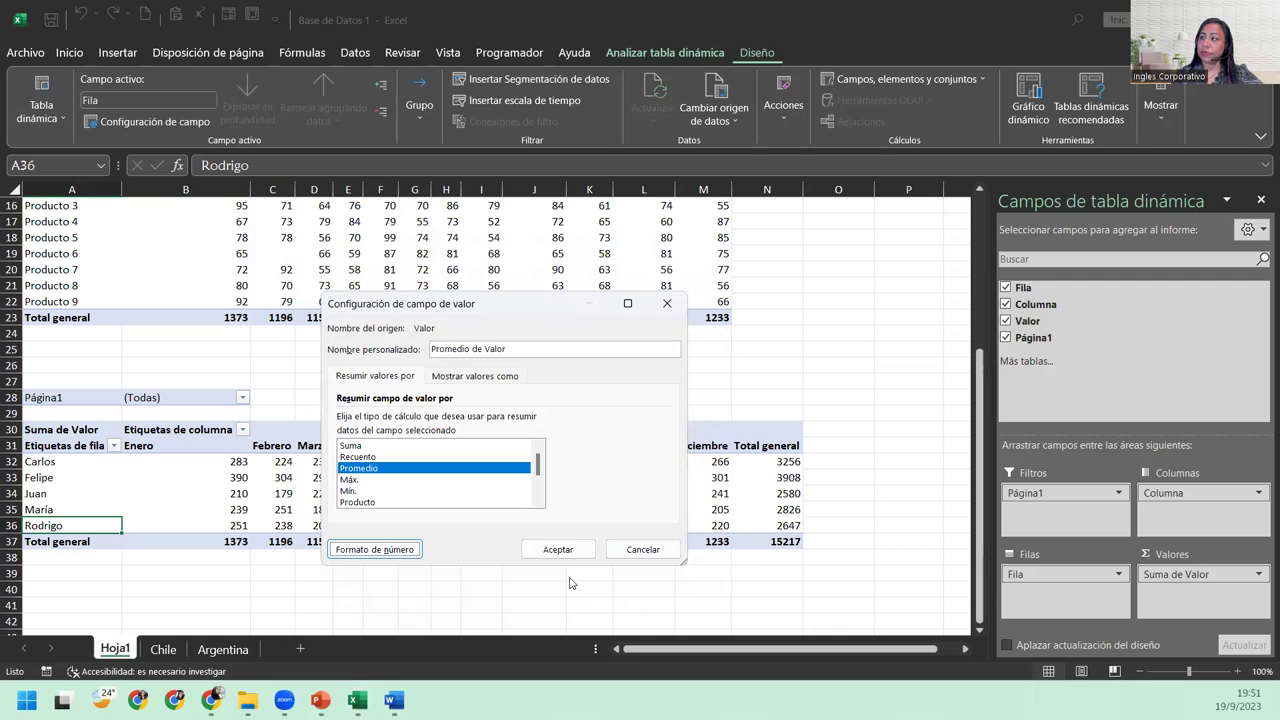
left_click(560, 551)
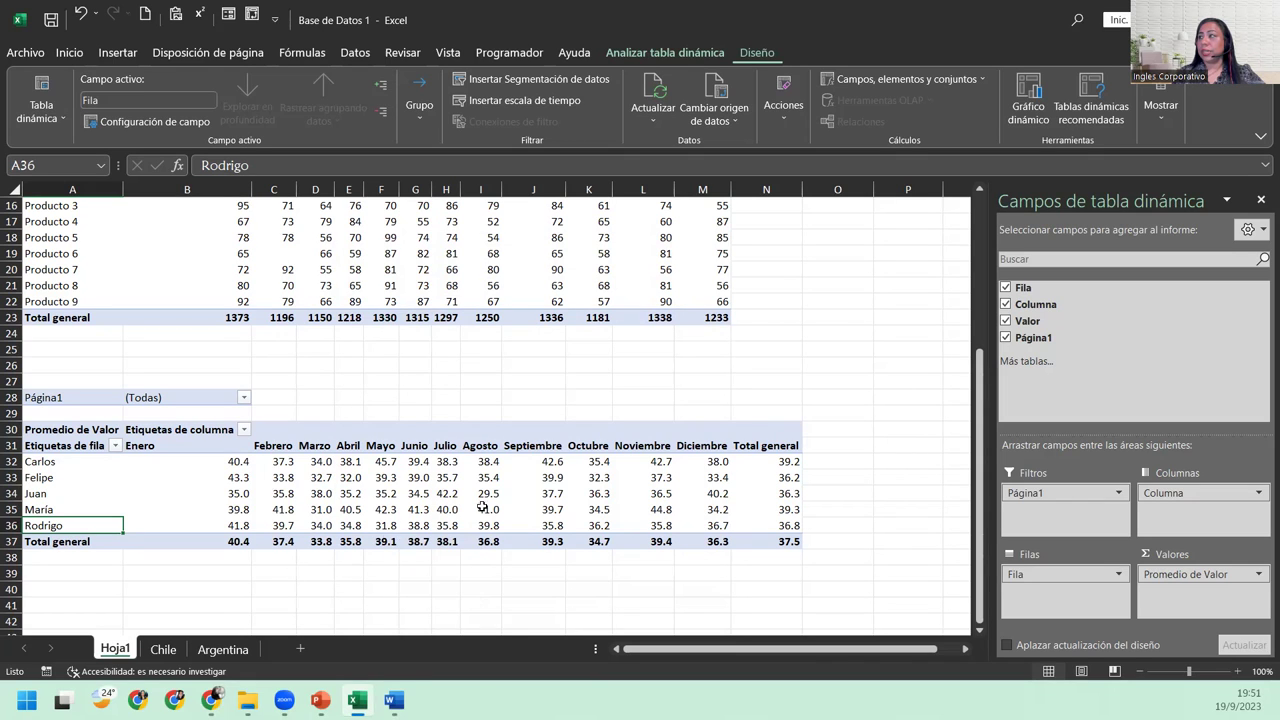
left_click(752, 436)
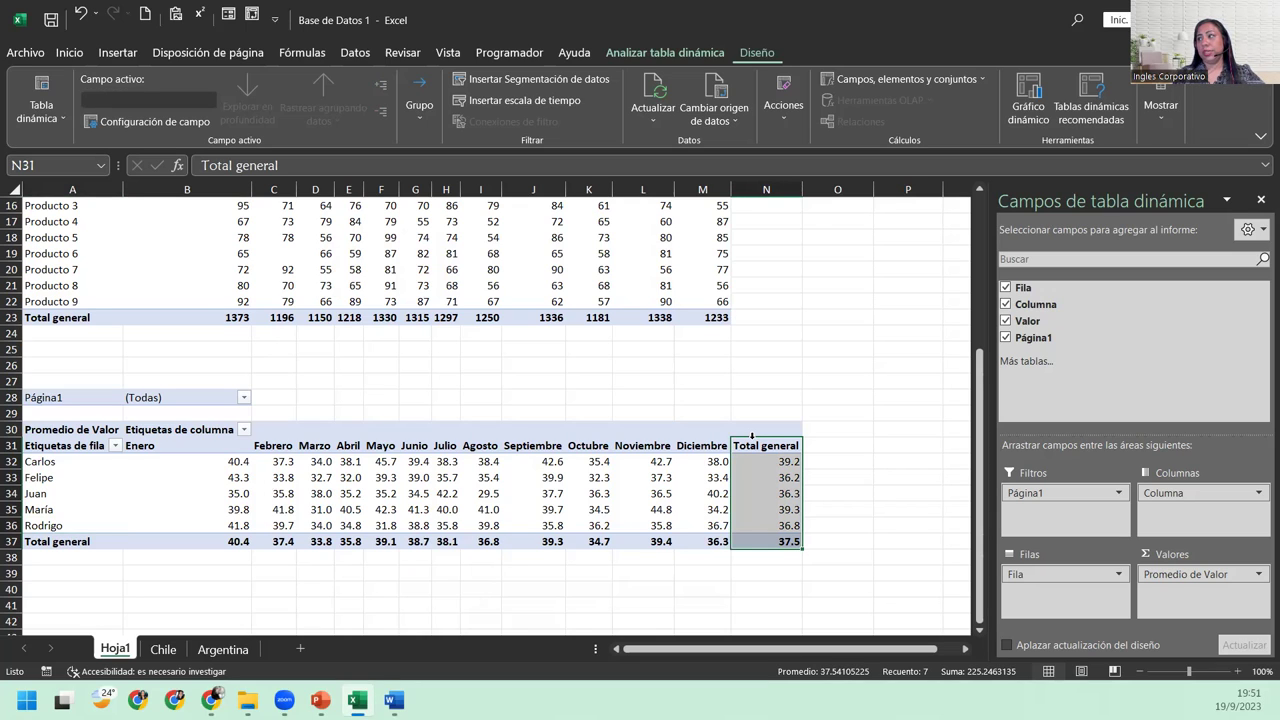
left_click(14, 541)
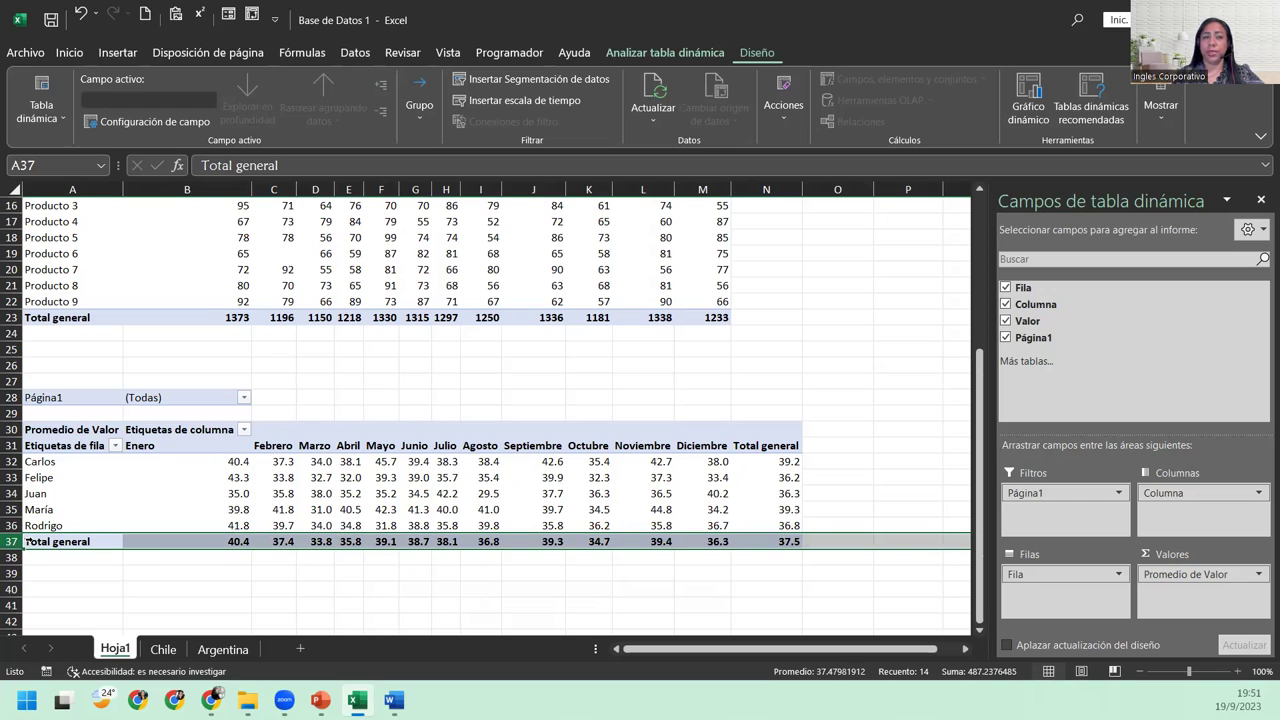
left_click(184, 539)
left_click(188, 521)
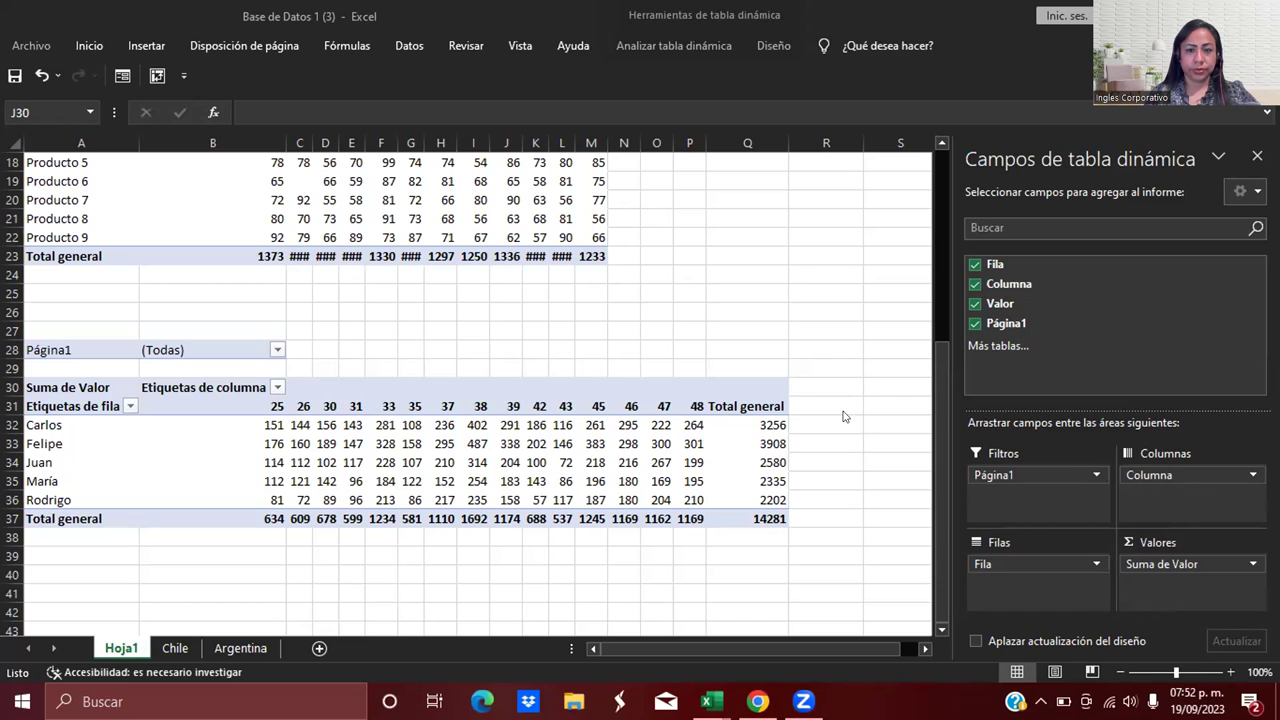
Select cell N34, showing the value 216, in the Base de Datos 1 (3) Hoja1 pivot
left_click(610, 460)
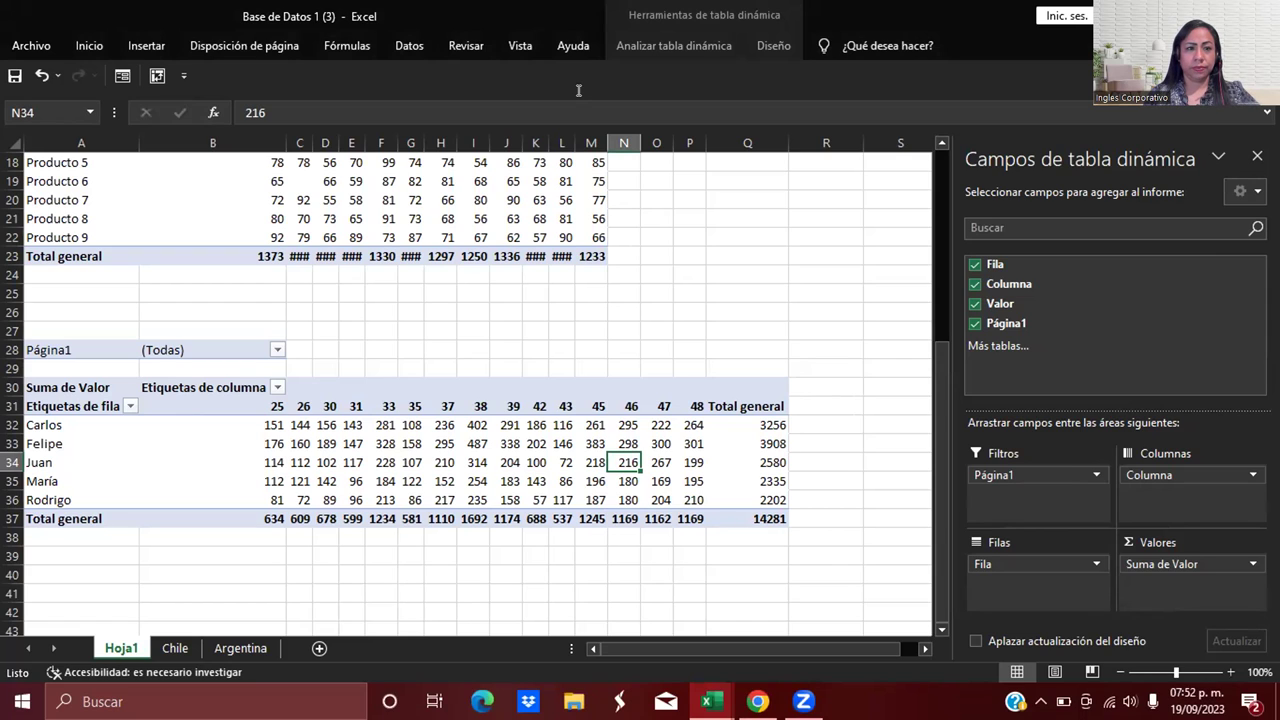
Attempt Cambiar origen de datos from Analizar tabla dinámica, triggering the consolidation-range warning
left_click(662, 46)
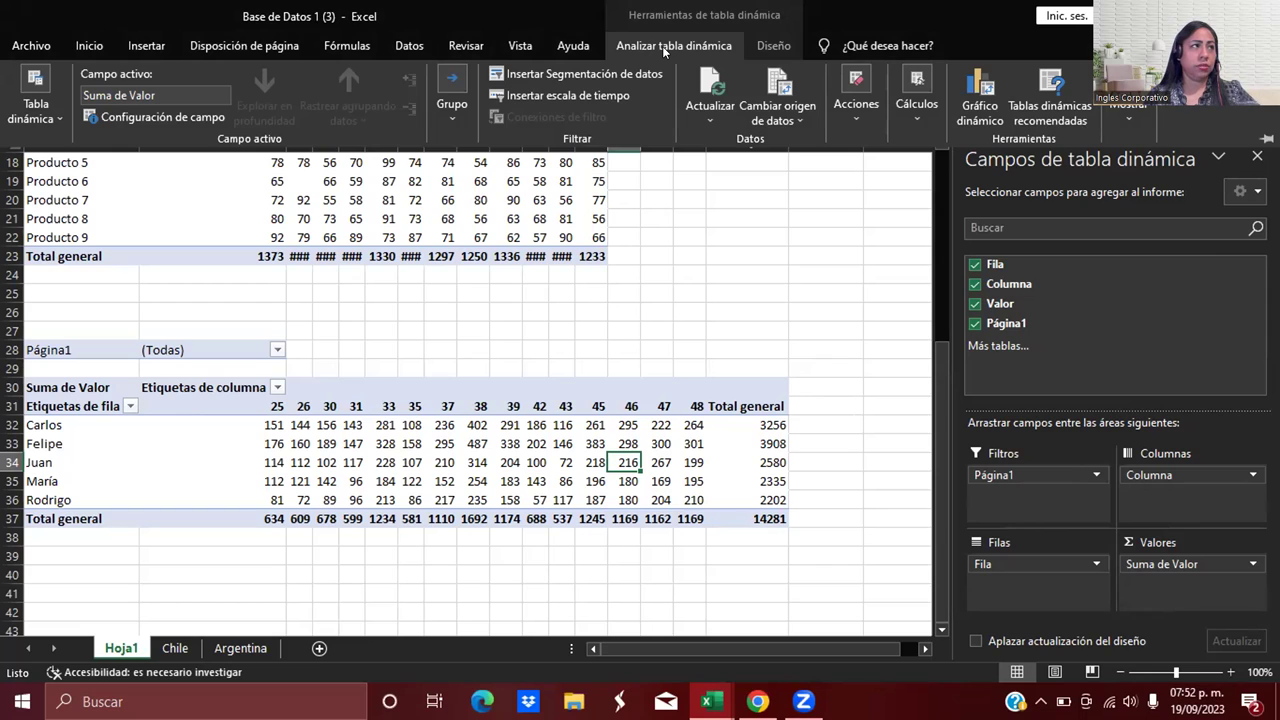
left_click(797, 121)
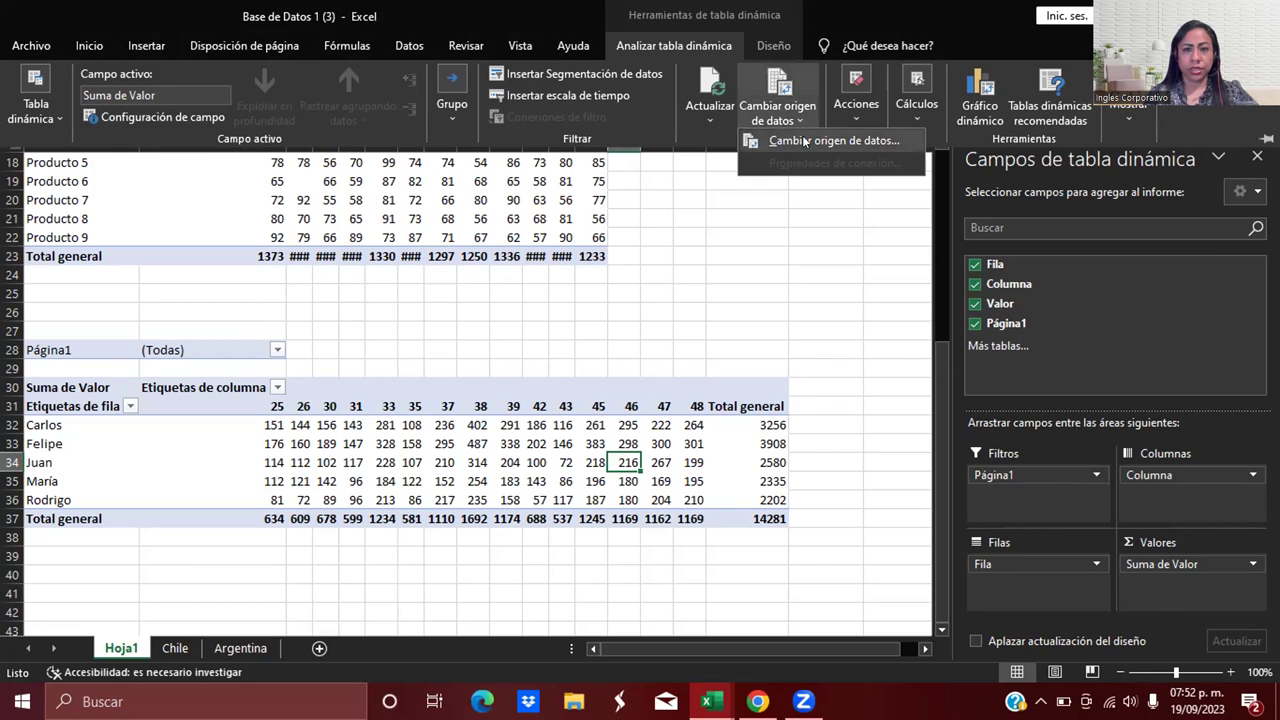
left_click(803, 141)
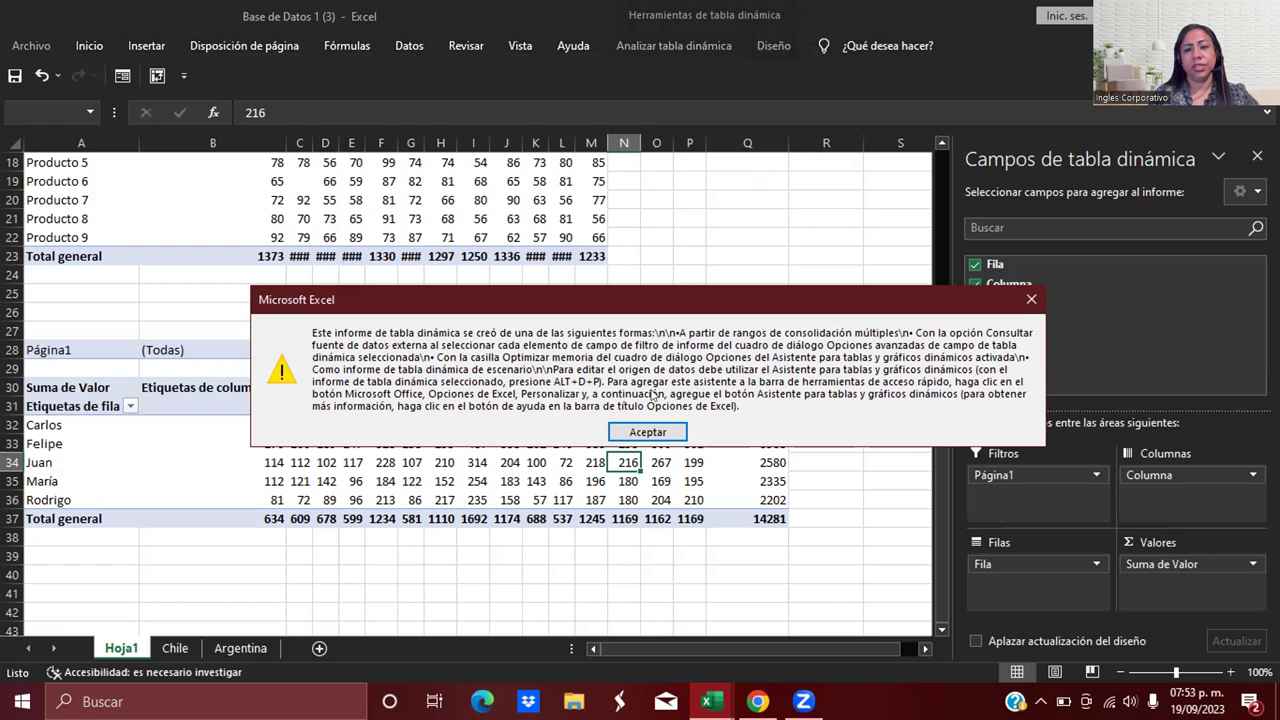
Dismiss the consolidation-range warning and begin a selection at cell A27
left_click(639, 438)
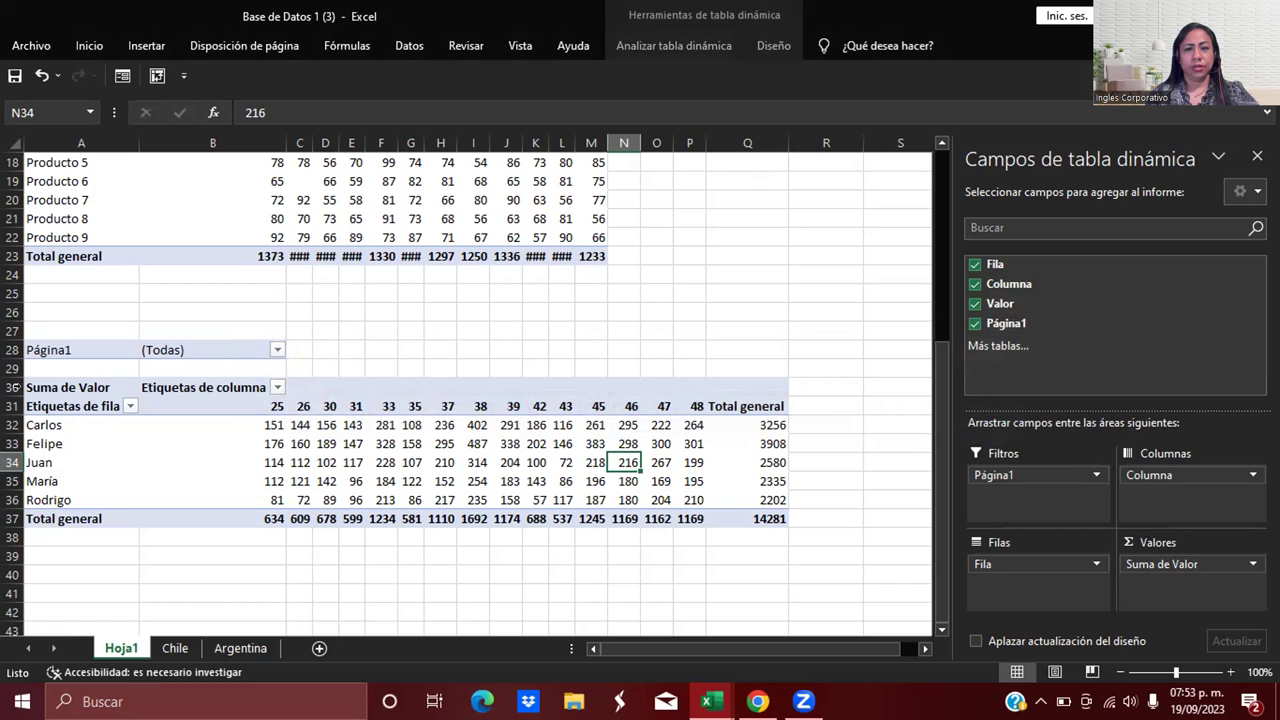
left_click(27, 328)
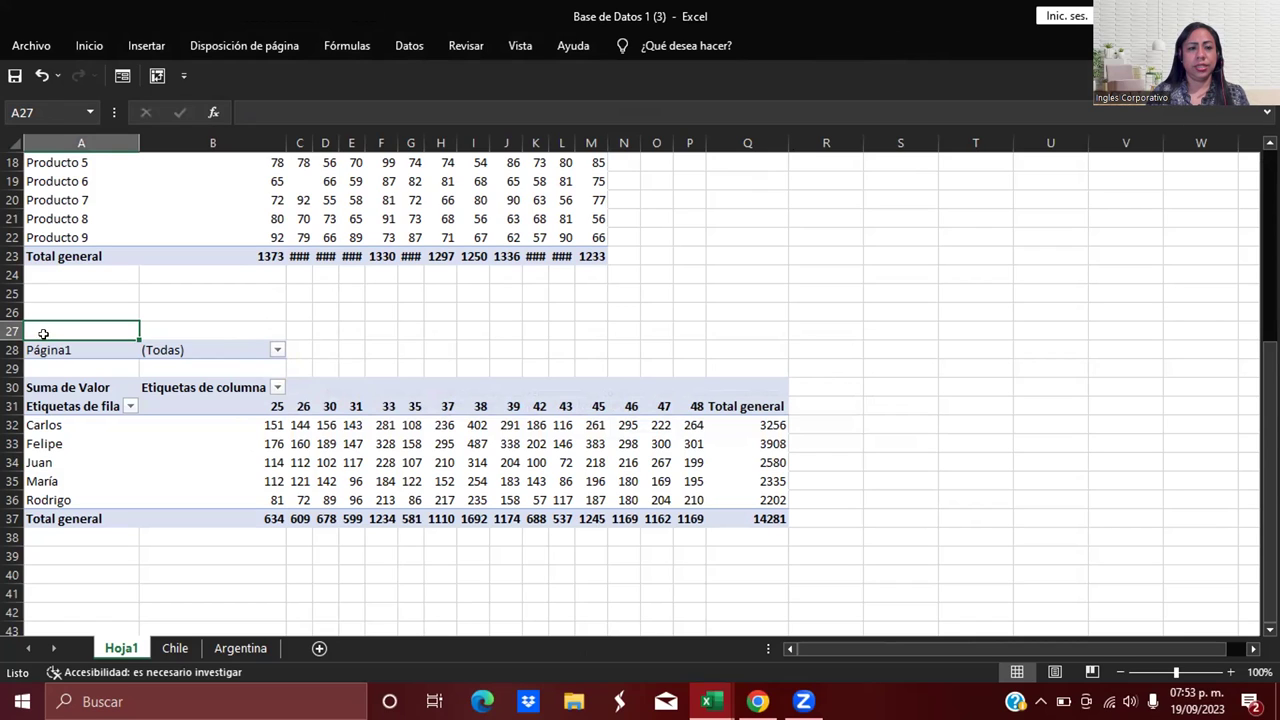
Select A27:Q38 and delete the old consolidated pivot table
left_click_drag(43, 334, 51, 337)
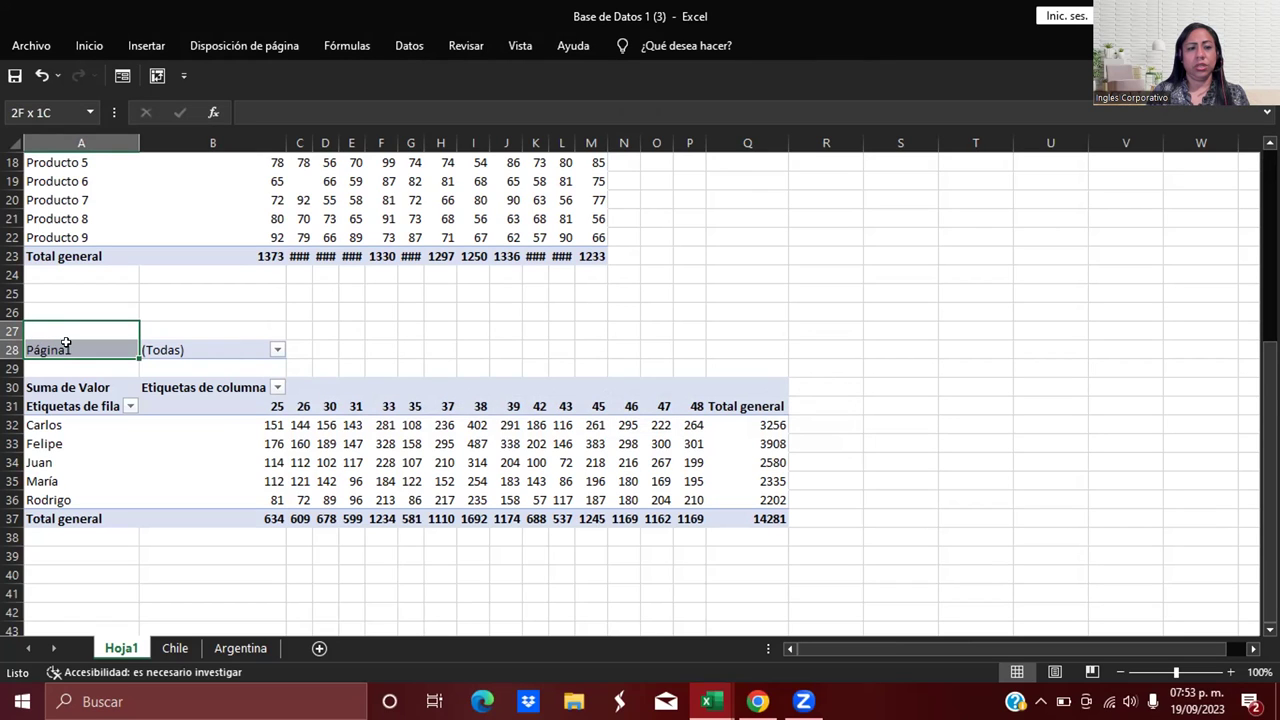
left_click_drag(69, 353, 726, 531)
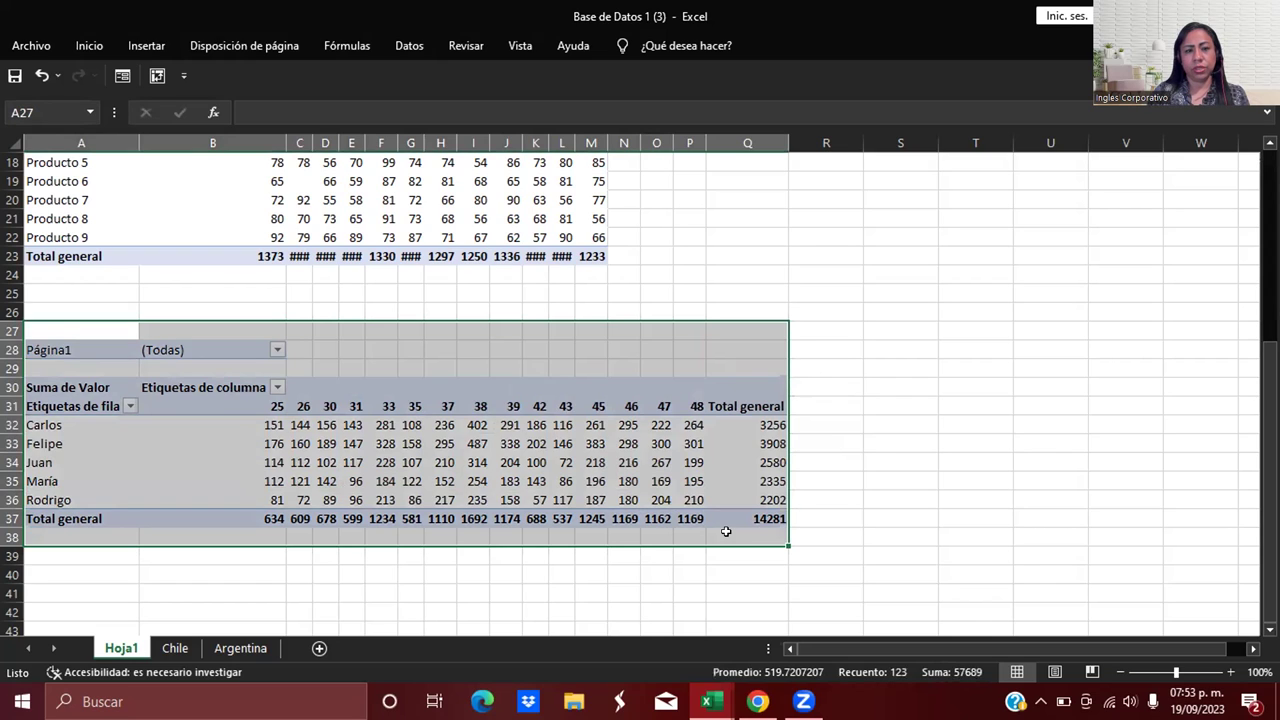
key("Delete")
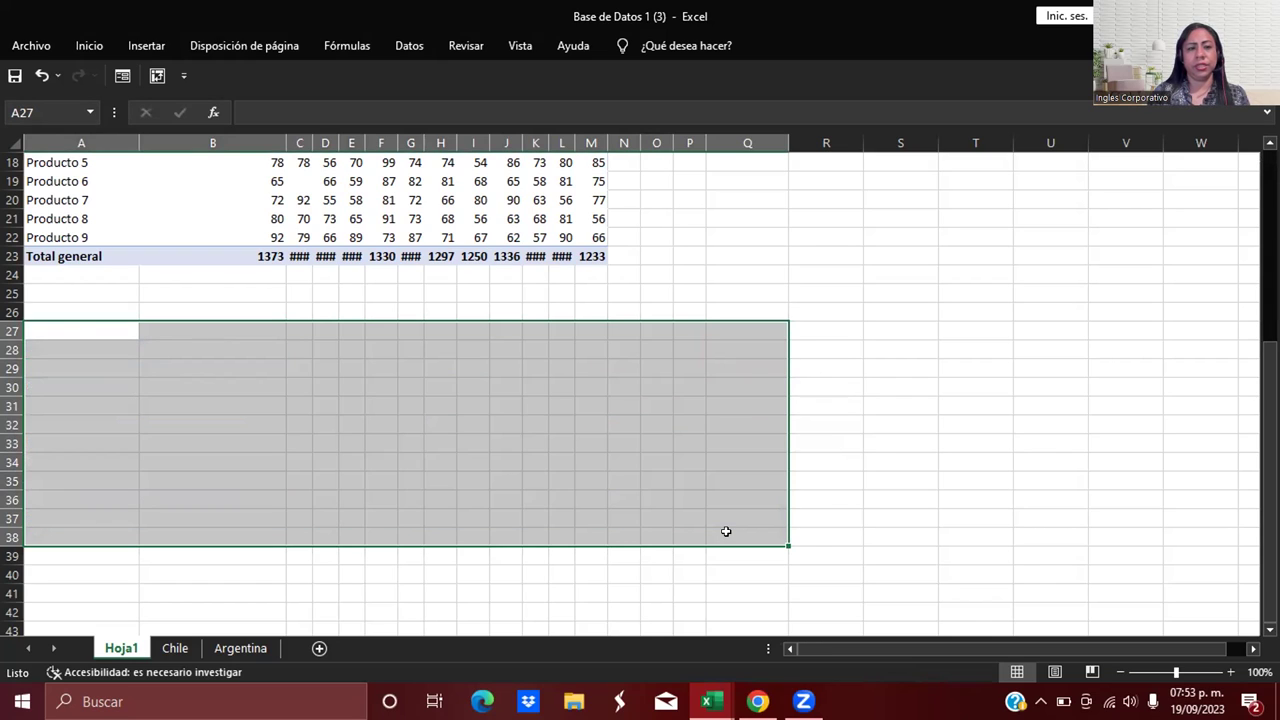
left_click(838, 438)
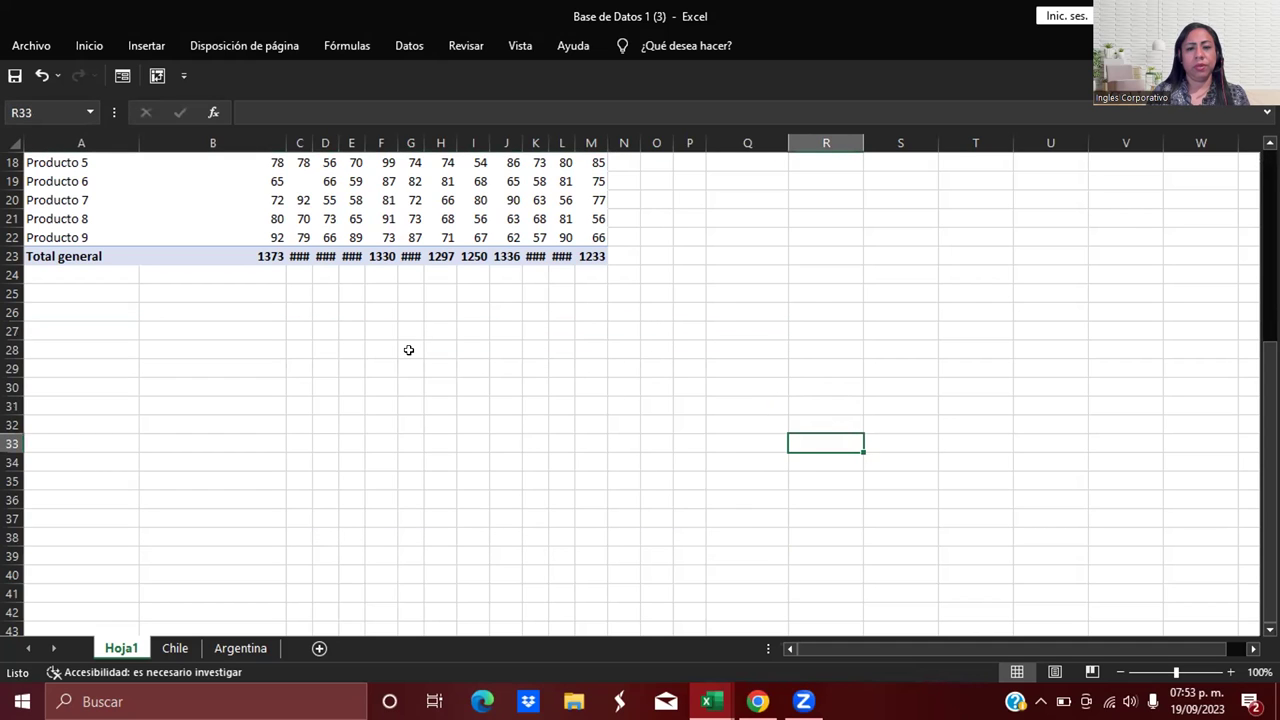
From the Chile sheet, start the pivot wizard with multiple consolidation ranges and one page field
left_click(176, 648)
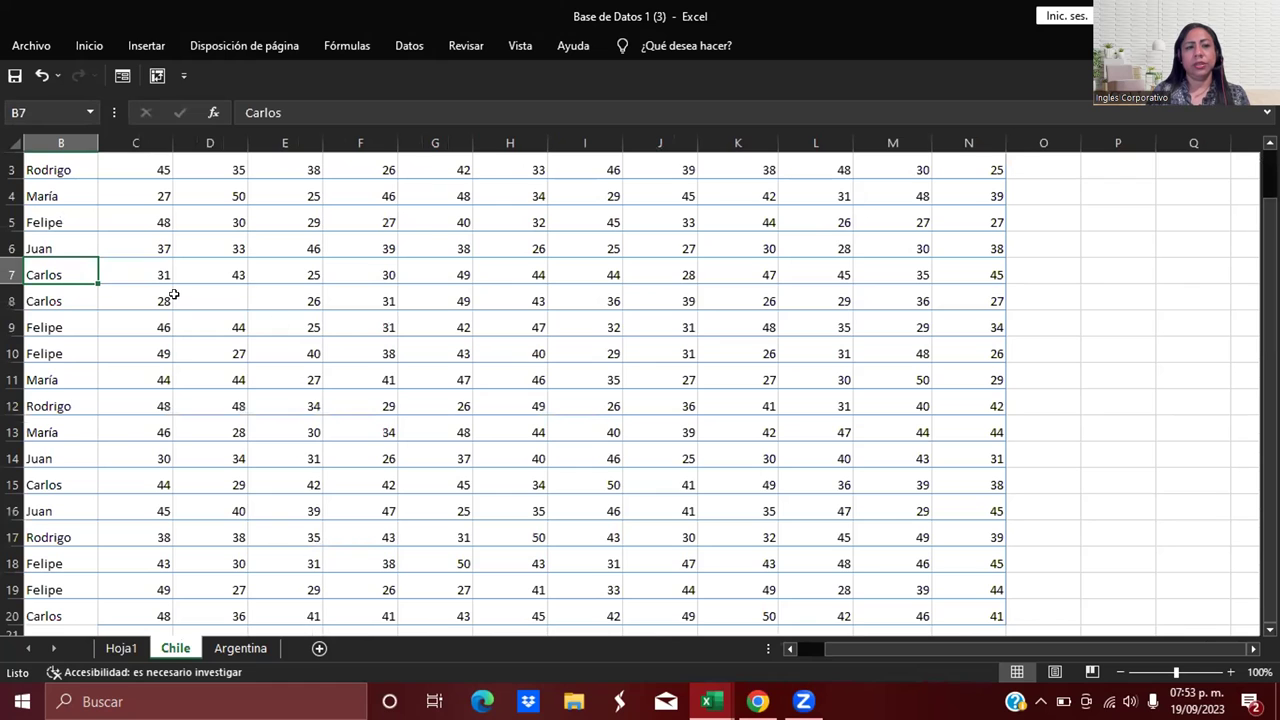
left_click(155, 75)
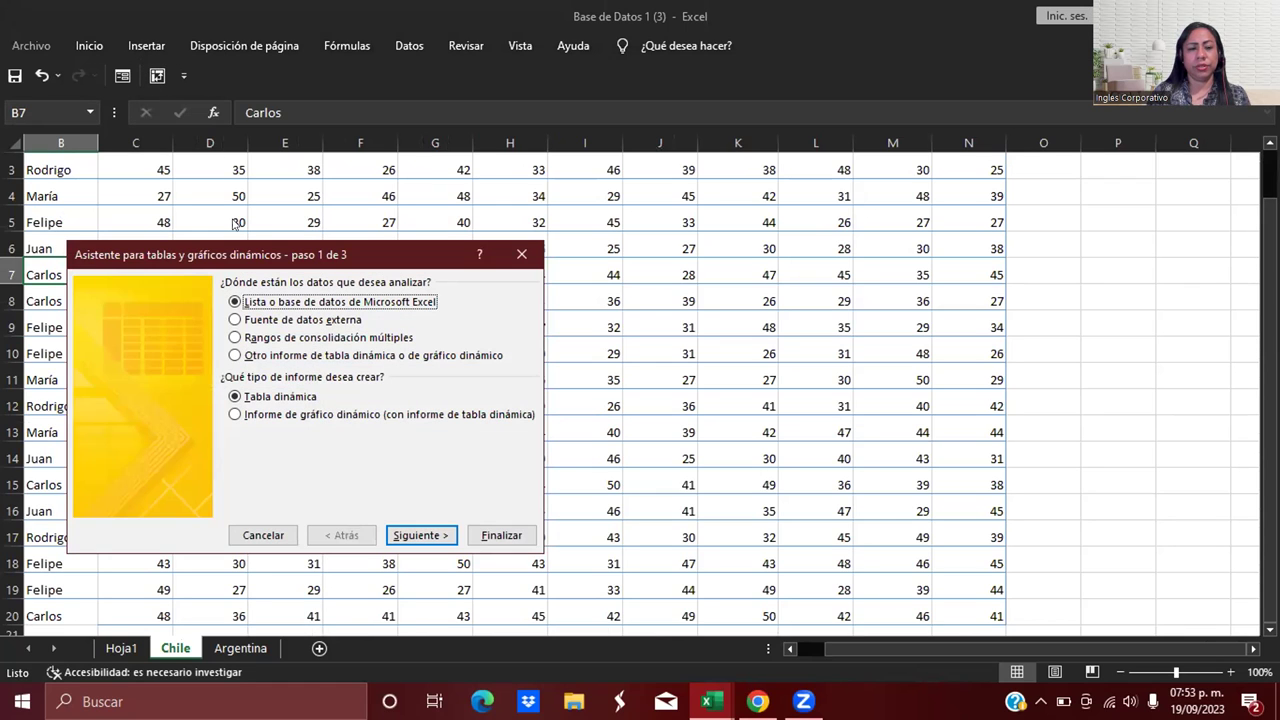
left_click(234, 337)
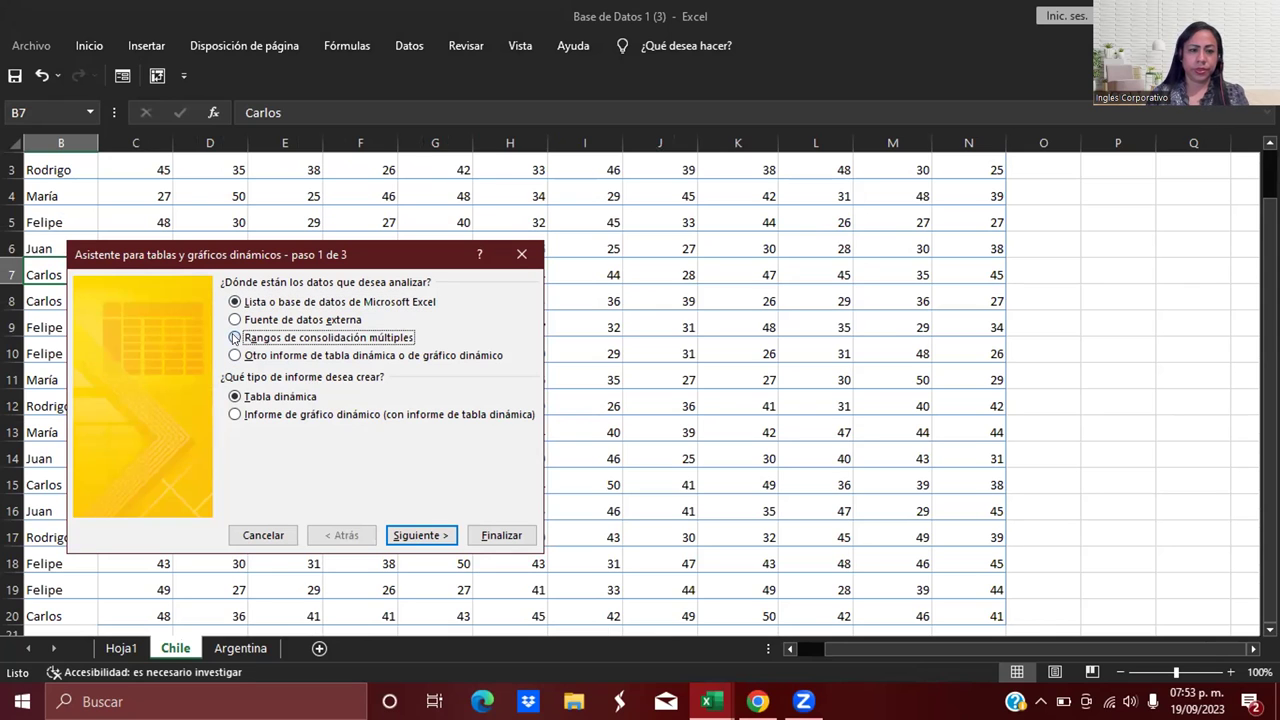
left_click(424, 536)
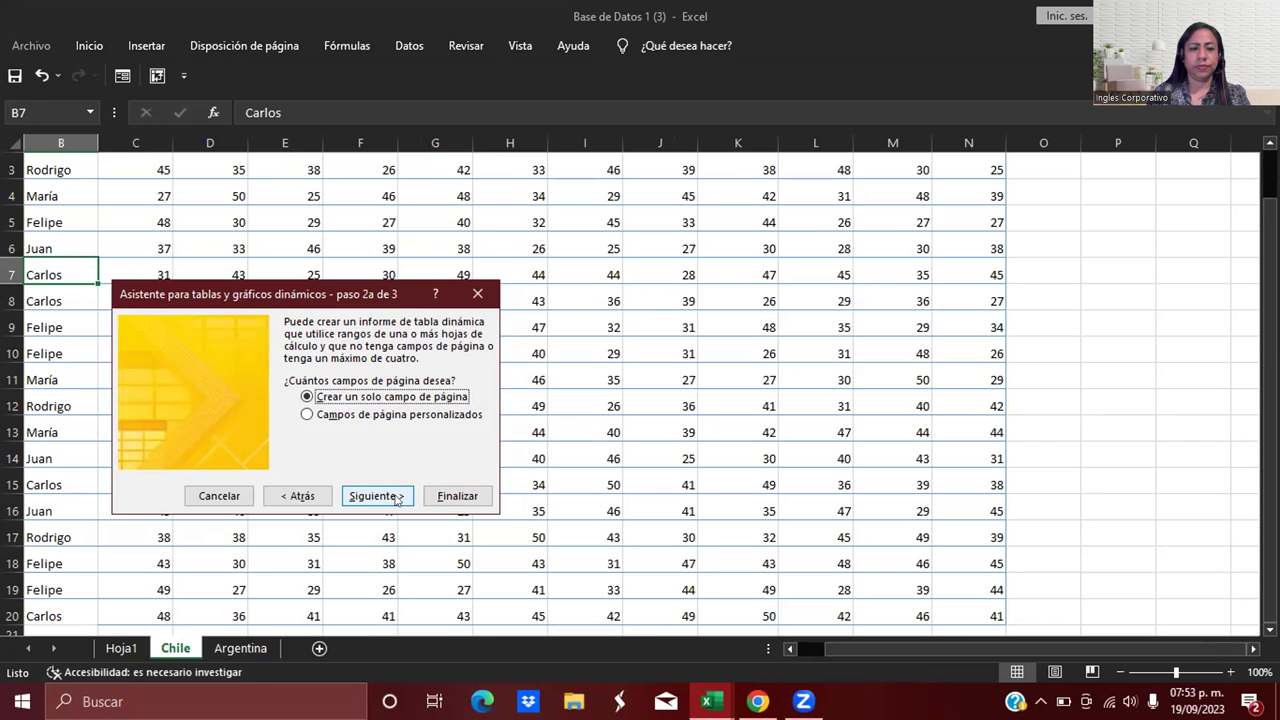
left_click(397, 497)
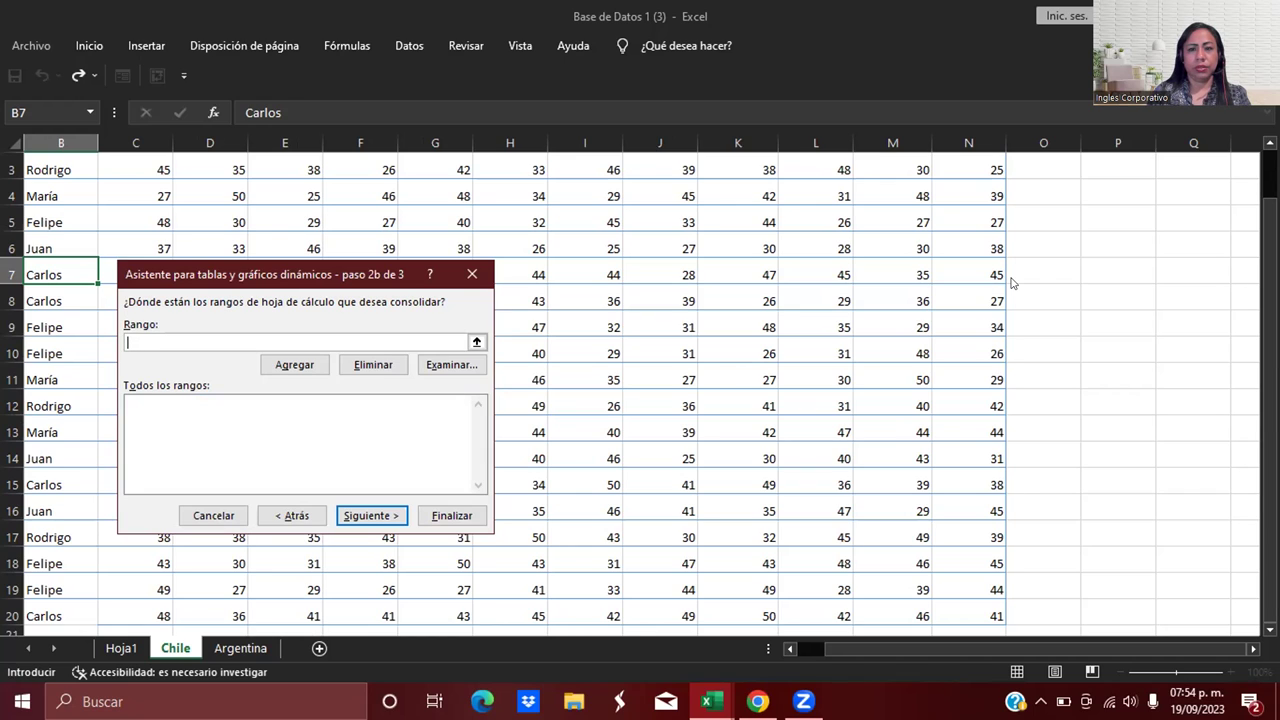
Add Chile!$B$2:$N$20 to the consolidation range list
left_click_drag(1269, 340, 1269, 292)
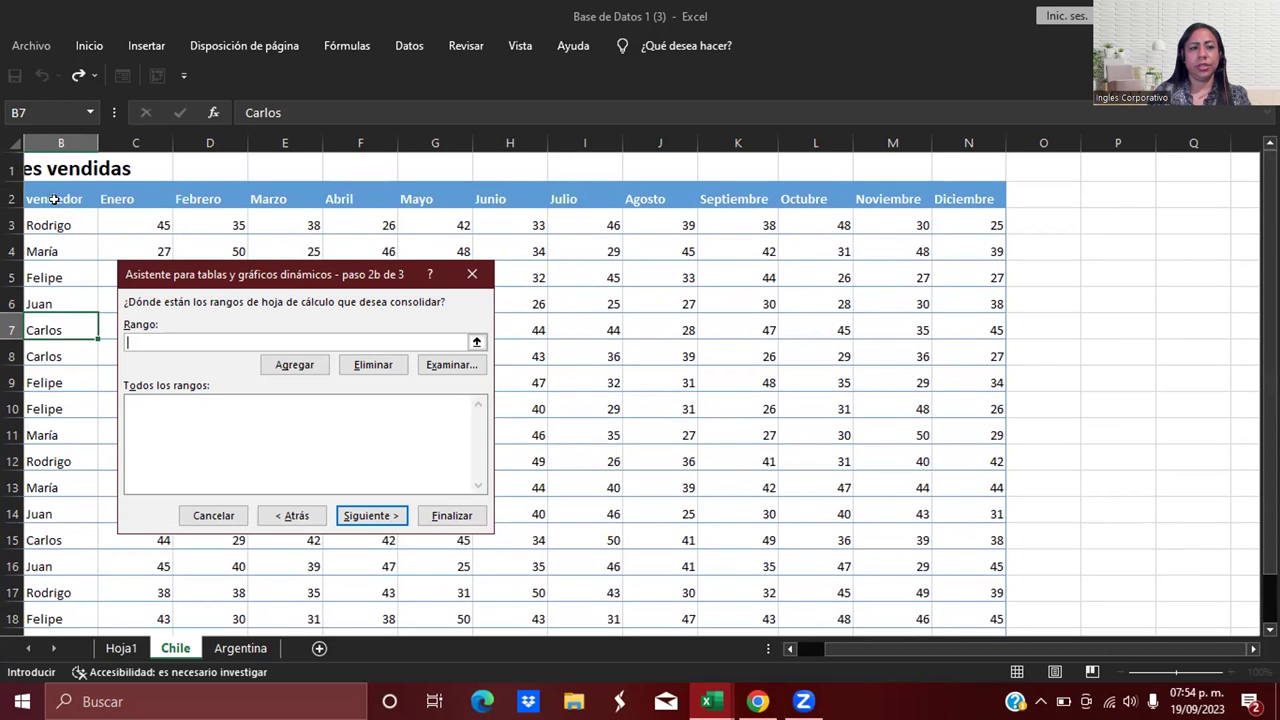
mouse_move(54, 199)
left_mouse_down()
mouse_move(952, 440)
mouse_move(983, 642)
left_mouse_up()
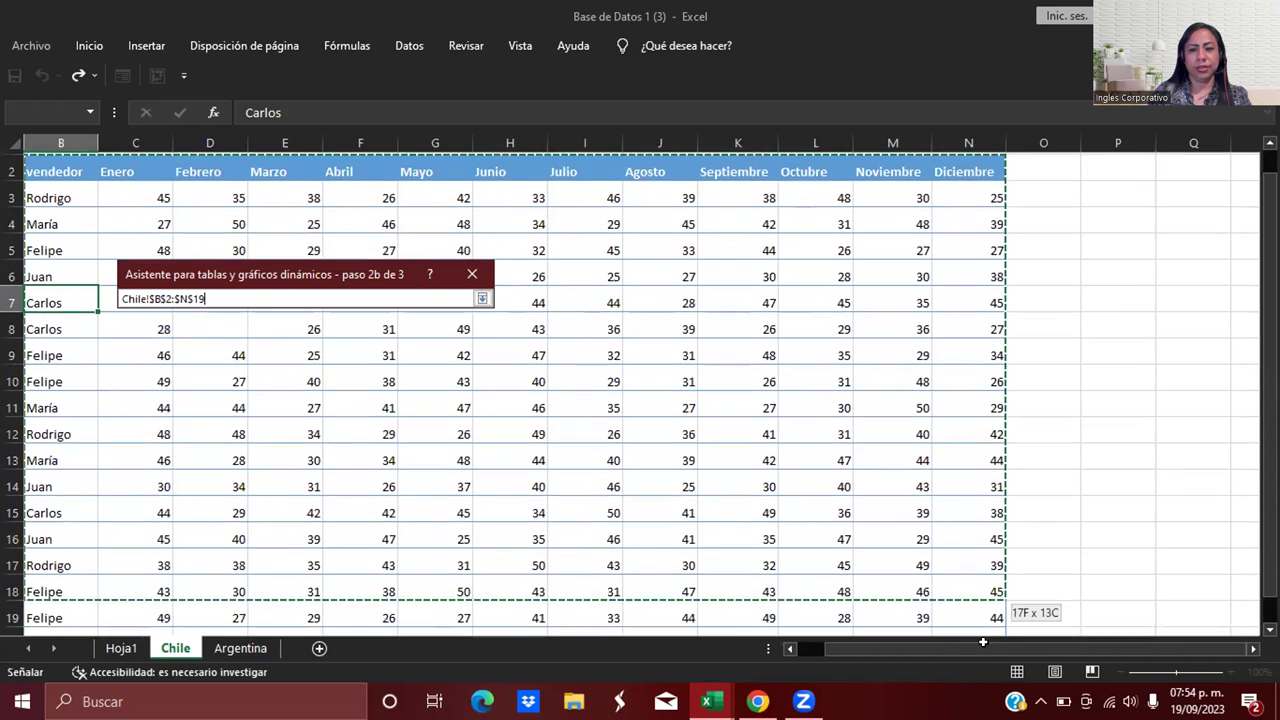
left_click_drag(983, 642, 981, 594)
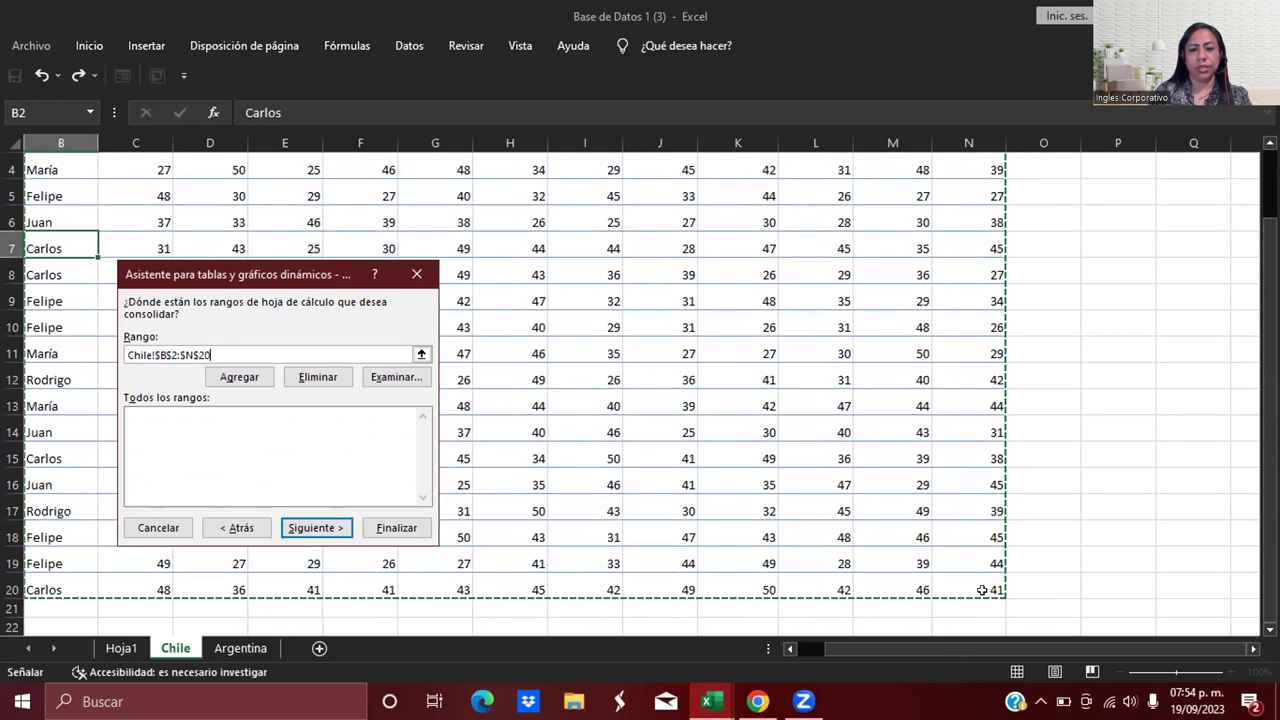
left_click(240, 378)
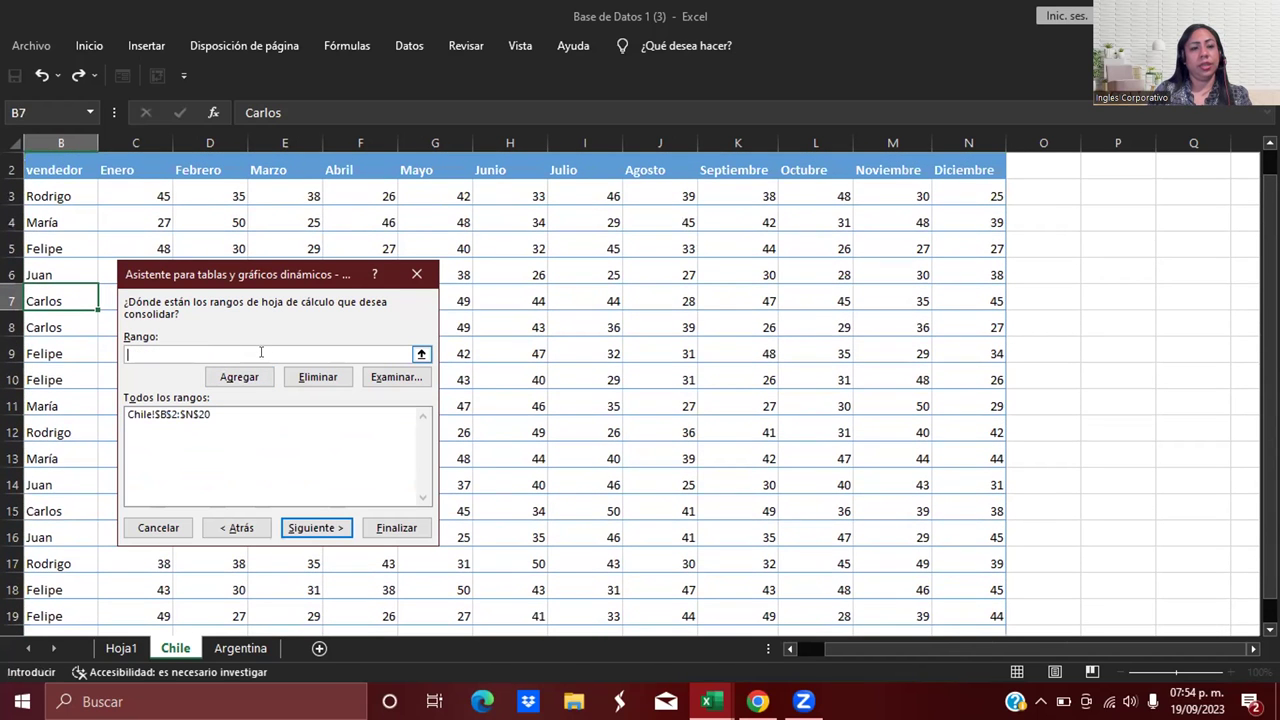
Add Argentina!$B$2:$N$18 as the second range and advance to step 3
left_click(240, 648)
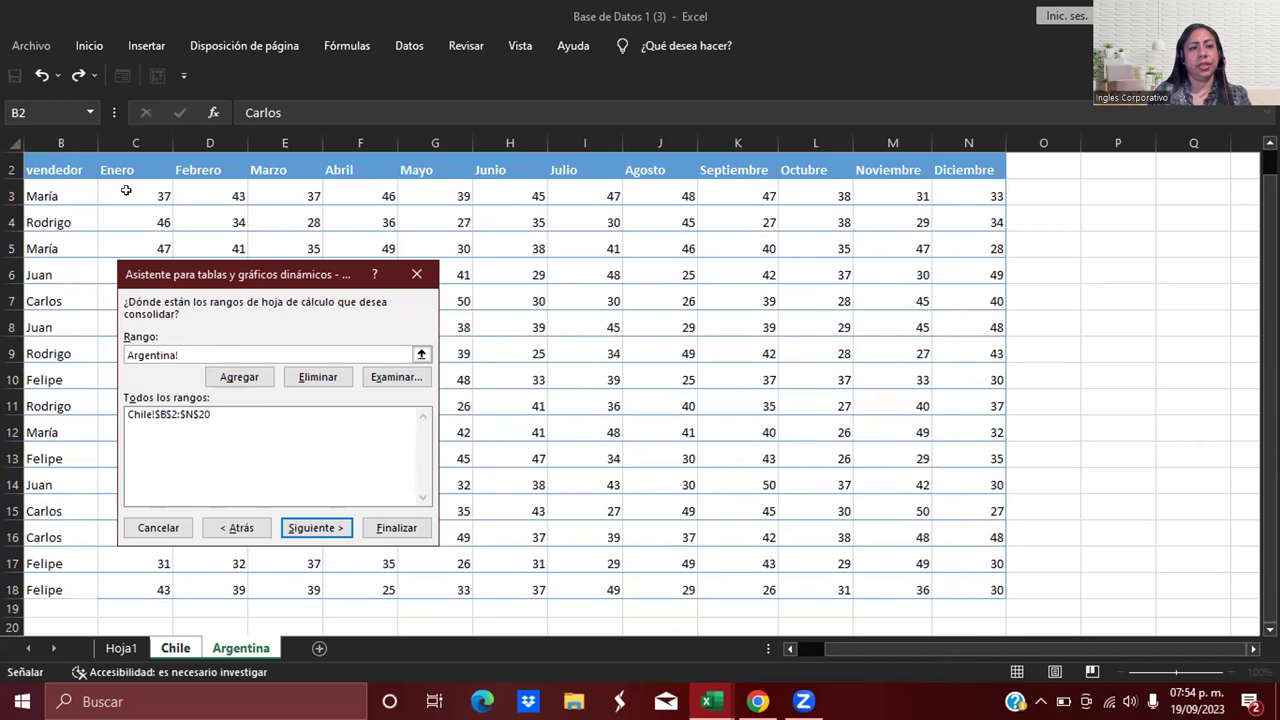
left_click_drag(55, 162, 939, 322)
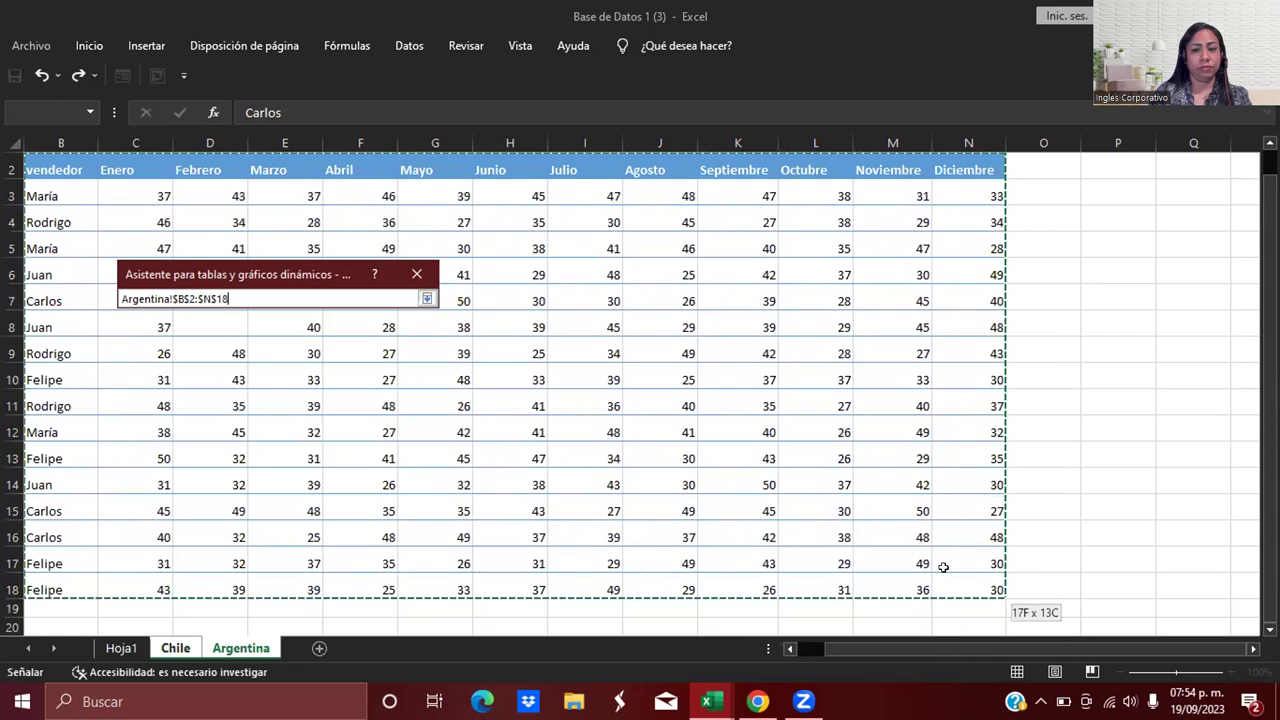
left_click_drag(939, 322, 943, 567)
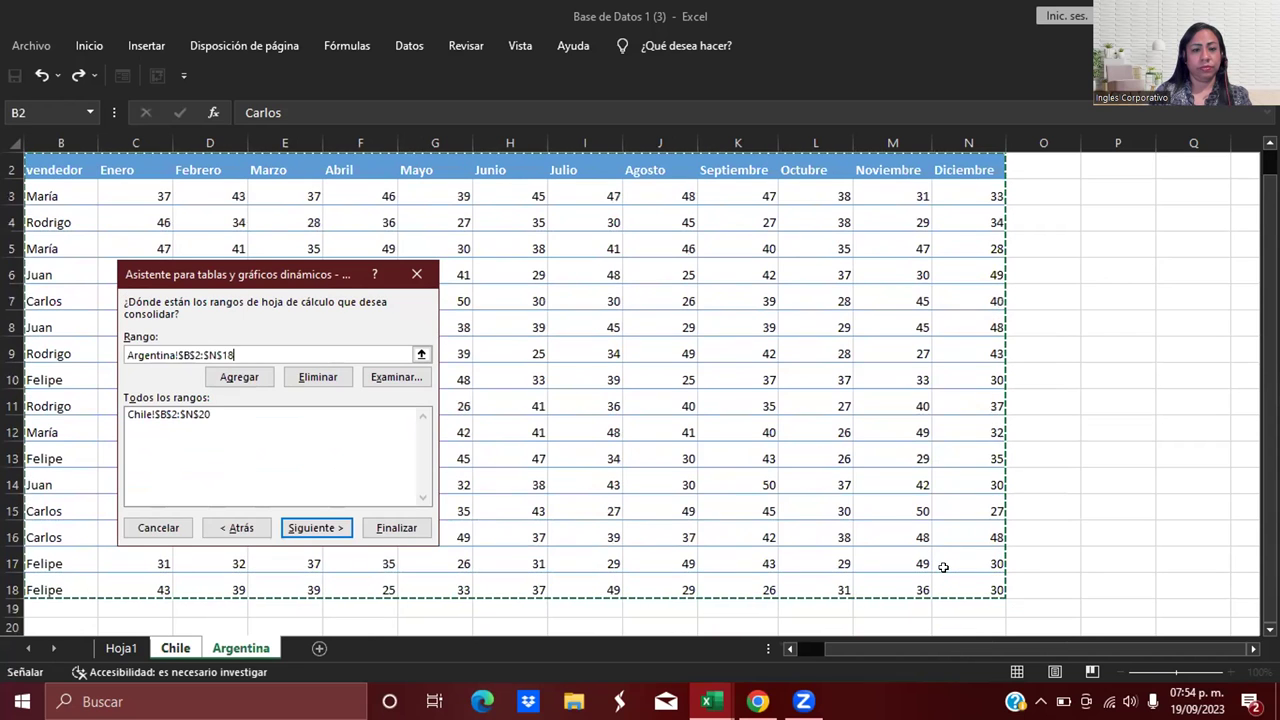
left_click(239, 377)
left_click(316, 528)
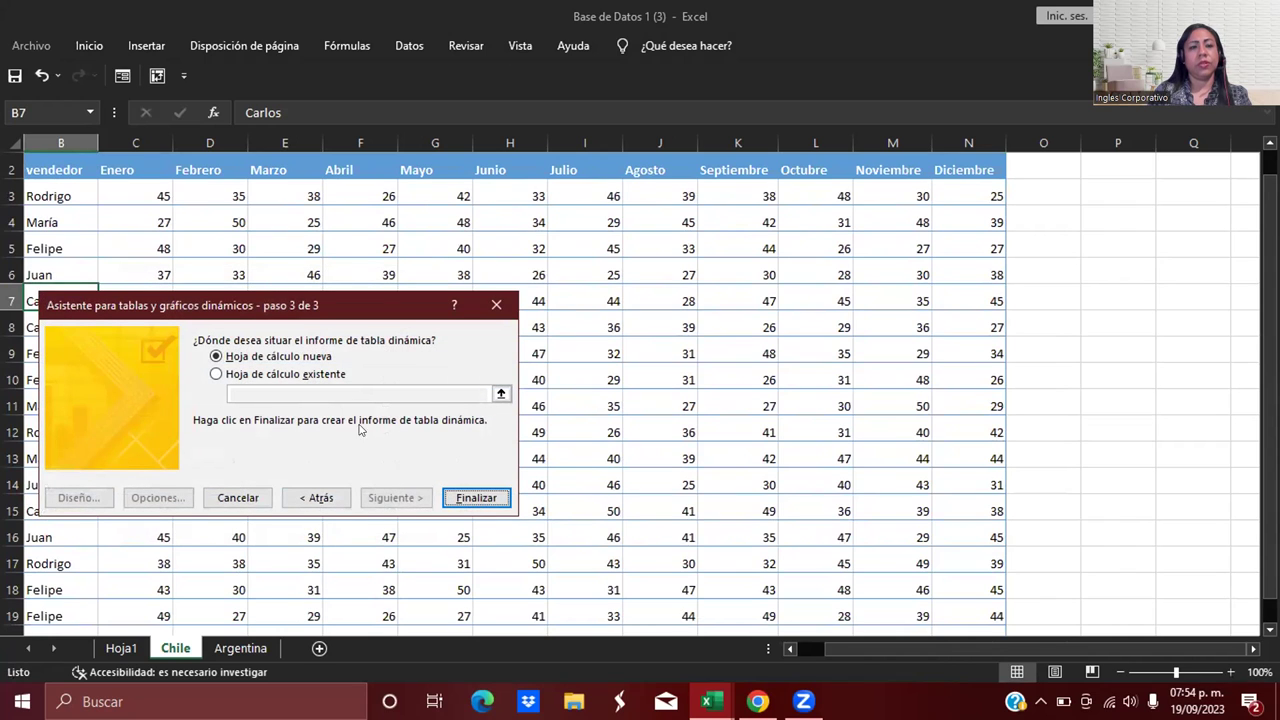
Place the report on an existing worksheet, with the location set to Hoja1
left_click(216, 374)
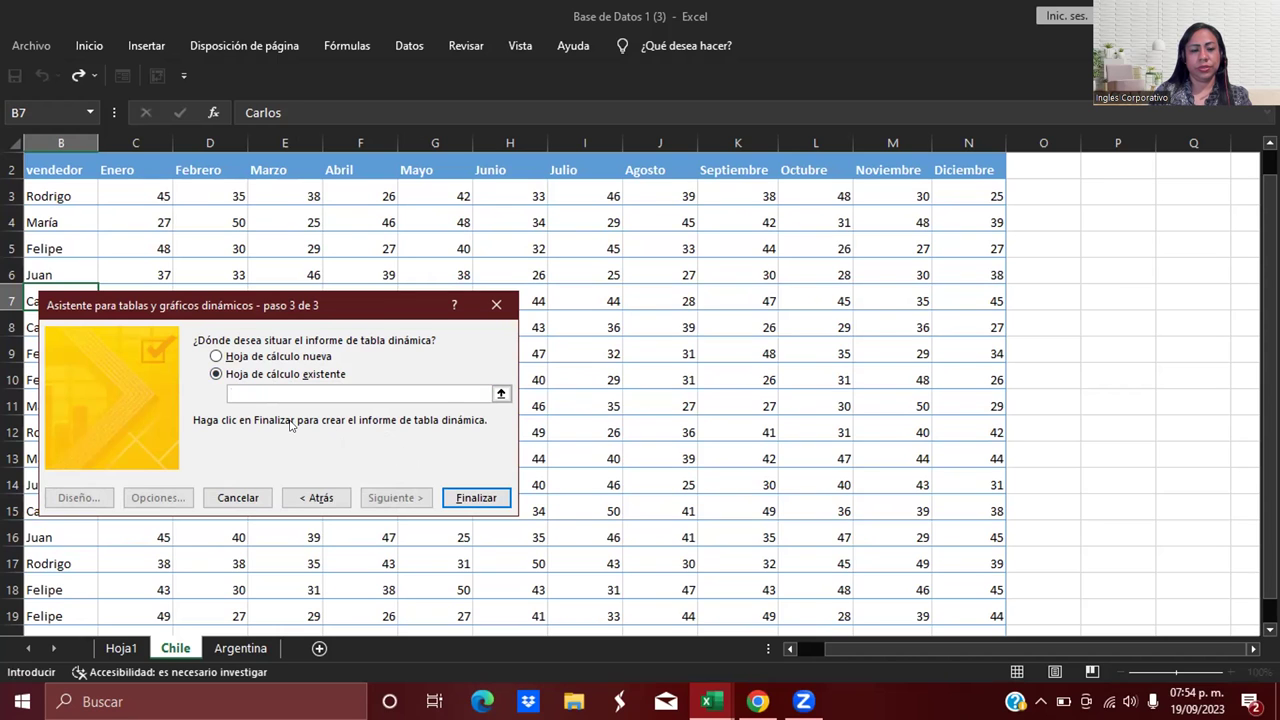
left_click(122, 651)
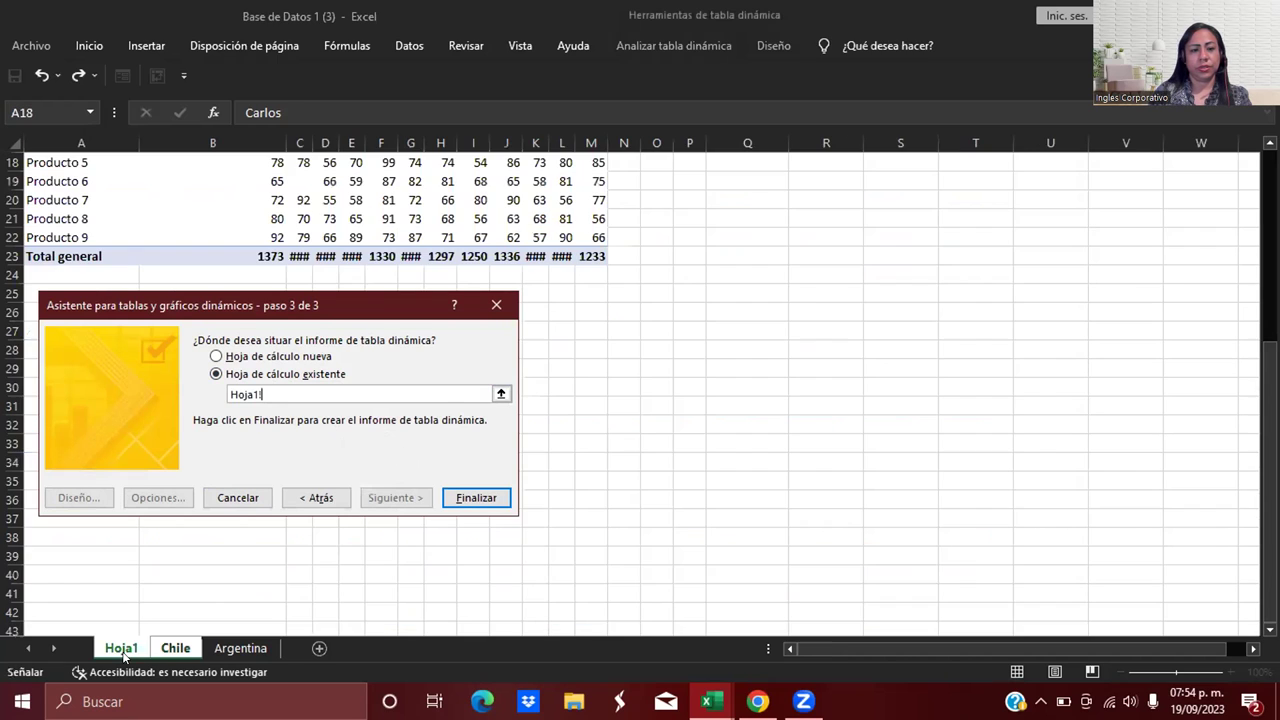
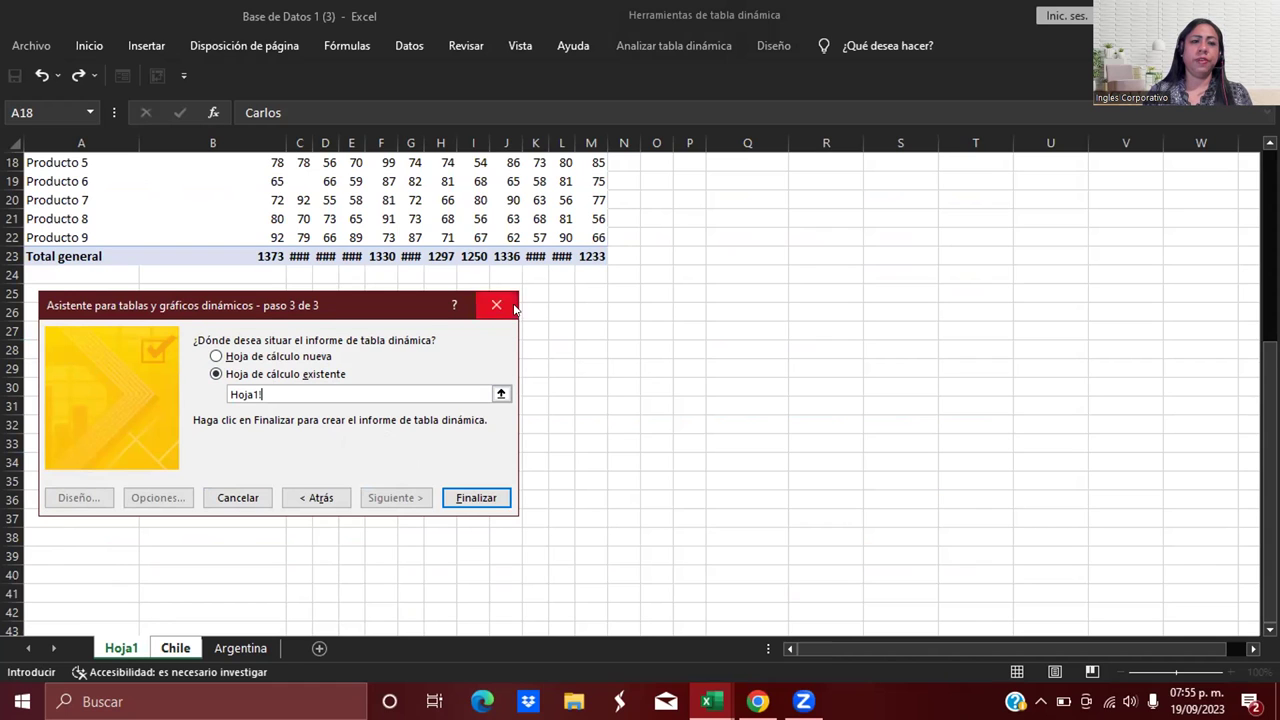
Set the pivot table report location to cell A30 on Hoja1 and finish the wizard
left_click_drag(420, 301, 779, 309)
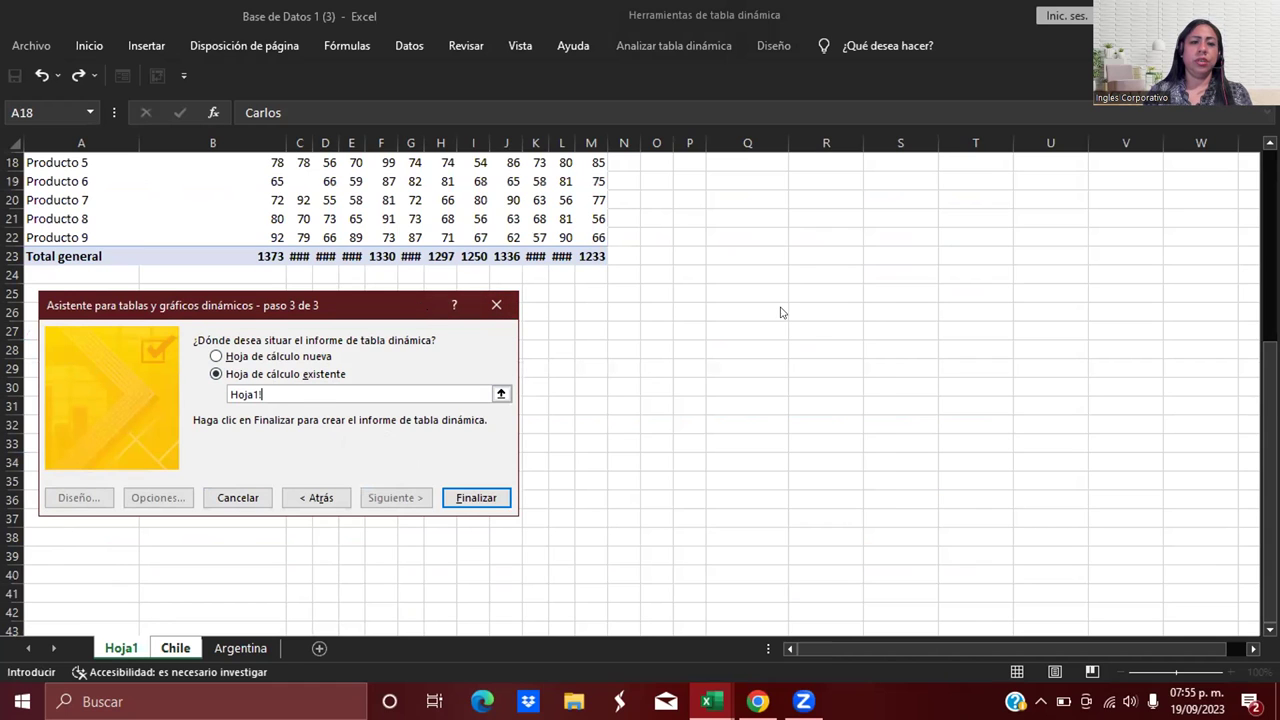
left_click(54, 386)
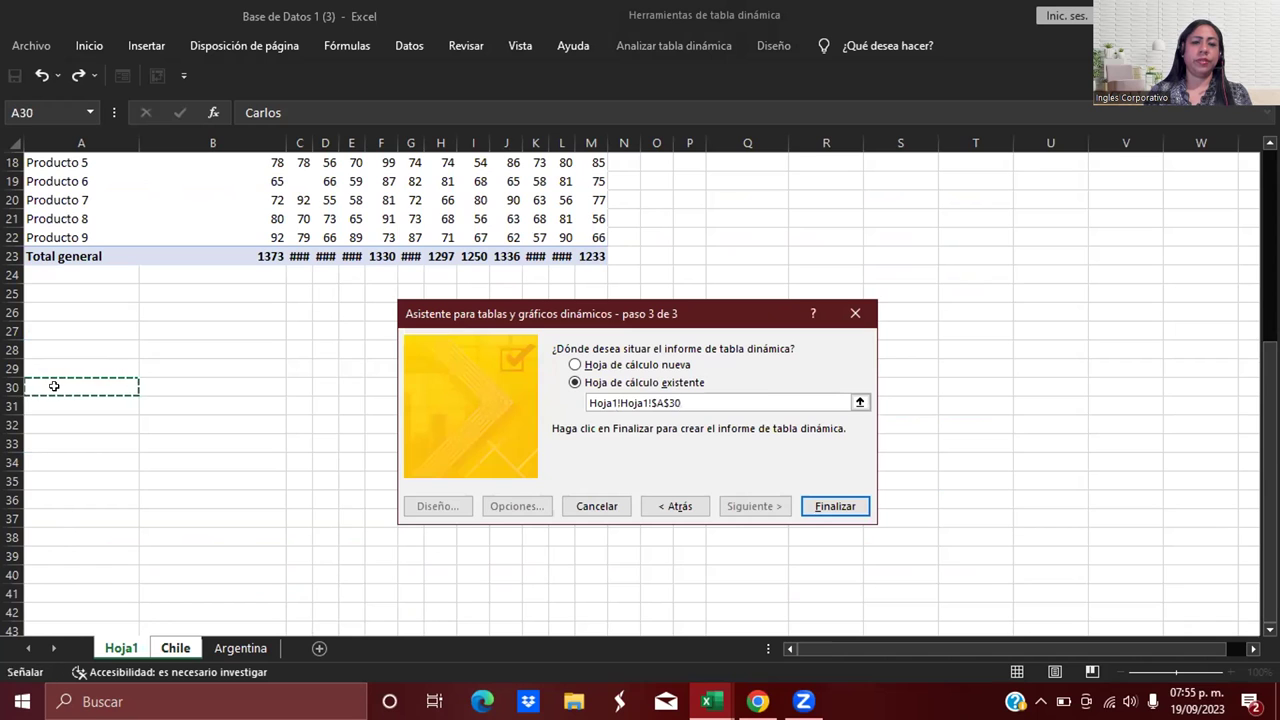
left_click(835, 506)
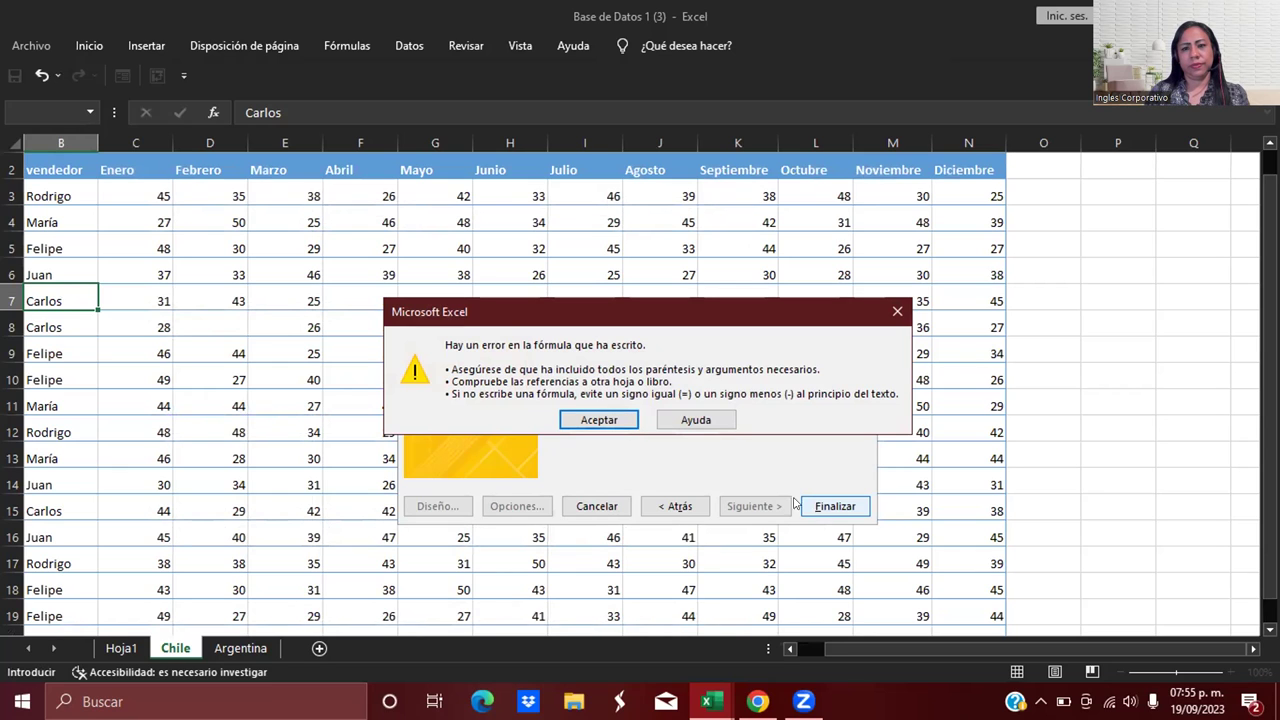
Dismiss the formula error, delete the duplicated Hoja1 prefix from the location, and finish
left_click(604, 419)
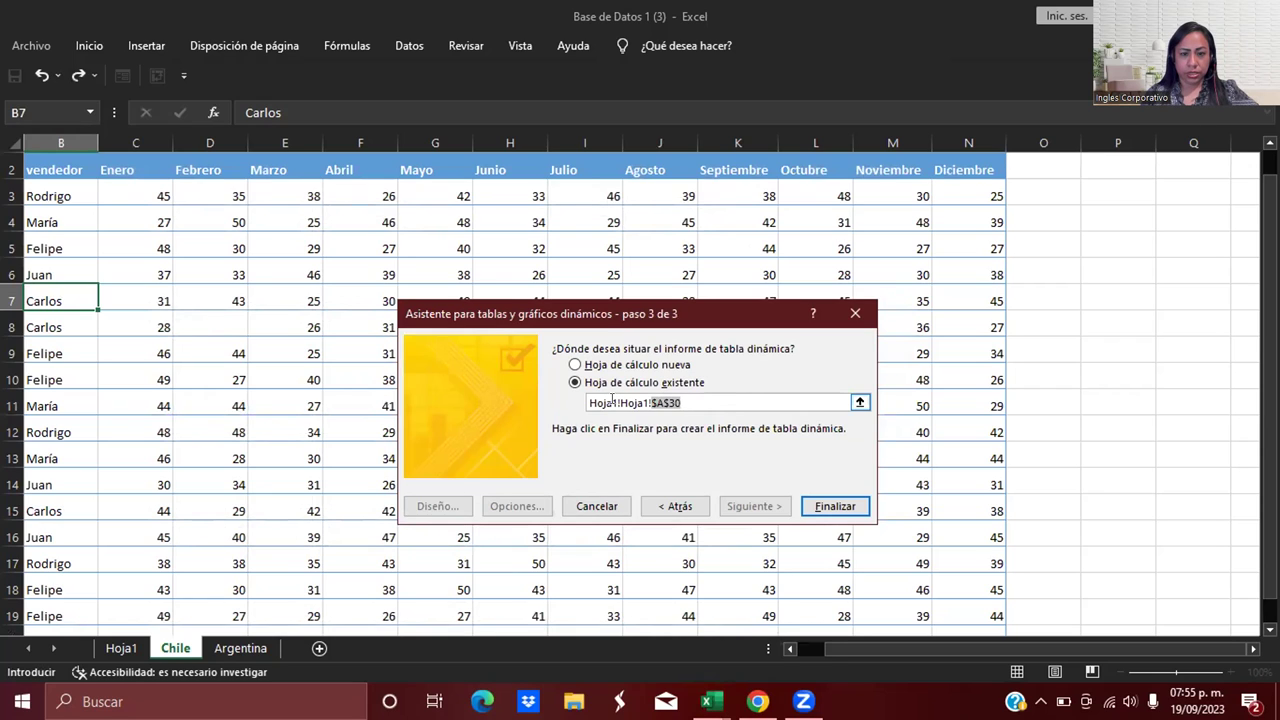
left_click_drag(618, 402, 582, 402)
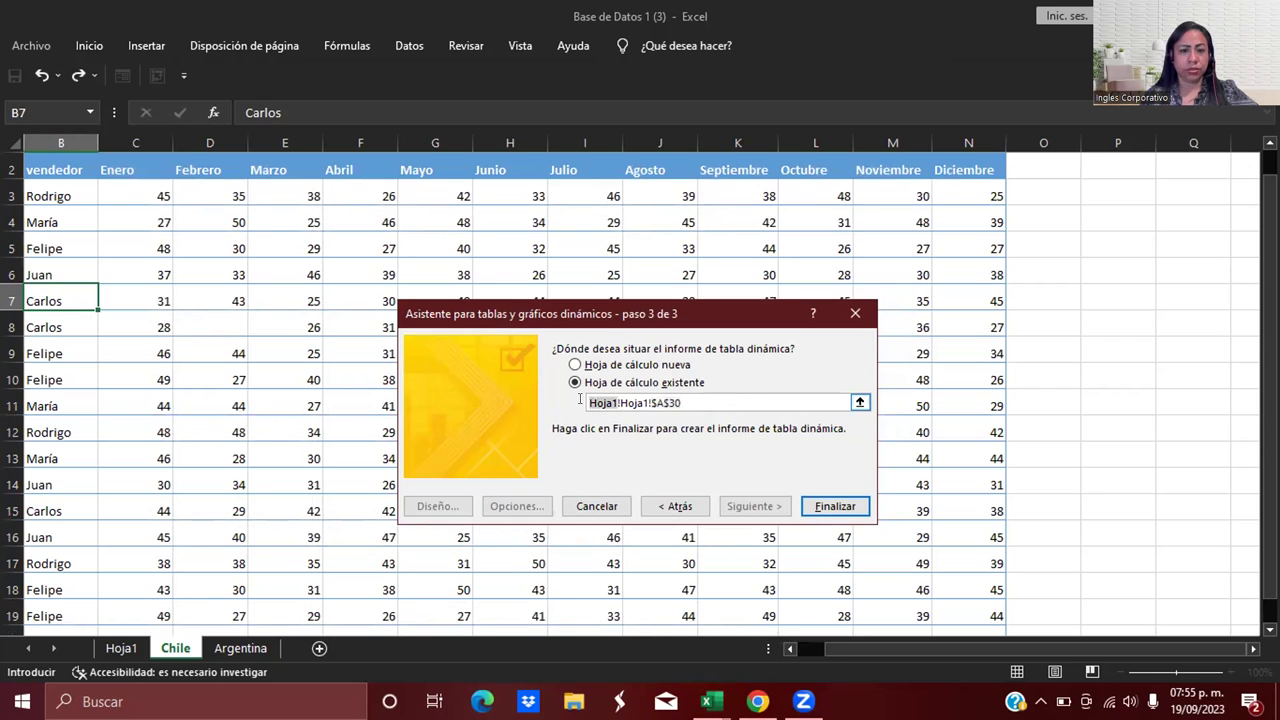
key("BackSpace")
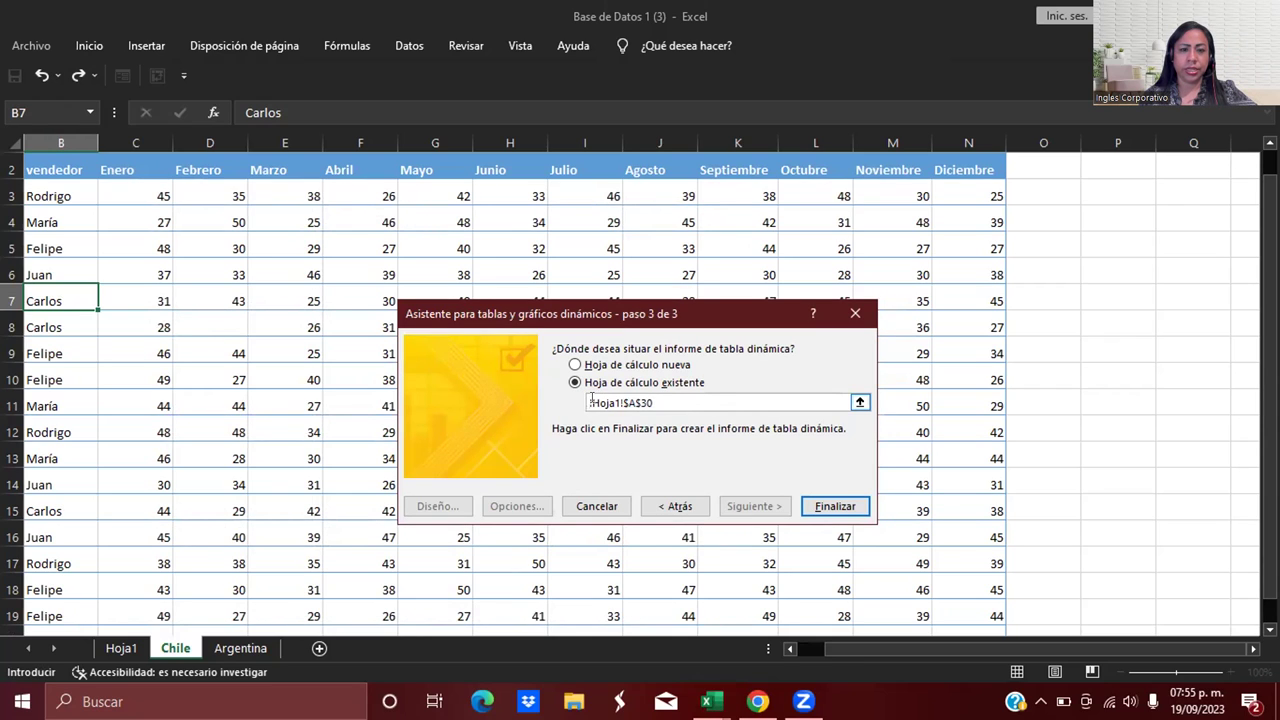
double_click(588, 401)
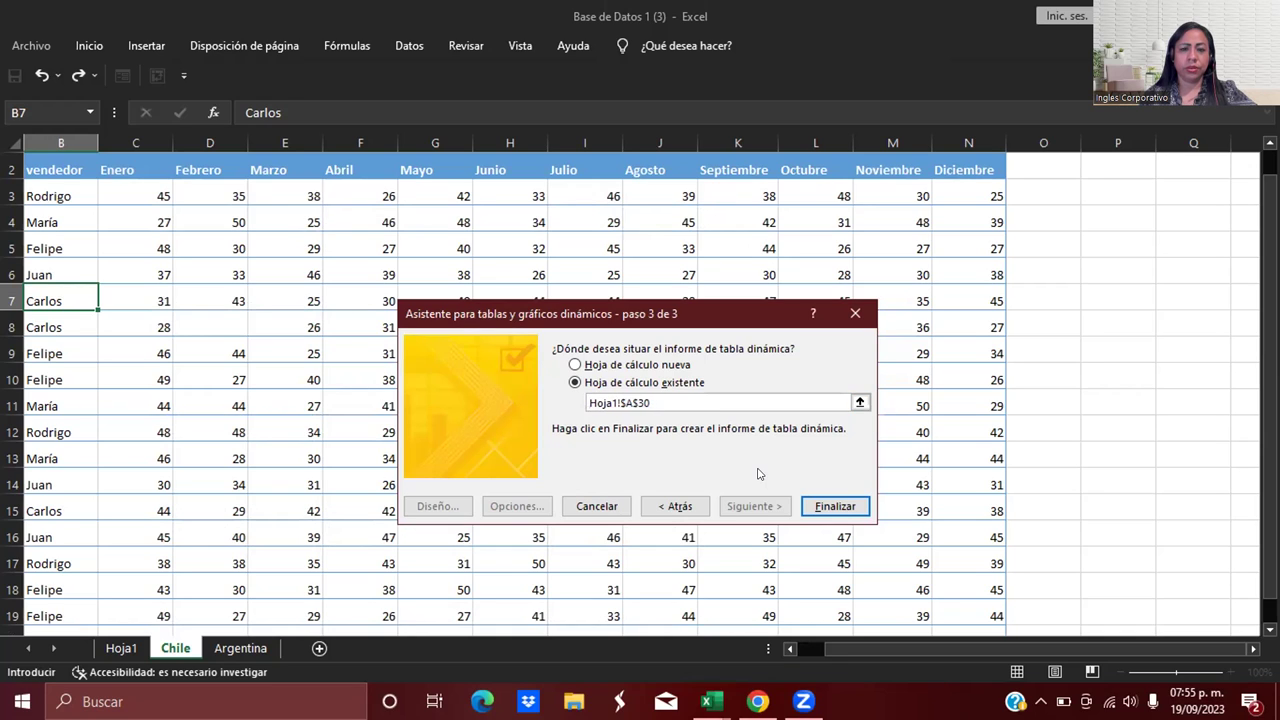
left_click(822, 506)
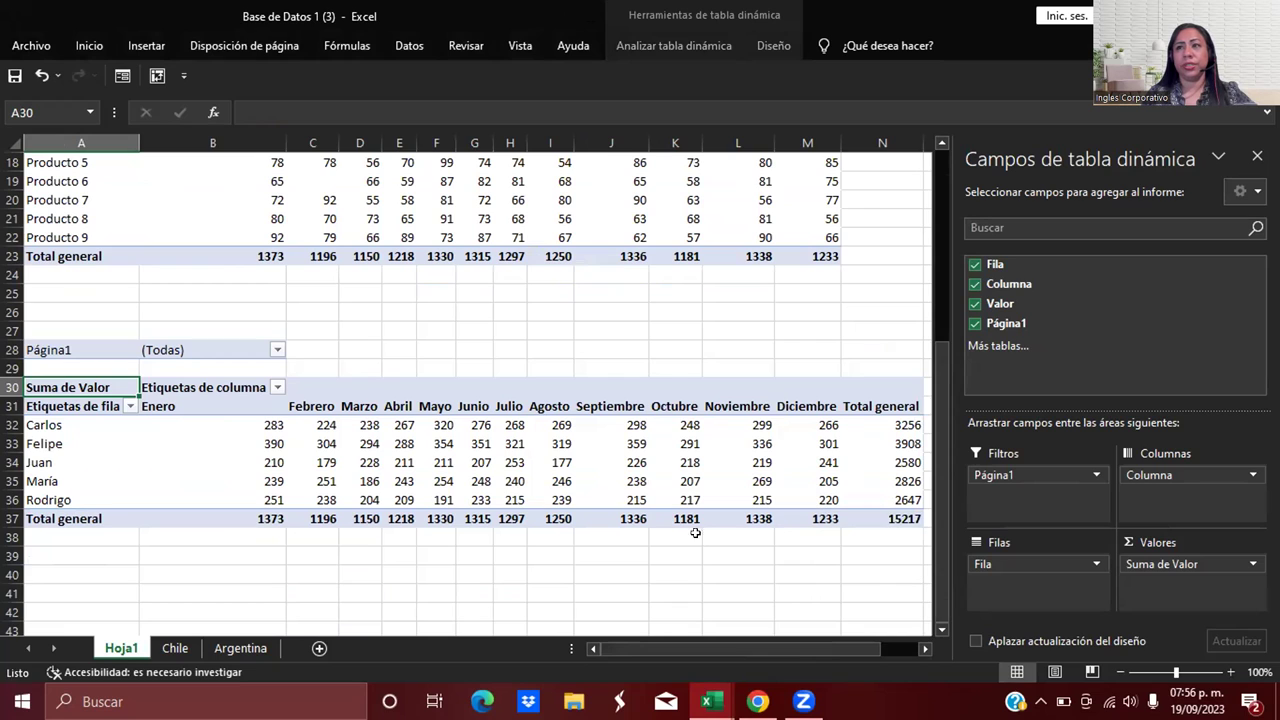
Summarize Valor by Promedio, formatted as Número with 1 decimal and a thousands separator
left_click(1251, 566)
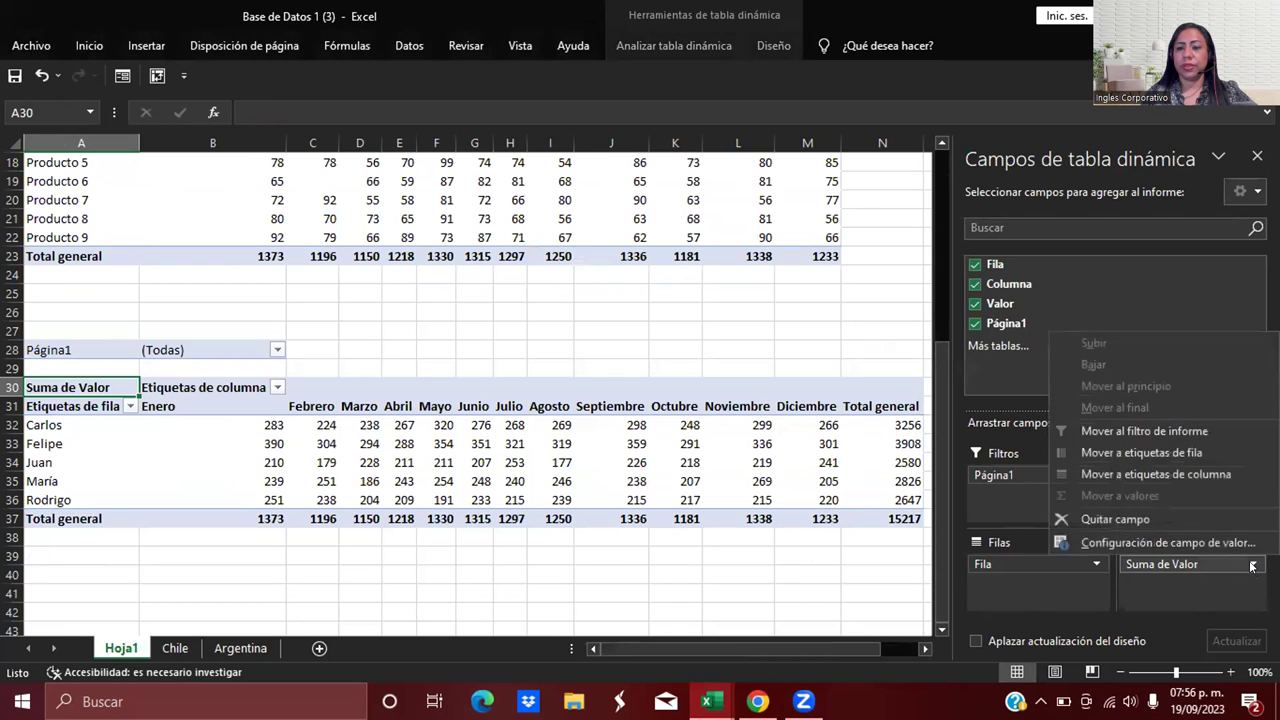
left_click(1213, 542)
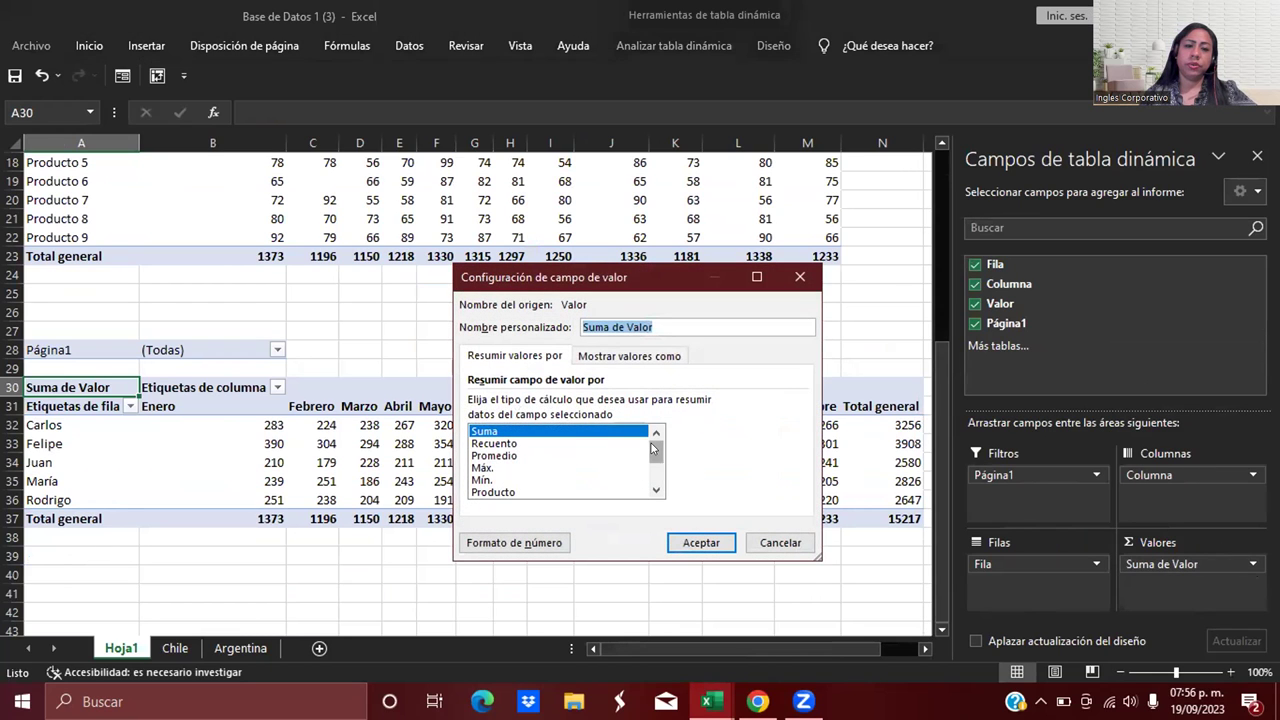
left_click(500, 455)
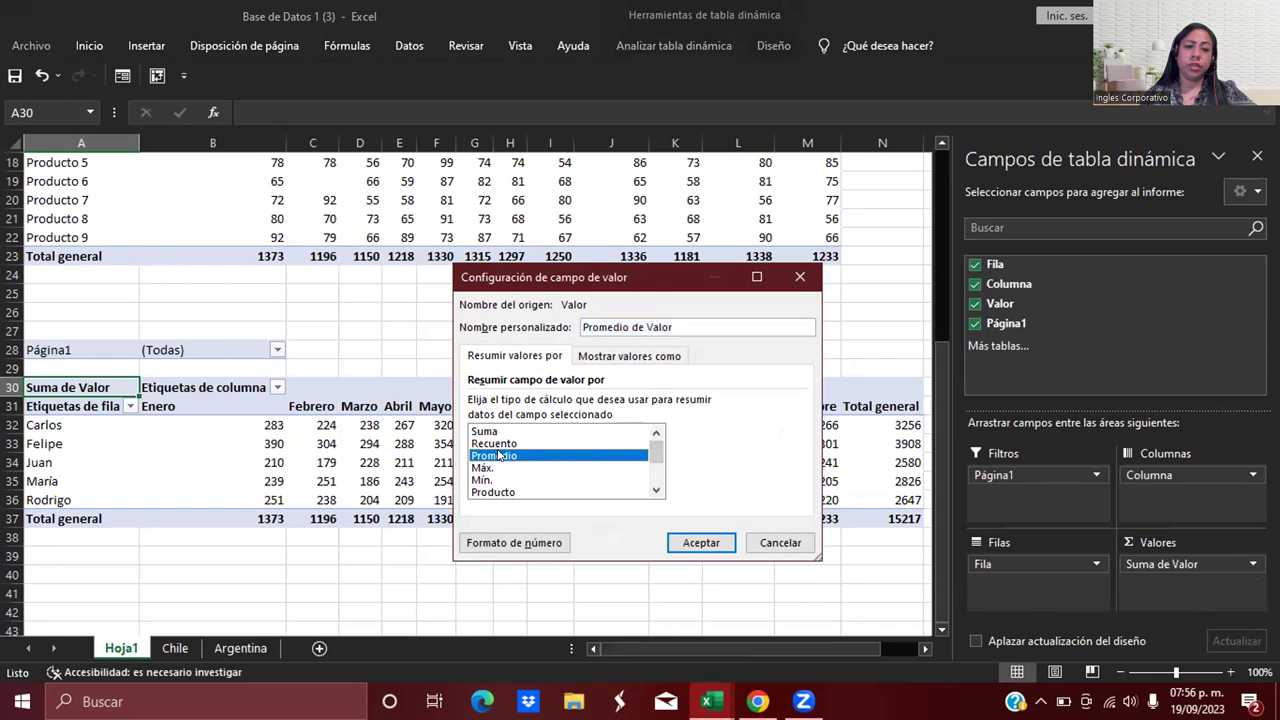
left_click(503, 545)
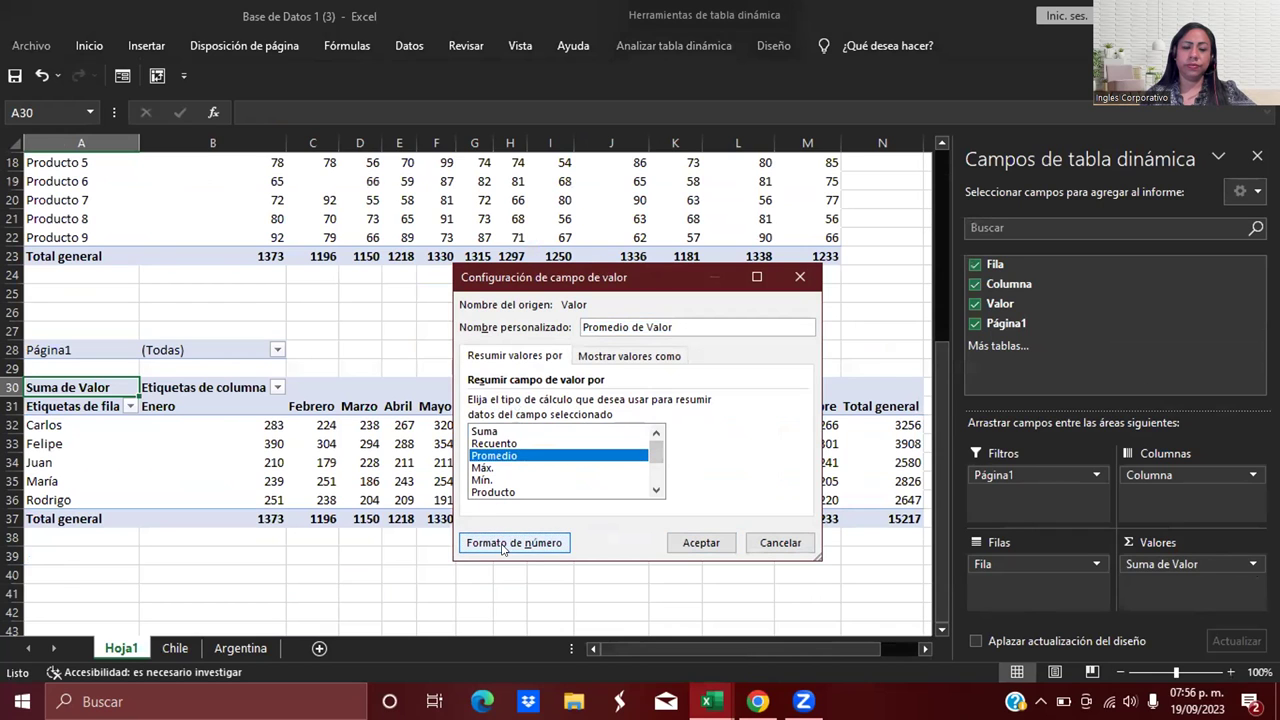
left_click(435, 286)
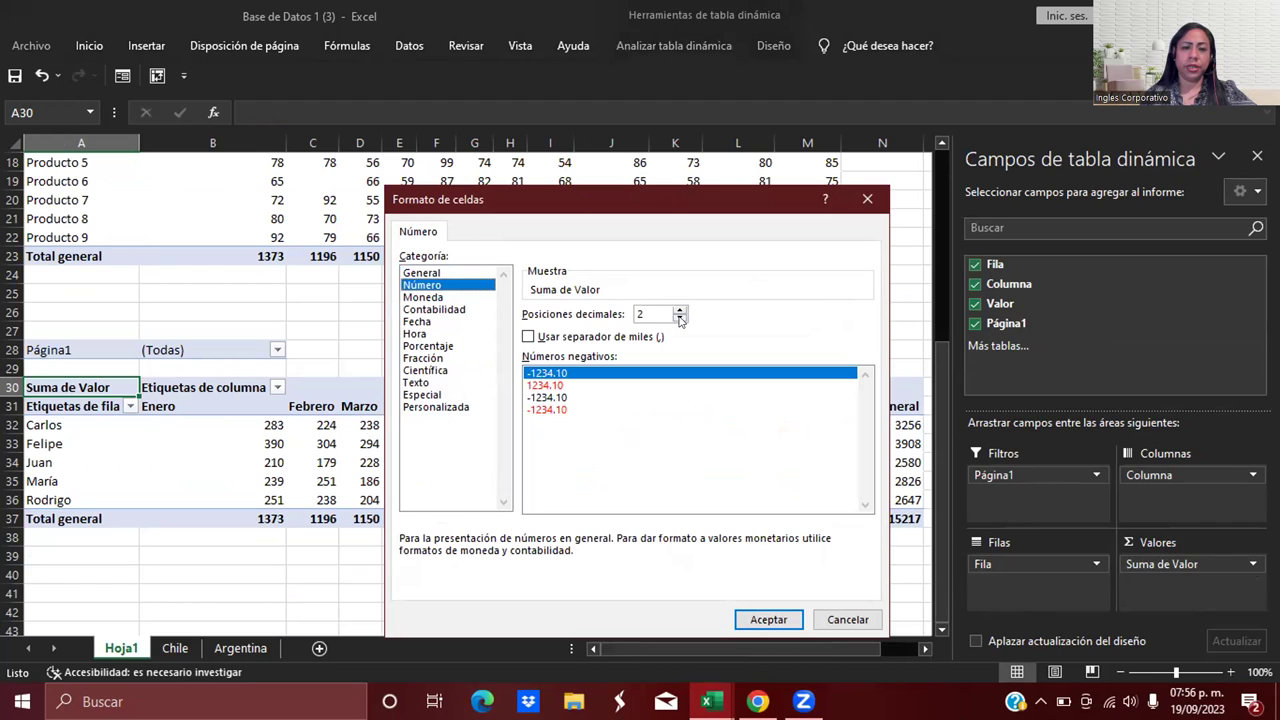
left_click(528, 337)
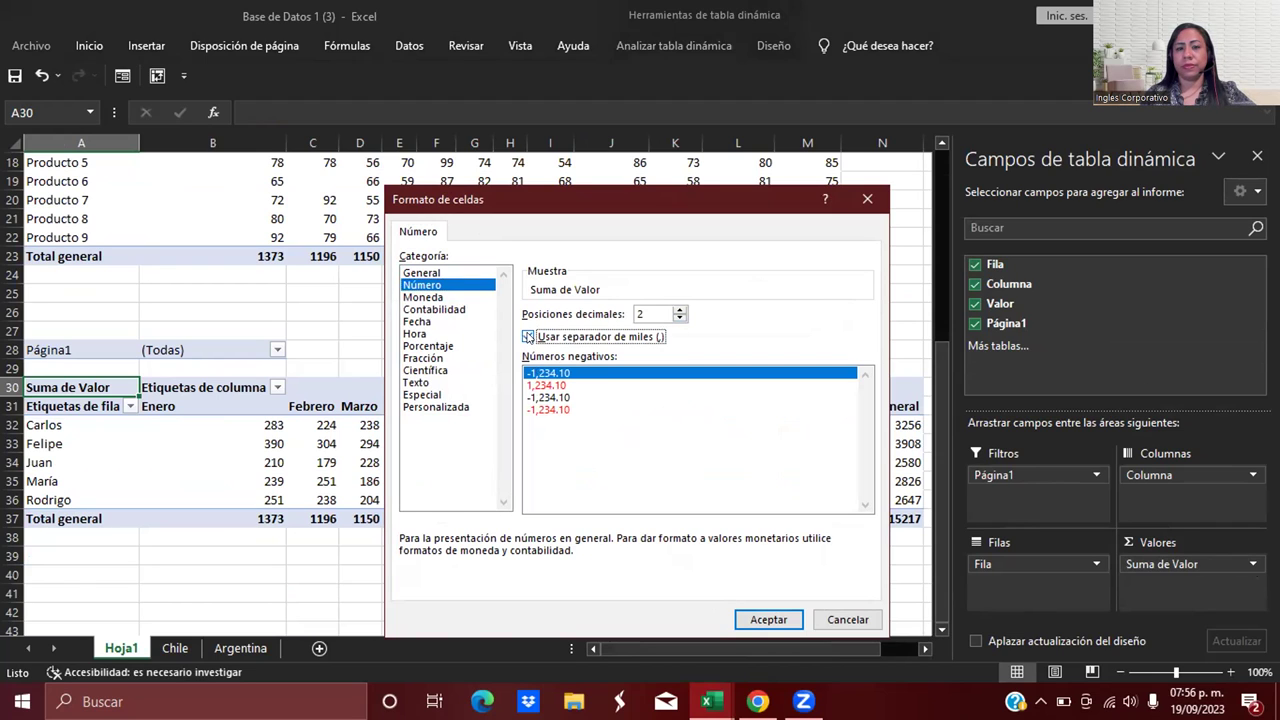
left_click(679, 318)
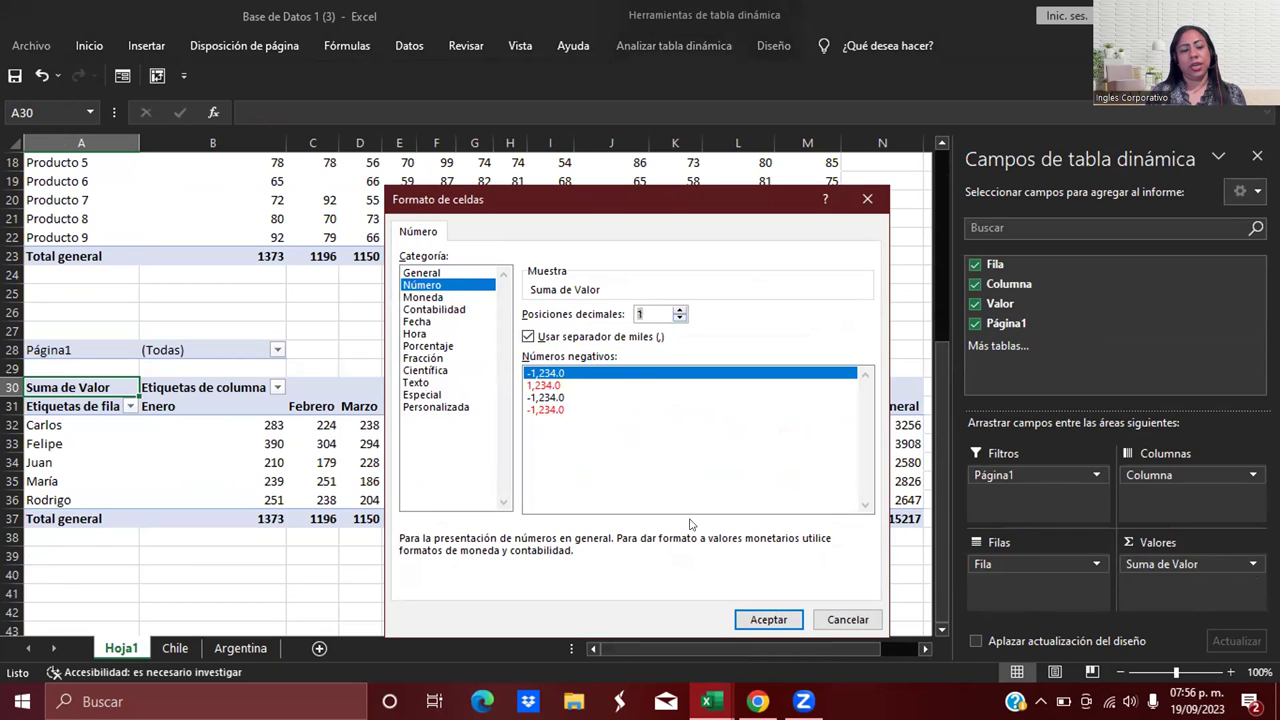
left_click(766, 621)
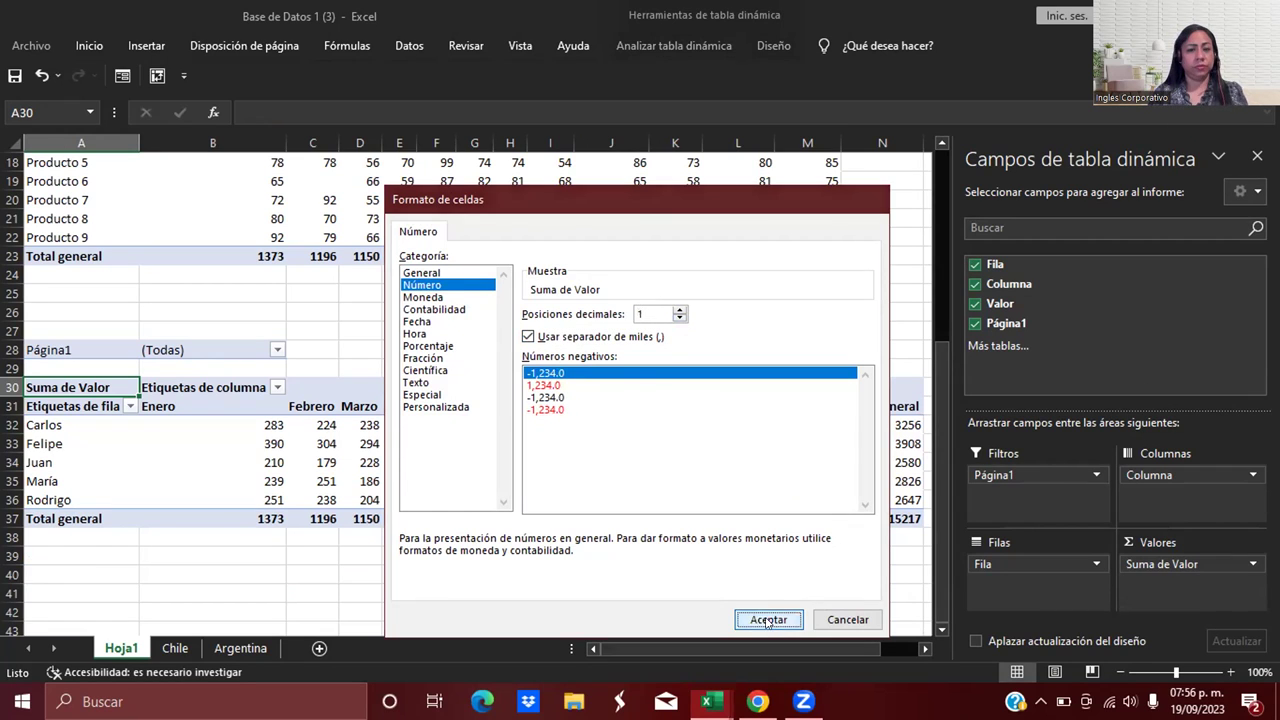
left_click(701, 543)
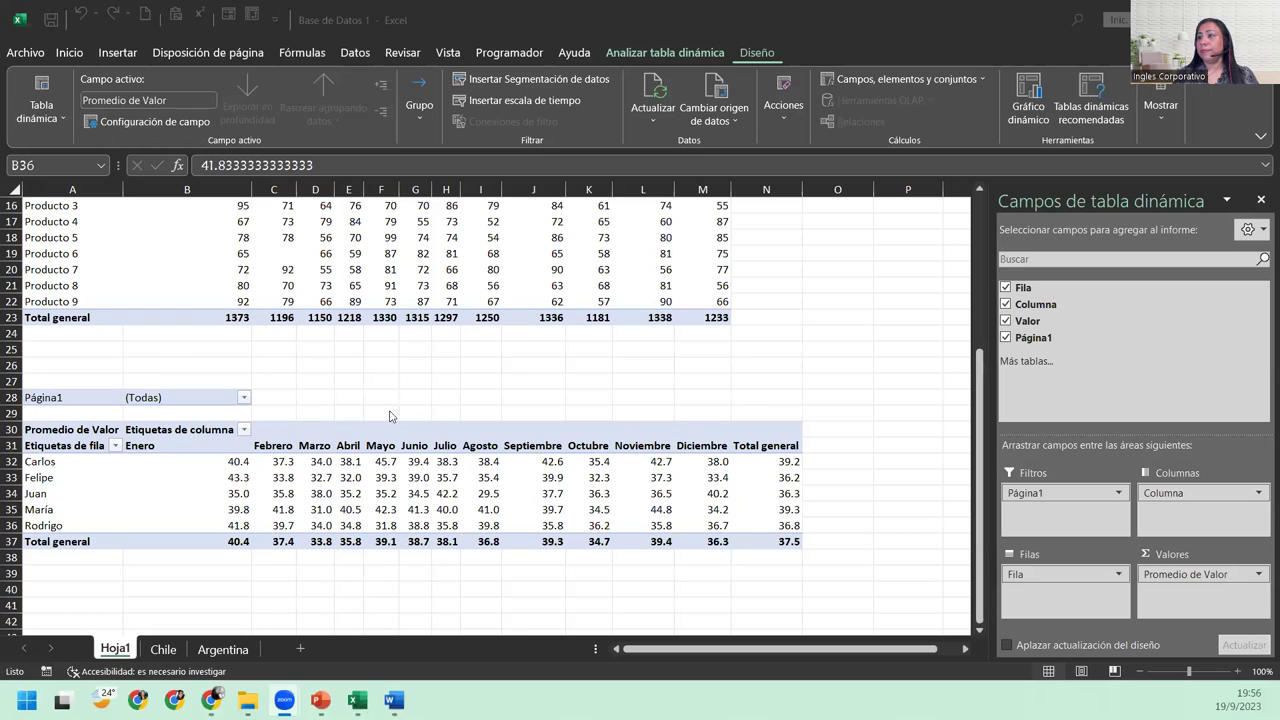
Check the unrounded average in C33, then switch the pivot tables to tabular layout
left_click(291, 476)
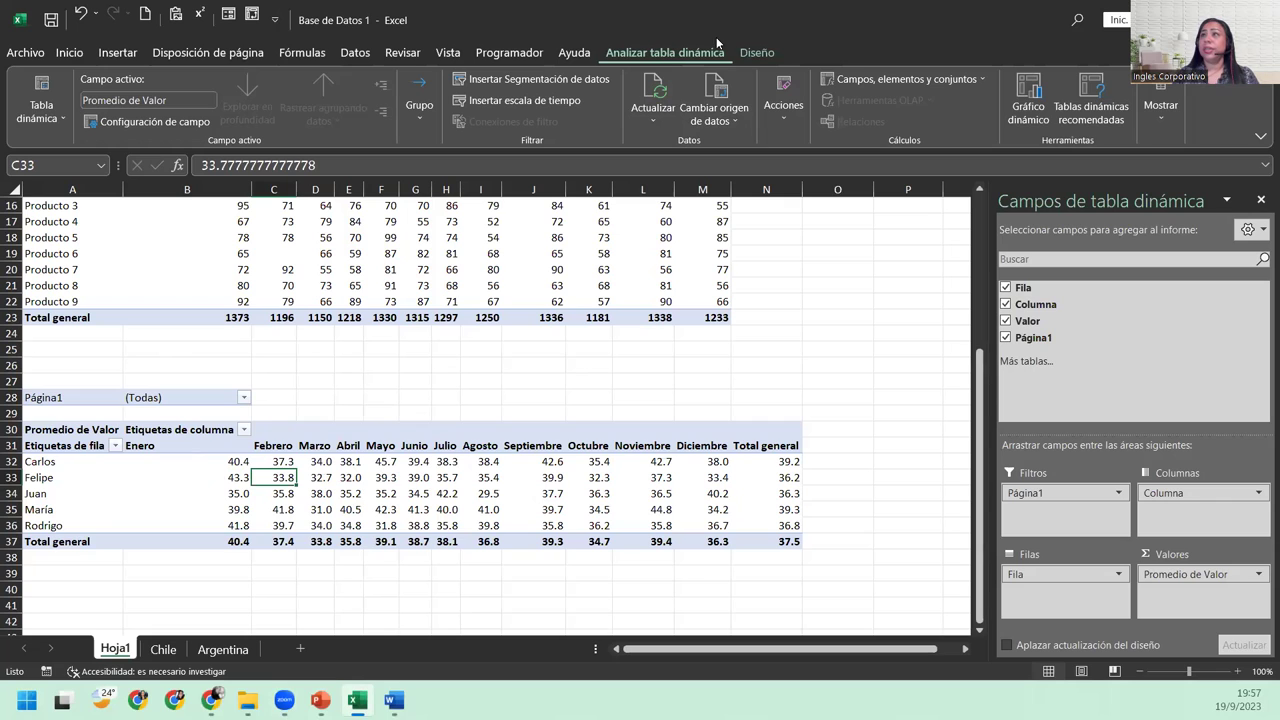
left_click(752, 53)
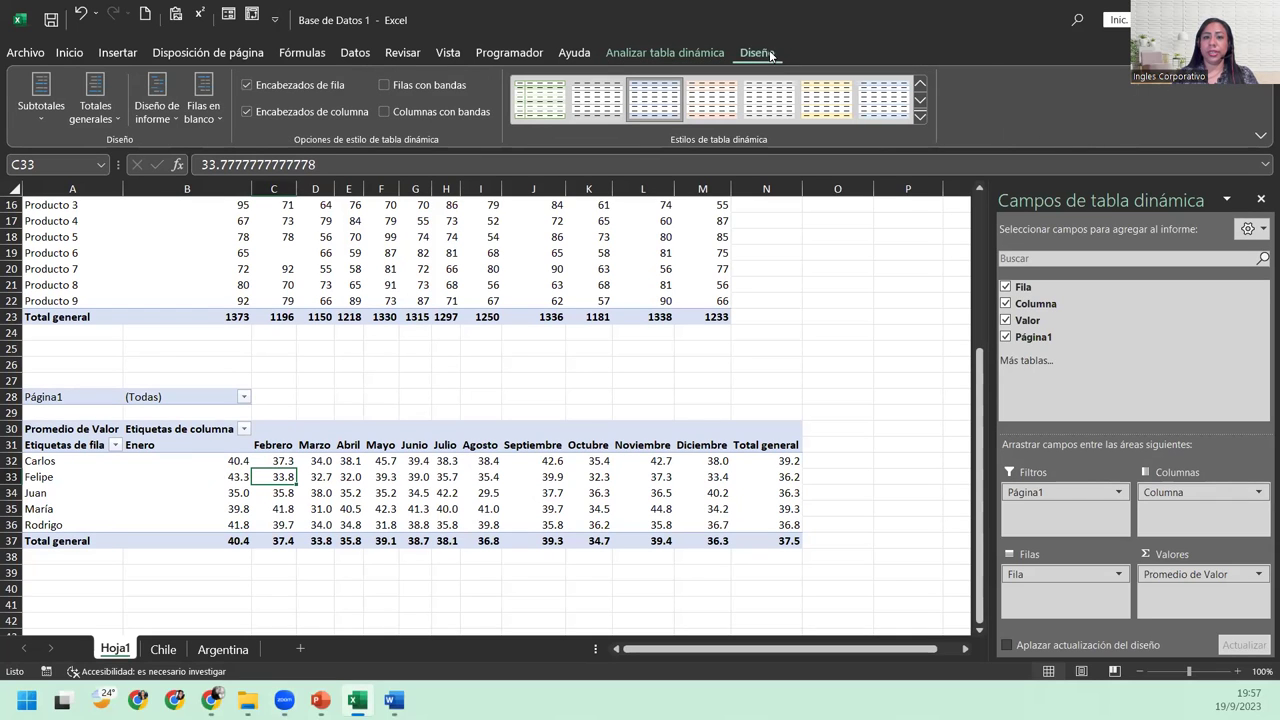
left_click(157, 108)
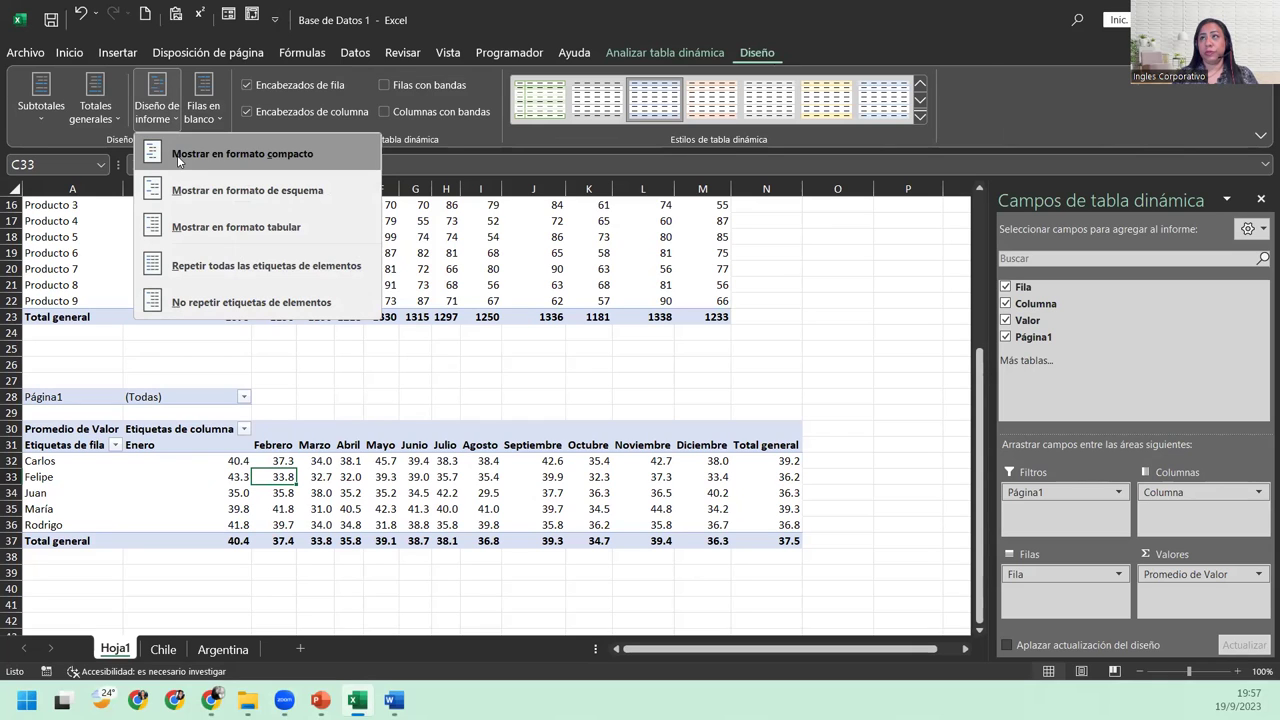
left_click(236, 227)
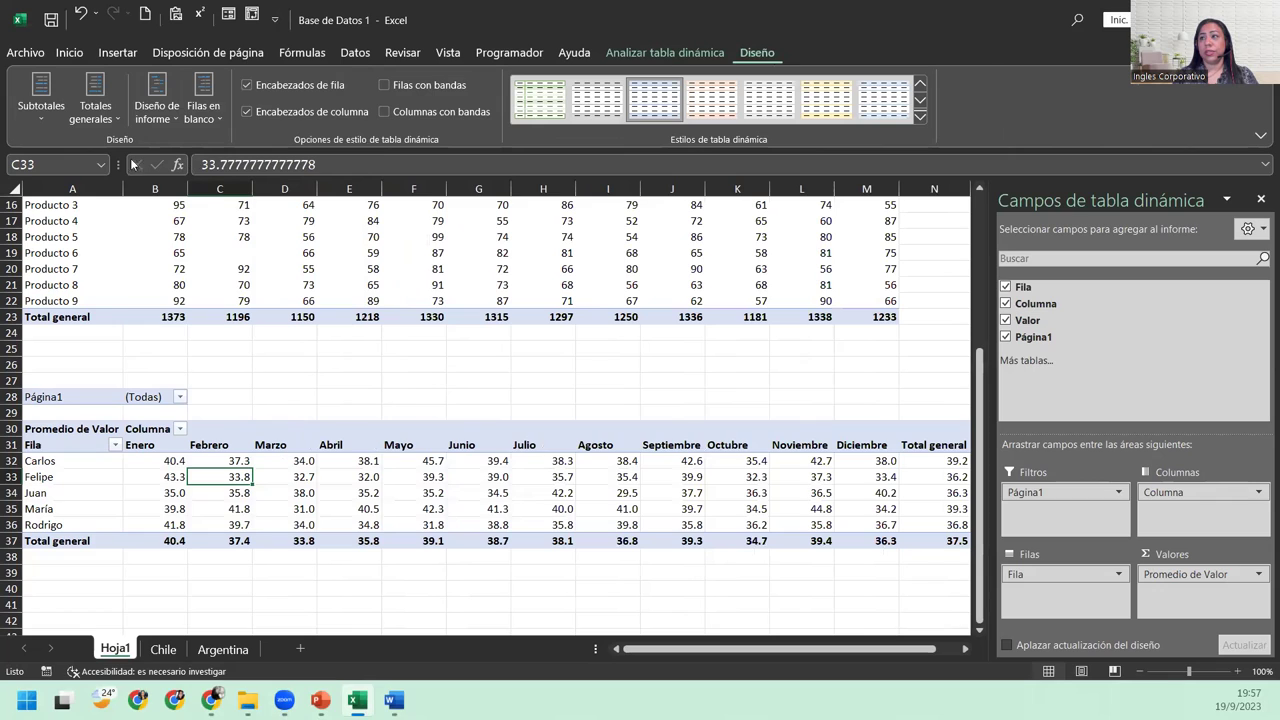
Try the compact layout, then return the pivot tables to Show in Tabular Form
left_click(168, 123)
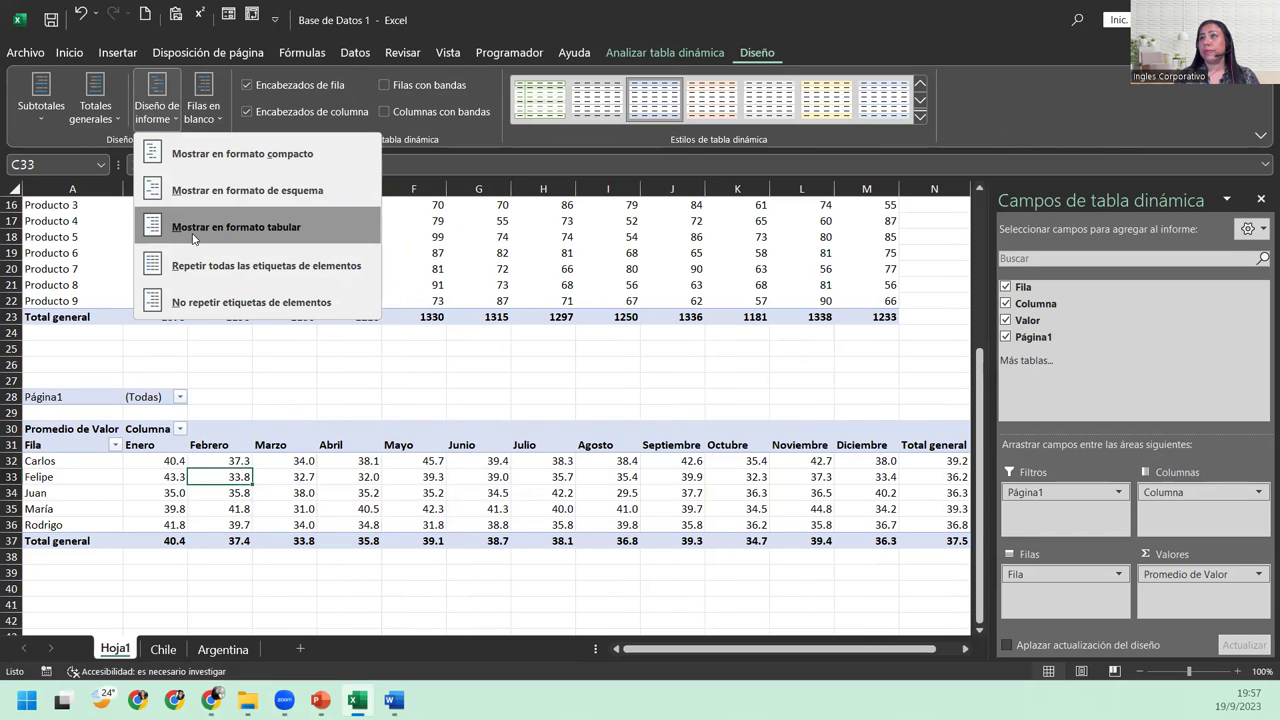
left_click(216, 198)
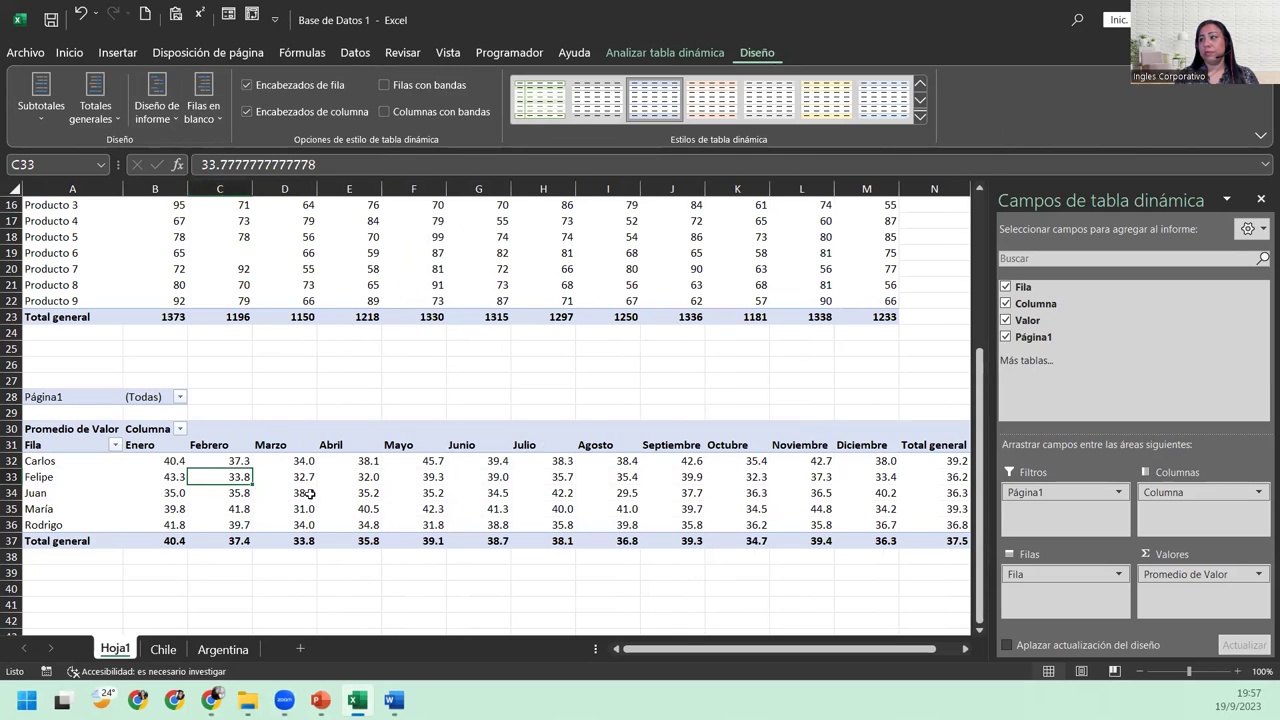
left_click(172, 108)
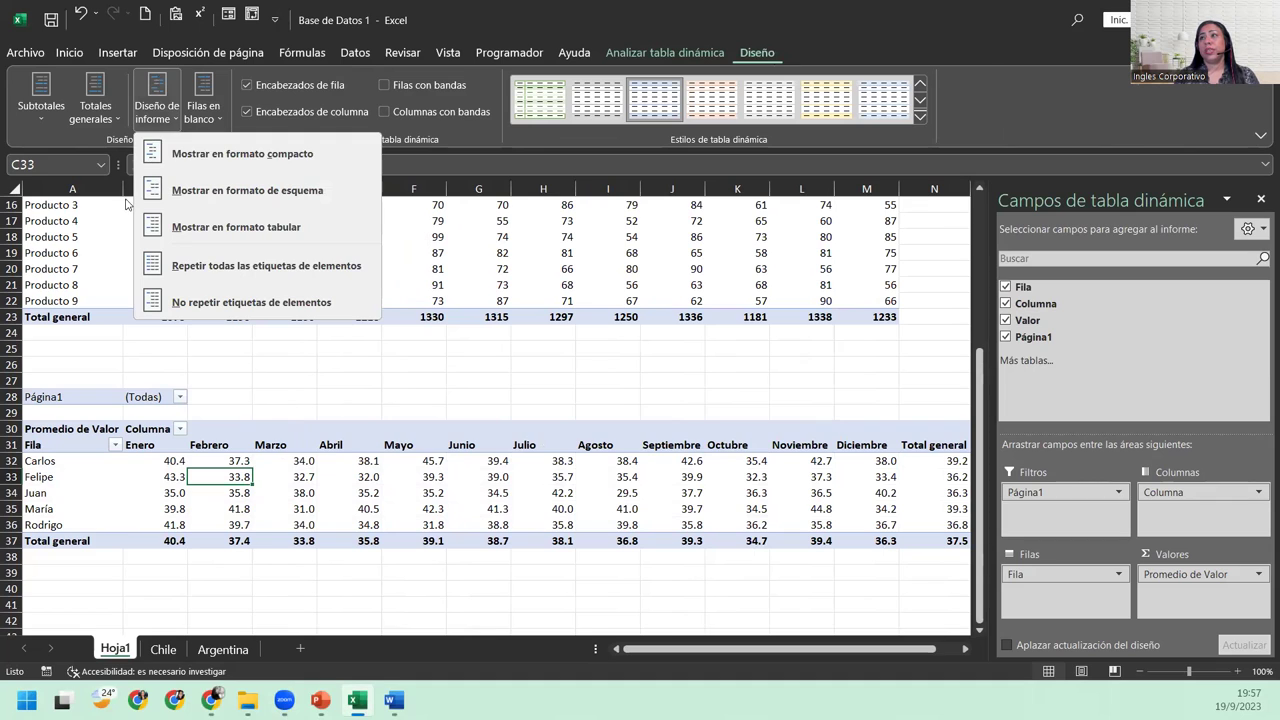
left_click(213, 150)
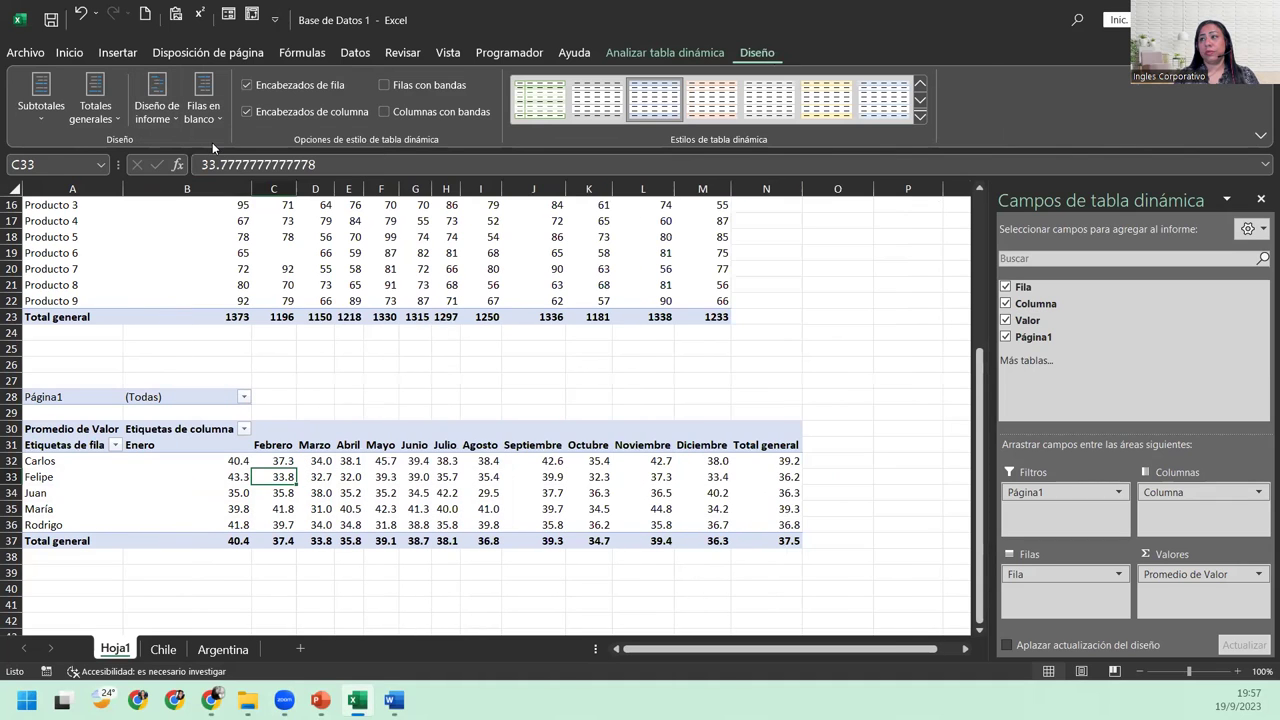
left_click(167, 108)
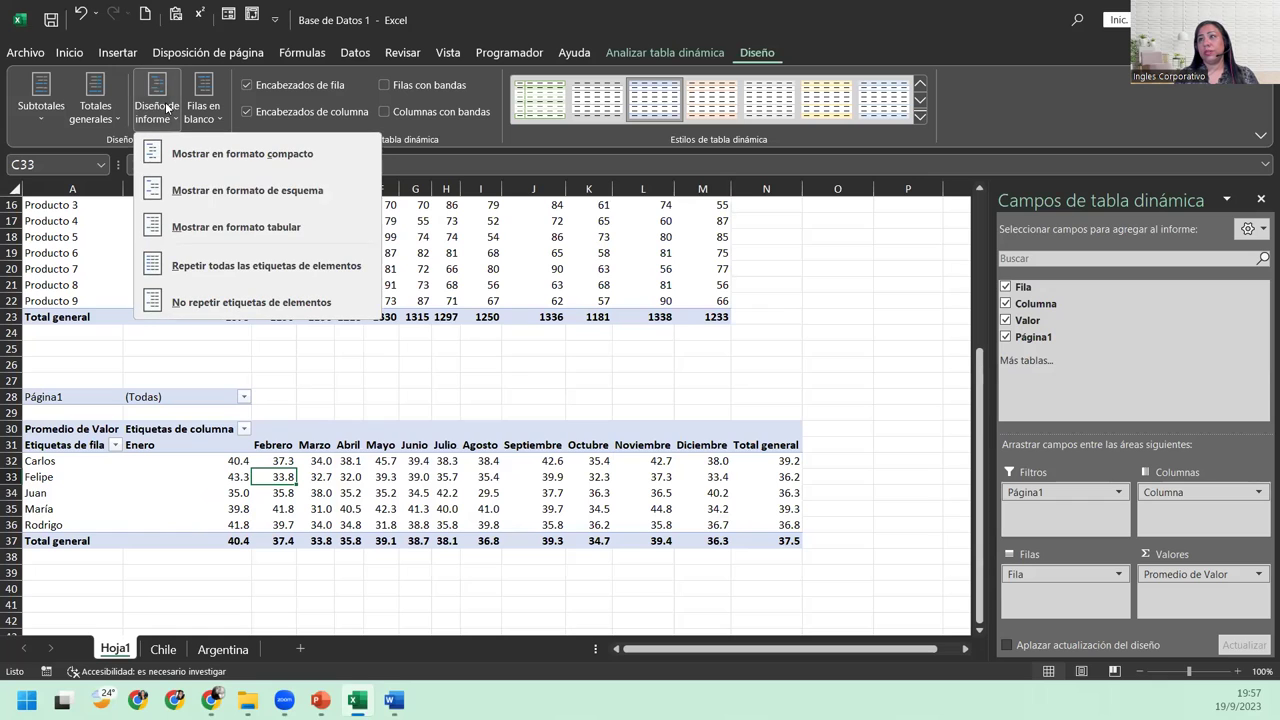
left_click(202, 229)
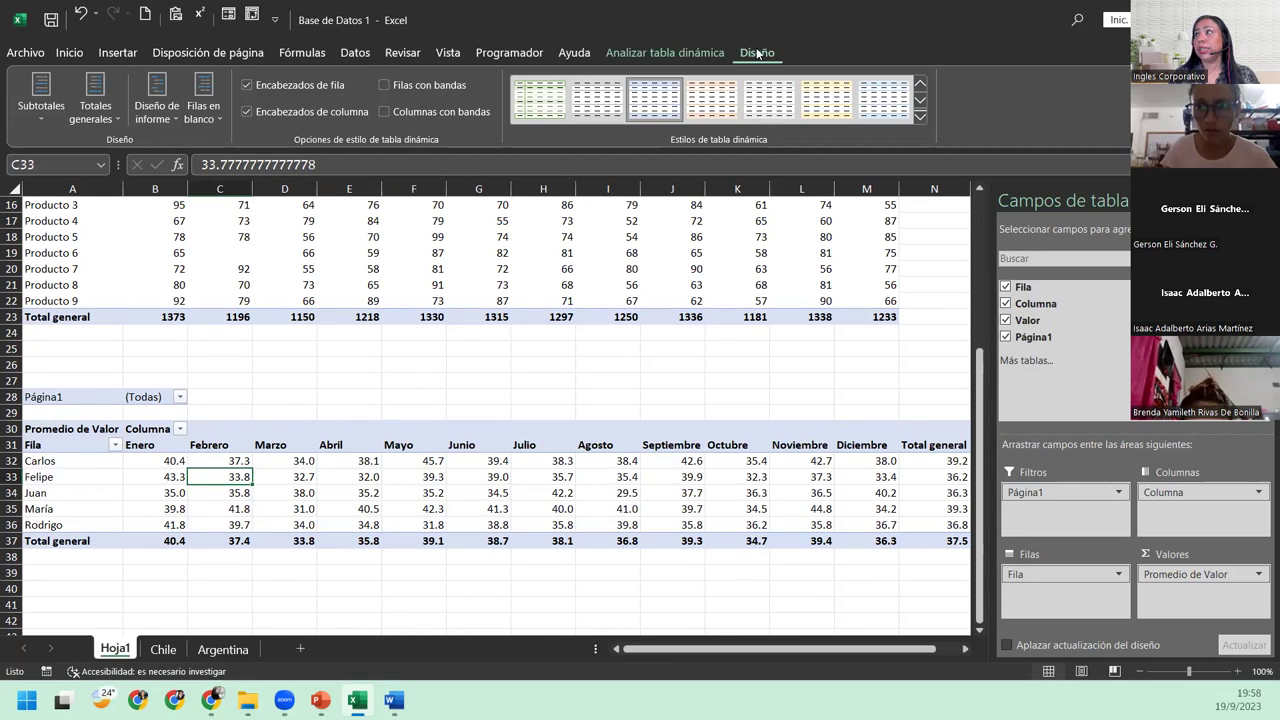
left_click(157, 119)
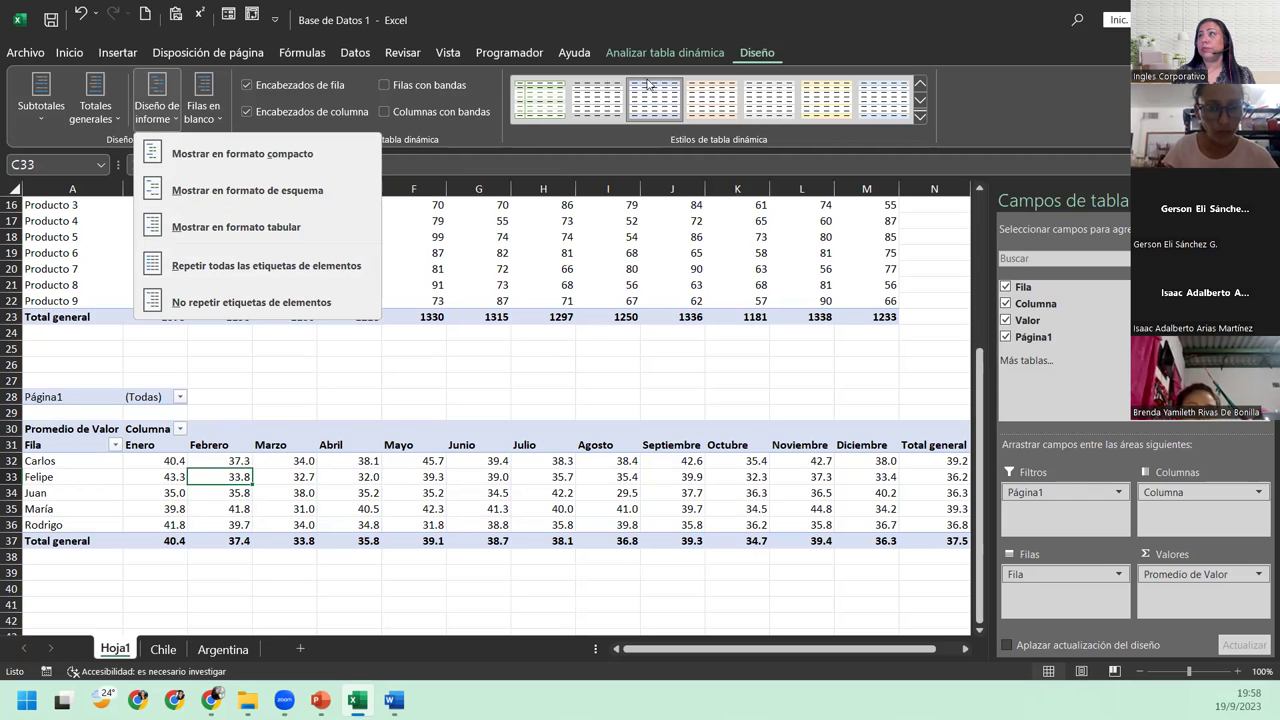
left_click(972, 131)
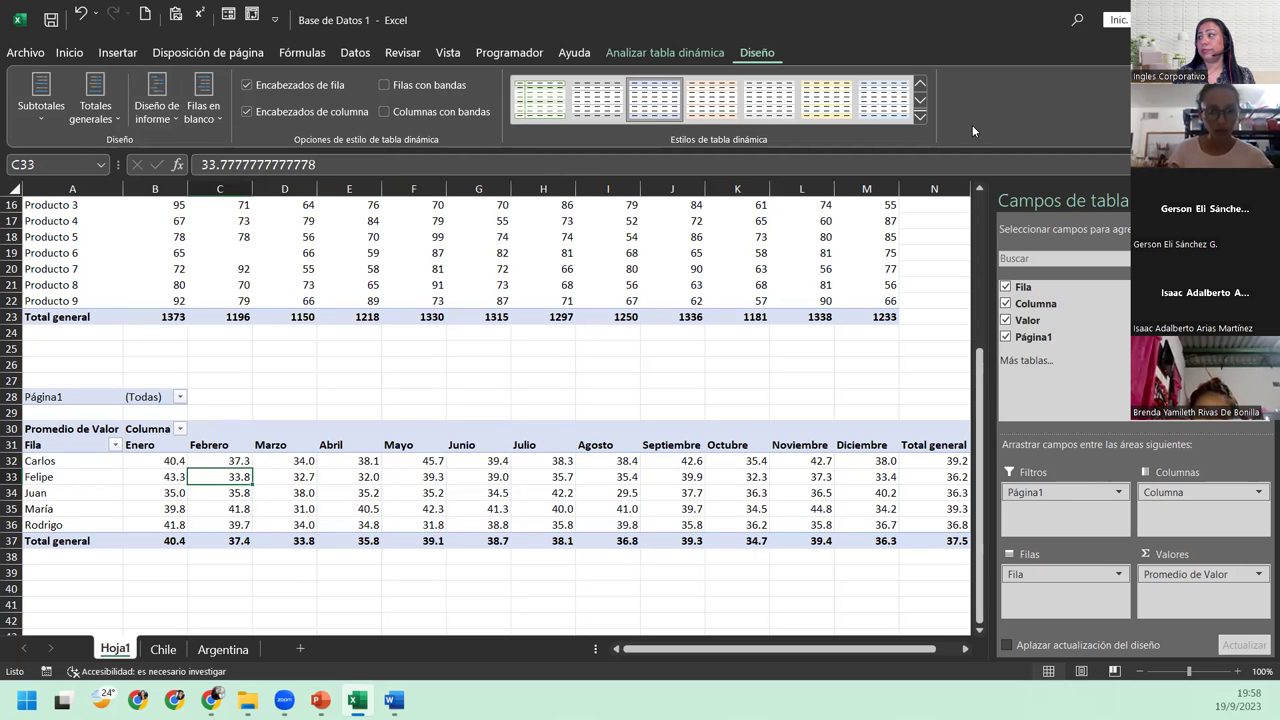
Apply the orange Medium pivot table style, then select the seller names Carlos through Rodrigo
left_click(920, 117)
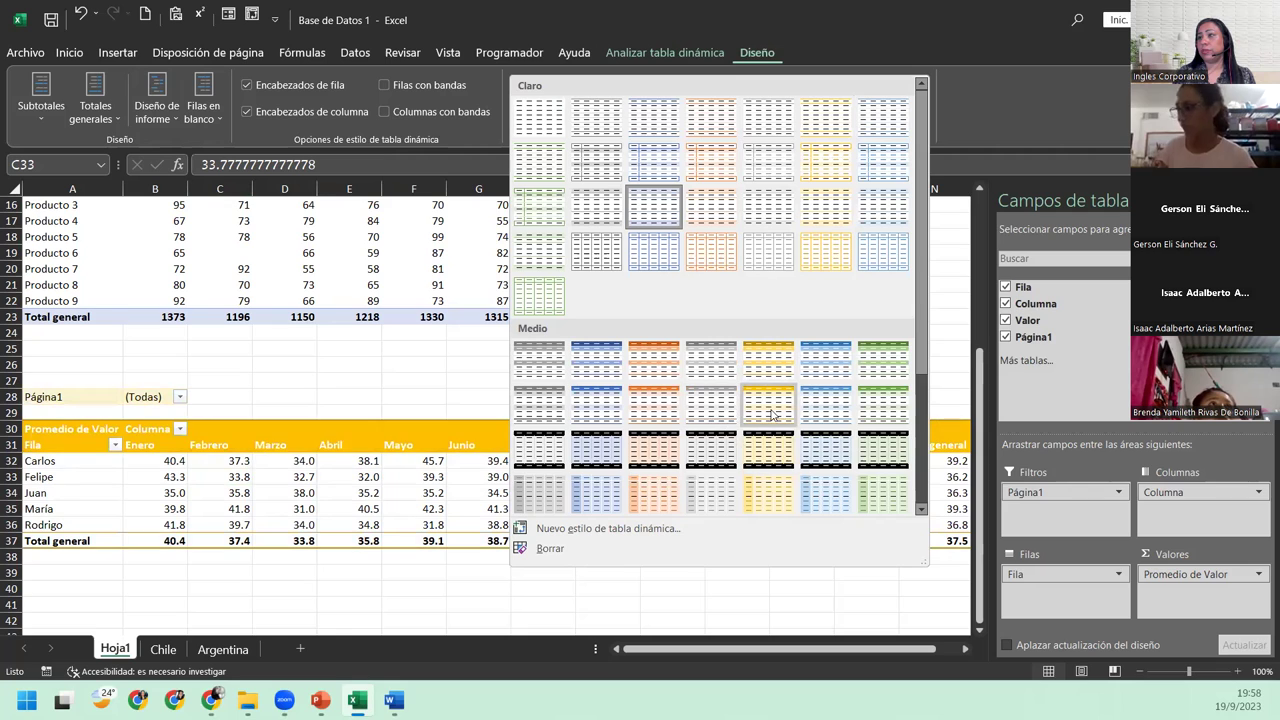
left_click(772, 414)
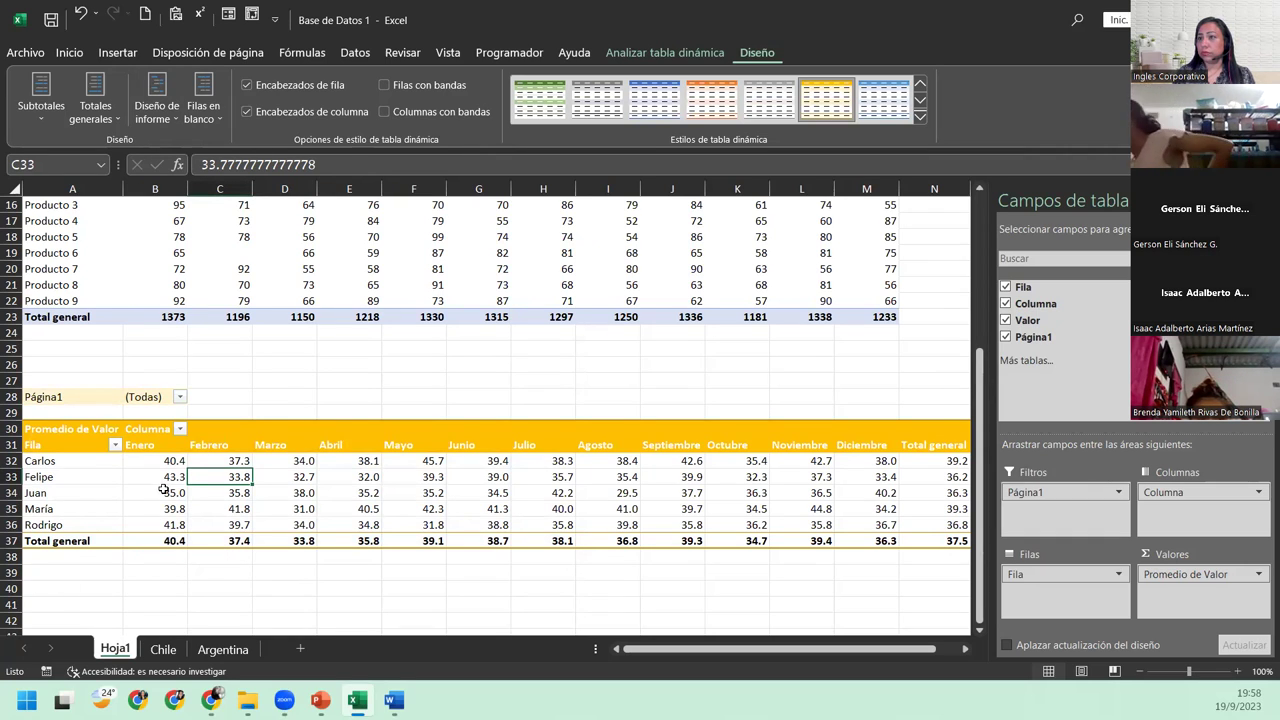
left_click(163, 490)
left_click_drag(40, 461, 40, 525)
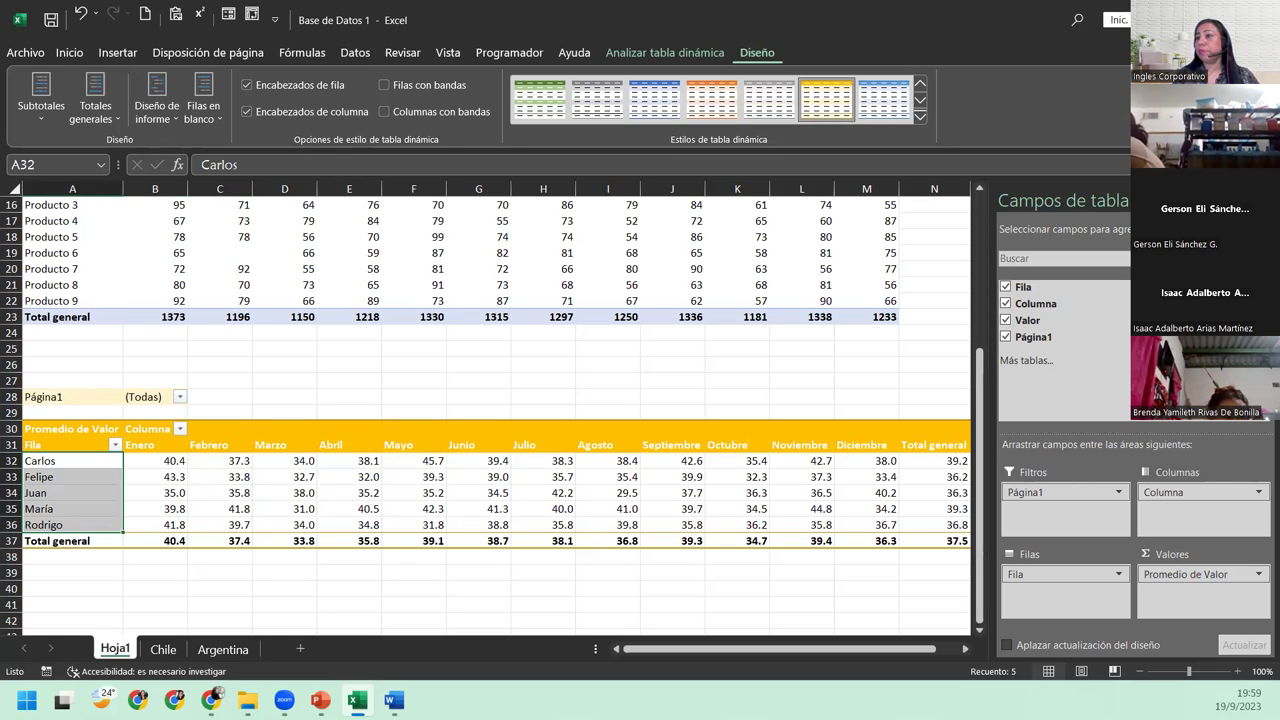
left_click(95, 463)
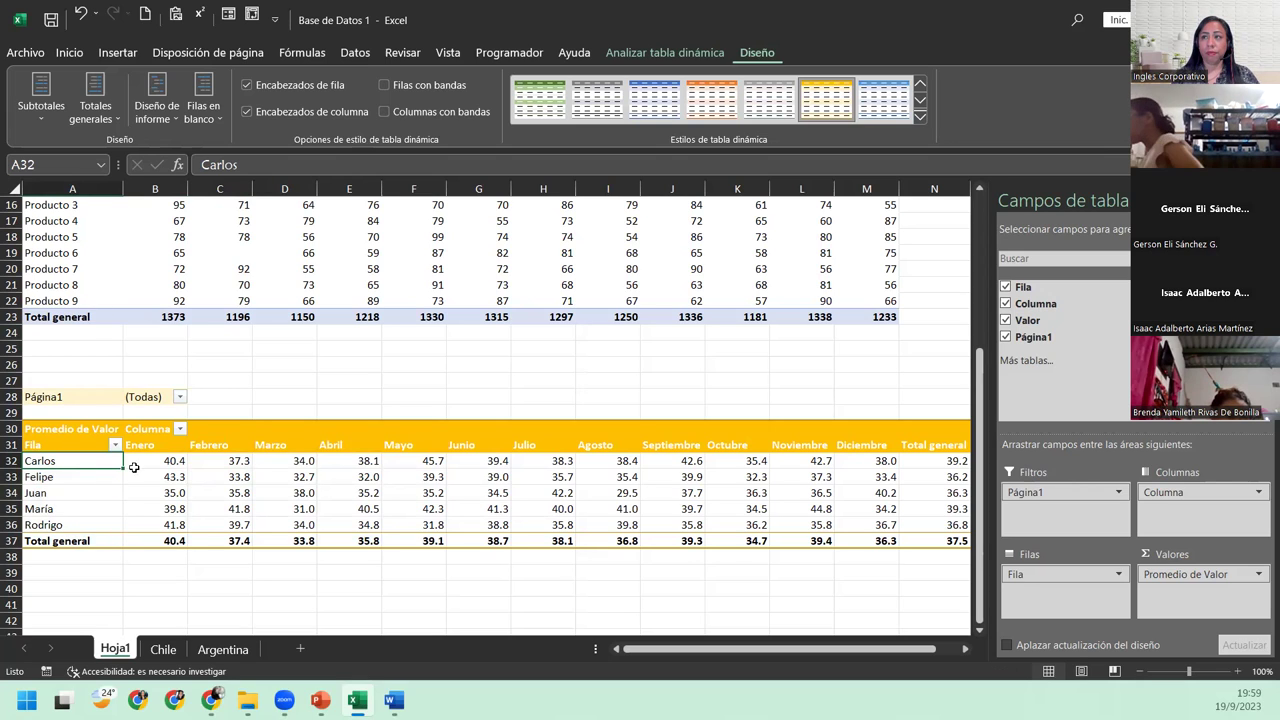
left_click(180, 397)
left_click(53, 451)
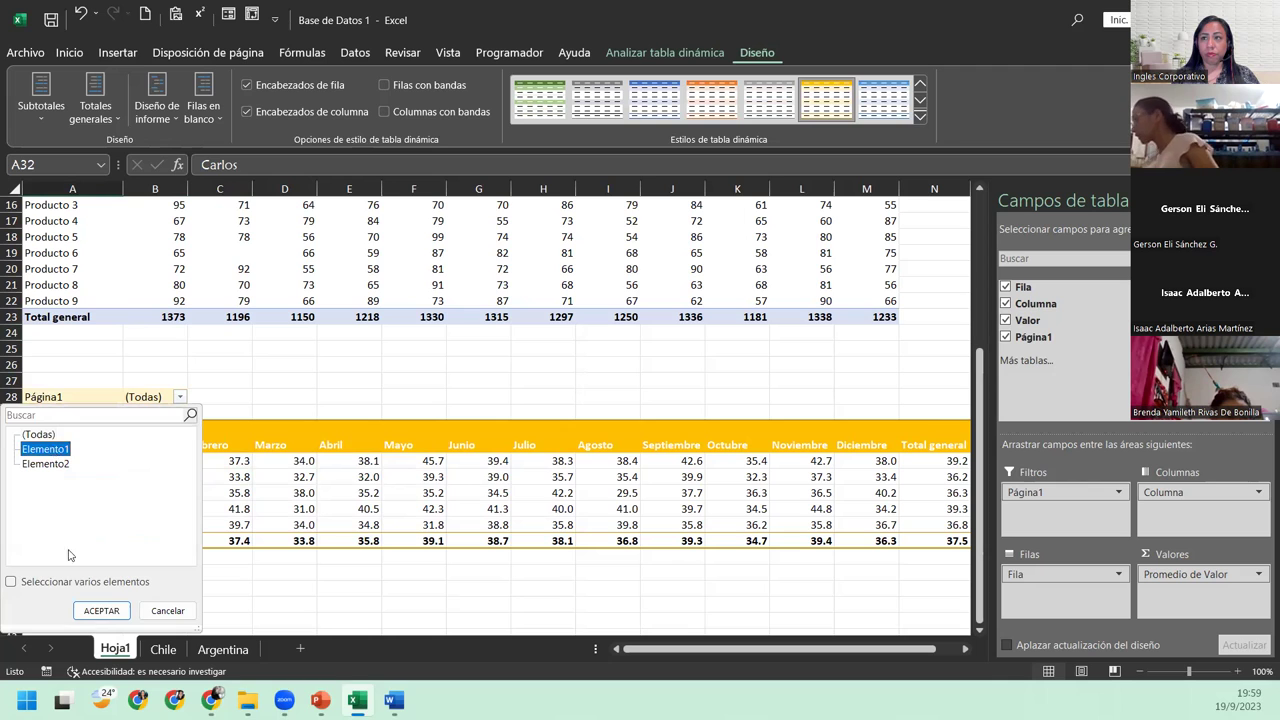
left_click(101, 610)
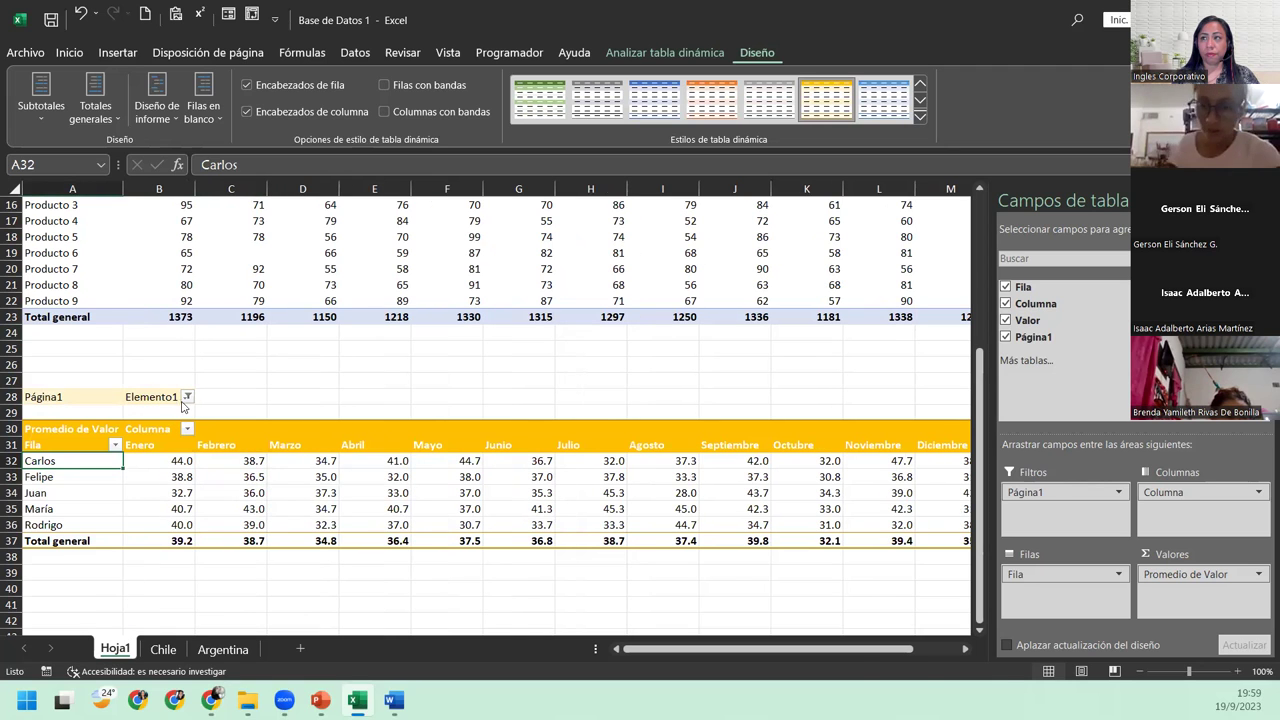
left_click(180, 397)
left_click(188, 397)
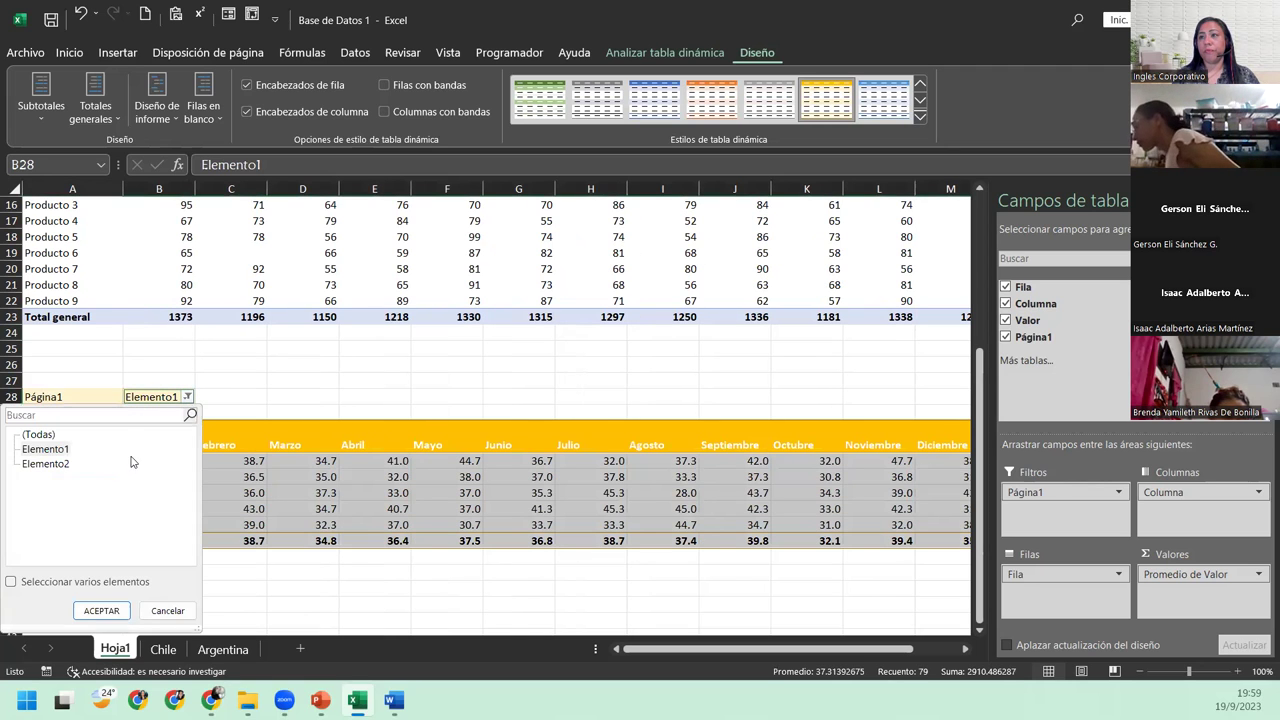
left_click(45, 463)
left_click(101, 610)
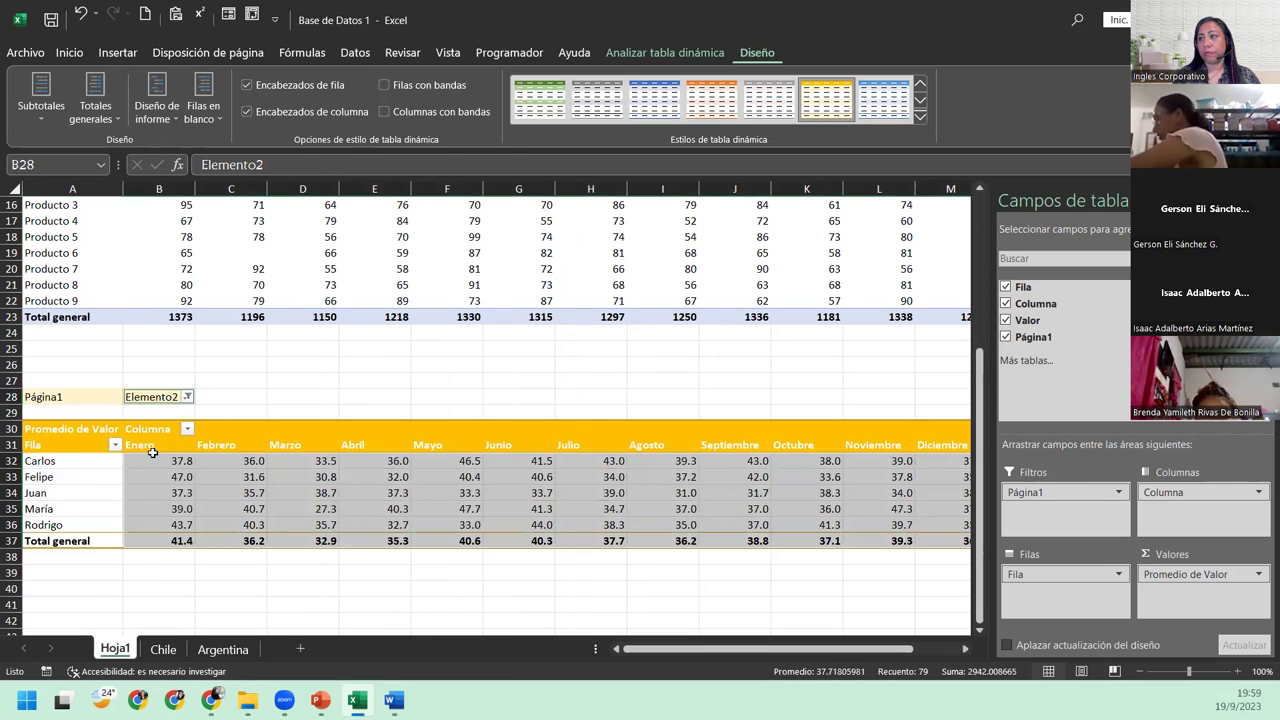
left_click(188, 397)
left_click(40, 434)
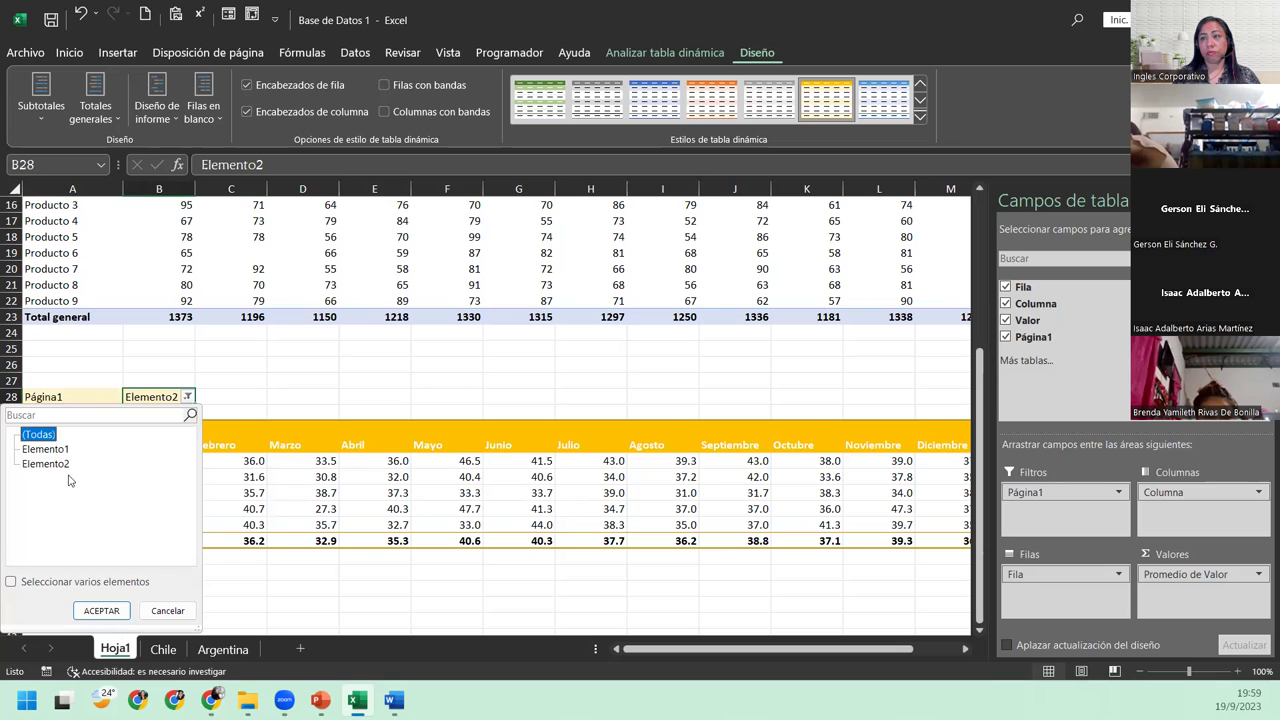
left_click(101, 610)
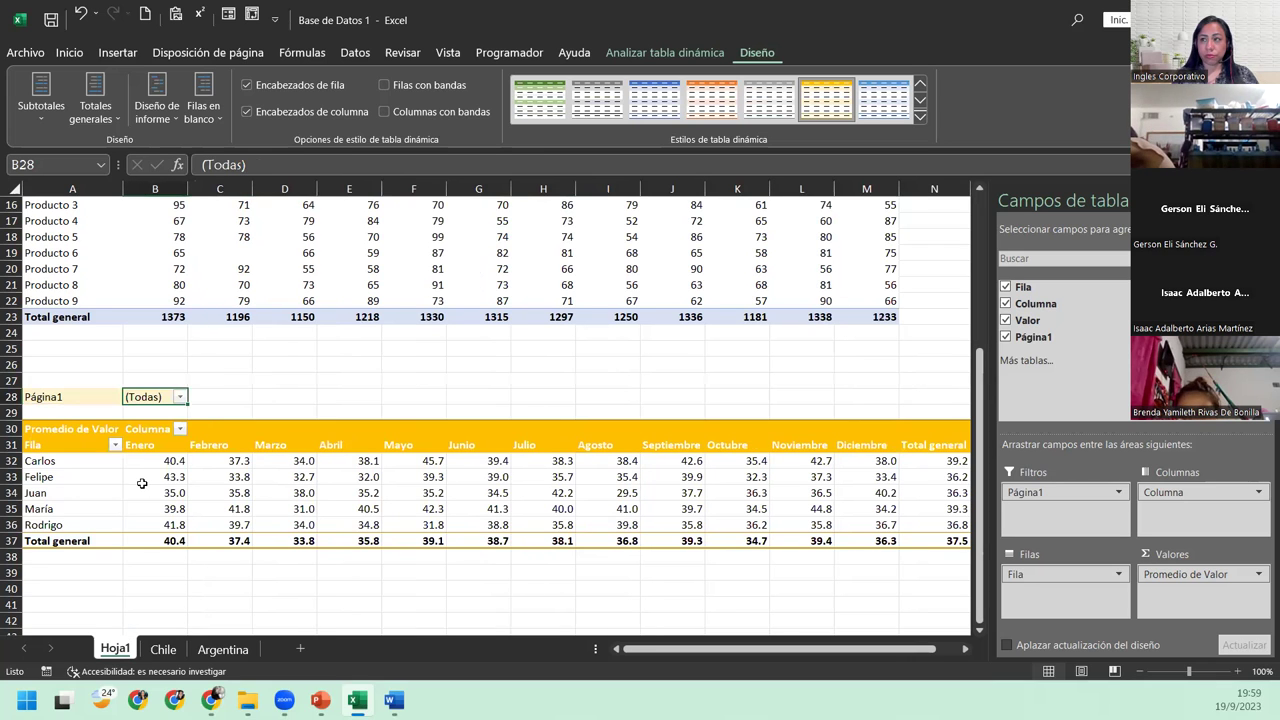
left_click(143, 475)
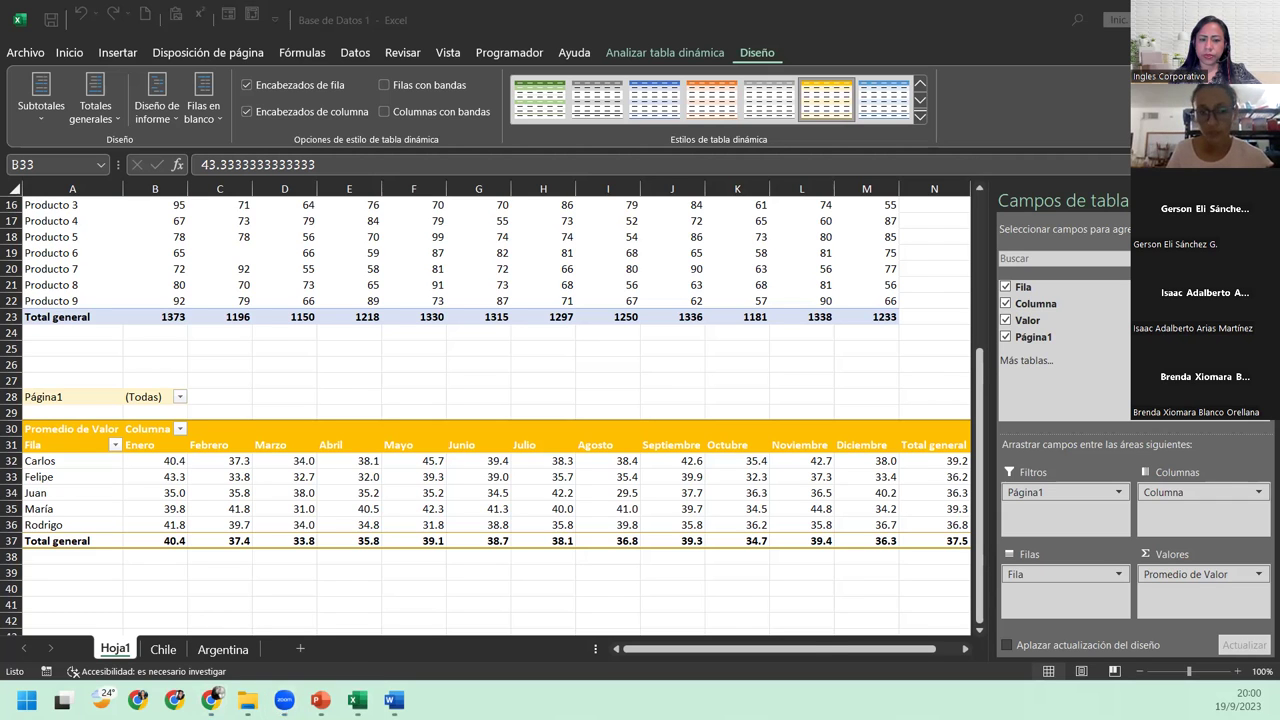
Advance the presentation to the CIERRE DEL MÓDULO closing slide
key("Right")
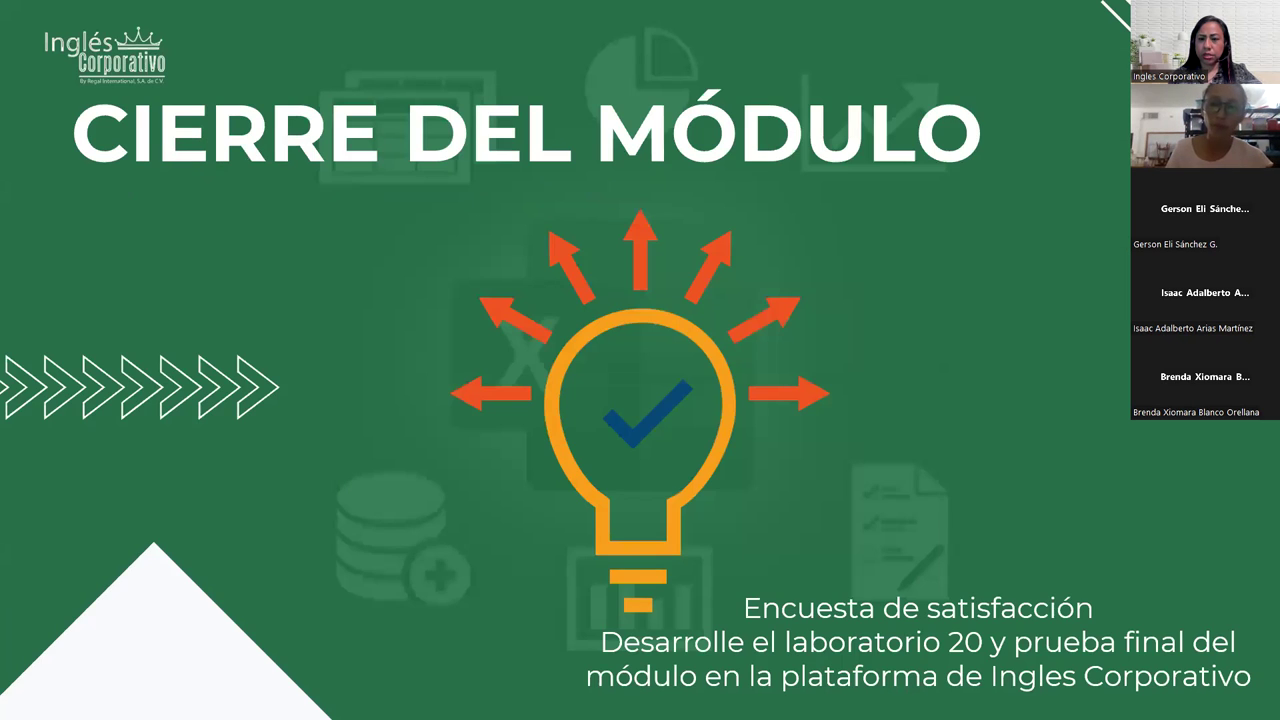